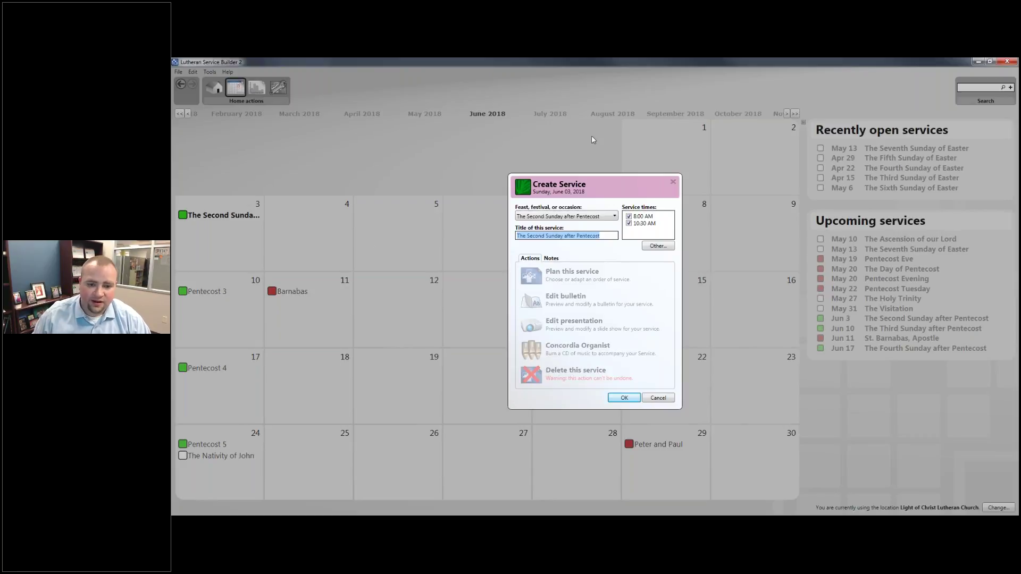
# Create a service for The Second Sunday after Pentecost and start planning its order of service.
pyautogui.click(610, 218)
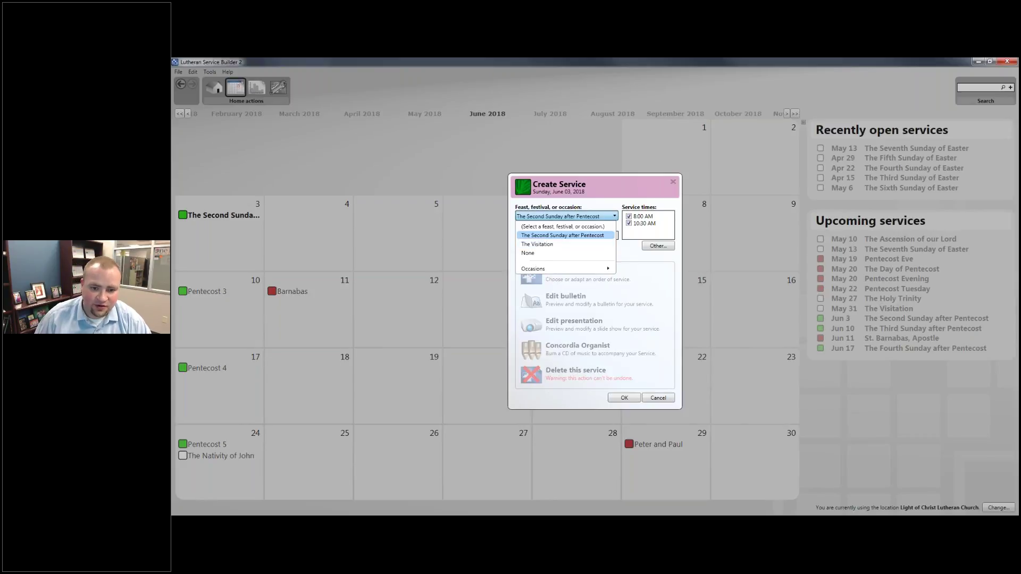
pyautogui.click(562, 234)
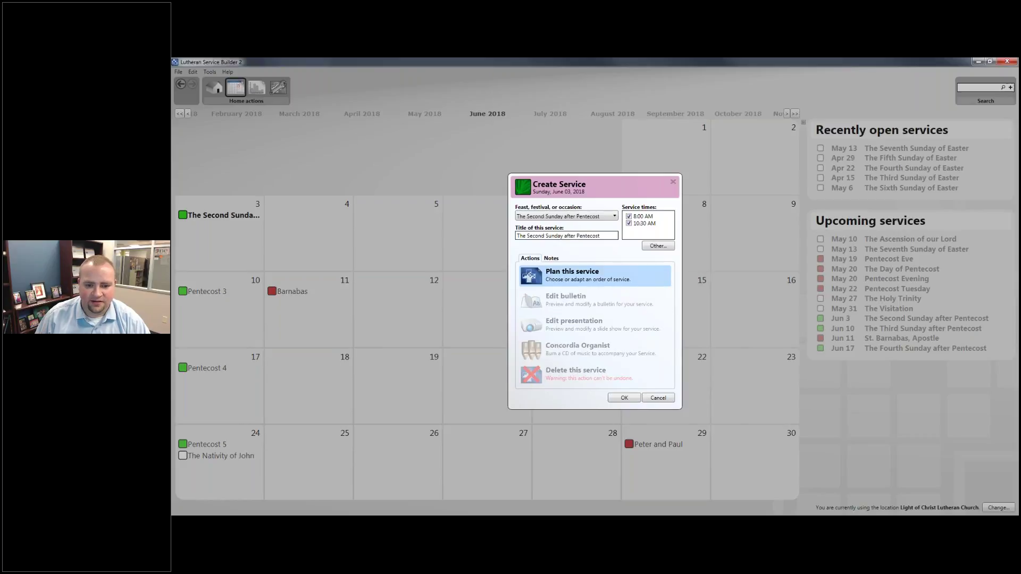
pyautogui.click(613, 281)
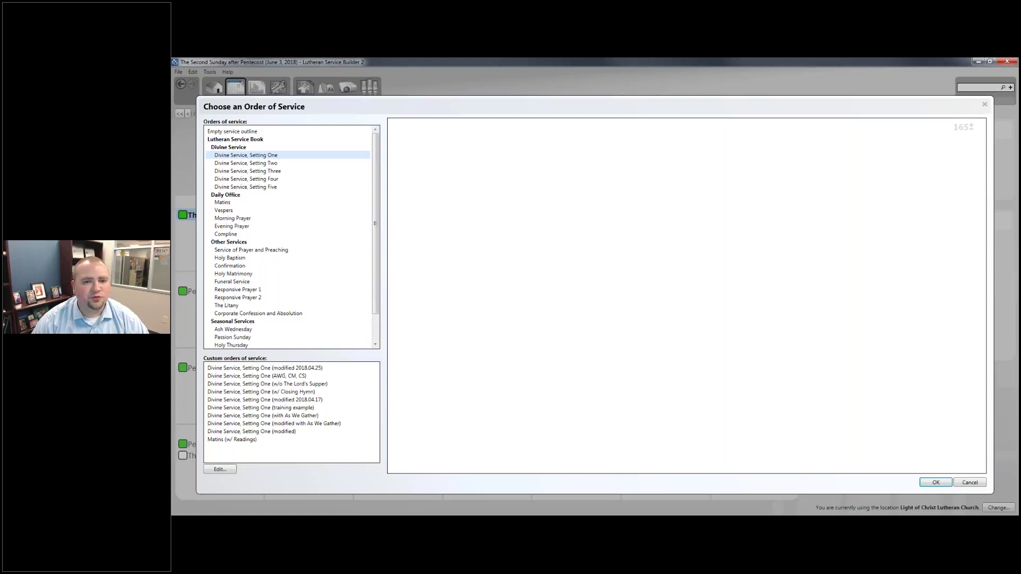
# Compare Divine Service, Setting One with the Service of Prayer and Preaching, then base the service on Setting One.
pyautogui.click(245, 156)
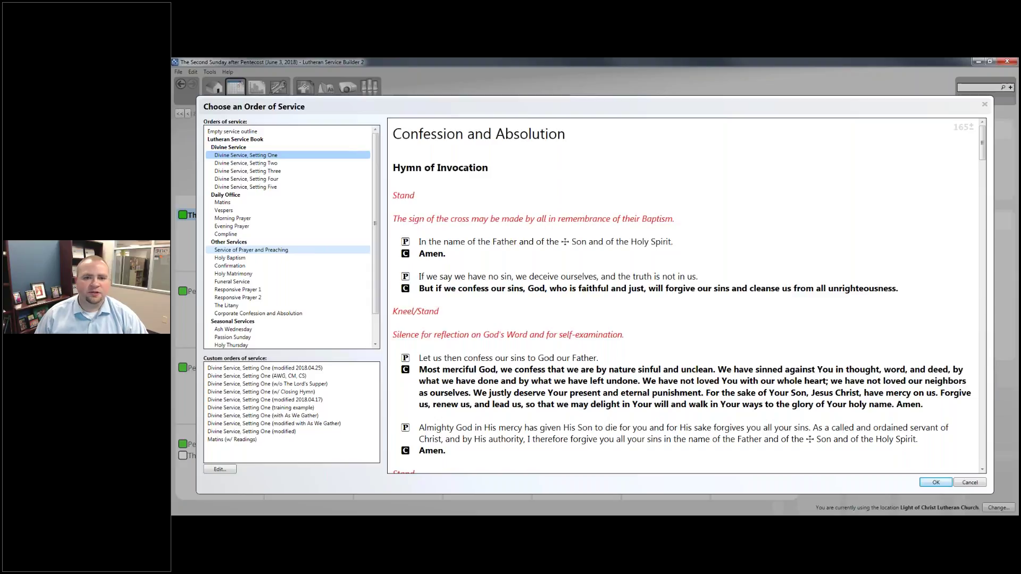
pyautogui.click(251, 250)
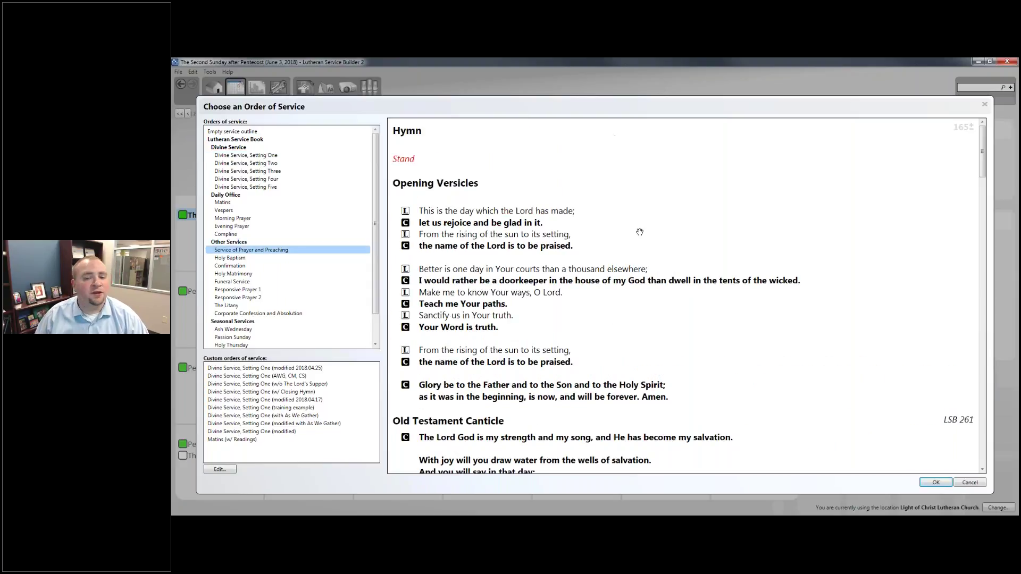
pyautogui.scroll(-2, 619, 251)
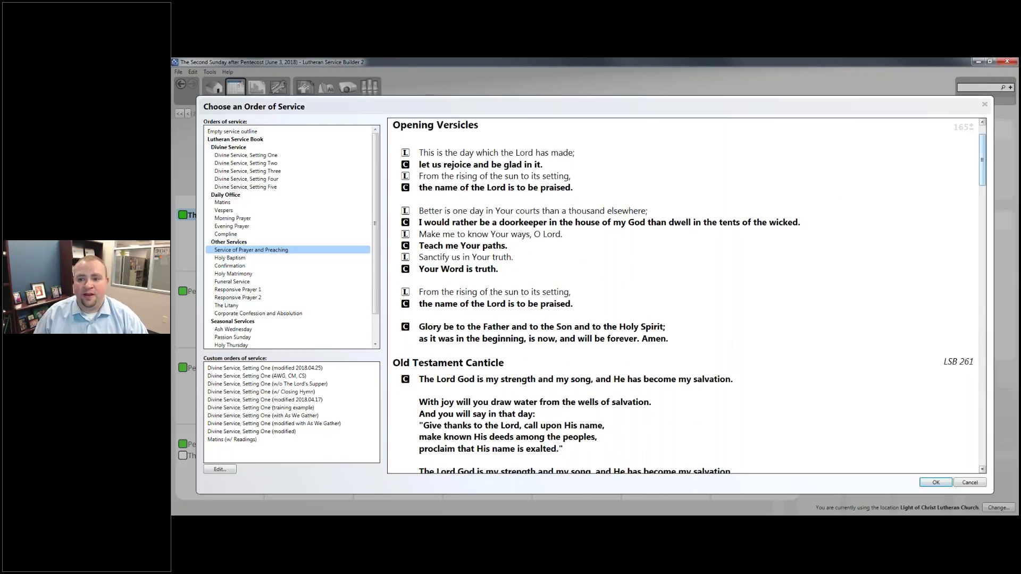
pyautogui.moveTo(985, 157); pyautogui.dragTo(969, 233)
pyautogui.scroll(-2, 971, 233)
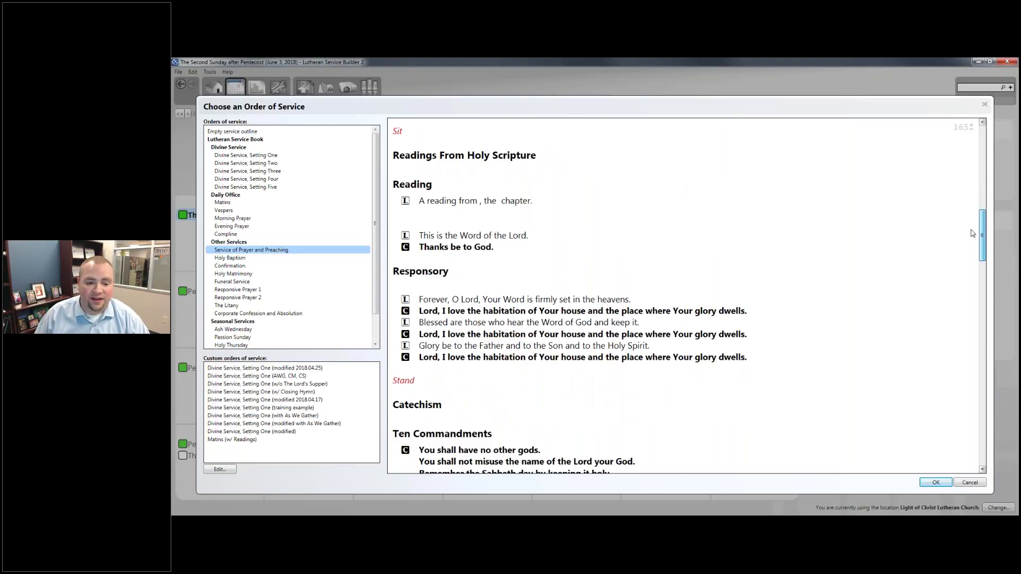
pyautogui.scroll(-1, 972, 233)
pyautogui.moveTo(973, 271); pyautogui.dragTo(798, 382)
pyautogui.click(272, 155)
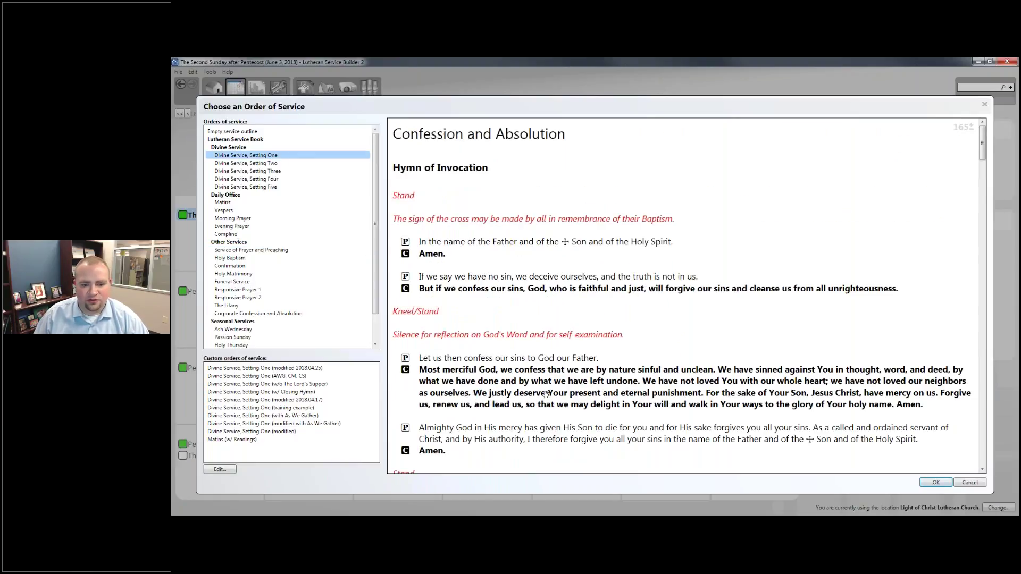
pyautogui.click(936, 482)
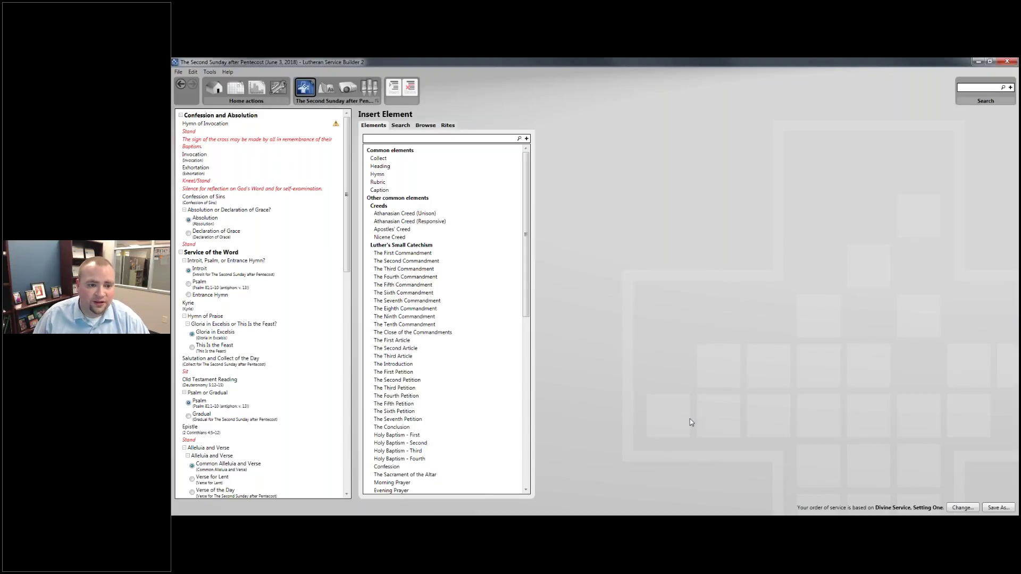
# Inspect the Heading and Collect elements, then collapse the Confession, Word and Sacrament outline sections.
pyautogui.click(392, 168)
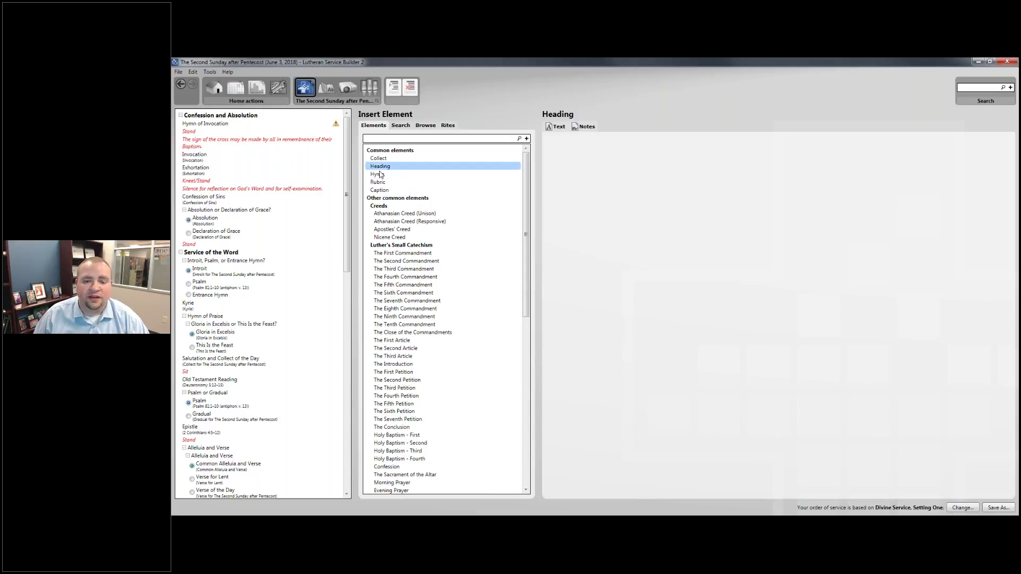
pyautogui.click(379, 159)
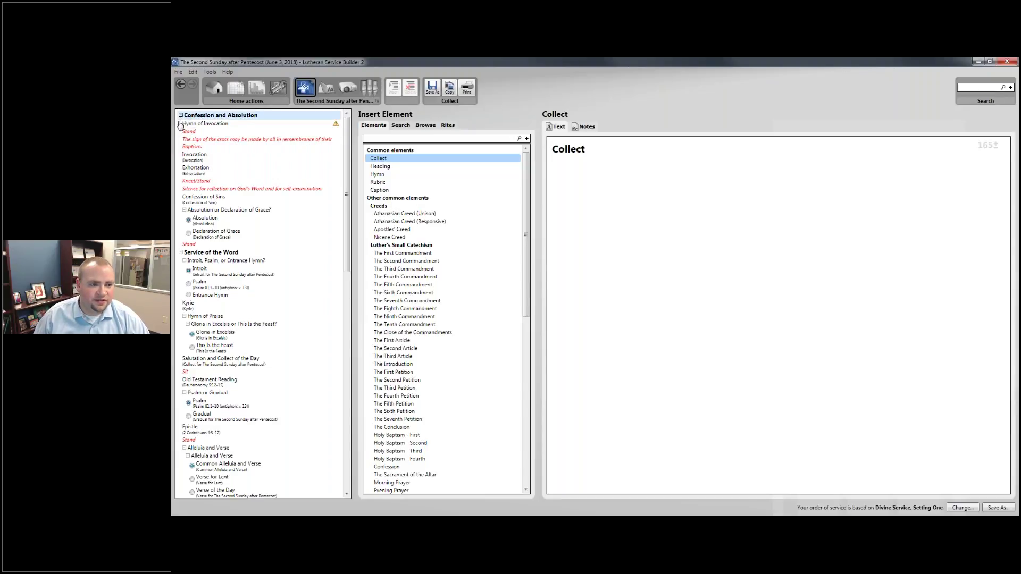
pyautogui.click(181, 115)
pyautogui.click(180, 124)
pyautogui.click(180, 132)
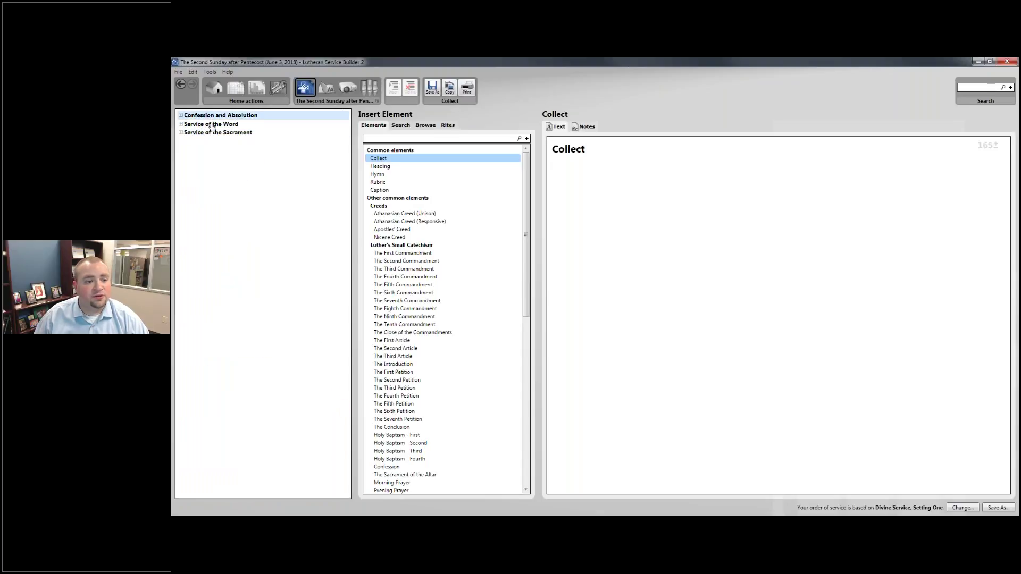
# Re-expand the Sacrament, Word and Confession sections and open the Confession and Absolution heading.
pyautogui.click(181, 132)
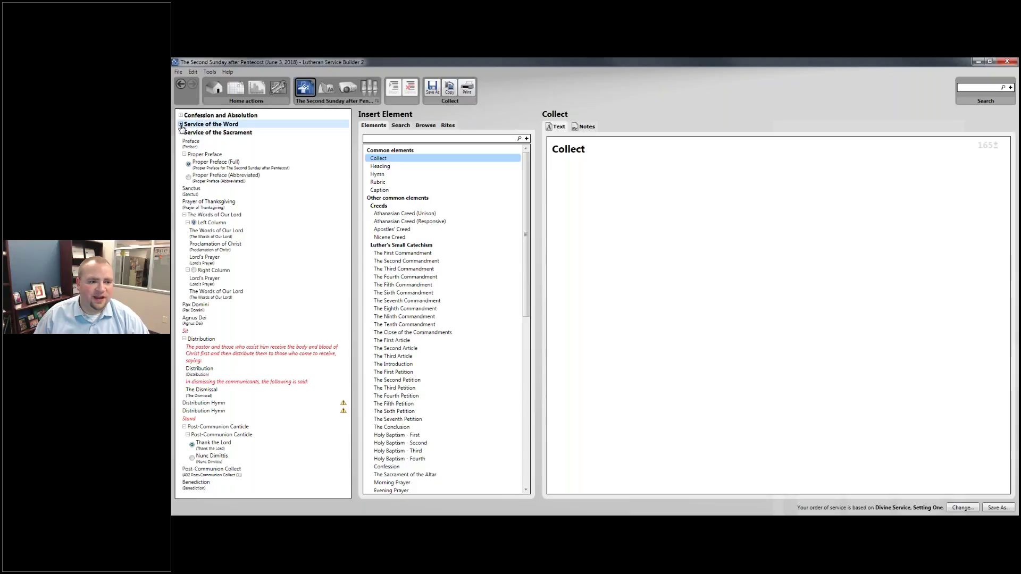
pyautogui.click(181, 124)
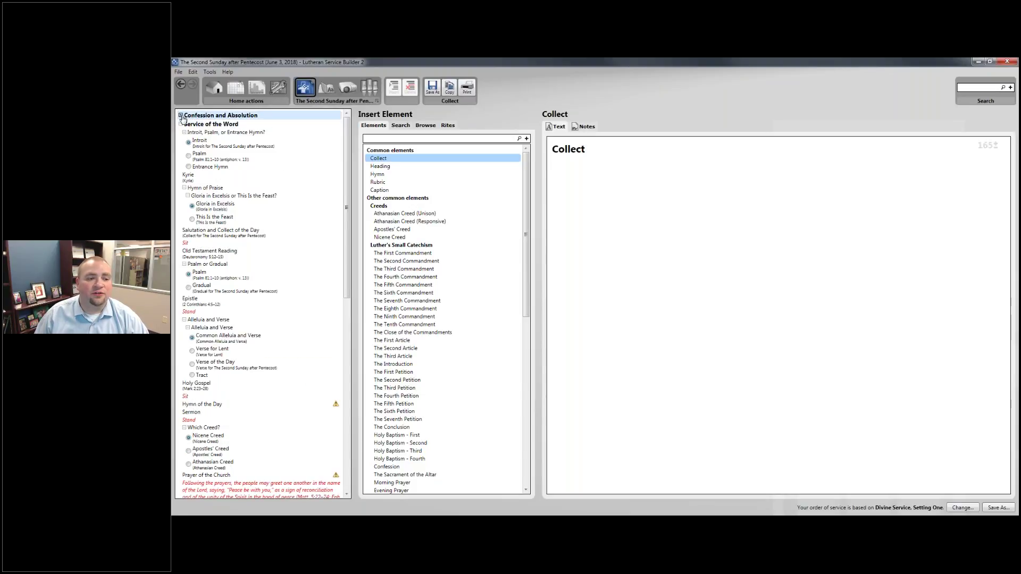
pyautogui.click(181, 115)
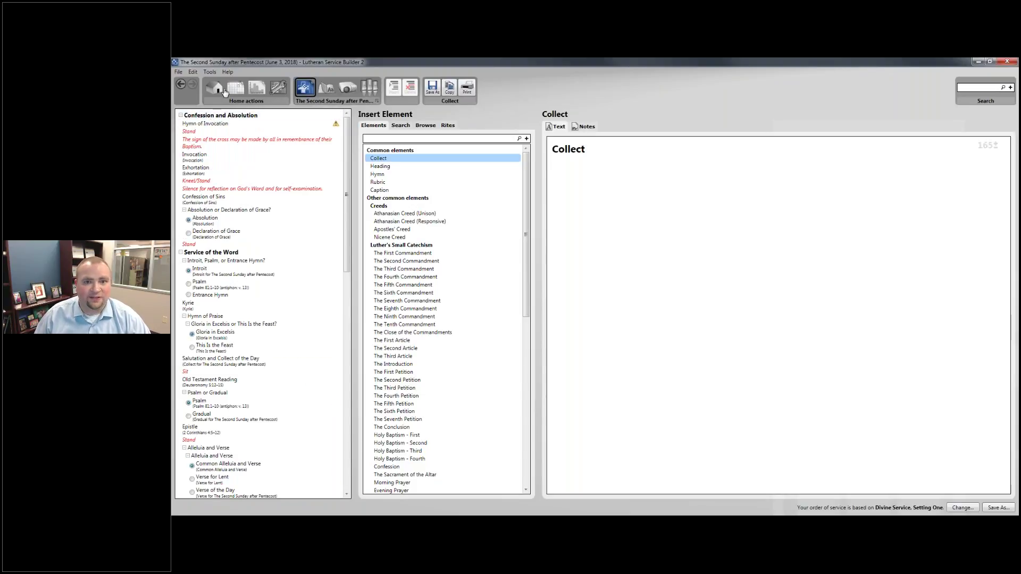
pyautogui.click(205, 117)
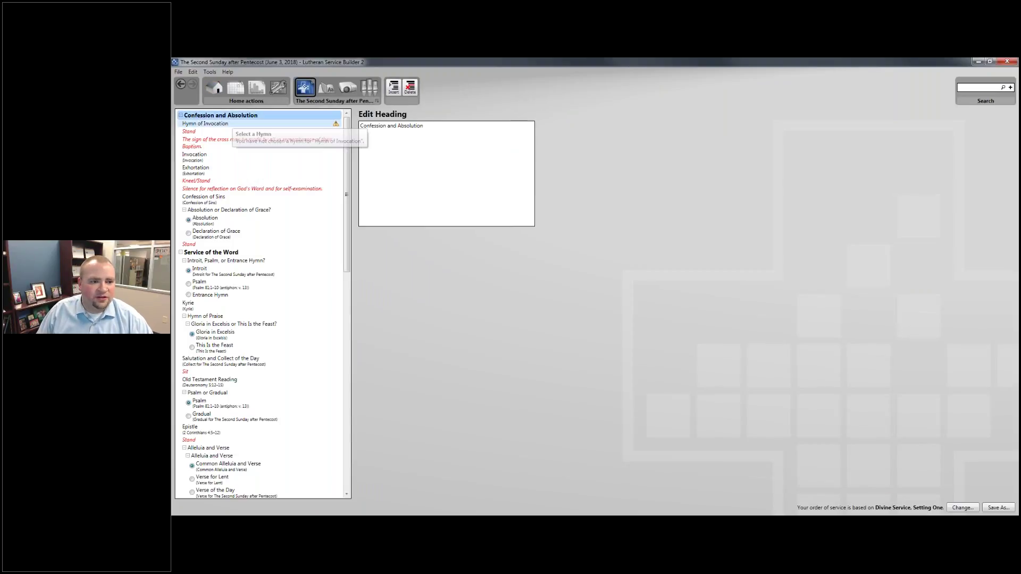
# Pick 904 Blessed Jesus, at Your Word for the Hymn of Invocation and display its melody.
pyautogui.click(232, 124)
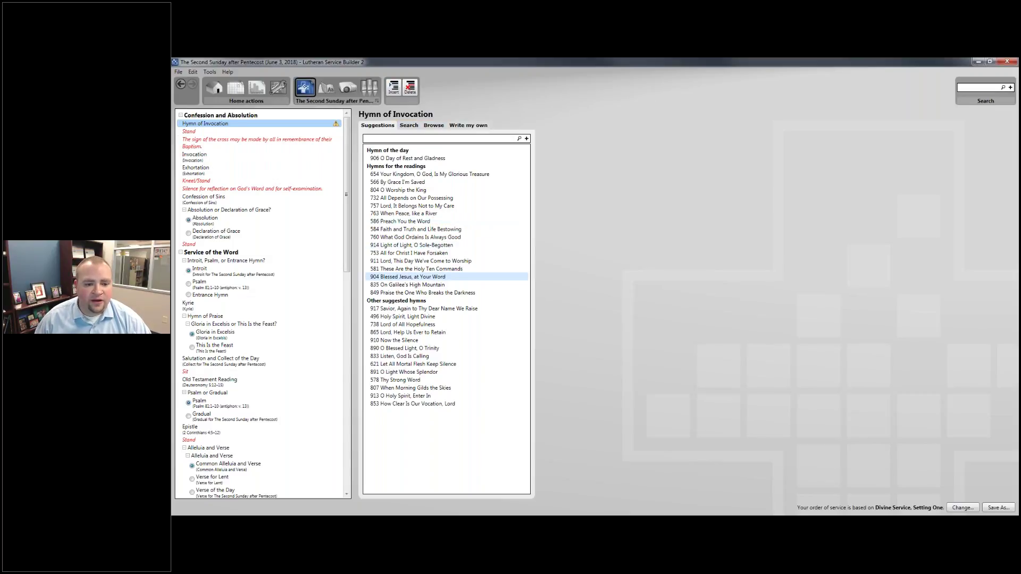
pyautogui.click(431, 277)
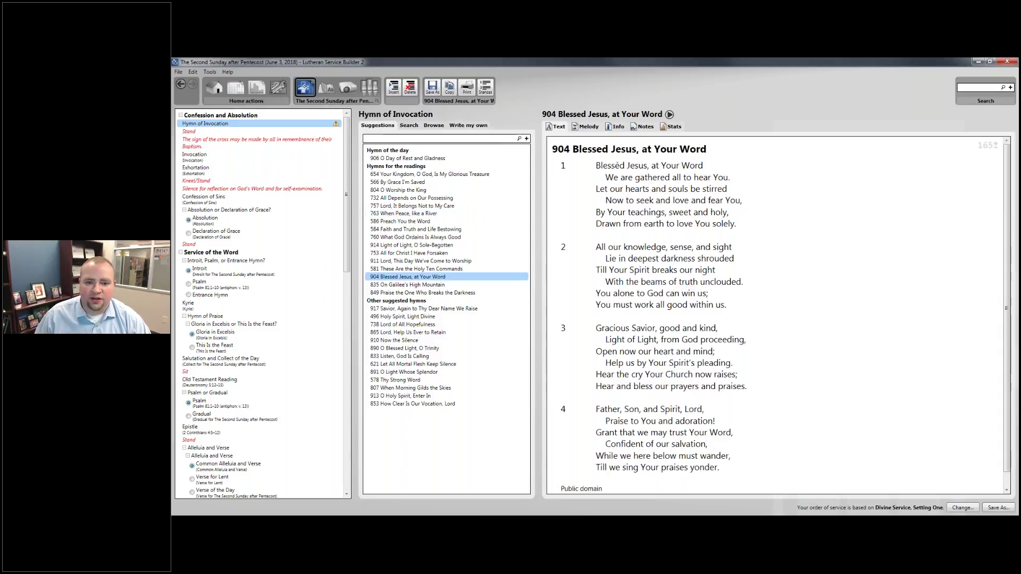
pyautogui.click(586, 129)
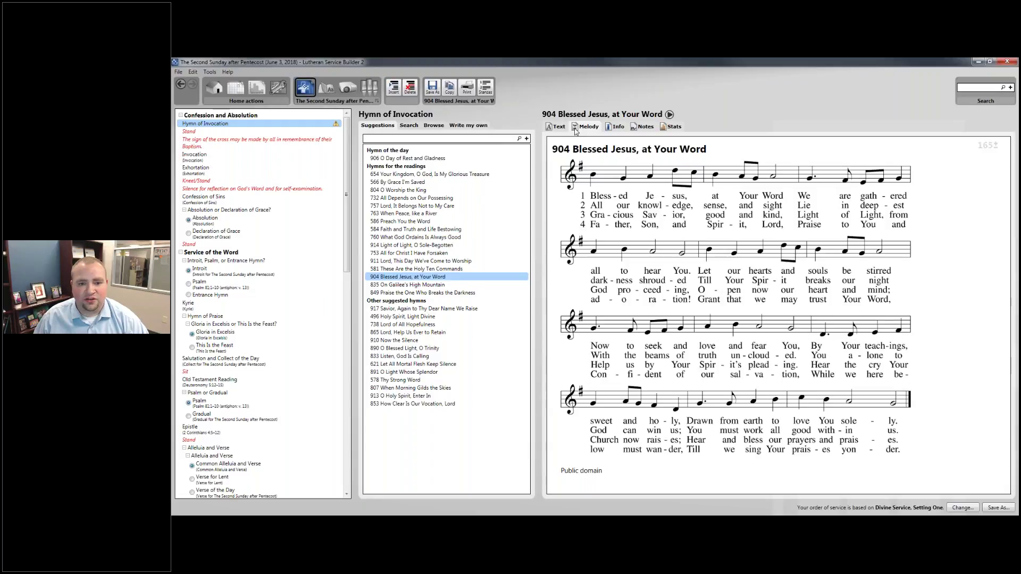
# Cycle hymn 904's preview through text and melody to its info: tune Liebster Jesu, meter 78 78 88.
pyautogui.click(577, 129)
pyautogui.click(593, 130)
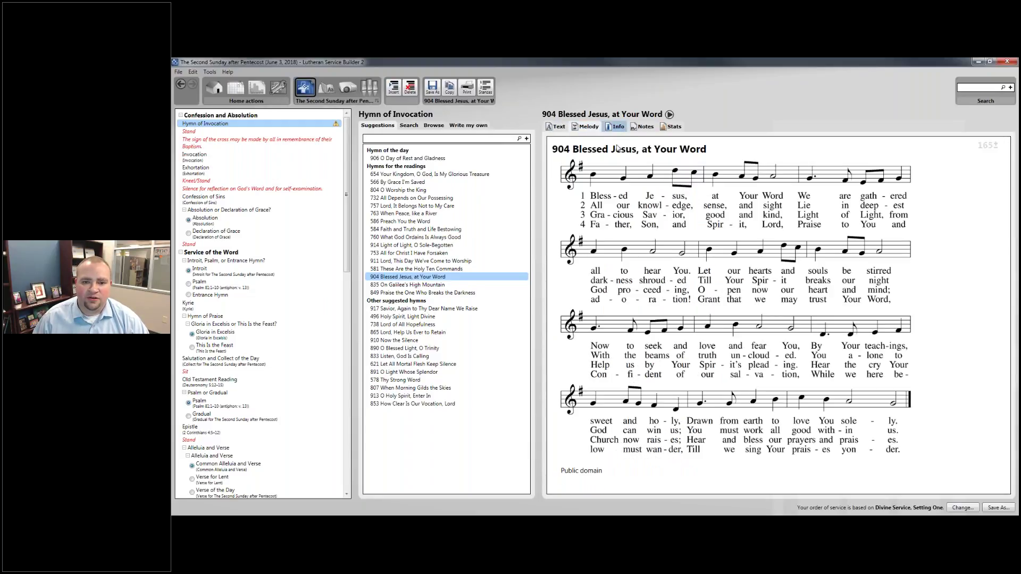
pyautogui.click(615, 128)
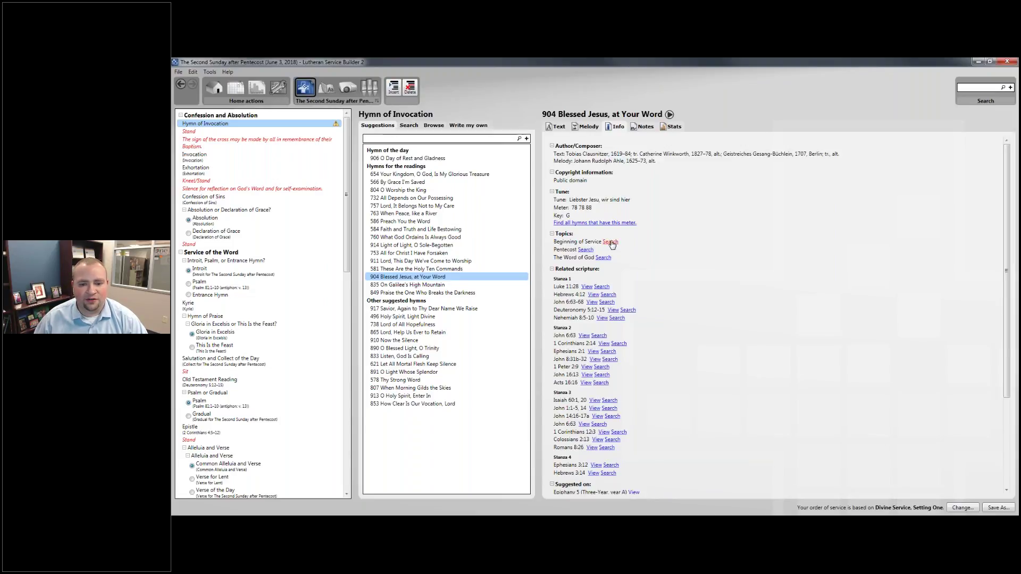
pyautogui.click(610, 242)
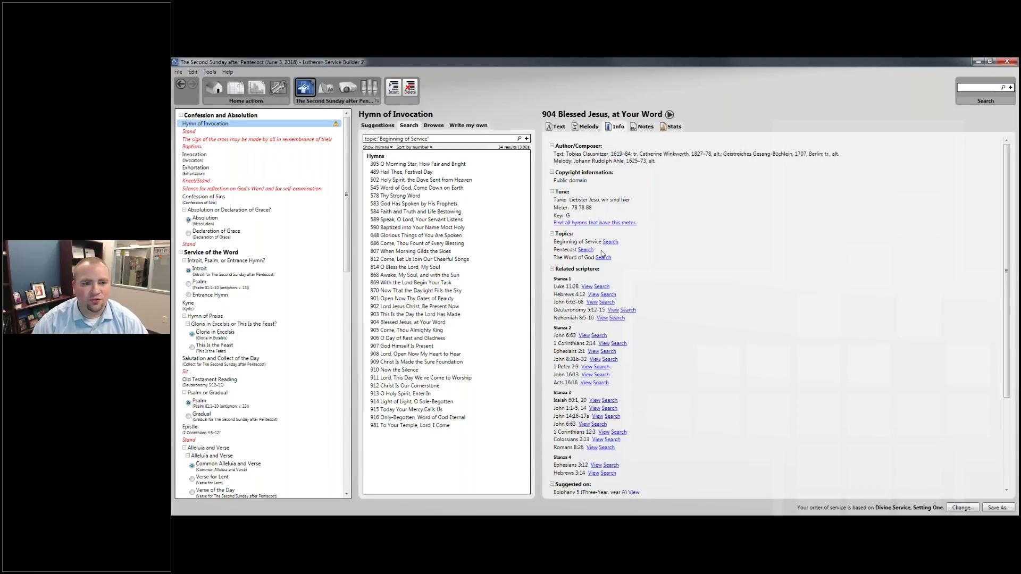
pyautogui.click(436, 137)
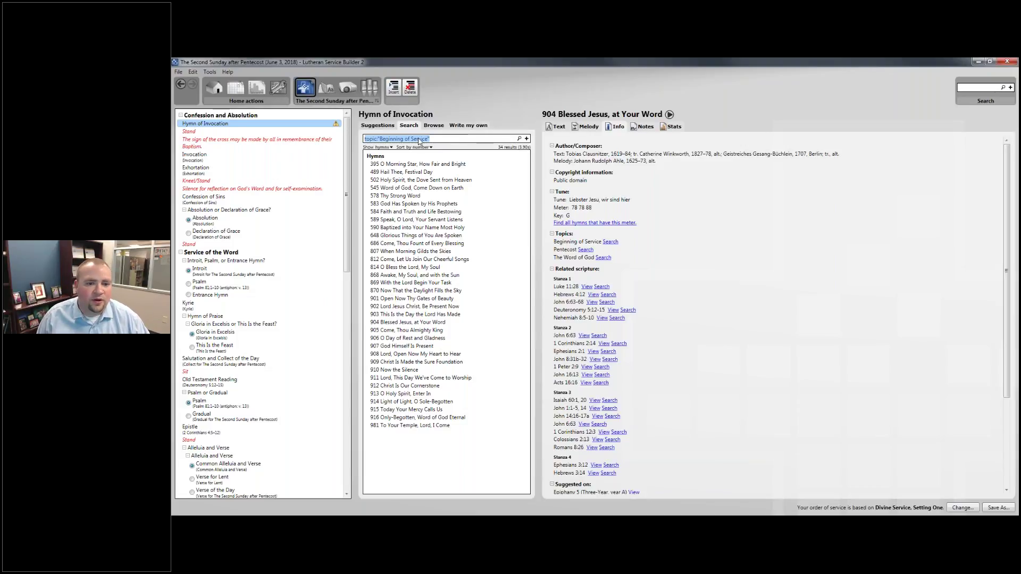
pyautogui.click(446, 140)
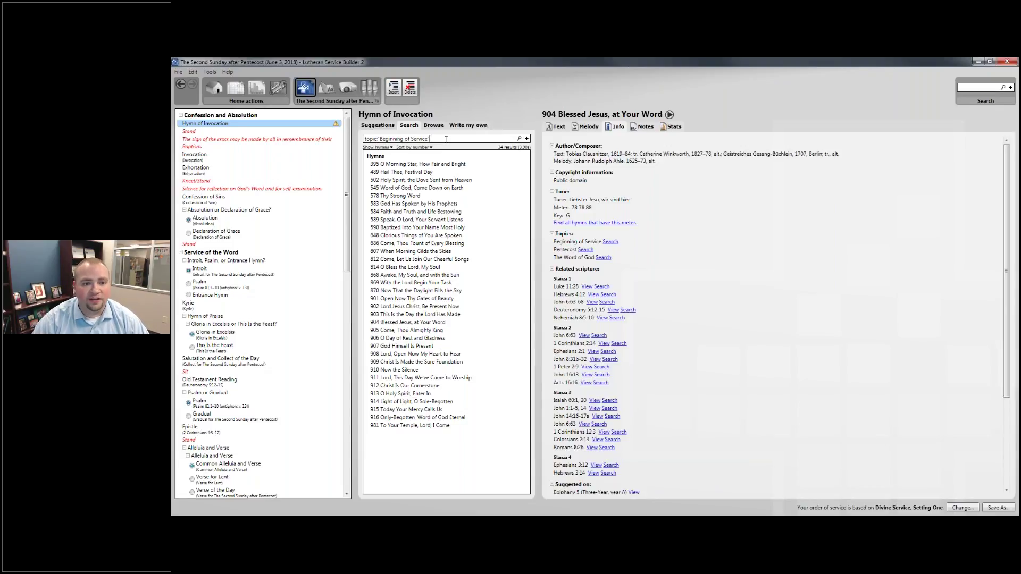
pyautogui.click(383, 148)
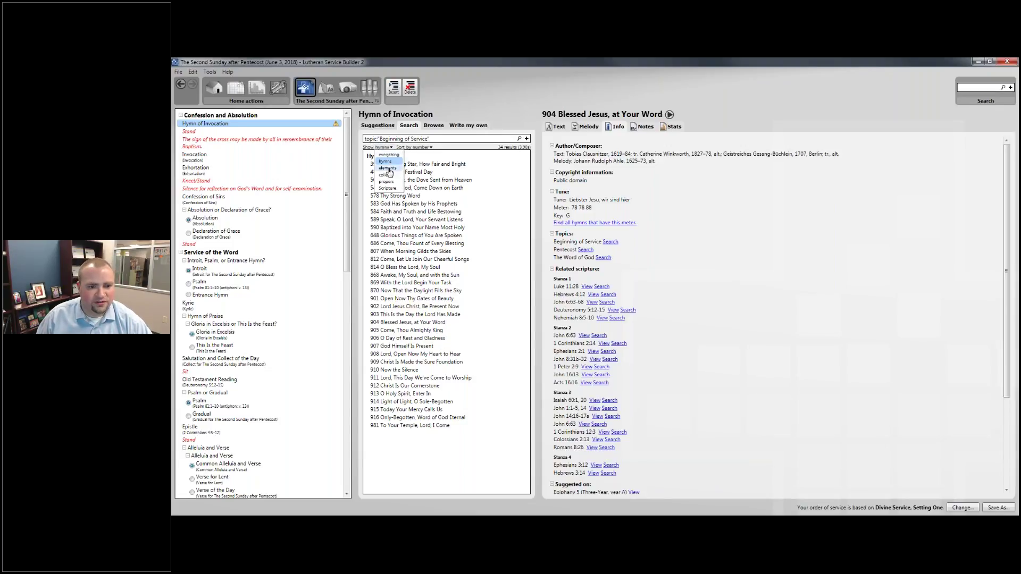
pyautogui.click(385, 161)
pyautogui.click(413, 147)
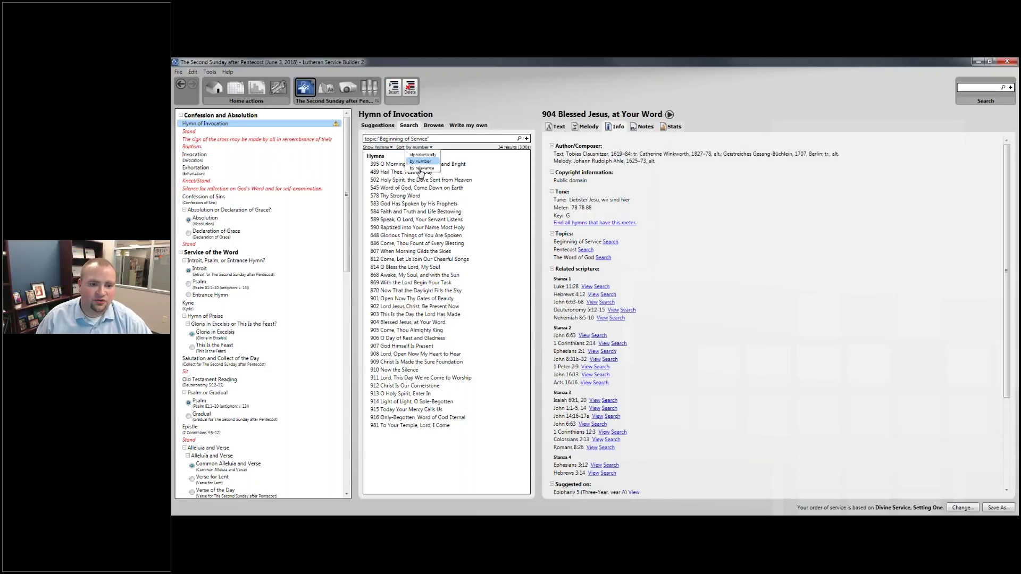
pyautogui.click(422, 155)
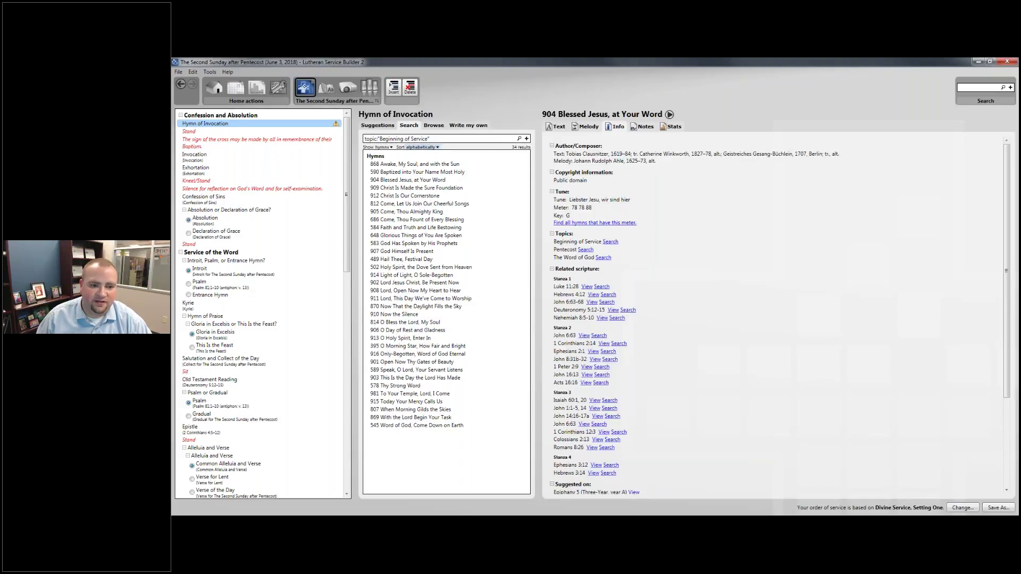
pyautogui.click(421, 147)
pyautogui.click(421, 168)
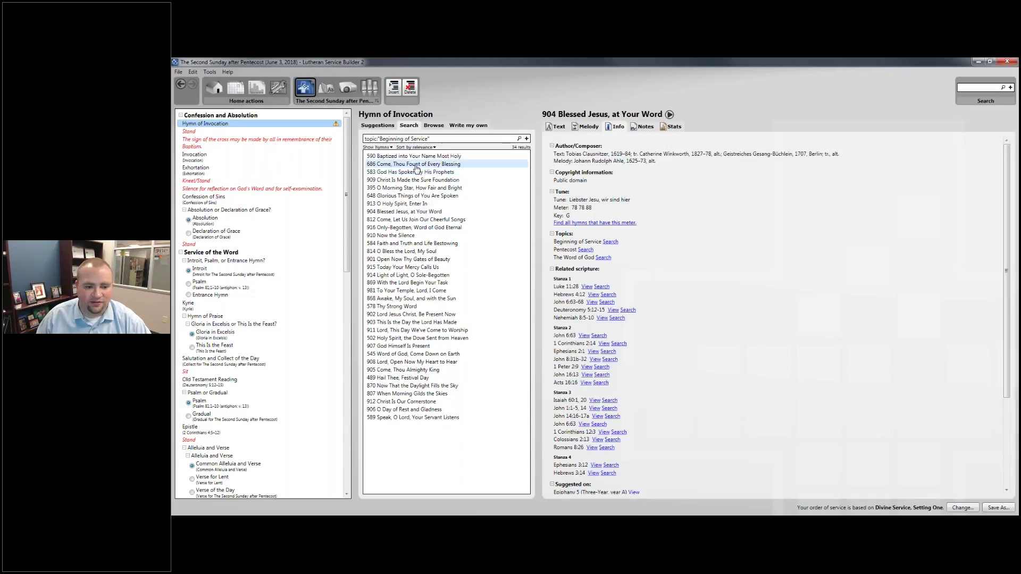
pyautogui.click(429, 150)
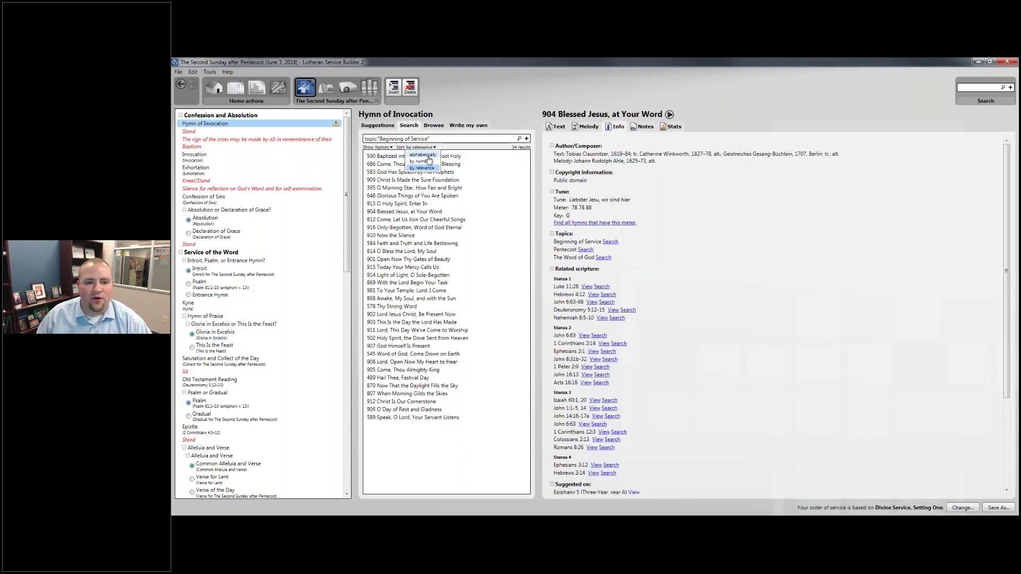
pyautogui.click(423, 162)
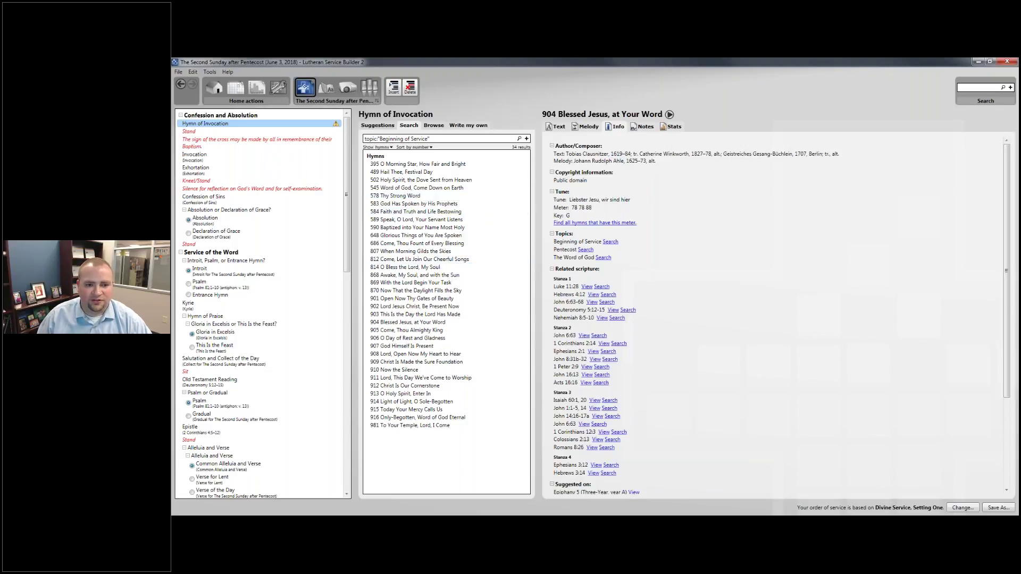
pyautogui.click(377, 126)
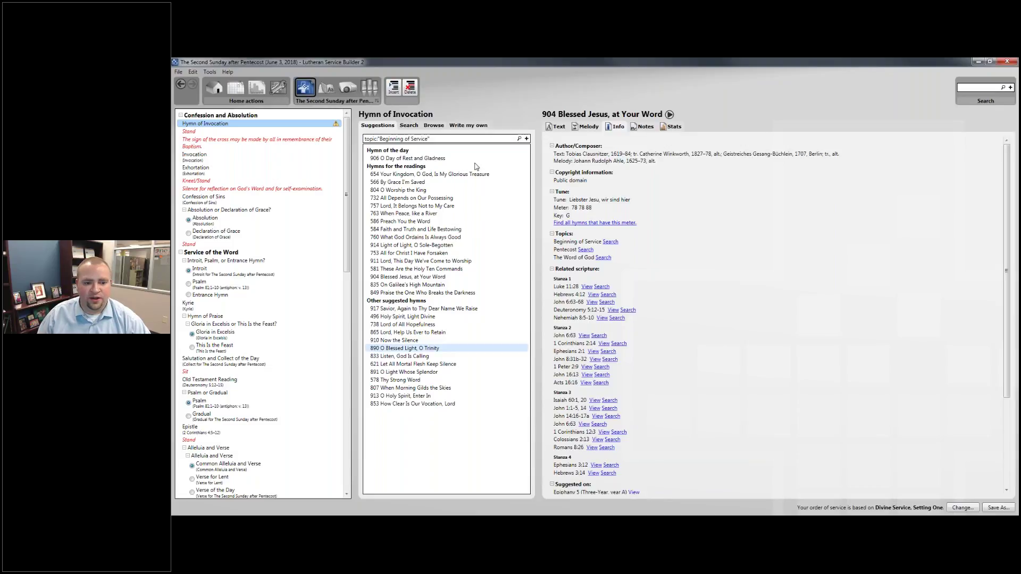
# Drag 904 Blessed Jesus, at Your Word onto the Hymn of Invocation in the service outline.
pyautogui.click(390, 279)
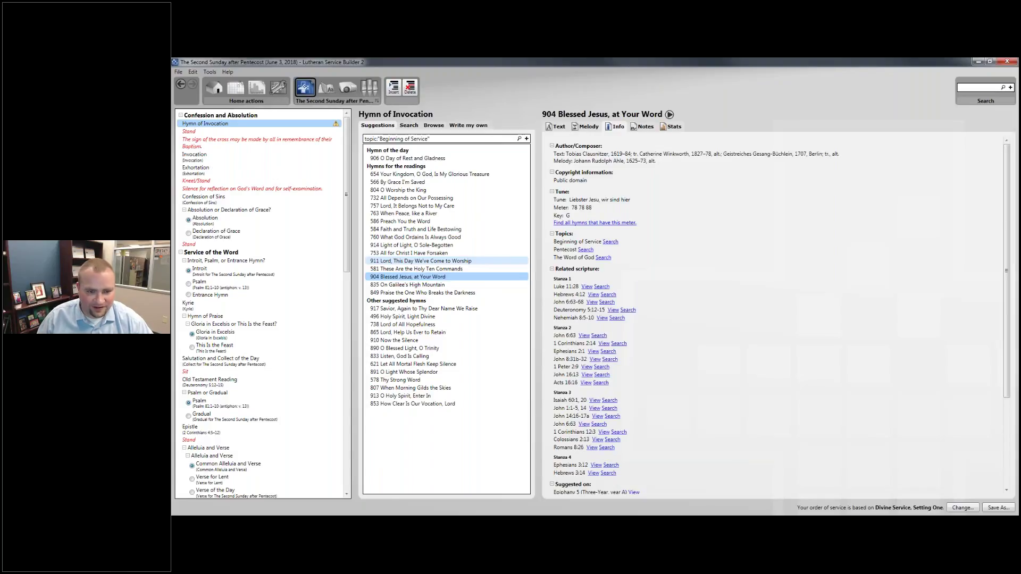
pyautogui.moveTo(396, 277); pyautogui.dragTo(302, 128)
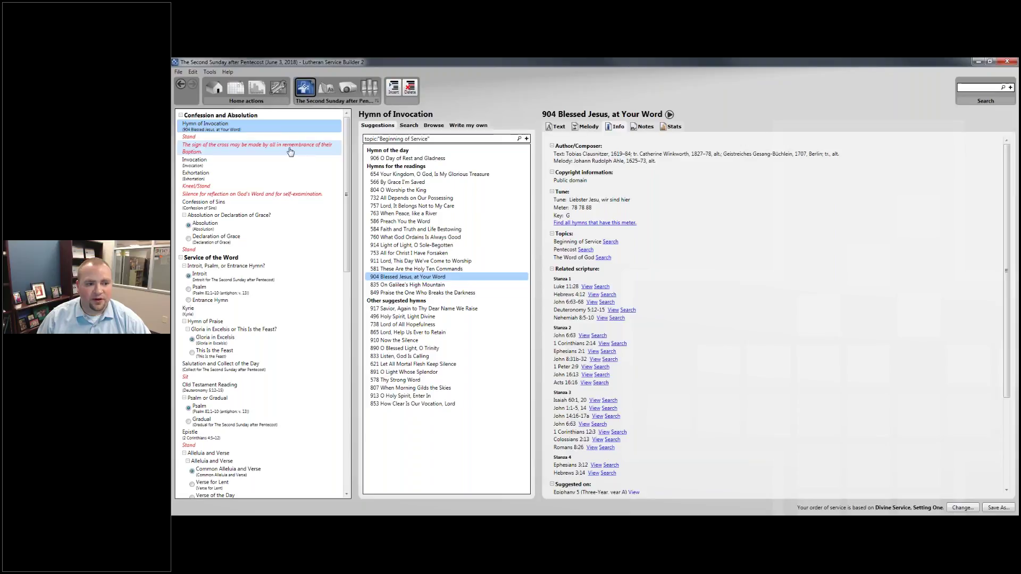
# Review the Stand and sign-of-the-cross rubrics and the Invocation text.
pyautogui.click(218, 138)
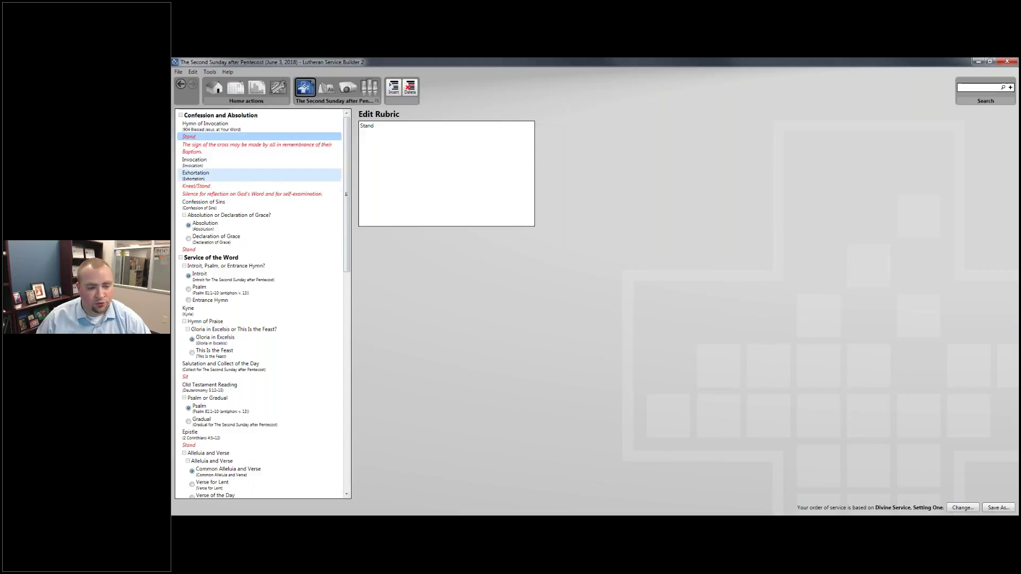
pyautogui.click(290, 151)
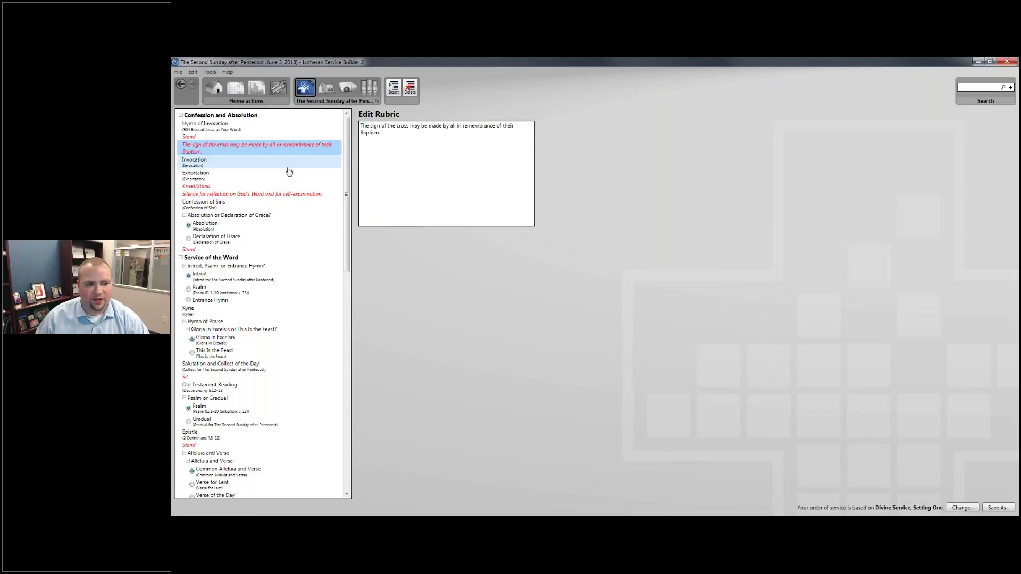
pyautogui.click(258, 163)
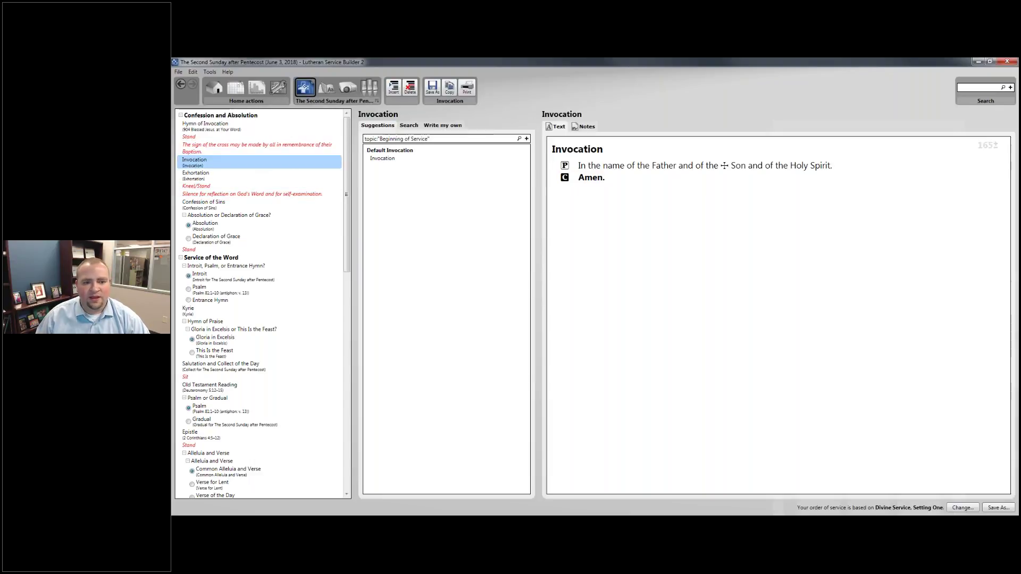
# Preview the Exhortation's Setting Two to Five and Corporate Confession variants, then keep the default.
pyautogui.click(240, 182)
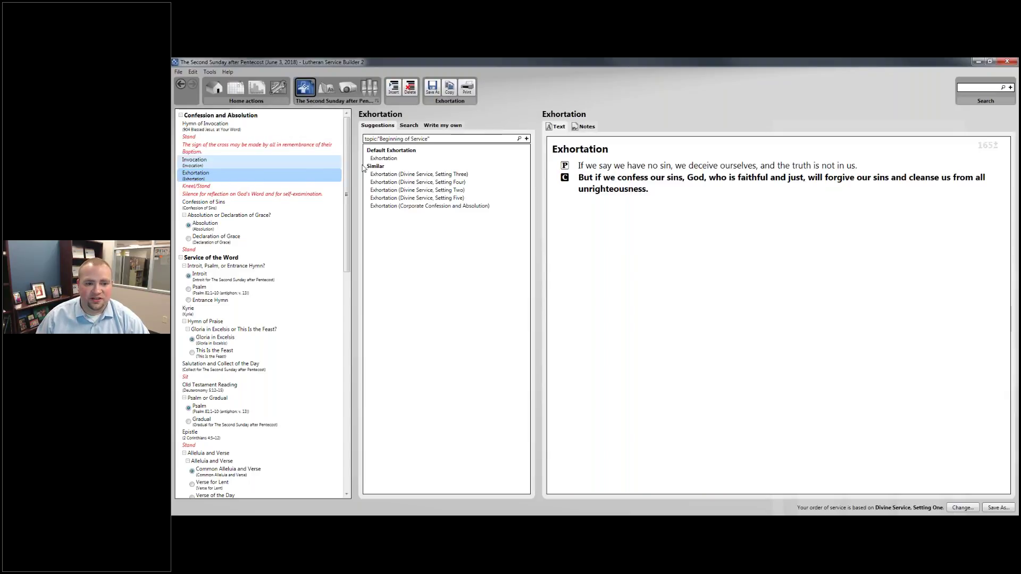
pyautogui.click(402, 174)
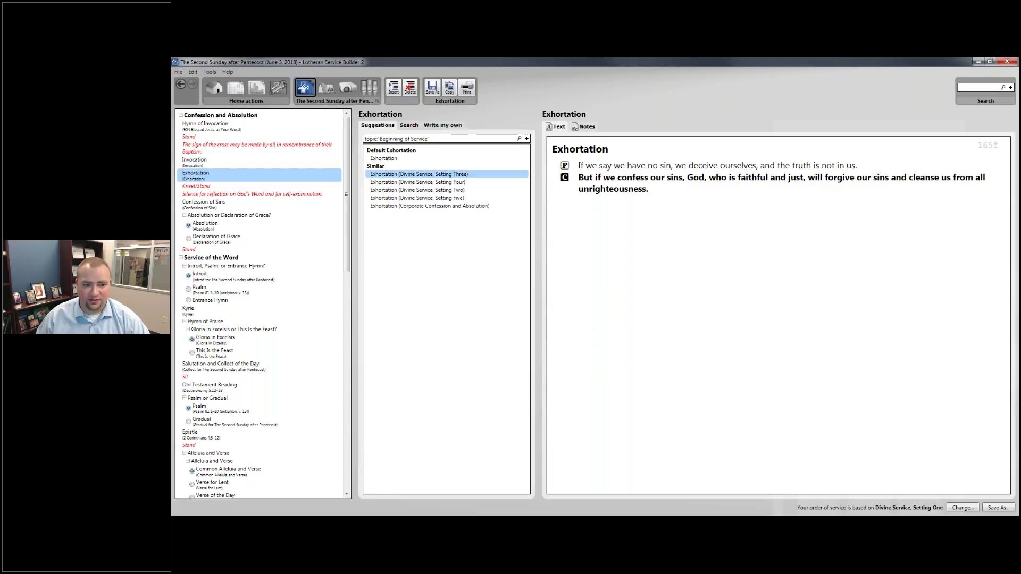
pyautogui.click(404, 183)
pyautogui.click(404, 190)
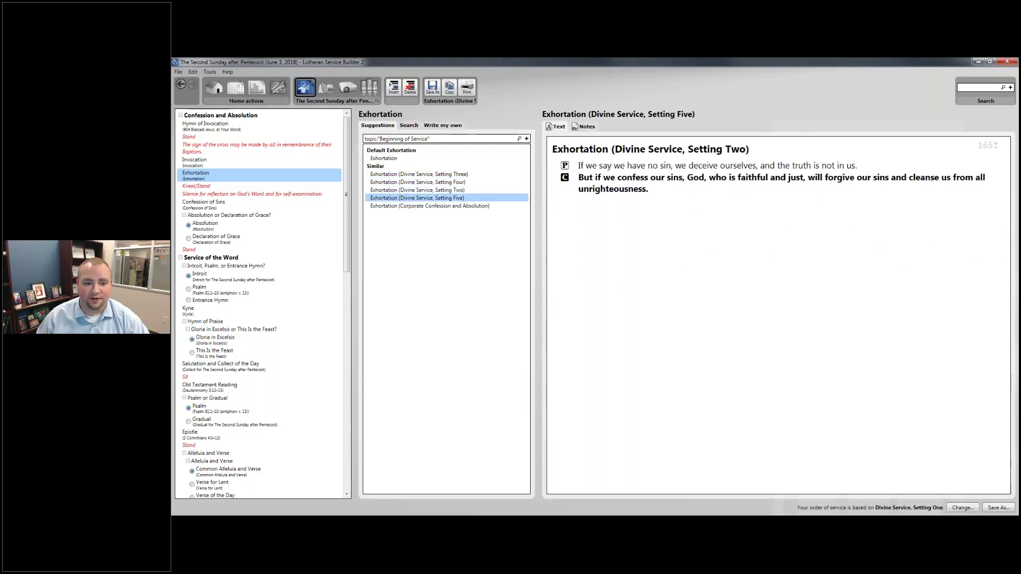
pyautogui.click(403, 198)
pyautogui.click(403, 206)
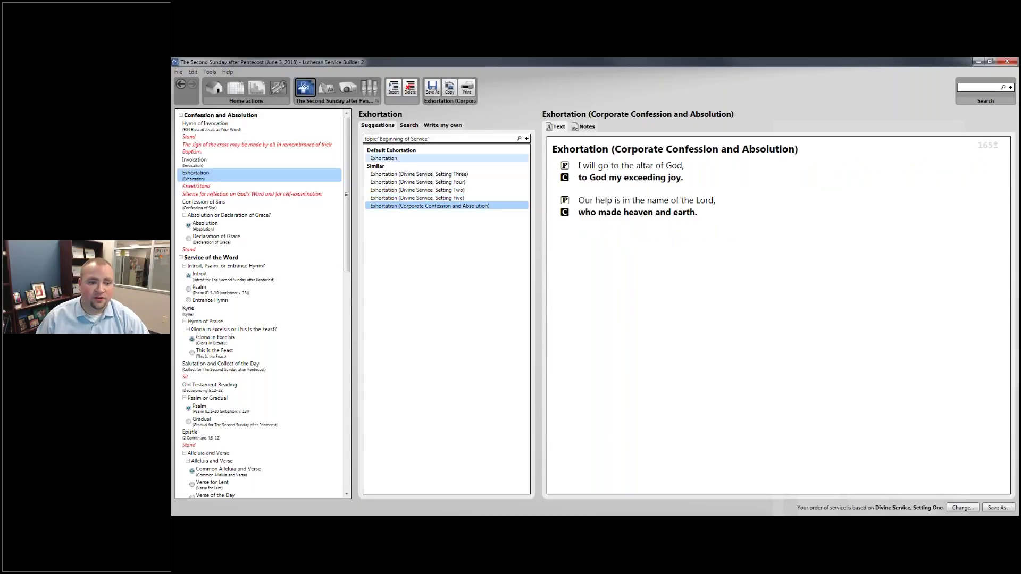
pyautogui.click(399, 158)
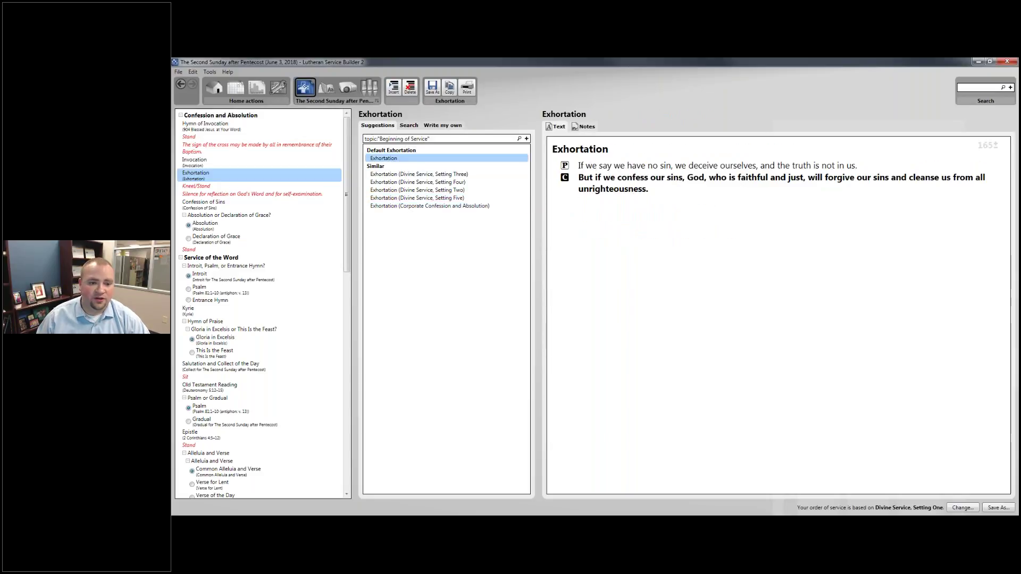
# Keep the default Confession of Sins text.
pyautogui.click(229, 203)
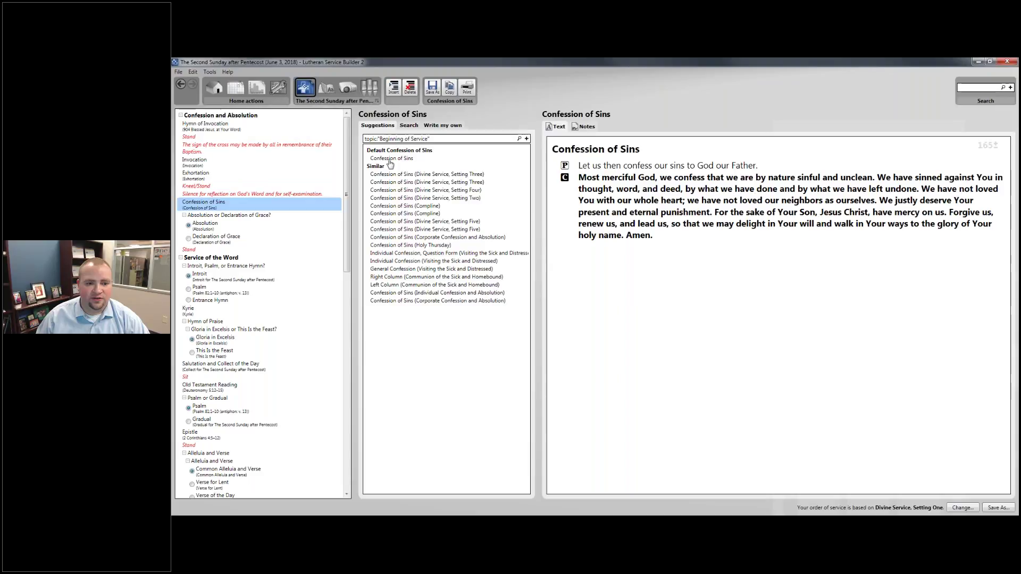
pyautogui.click(394, 159)
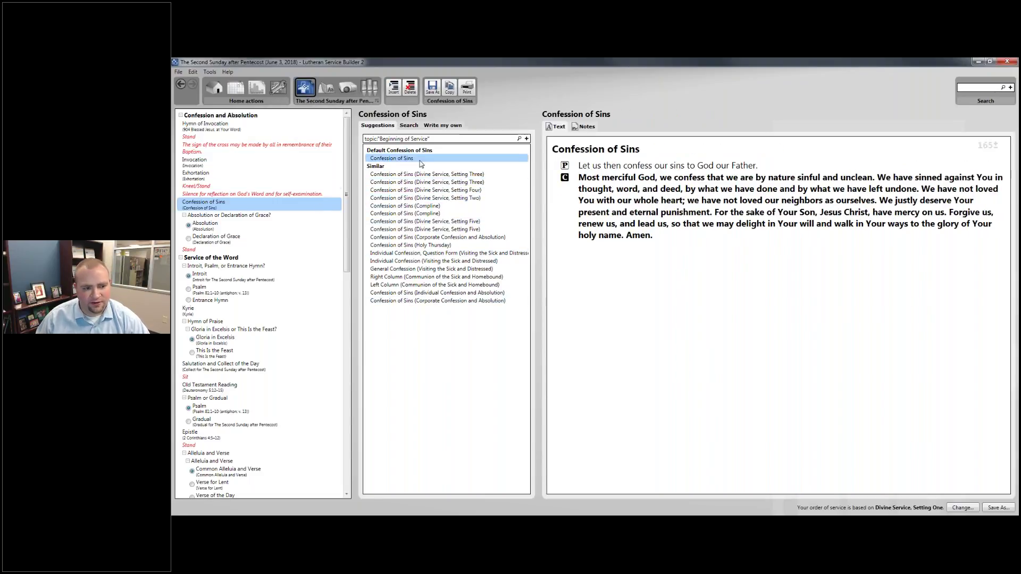
pyautogui.click(282, 216)
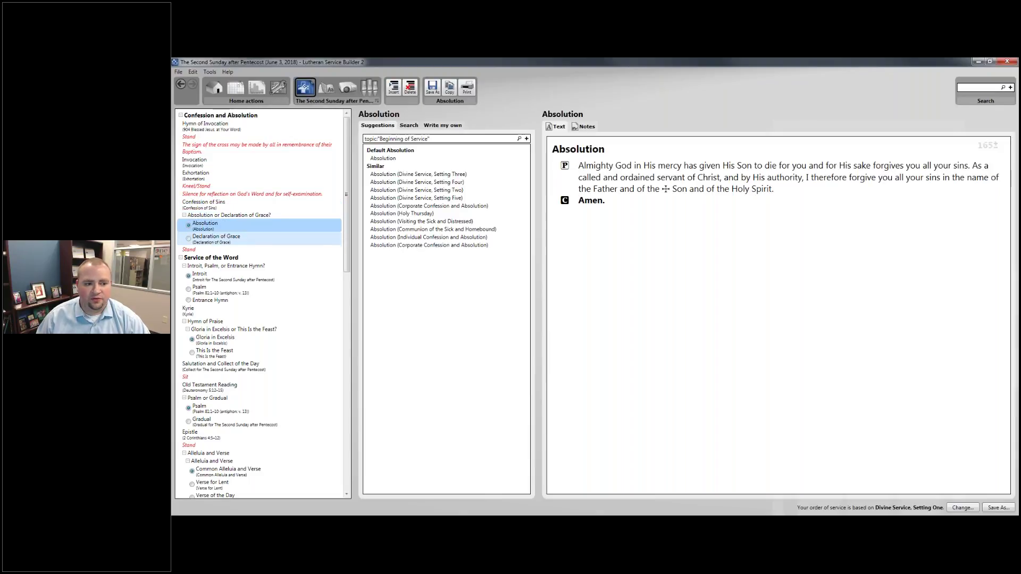
# Compare the Declaration of Grace text against Absolution, leaving Absolution selected.
pyautogui.click(275, 238)
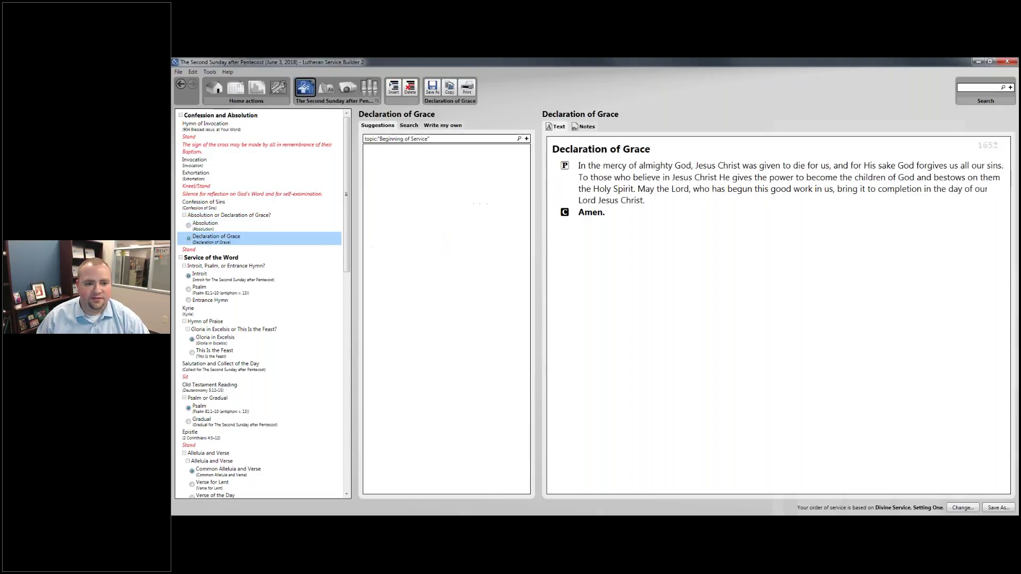
pyautogui.click(277, 227)
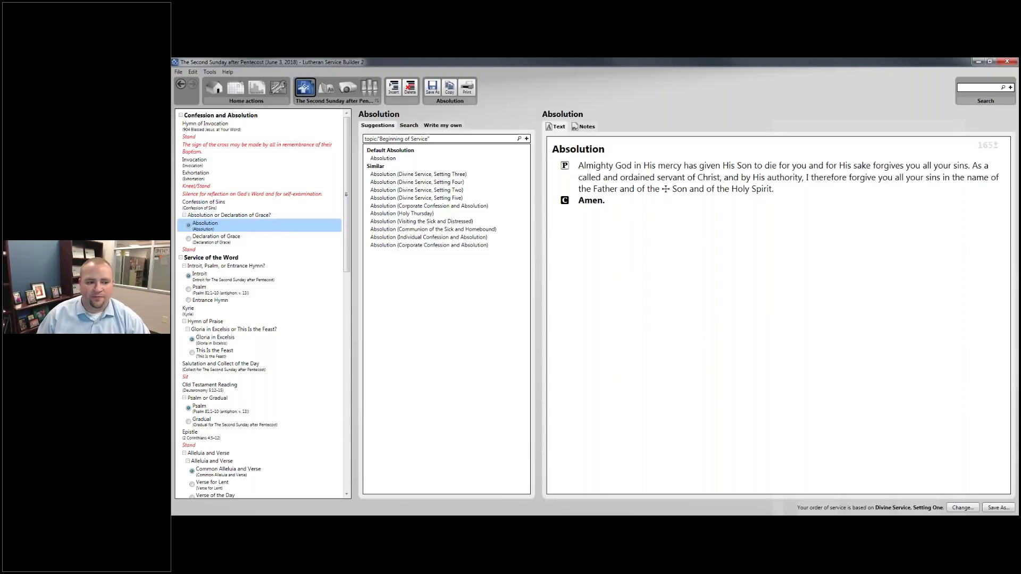
pyautogui.scroll(-2, 297, 254)
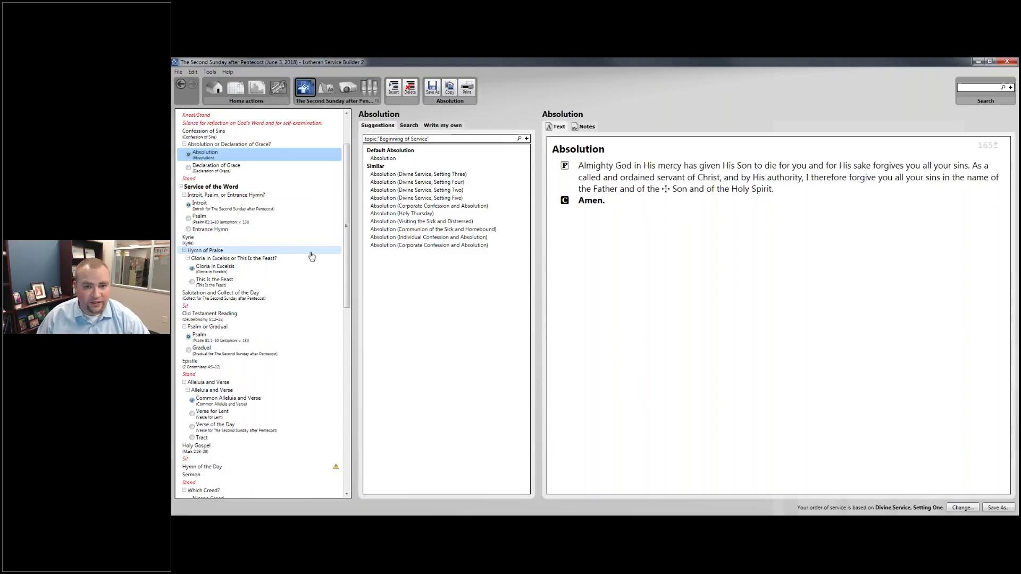
pyautogui.scroll(2, 312, 254)
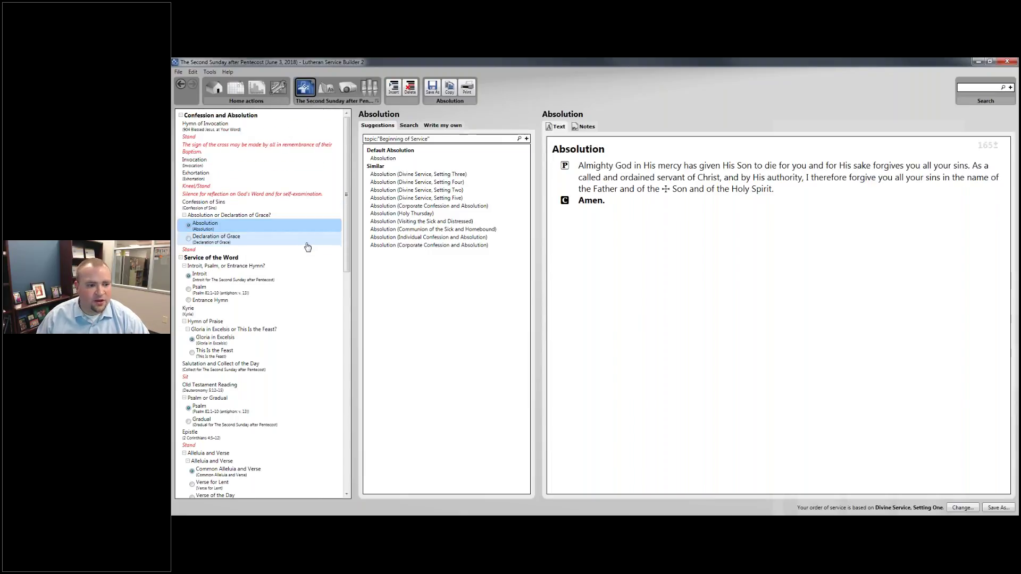
pyautogui.click(307, 242)
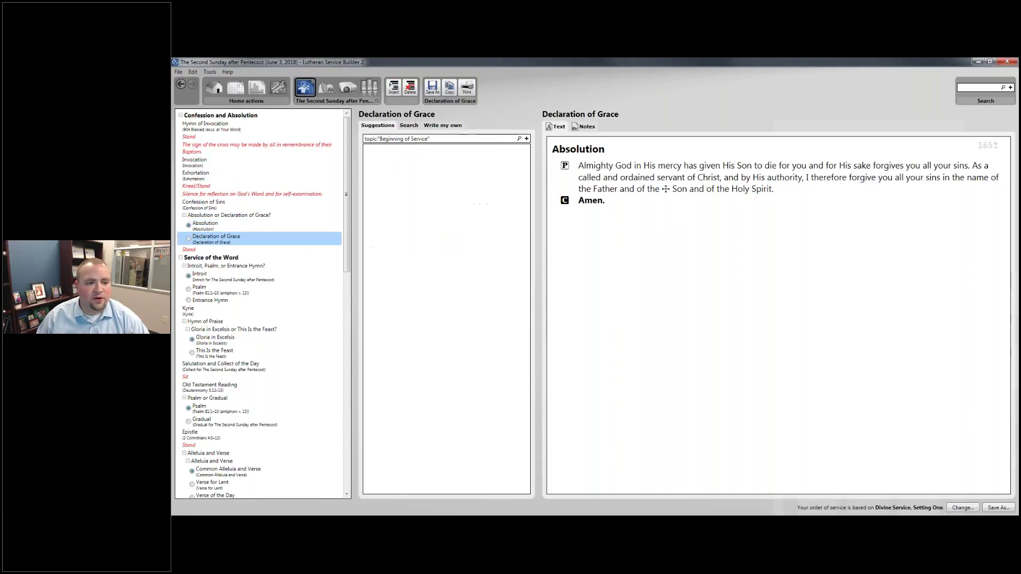
pyautogui.click(304, 229)
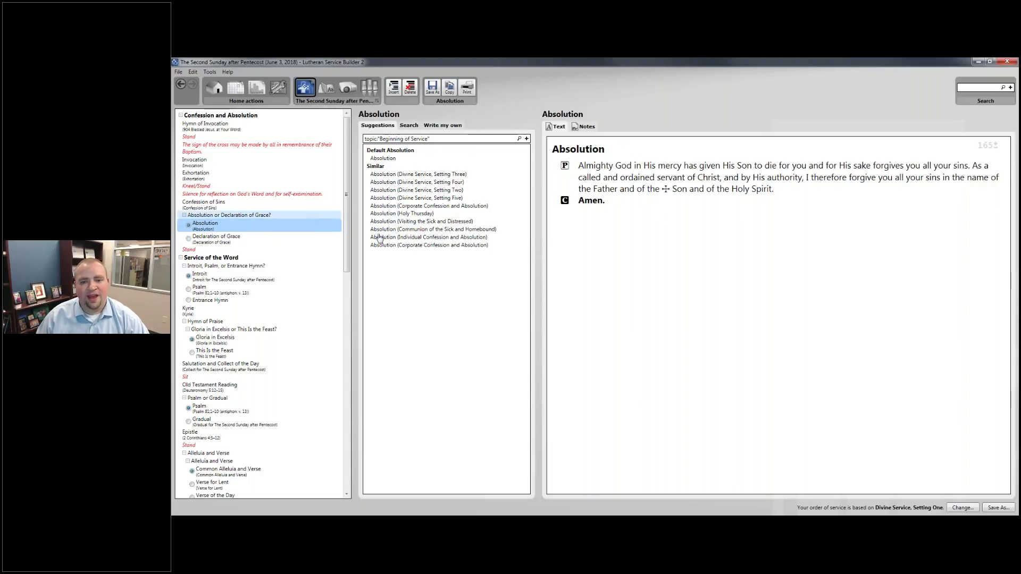
# Highlight 'called and ordained servant', reconfirm Absolution, and open the Service of the Word heading.
pyautogui.moveTo(579, 177); pyautogui.dragTo(721, 178)
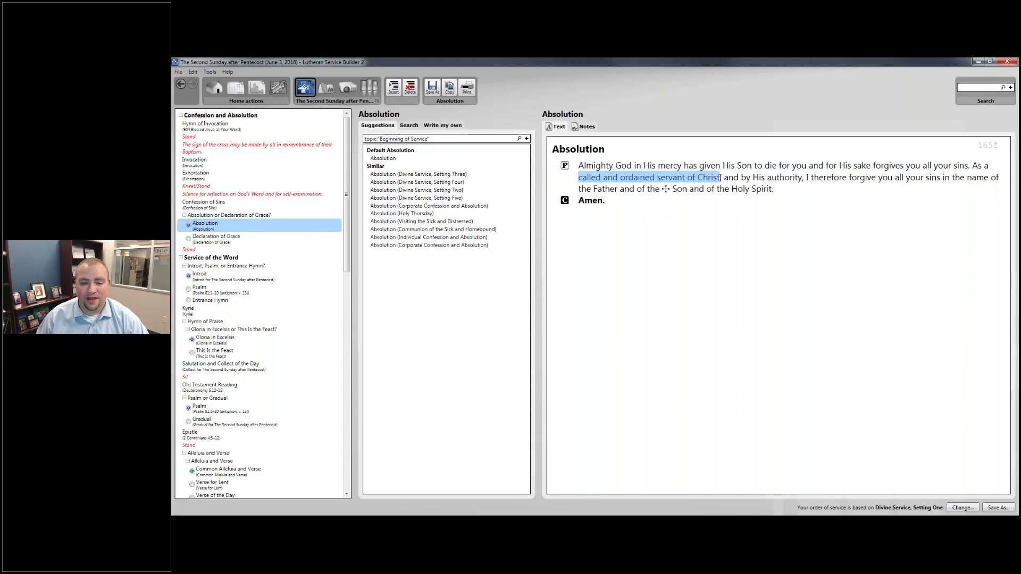
pyautogui.click(270, 229)
pyautogui.click(254, 239)
pyautogui.click(250, 228)
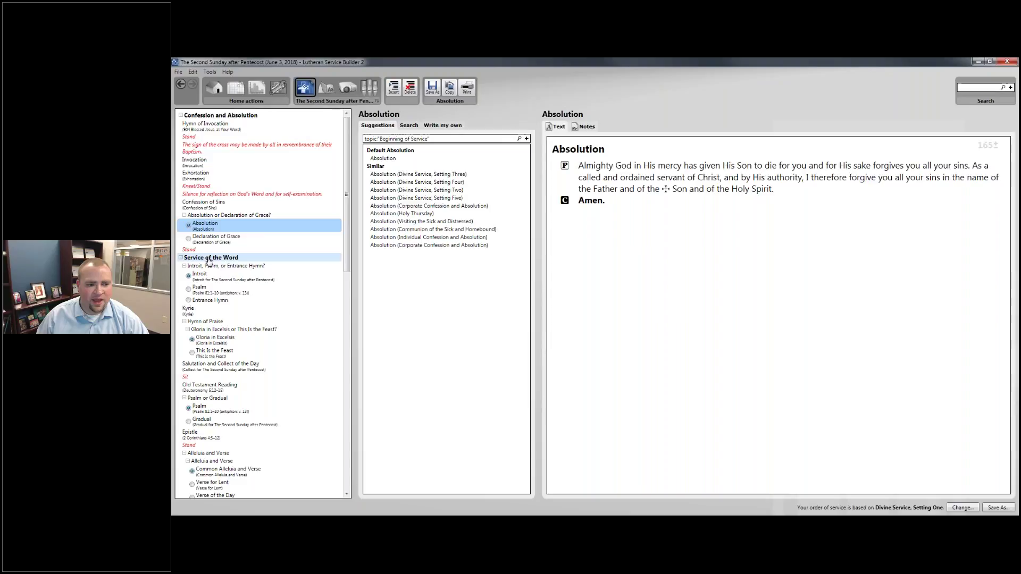
pyautogui.click(210, 260)
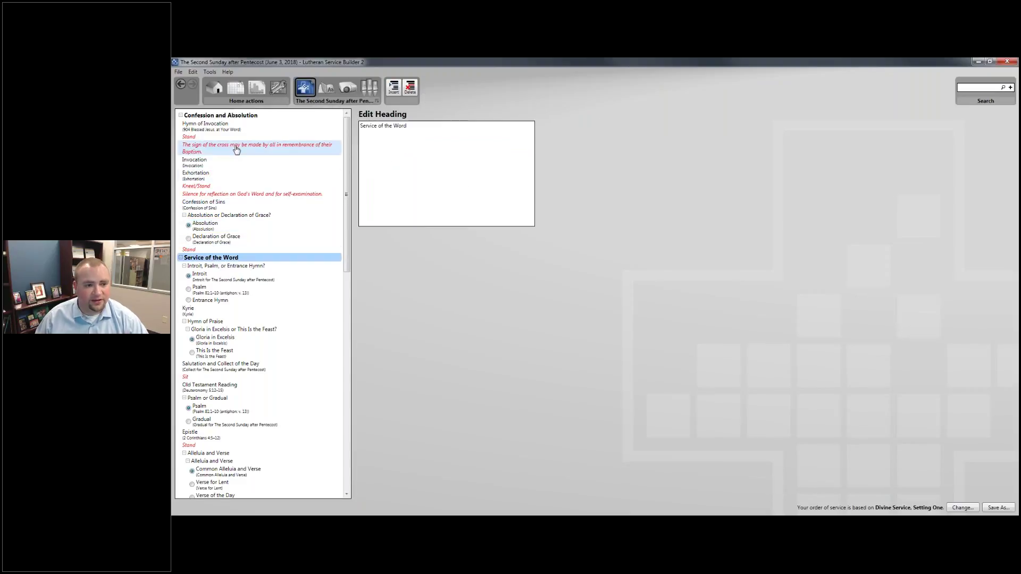
# Choose the Introit, showing 'For God alone my soul waits in silence' for this Sunday.
pyautogui.scroll(-3, 203, 186)
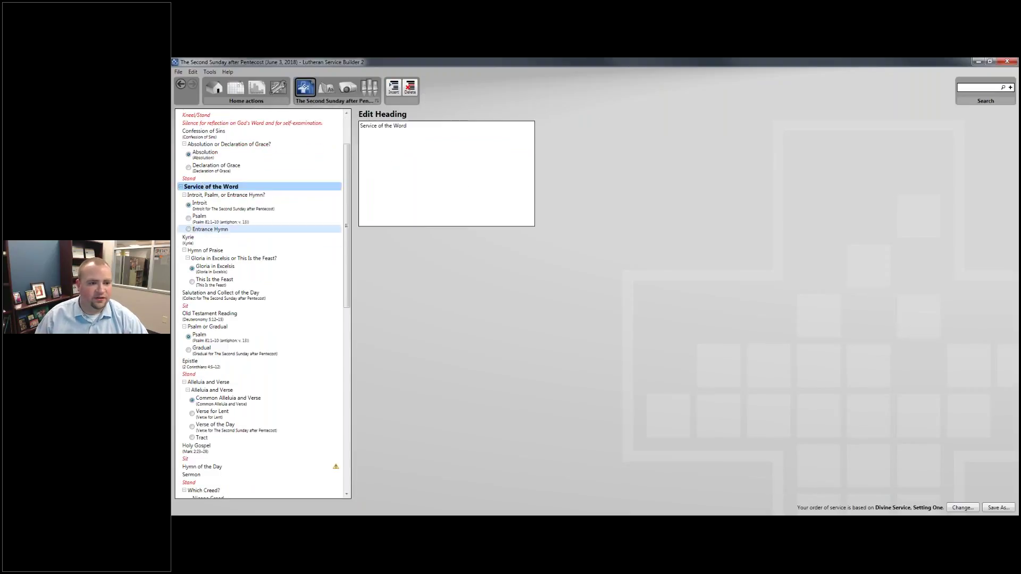
pyautogui.scroll(3, 266, 200)
pyautogui.scroll(-3, 266, 196)
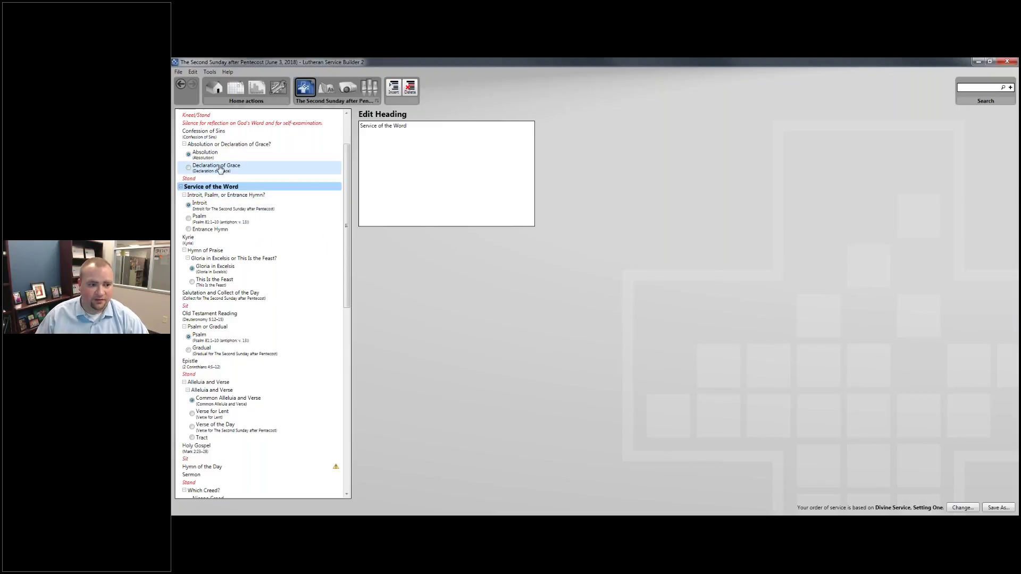
pyautogui.click(235, 195)
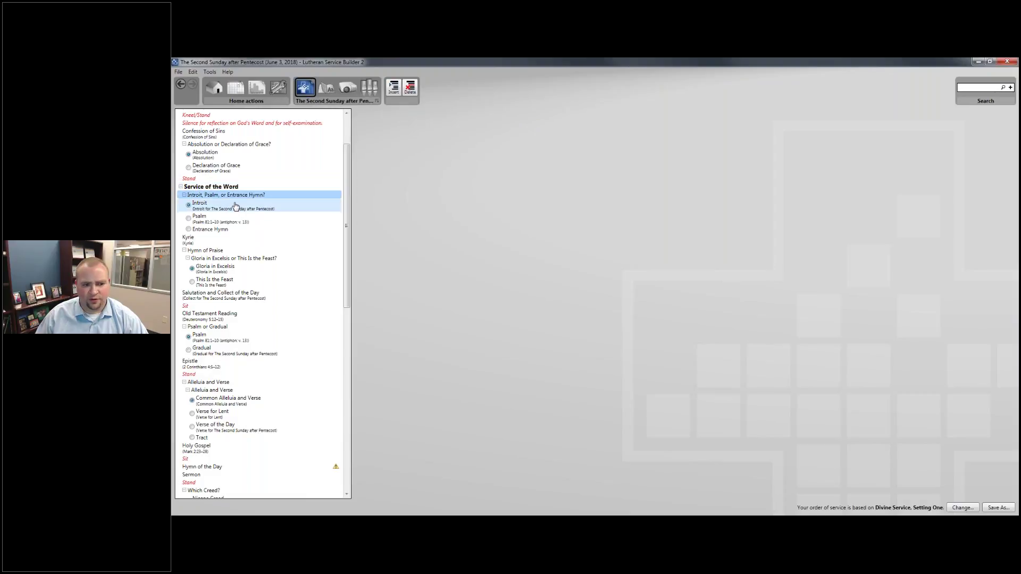
pyautogui.click(235, 206)
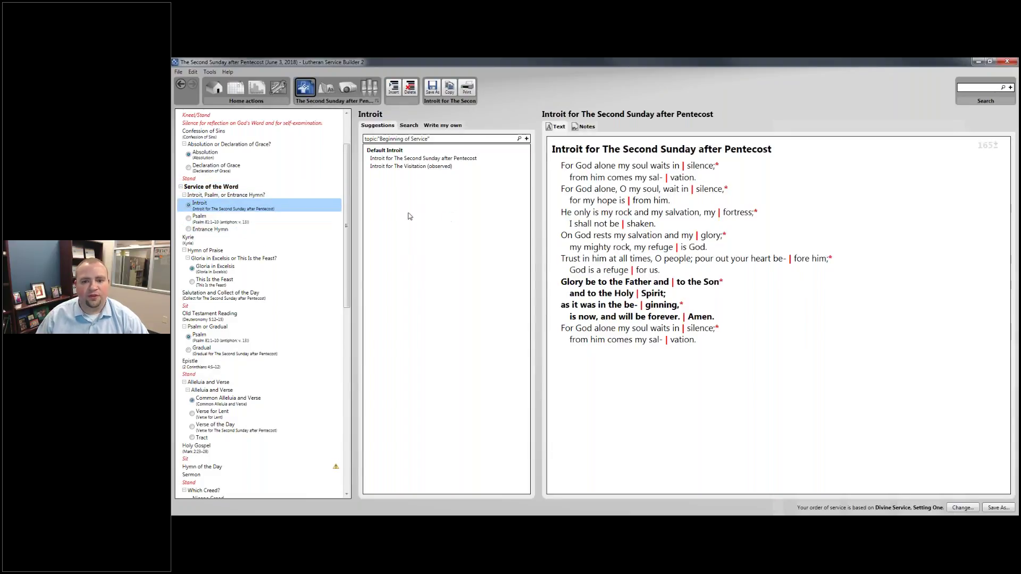
# Keep the default Kyrie and Gloria in Excelsis over This Is the Feast, then show the Collect of the Day.
pyautogui.click(299, 237)
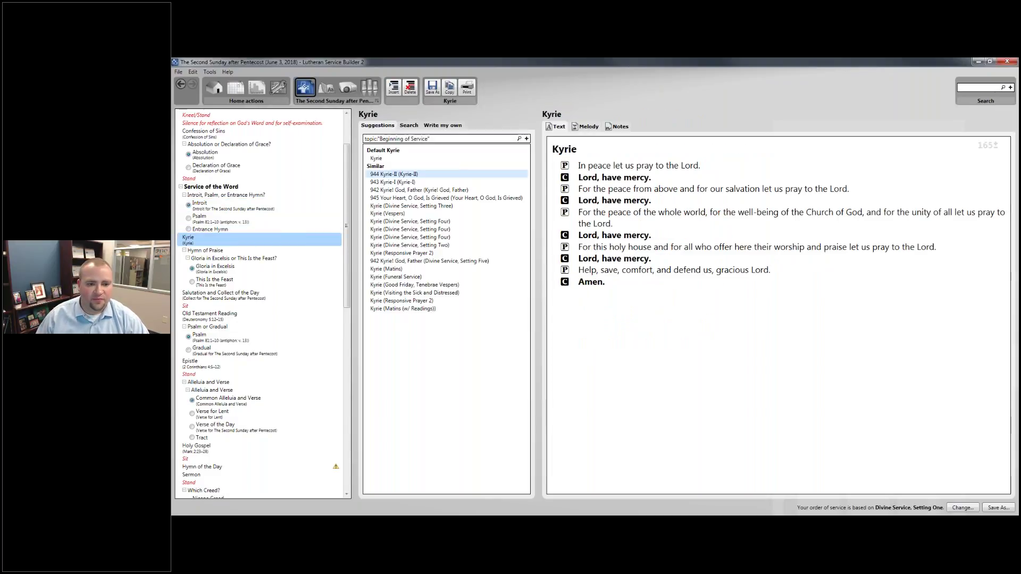
pyautogui.click(391, 158)
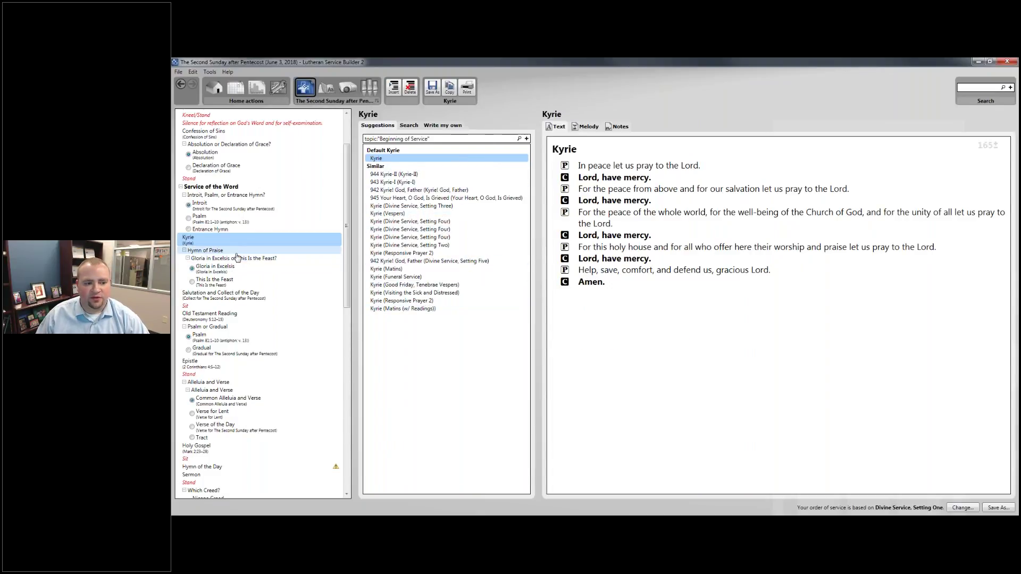
pyautogui.click(273, 276)
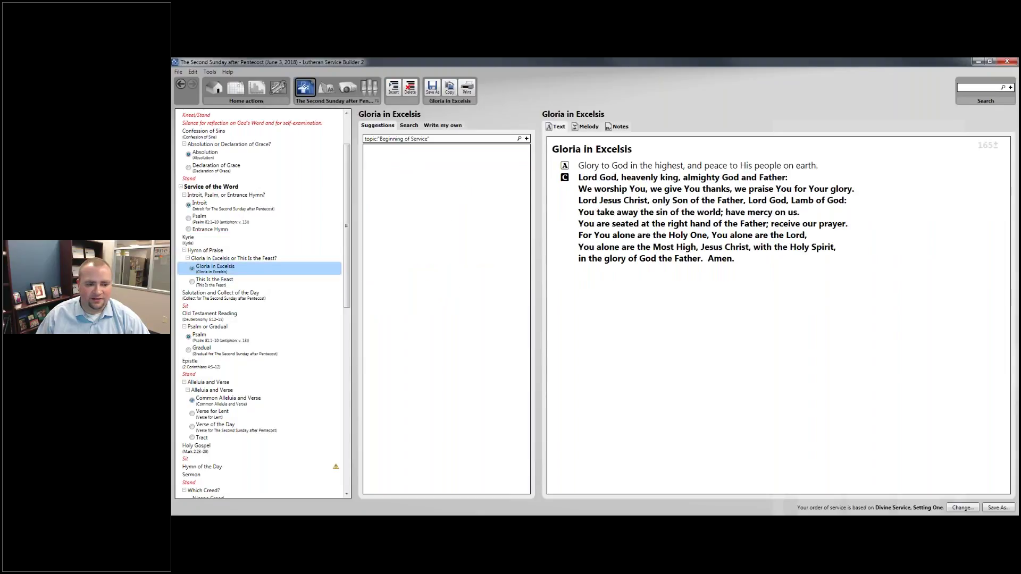
pyautogui.click(278, 281)
pyautogui.click(279, 270)
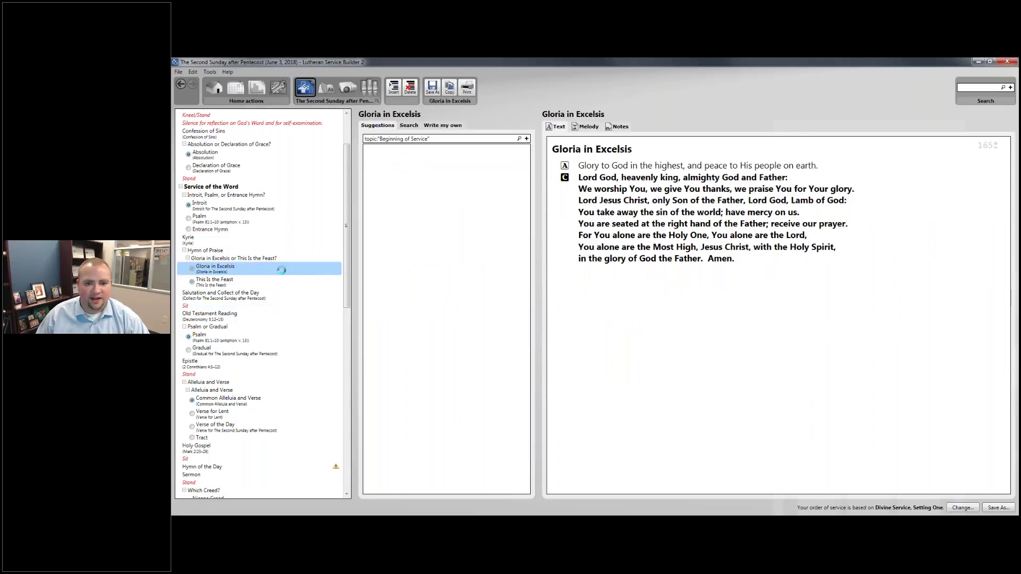
pyautogui.click(248, 294)
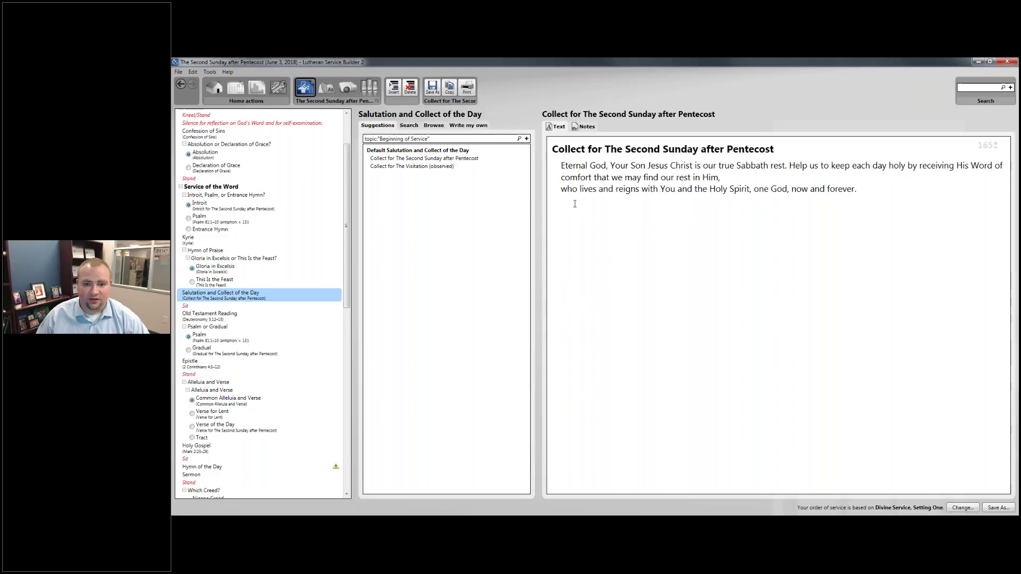
# Review the Old Testament Reading, Deuteronomy 5:12–15.
pyautogui.hotkey('ctrl', 'a')
pyautogui.click(575, 203)
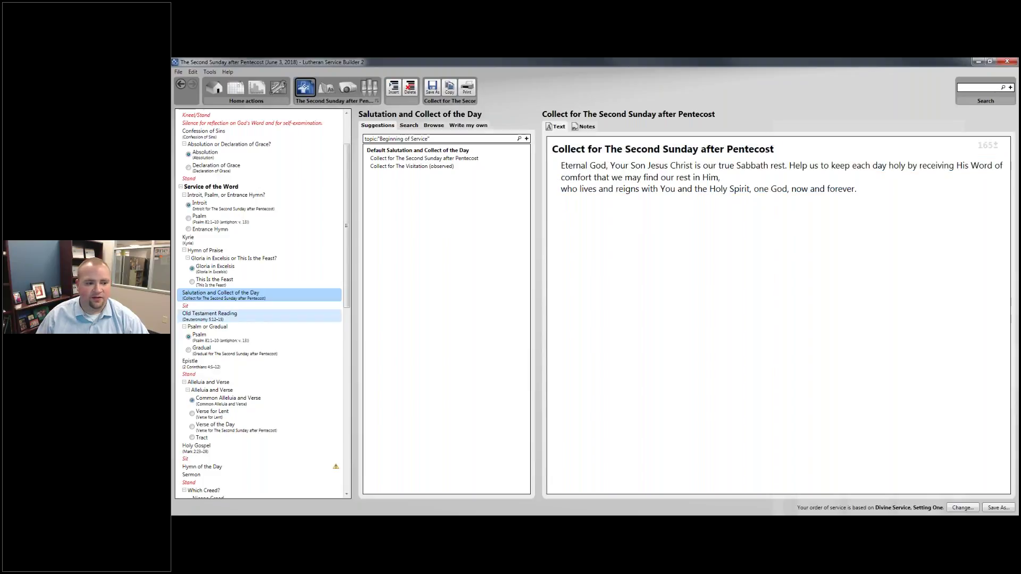
pyautogui.click(216, 315)
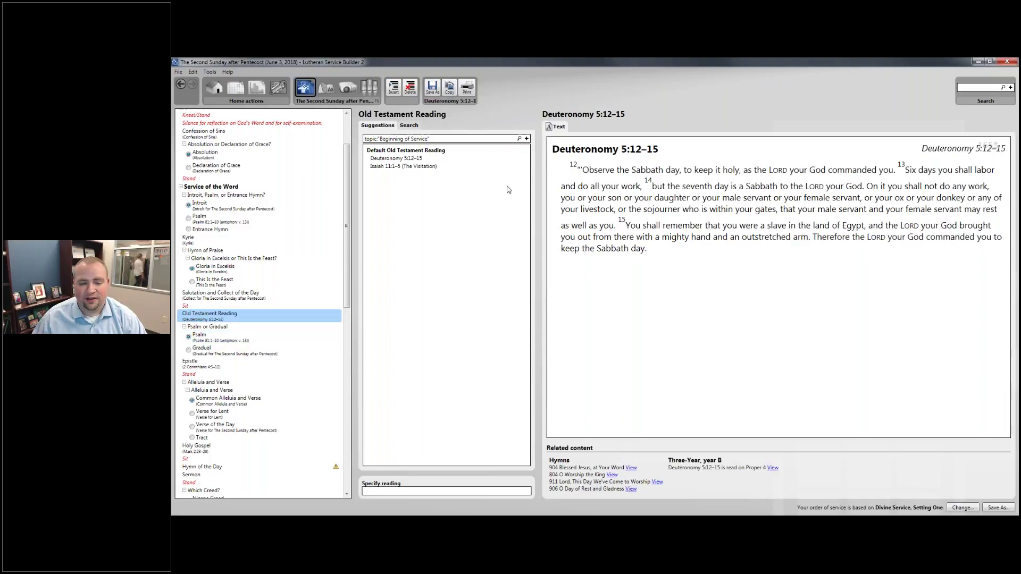
pyautogui.moveTo(583, 171); pyautogui.dragTo(897, 169)
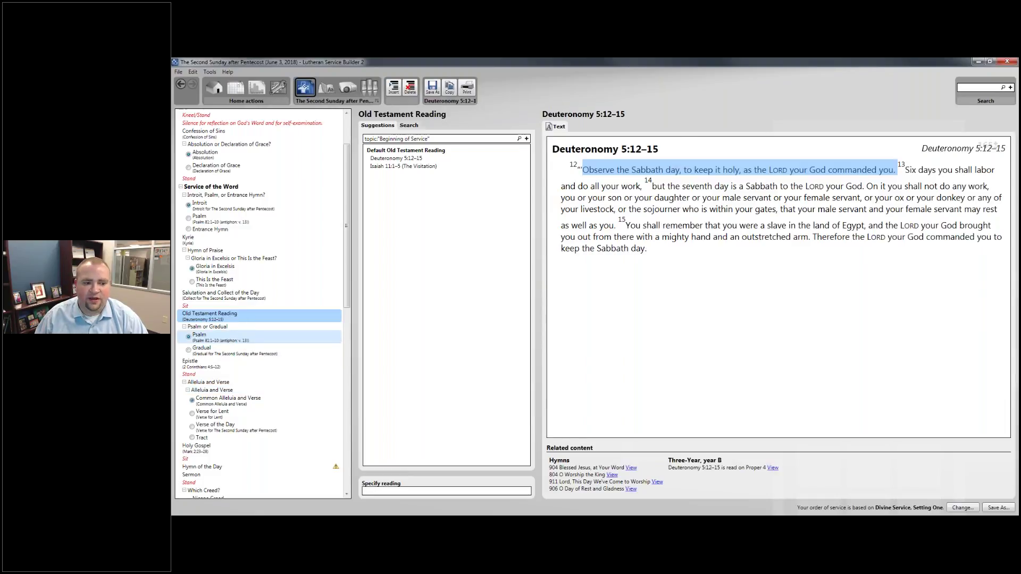
# Use the Gradual instead of Psalm 81 and display the Epistle, 2 Corinthians 4:5–12.
pyautogui.click(250, 337)
pyautogui.click(257, 350)
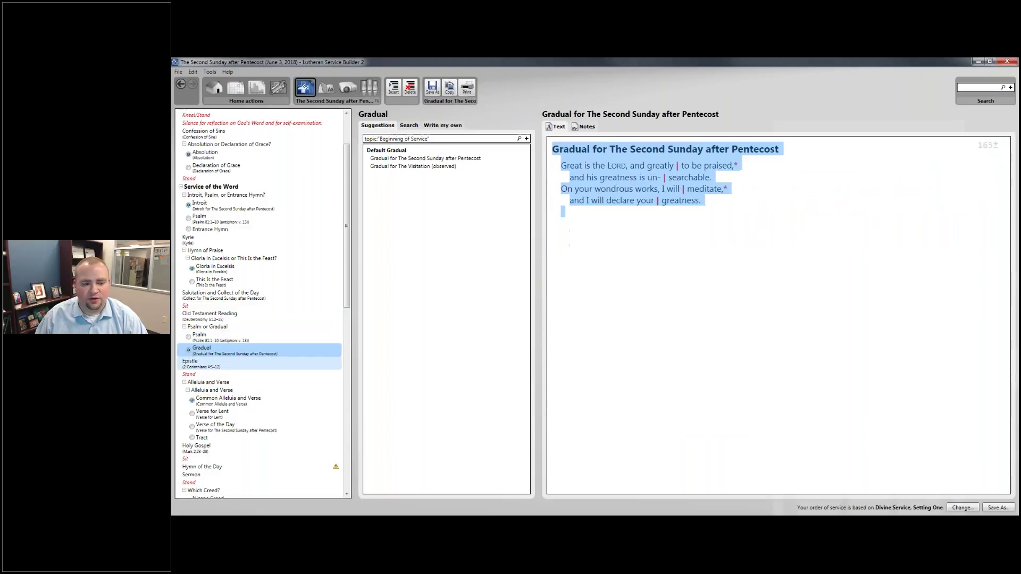
pyautogui.click(618, 177)
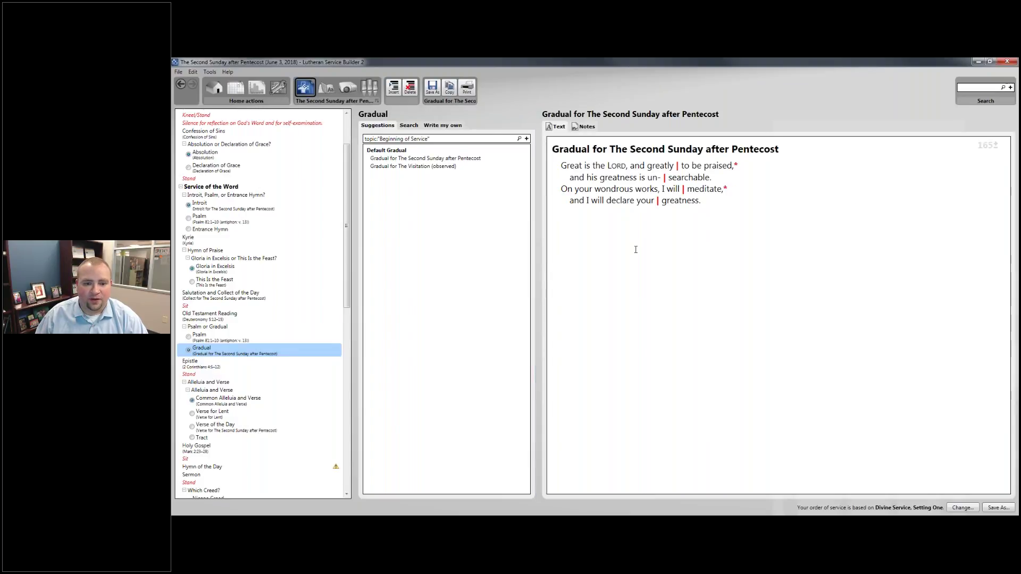
pyautogui.click(255, 363)
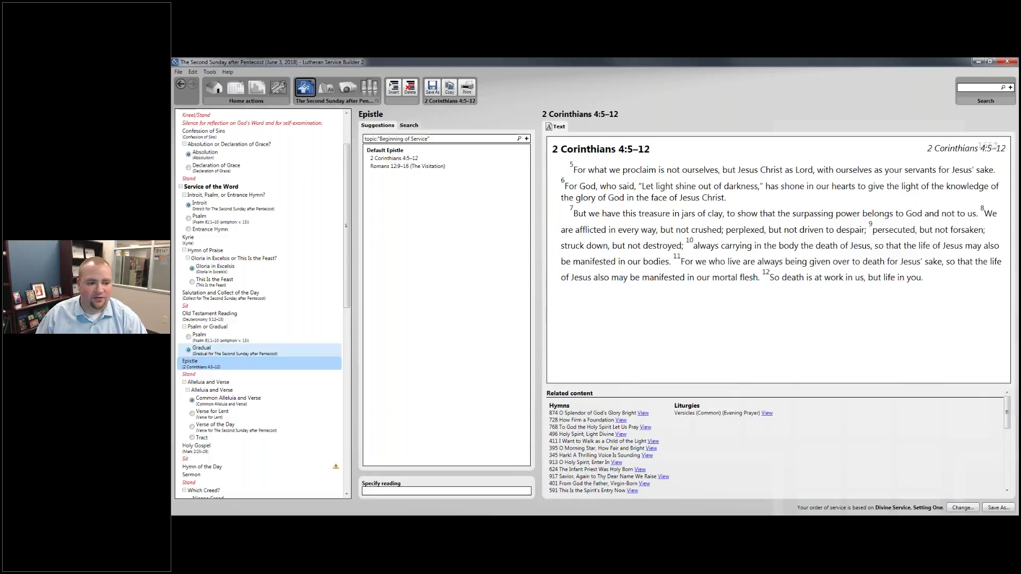
# Use the Verse of the Day for the Alleluia, review Mark 2:23–28, and list Hymn of the Day suggestions.
pyautogui.scroll(-3, 282, 326)
pyautogui.click(209, 231)
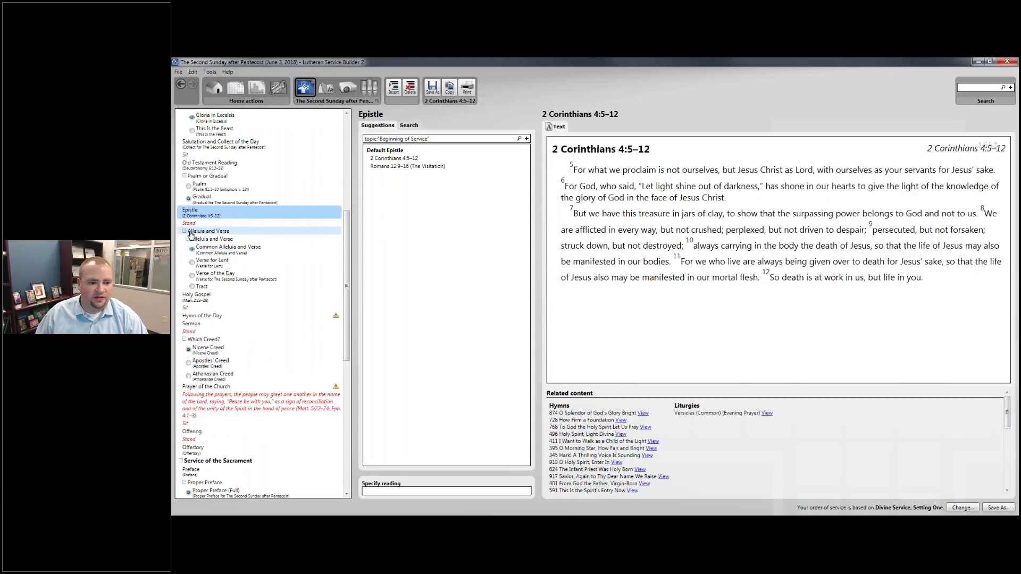
pyautogui.click(215, 248)
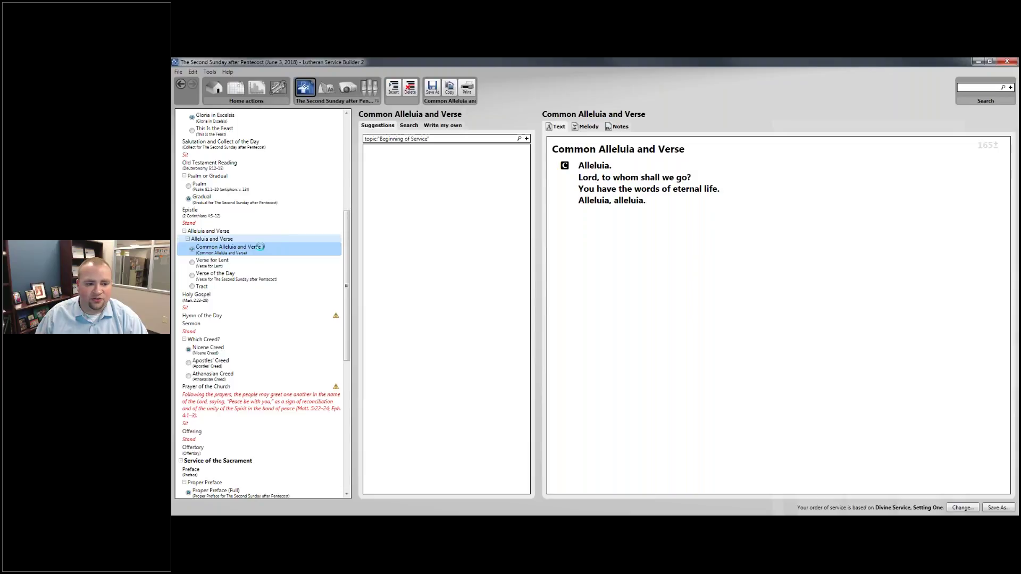
pyautogui.click(267, 278)
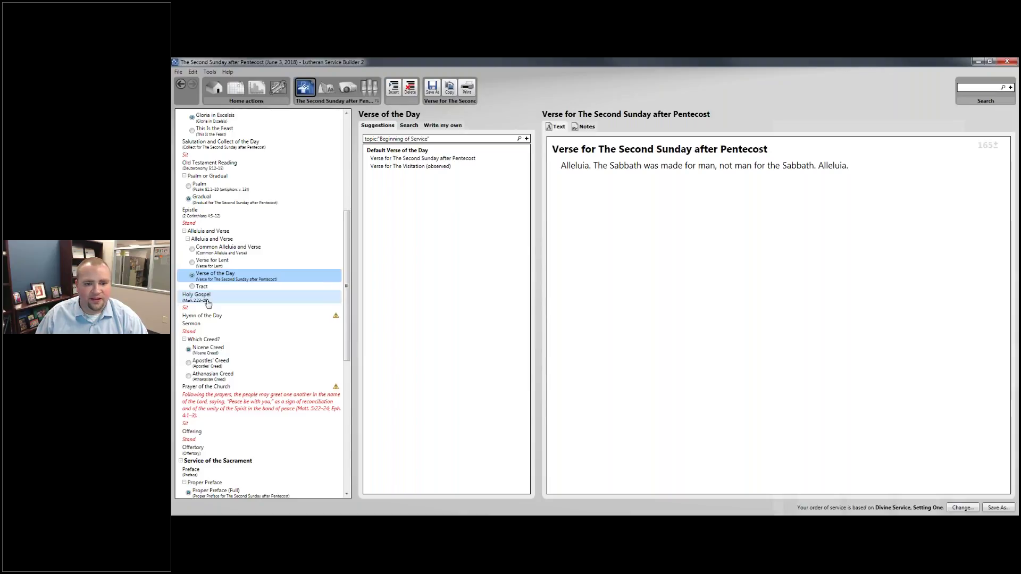
pyautogui.click(208, 301)
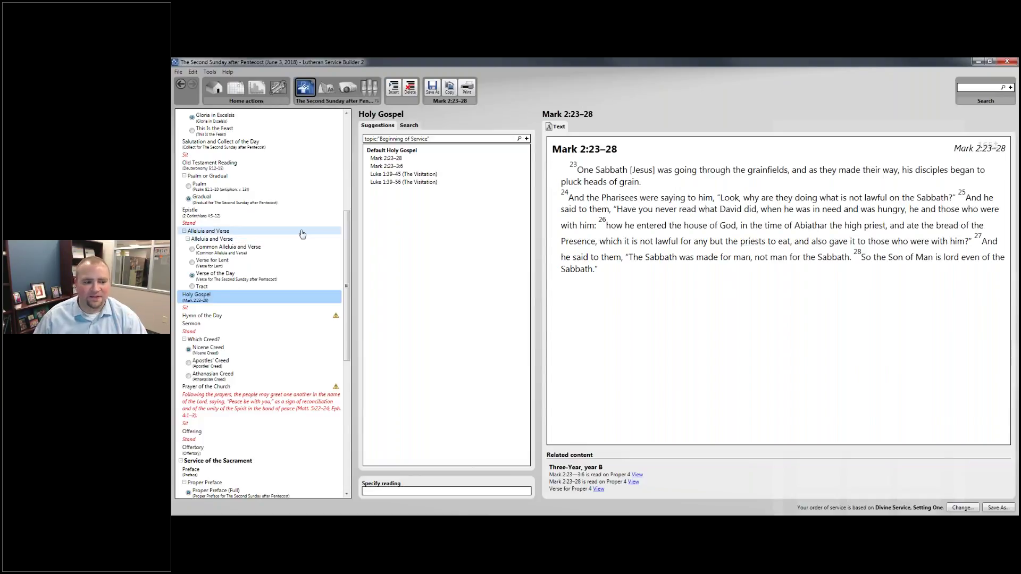
pyautogui.click(250, 315)
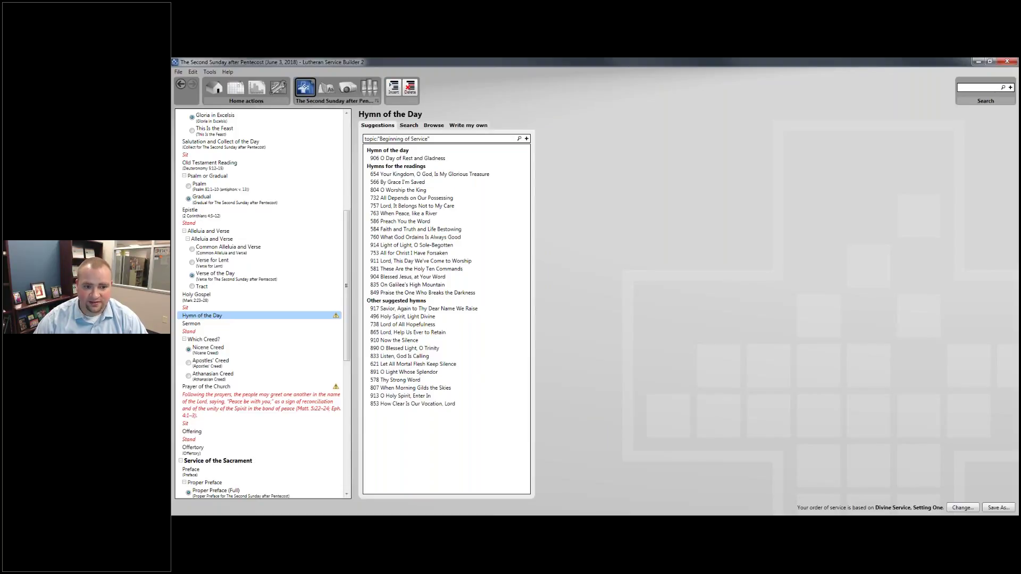
# Preview hymn 906 O Day of Rest and Gladness and insert it as the Hymn of the Day.
pyautogui.click(443, 158)
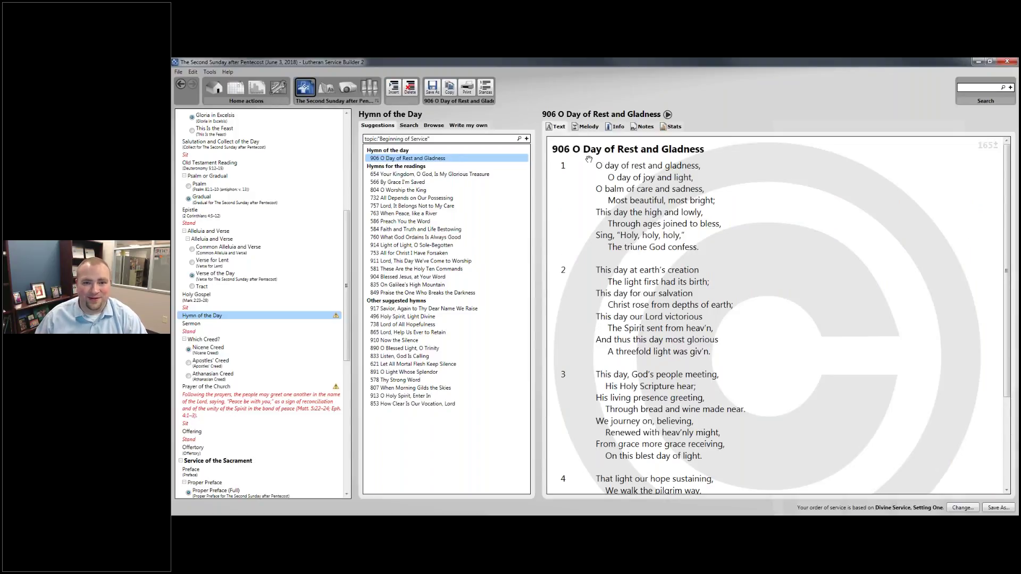
pyautogui.doubleClick(436, 158)
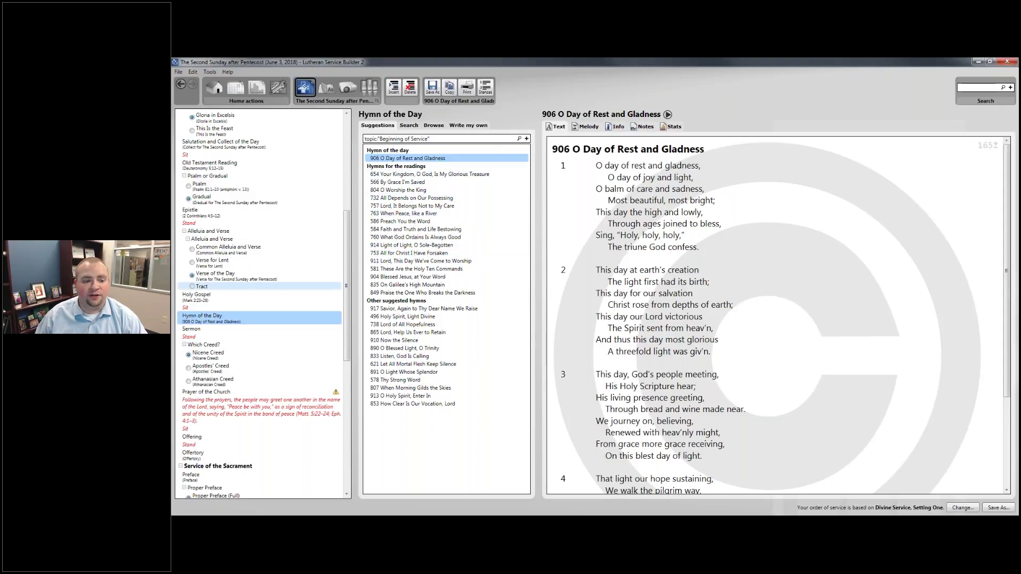
pyautogui.scroll(-2, 291, 307)
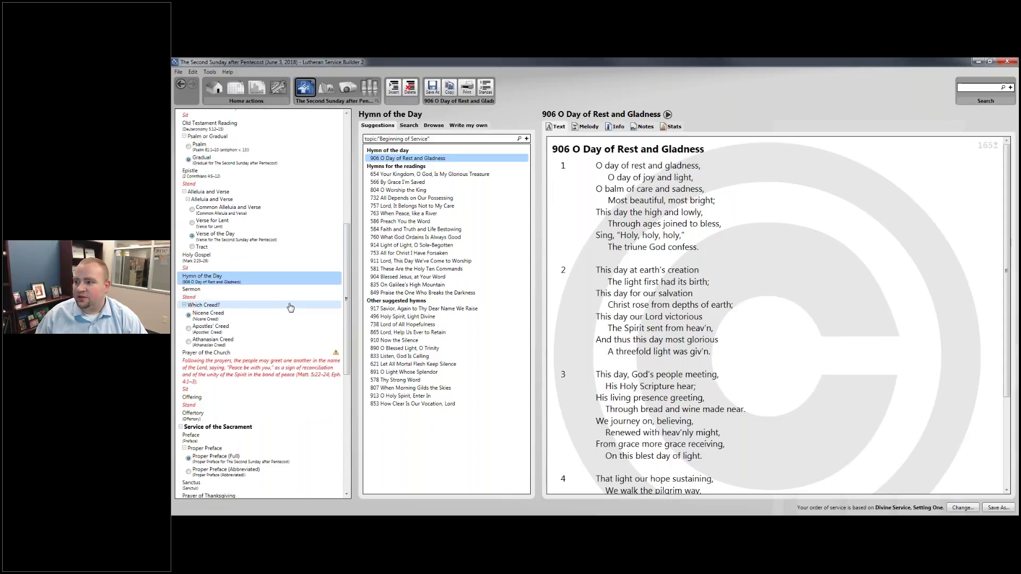
# Keep the Nicene Creed after previewing its text, then open the Prayer of the Church.
pyautogui.click(291, 305)
pyautogui.scroll(-3, 290, 308)
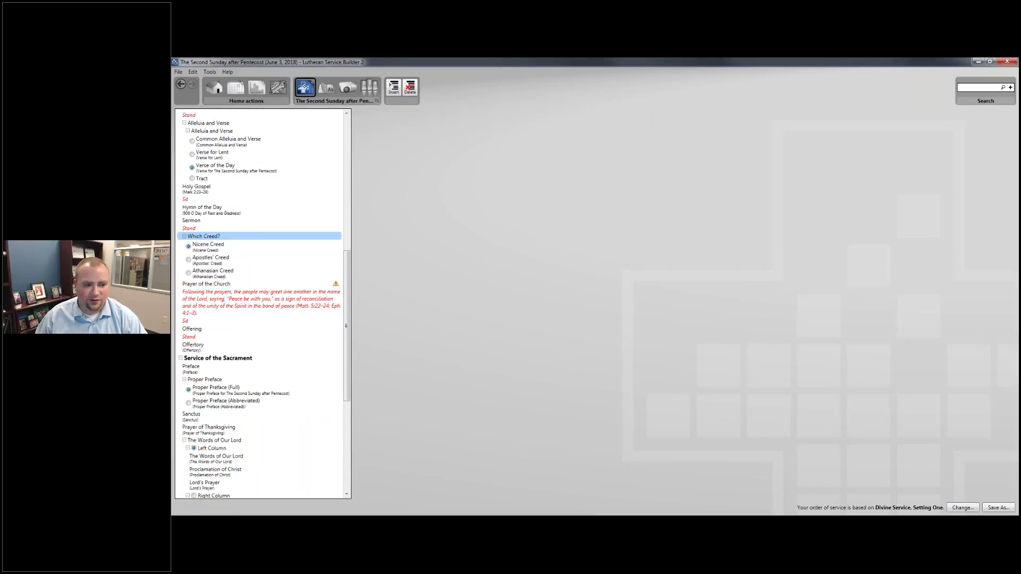
pyautogui.click(271, 256)
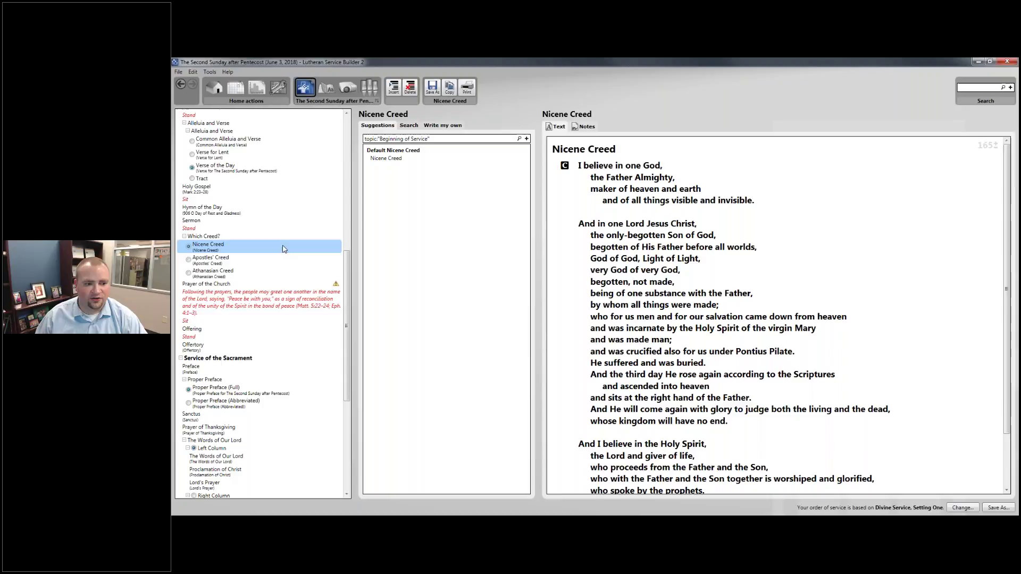
pyautogui.click(261, 285)
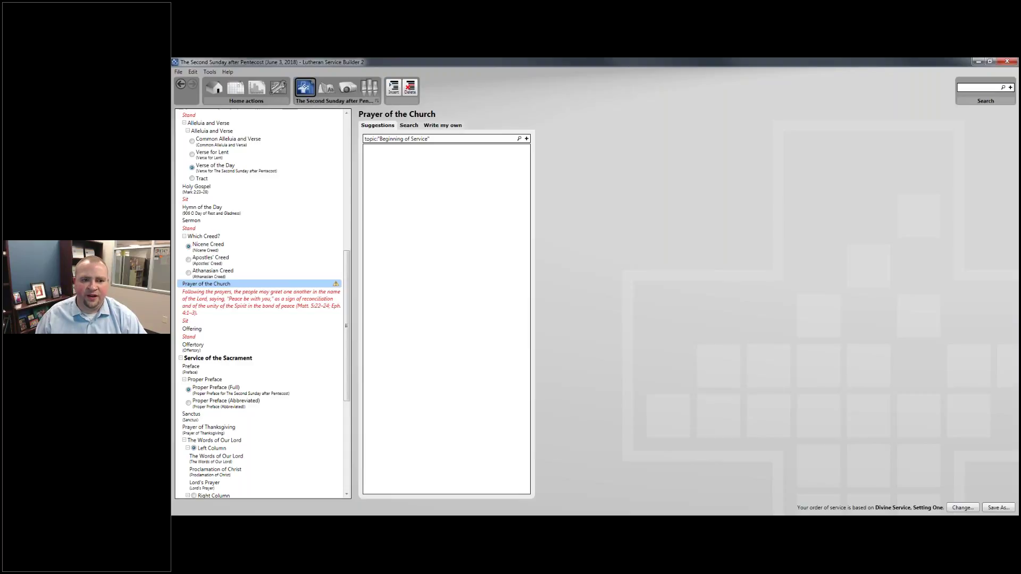
# Switch to Google Chrome and select its address bar.
pyautogui.hotkey('alt', 'Tab')
pyautogui.click(409, 81)
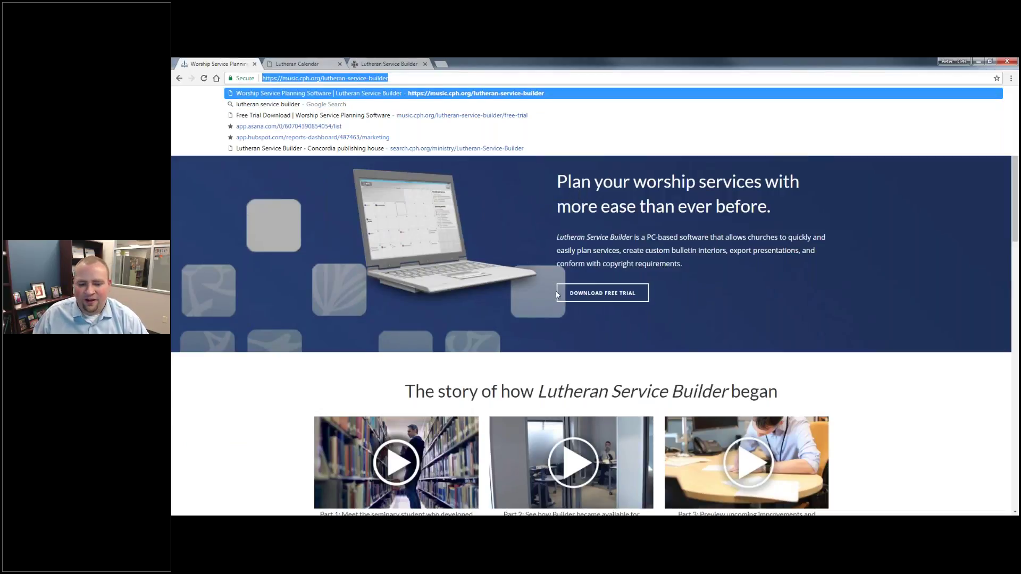
# Go to the Lutheran Service Builder Downloads page from the site footer.
pyautogui.click(617, 354)
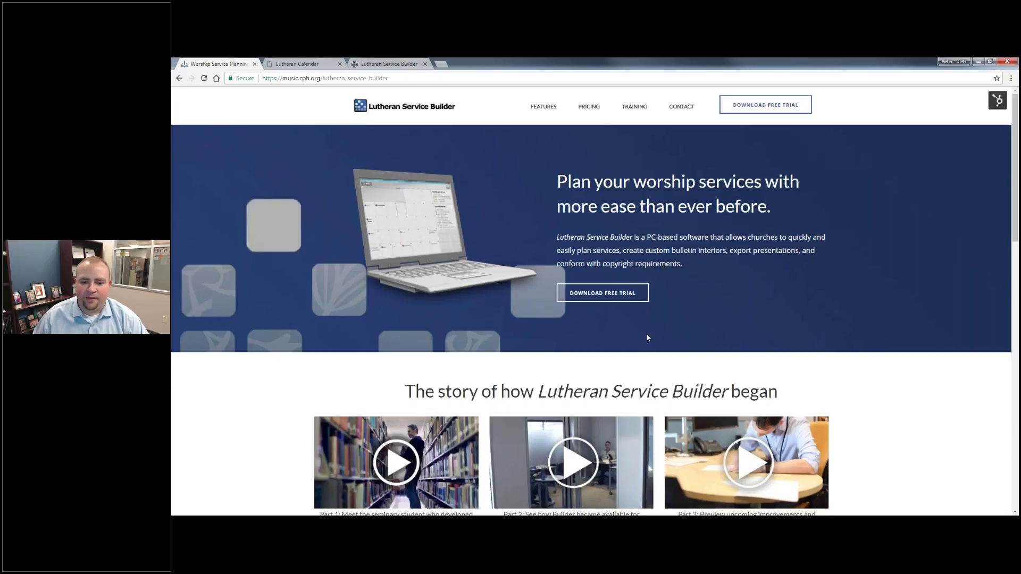
pyautogui.scroll(-1, 647, 337)
pyautogui.scroll(-2, 647, 337)
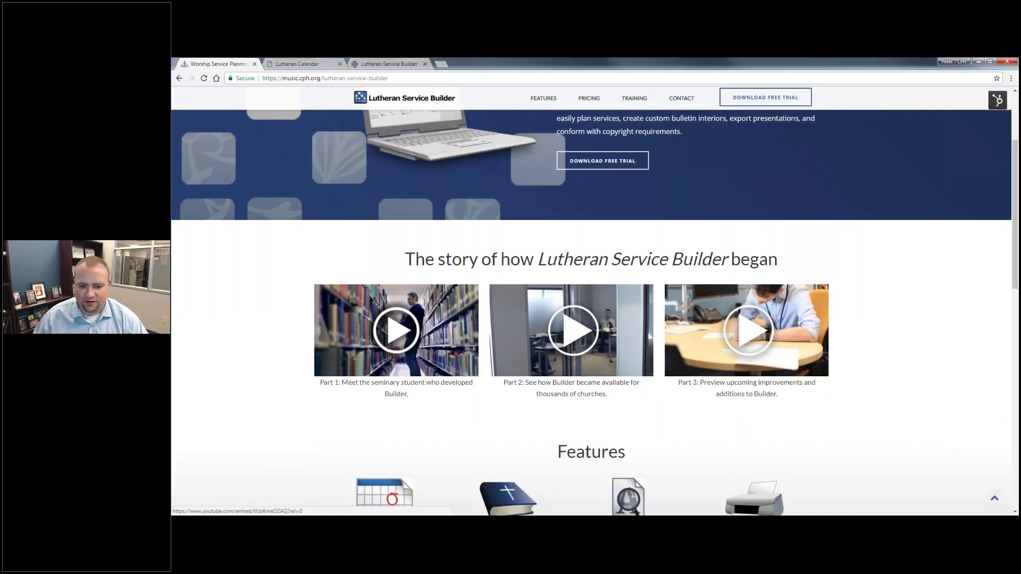
pyautogui.scroll(-14, 647, 337)
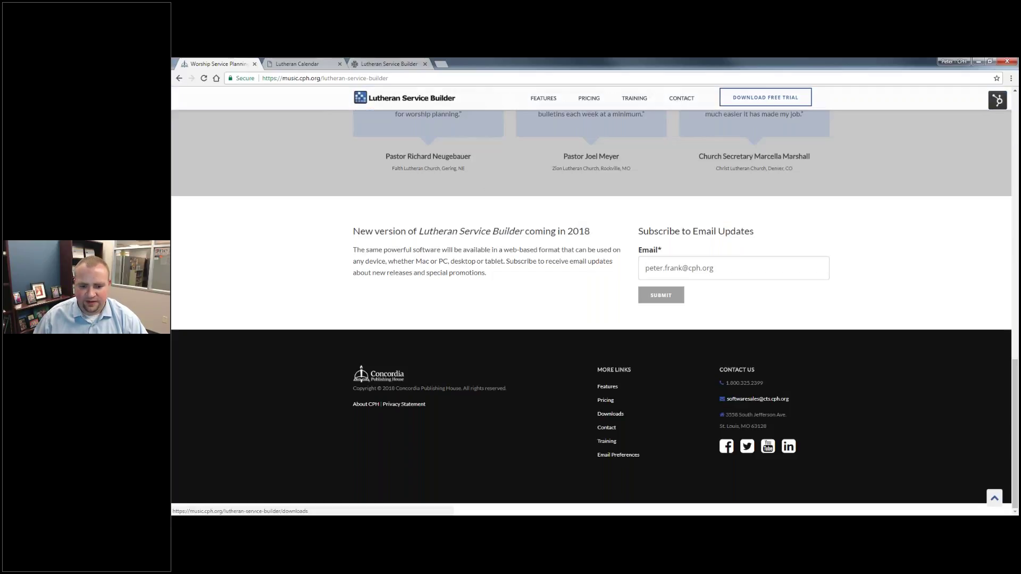
pyautogui.click(611, 418)
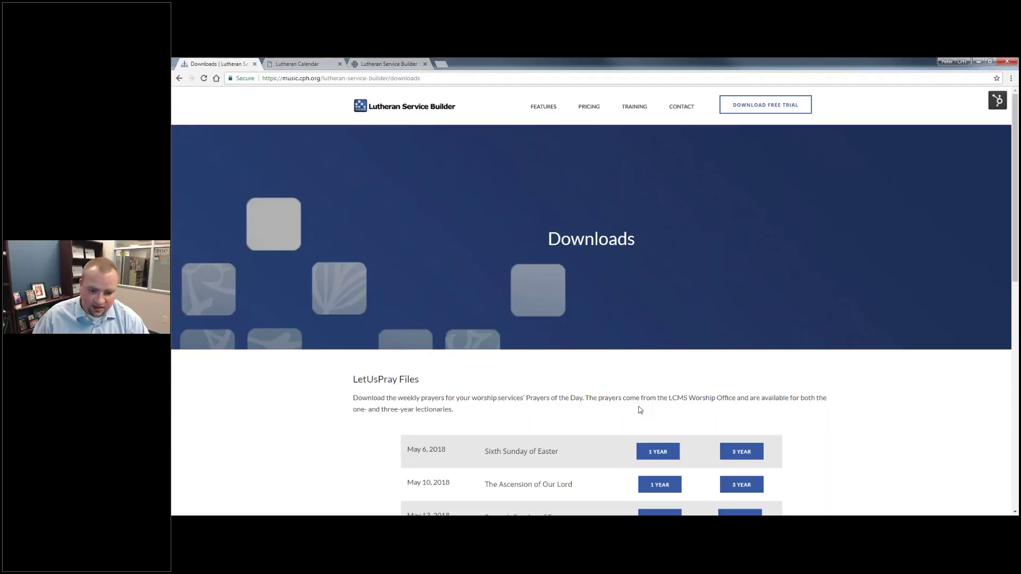
# Download the three-year LetUsPray prayers for The Holy Trinity, May 27, 2018, and open the zip.
pyautogui.scroll(-3, 637, 409)
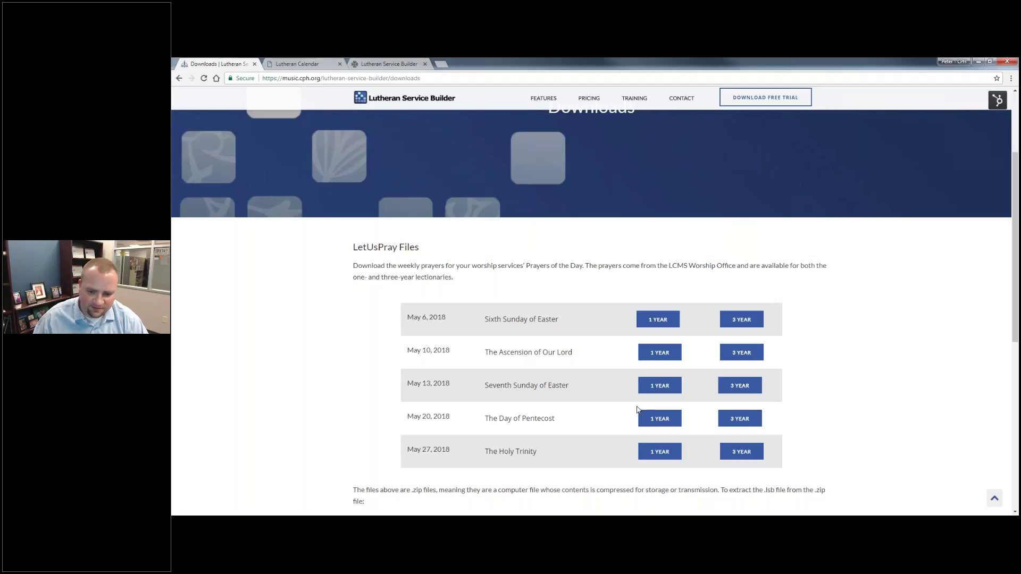
pyautogui.scroll(-1, 592, 332)
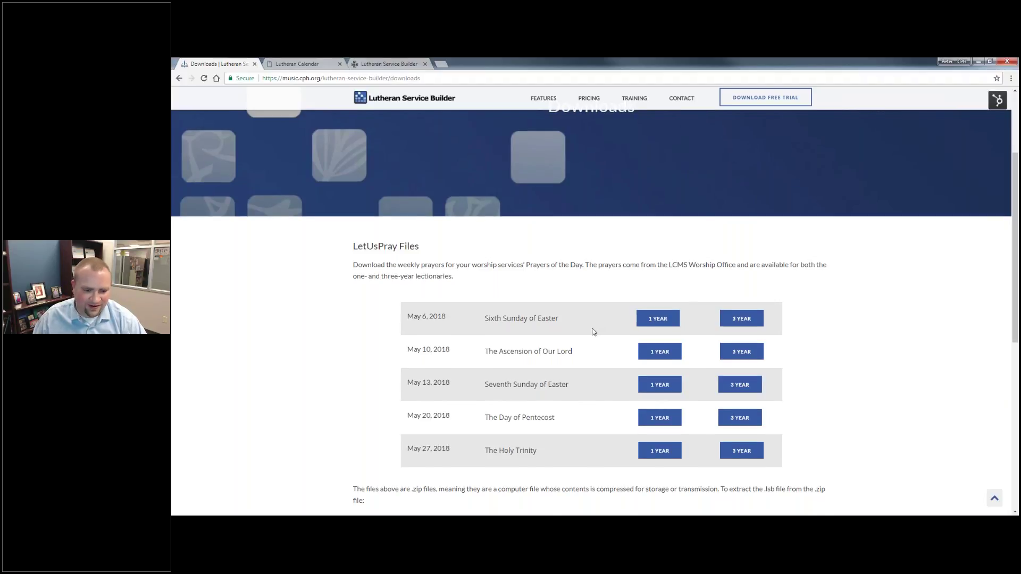
pyautogui.scroll(-3, 593, 332)
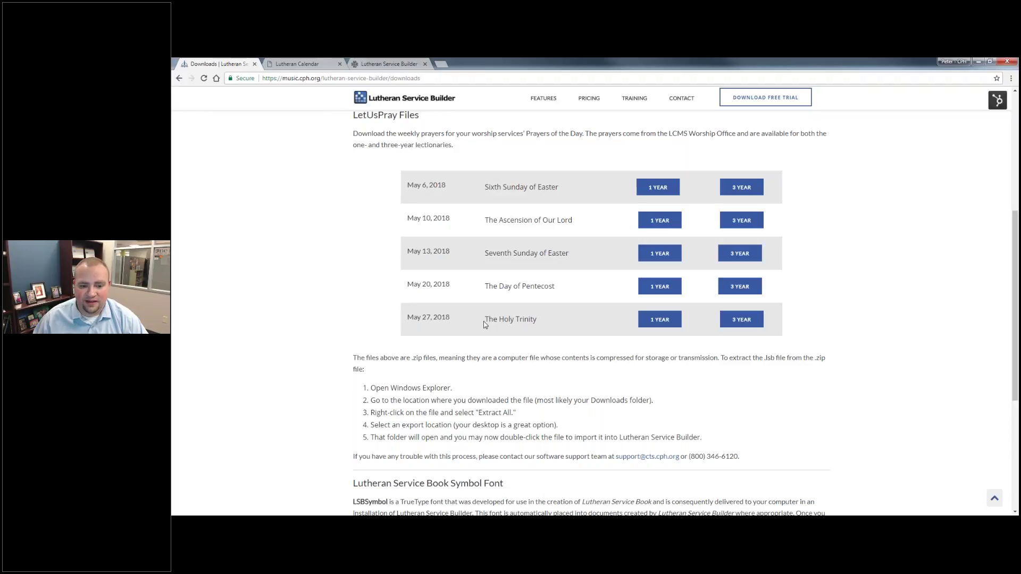
pyautogui.moveTo(537, 320); pyautogui.dragTo(485, 319)
pyautogui.click(528, 321)
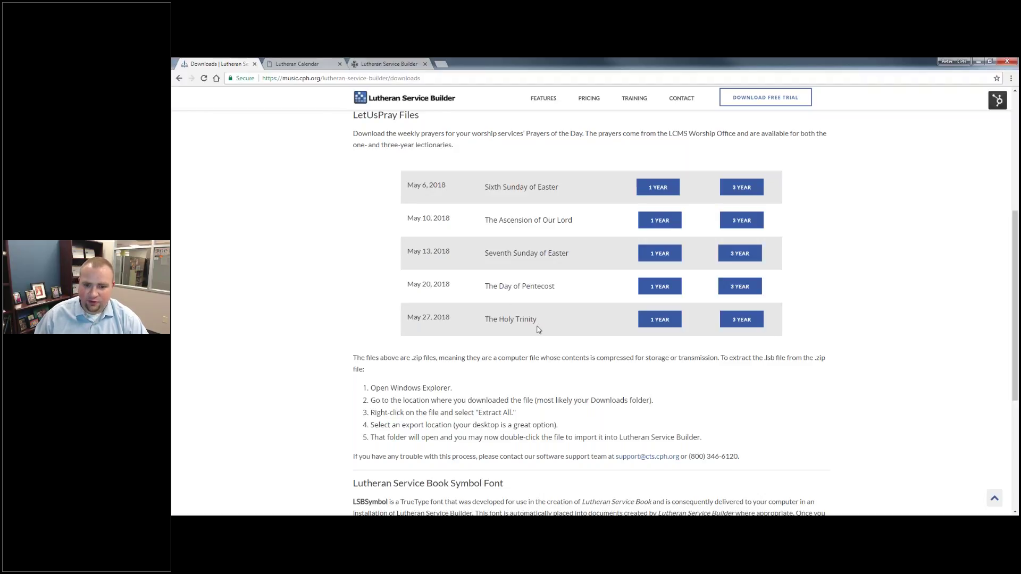
pyautogui.click(747, 323)
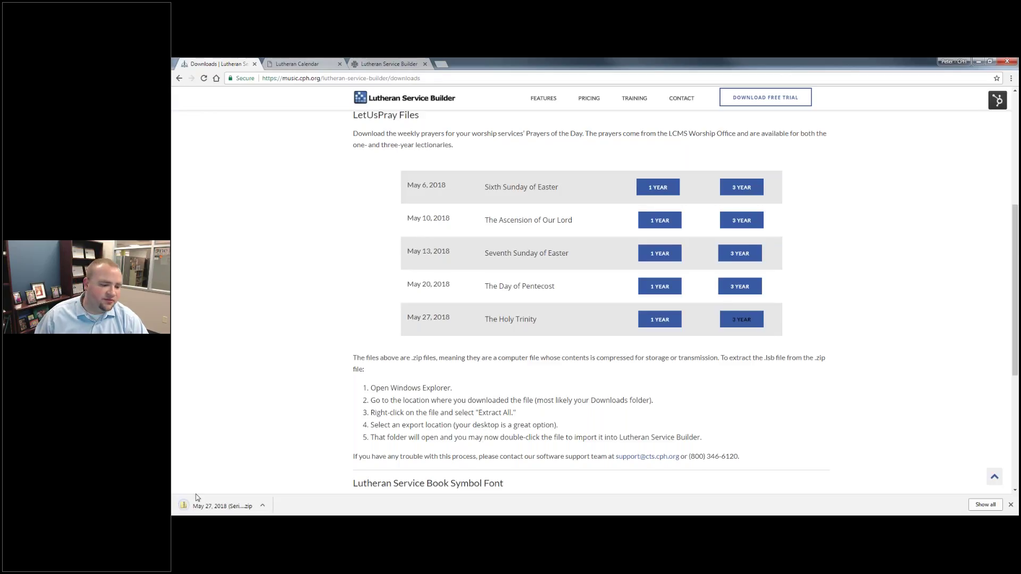
pyautogui.click(208, 506)
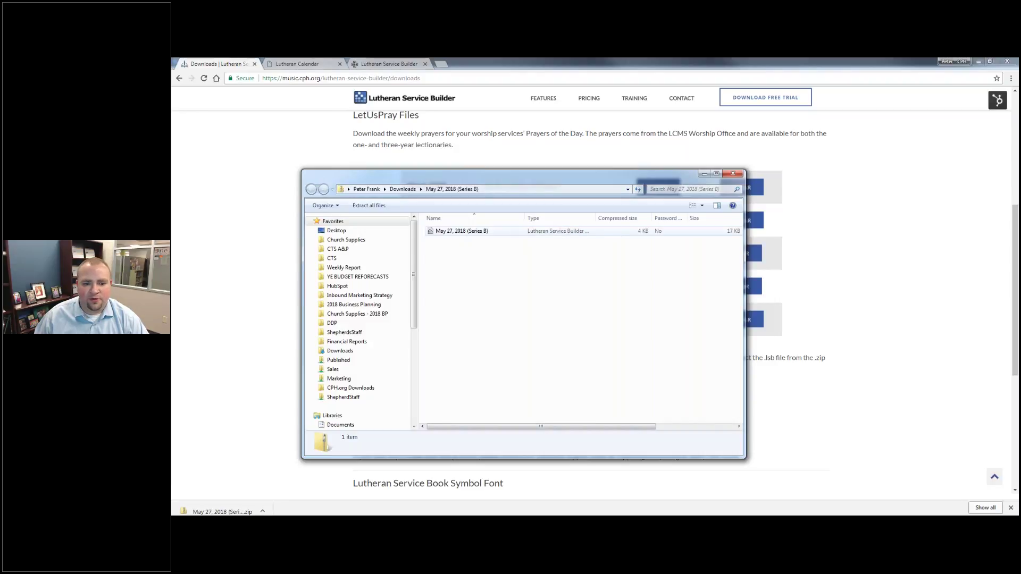
# Open the May 27, 2018 (Series B) prayer file from the zip to import it.
pyautogui.doubleClick(476, 234)
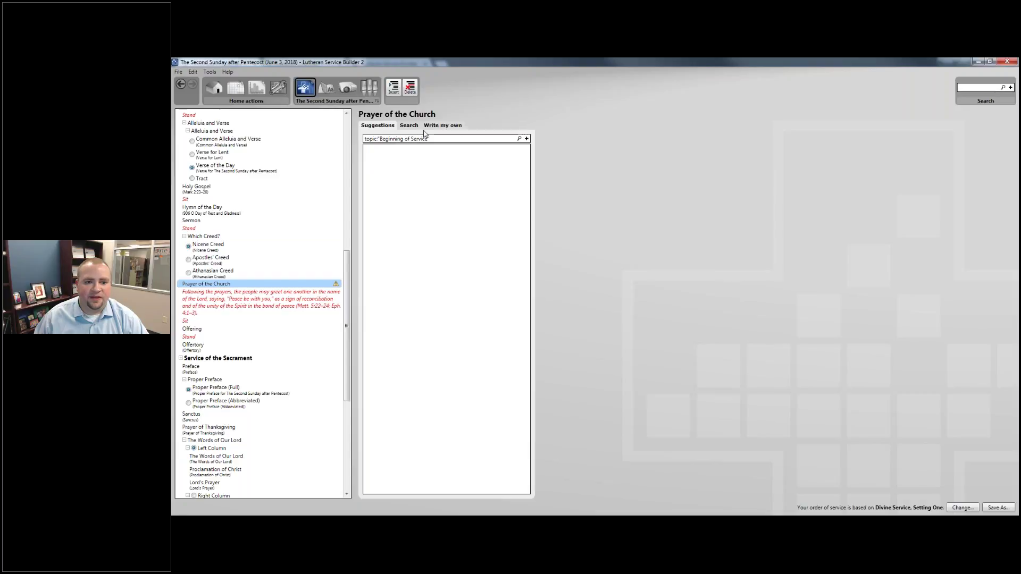
# Review the imported May 27, 2018 (Series B) prayers in the Write my own list.
pyautogui.click(429, 126)
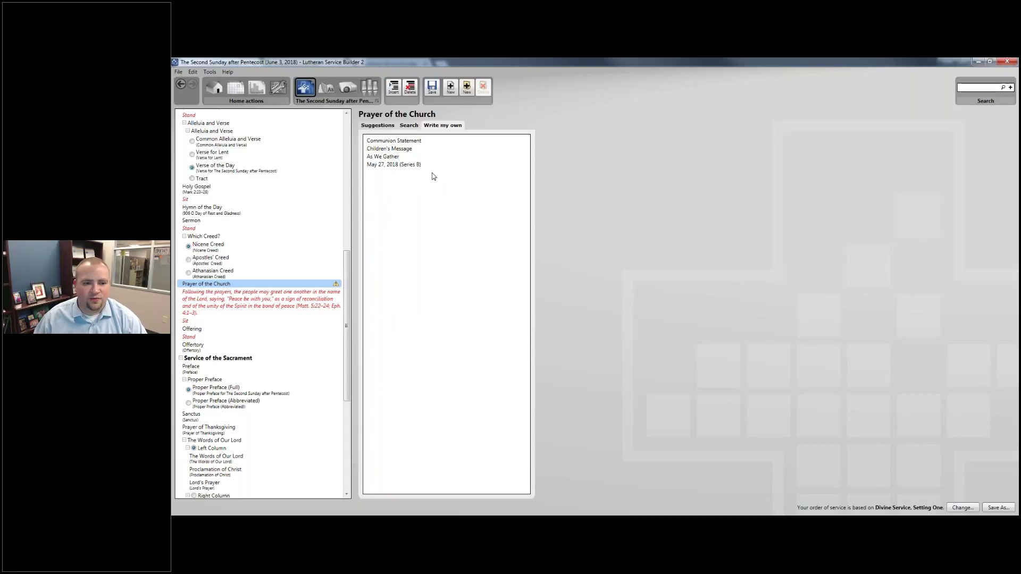
pyautogui.click(394, 165)
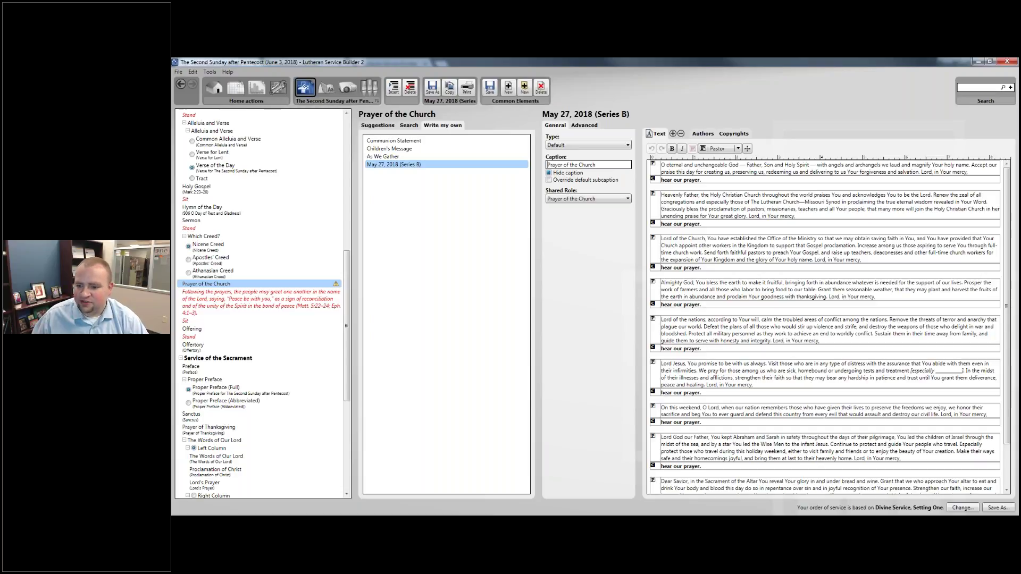
pyautogui.doubleClick(952, 372)
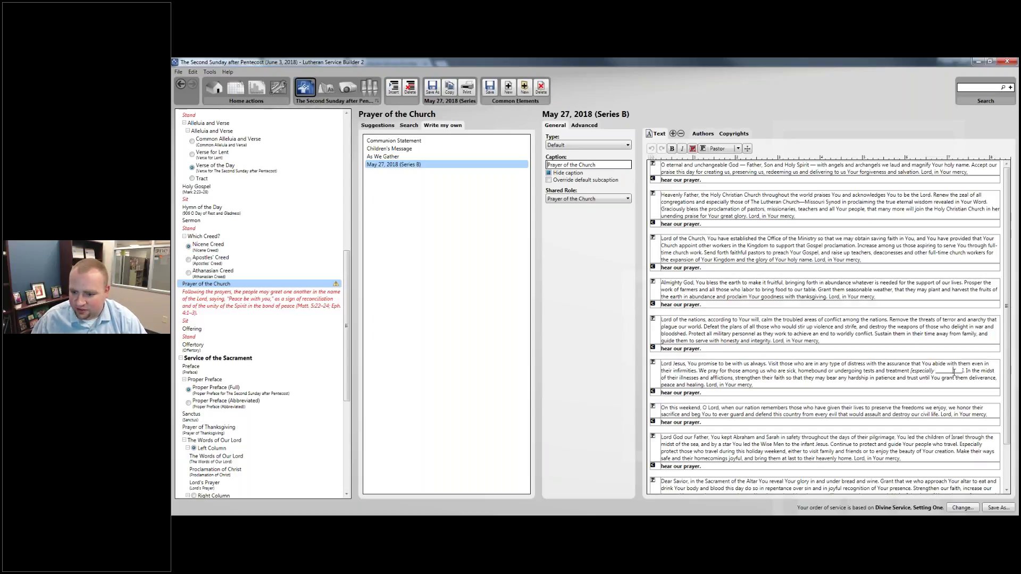
pyautogui.click(931, 364)
pyautogui.scroll(-3, 931, 365)
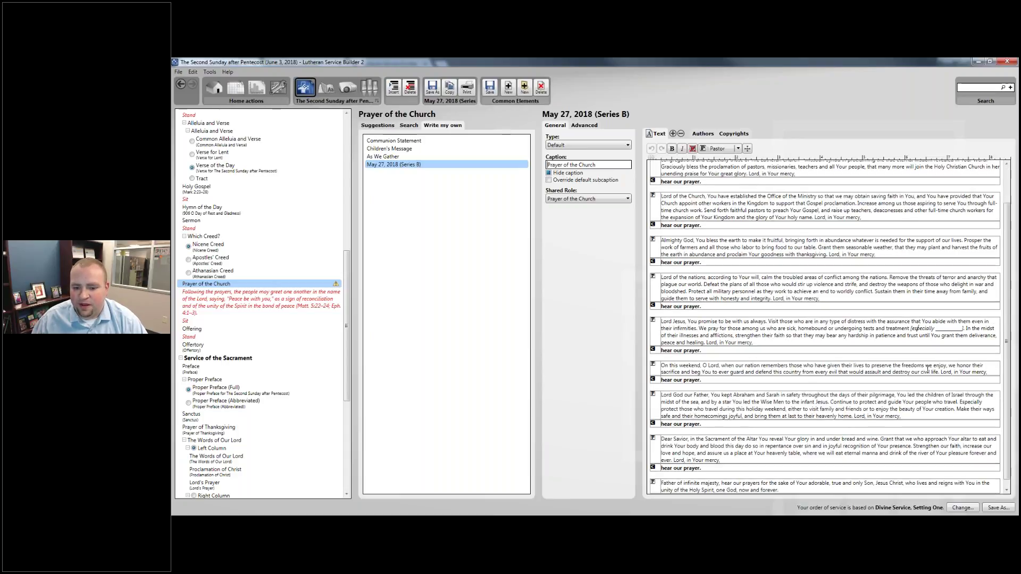
pyautogui.scroll(3, 682, 354)
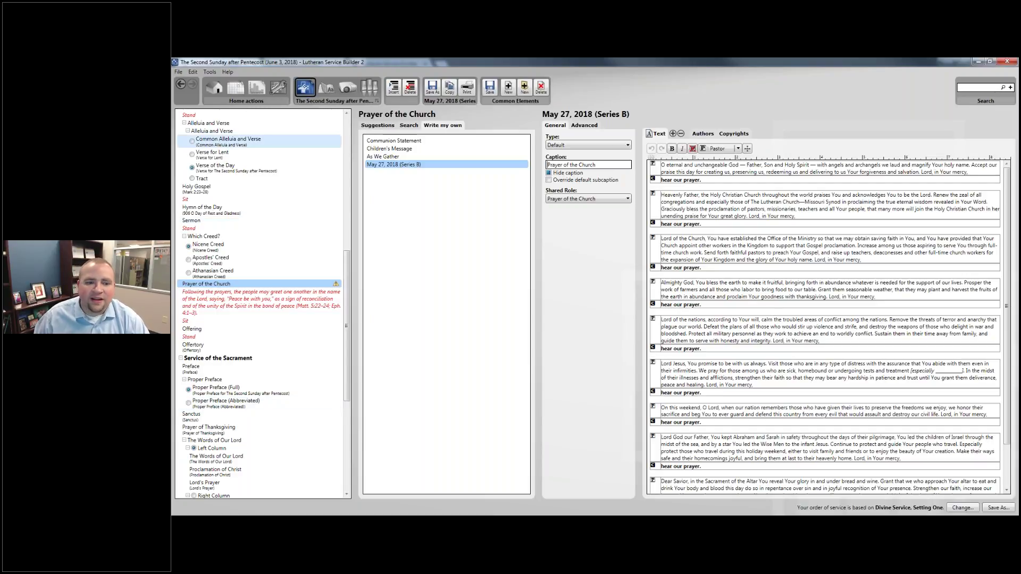
# Assign the May 27, 2018 (Series B) prayer to the Prayer of the Church.
pyautogui.moveTo(384, 168); pyautogui.dragTo(317, 286)
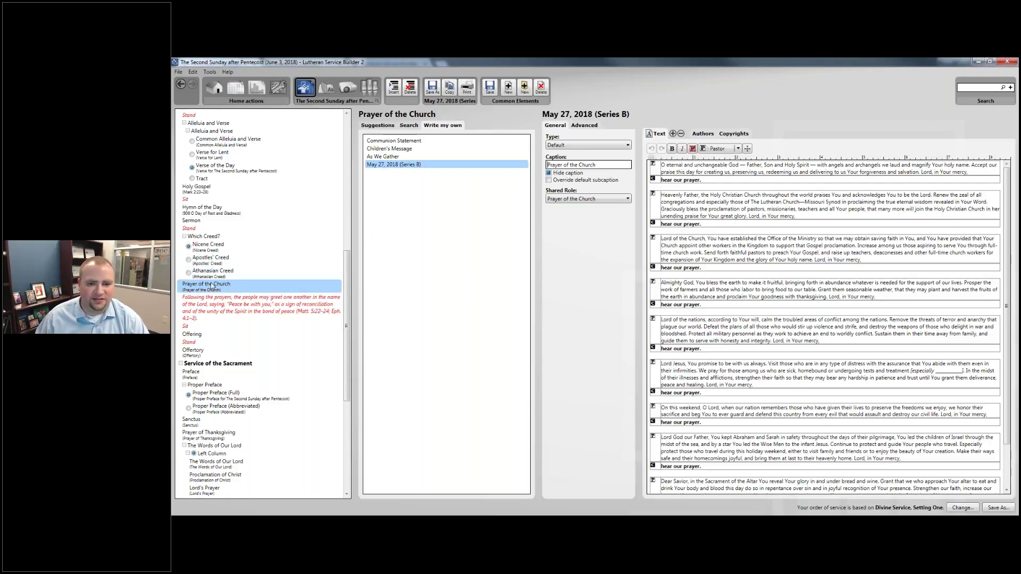
pyautogui.click(202, 301)
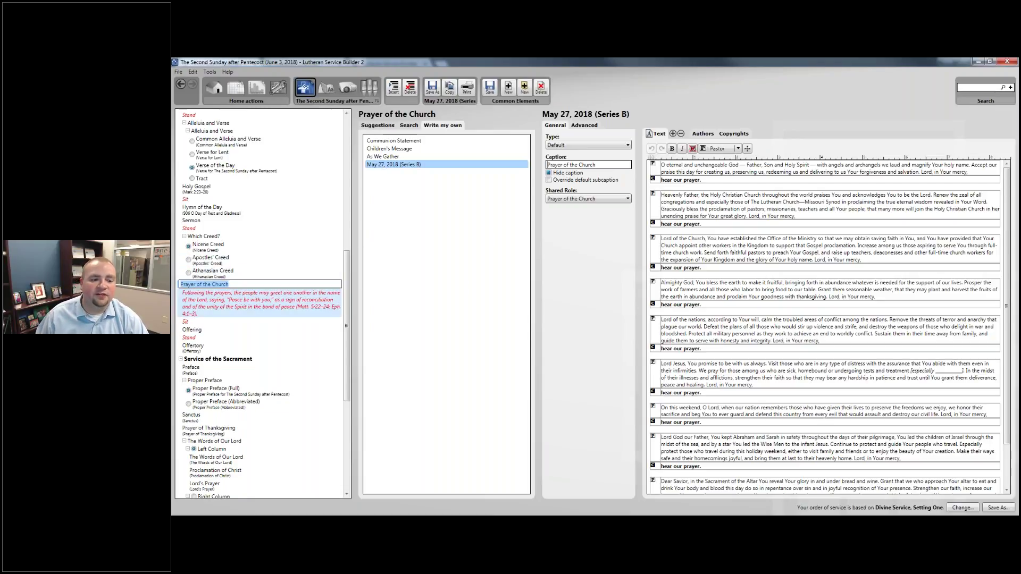
pyautogui.click(223, 290)
pyautogui.scroll(-1, 222, 290)
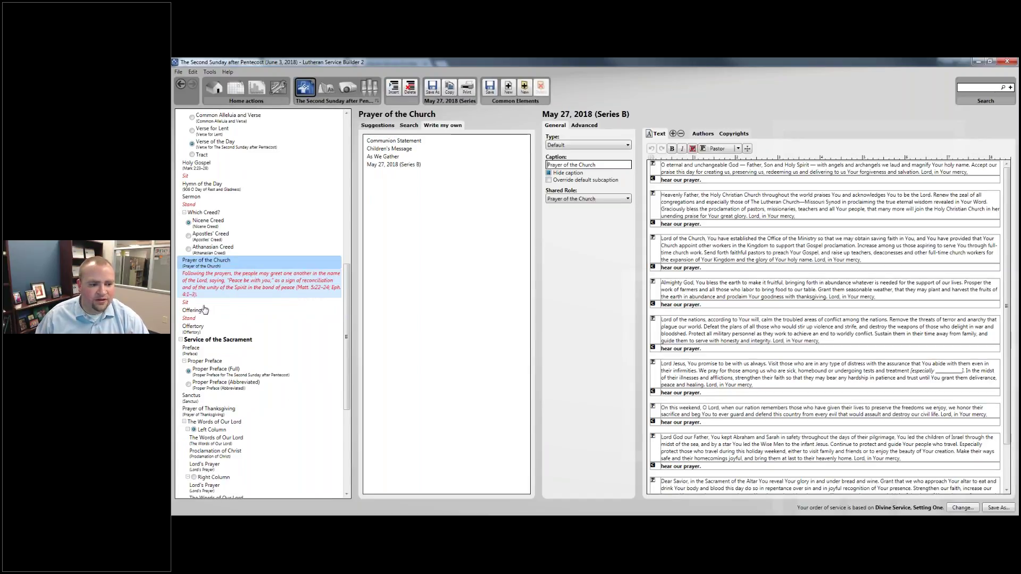
pyautogui.click(202, 312)
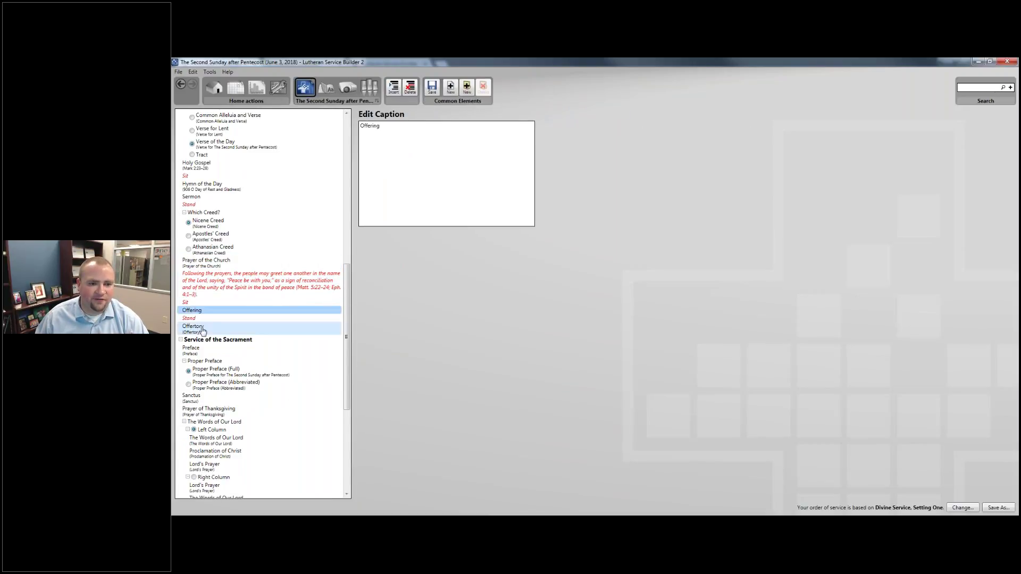
# Compare Offertory suggestions 956 Create in Me and 955 Let the Vineyards Be Fruitful, checking stanzas.
pyautogui.click(202, 329)
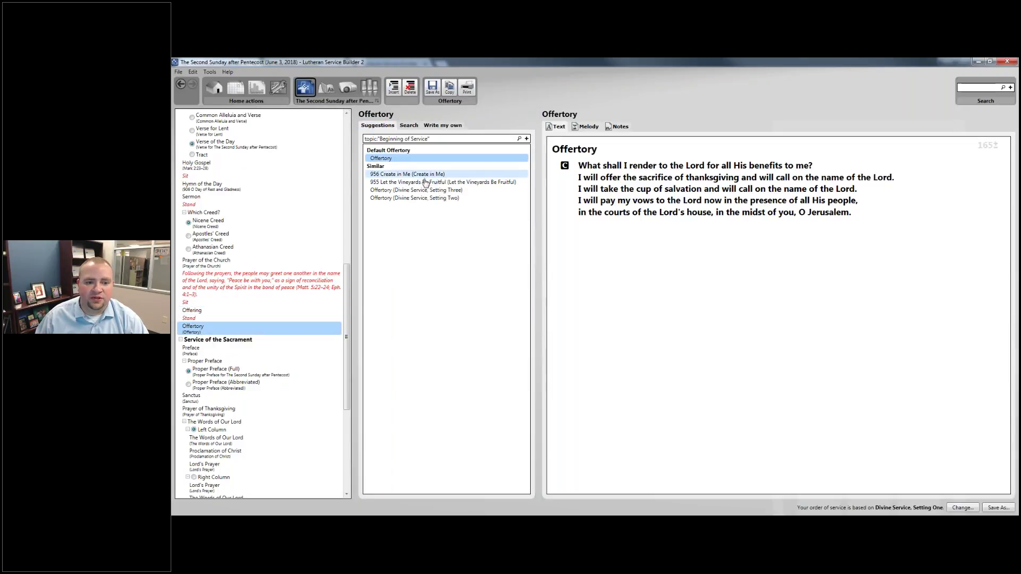
pyautogui.click(425, 175)
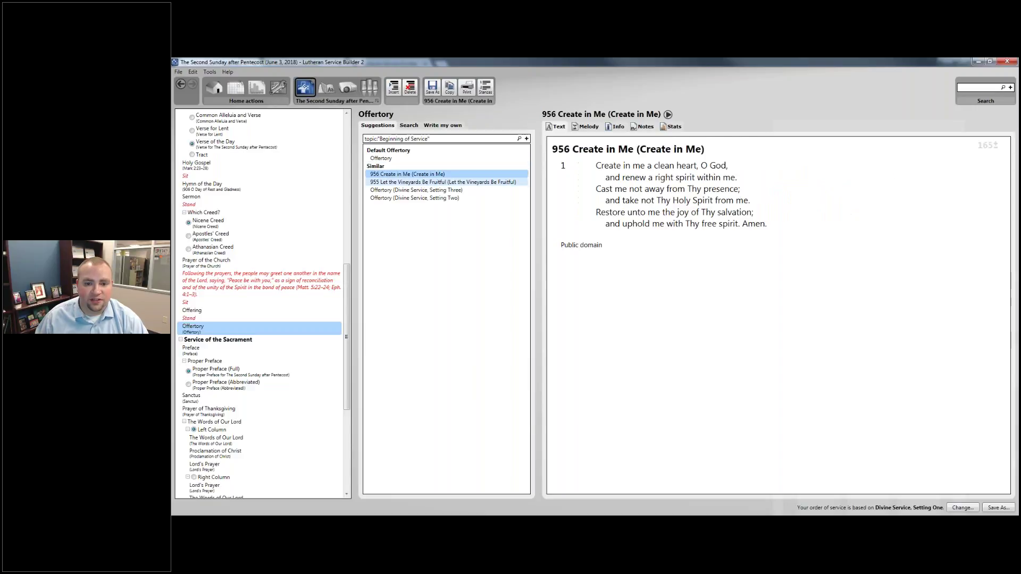
pyautogui.click(441, 184)
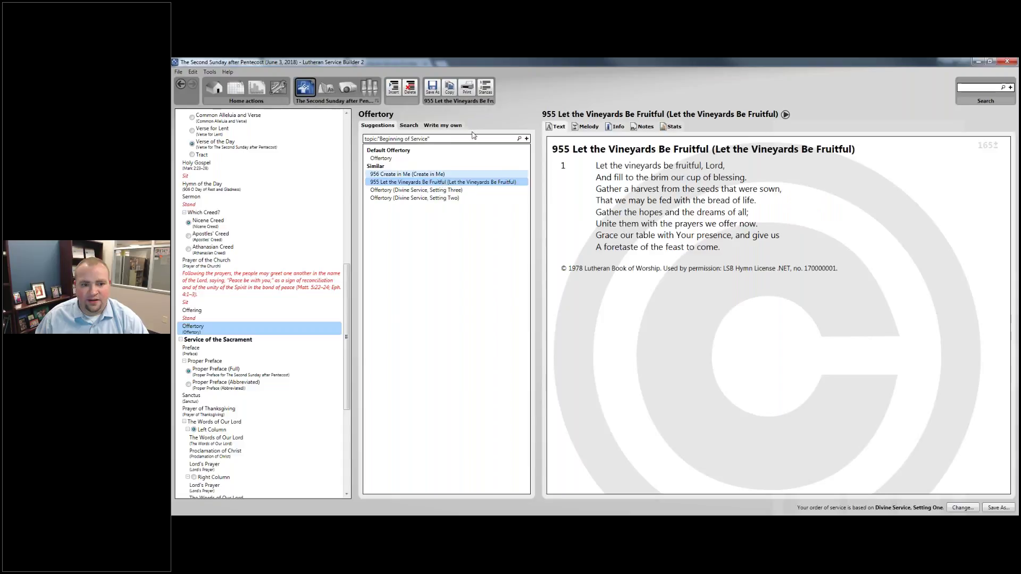
pyautogui.click(485, 86)
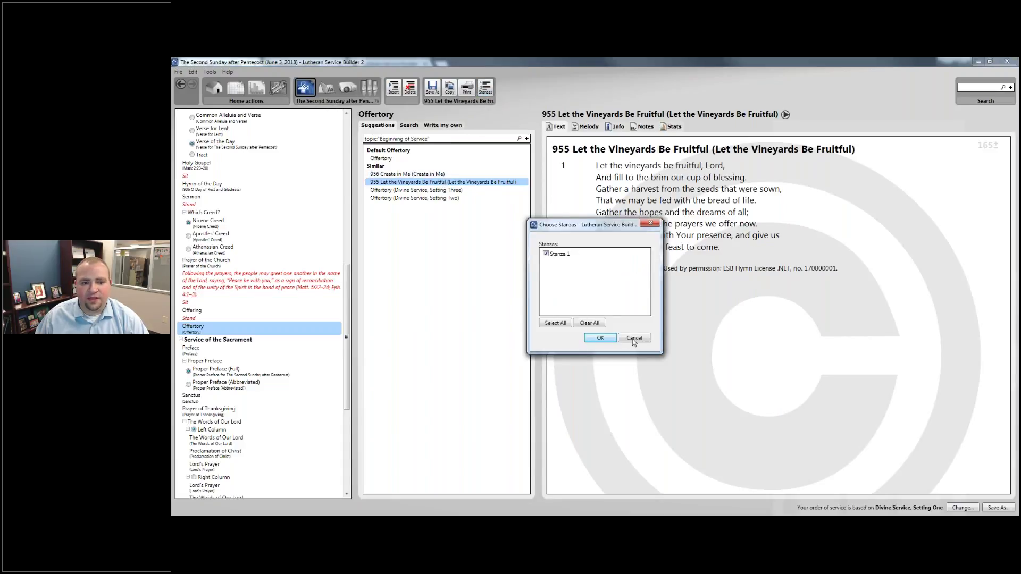
pyautogui.click(599, 338)
pyautogui.press('Up')
pyautogui.click(489, 86)
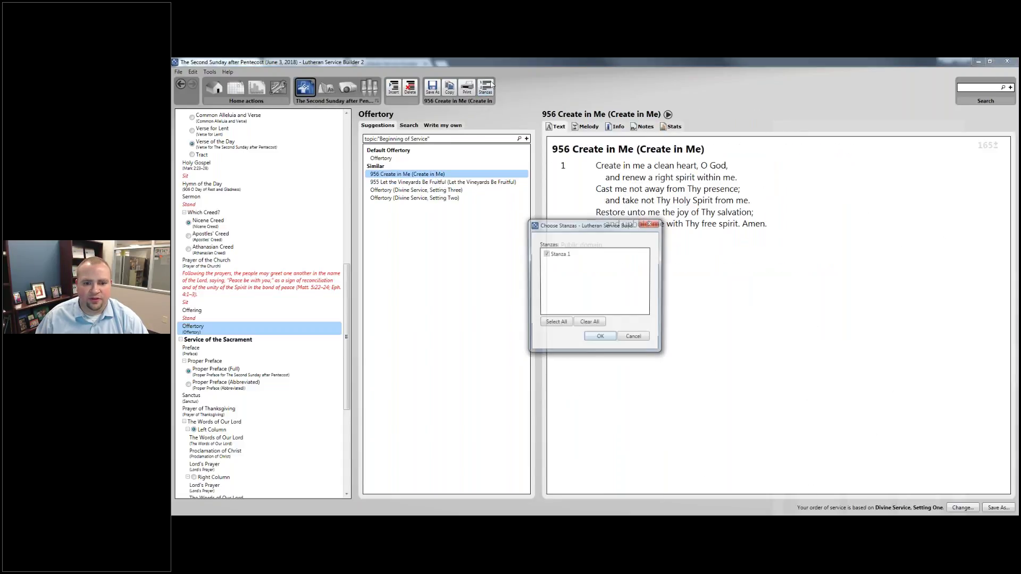
pyautogui.click(631, 338)
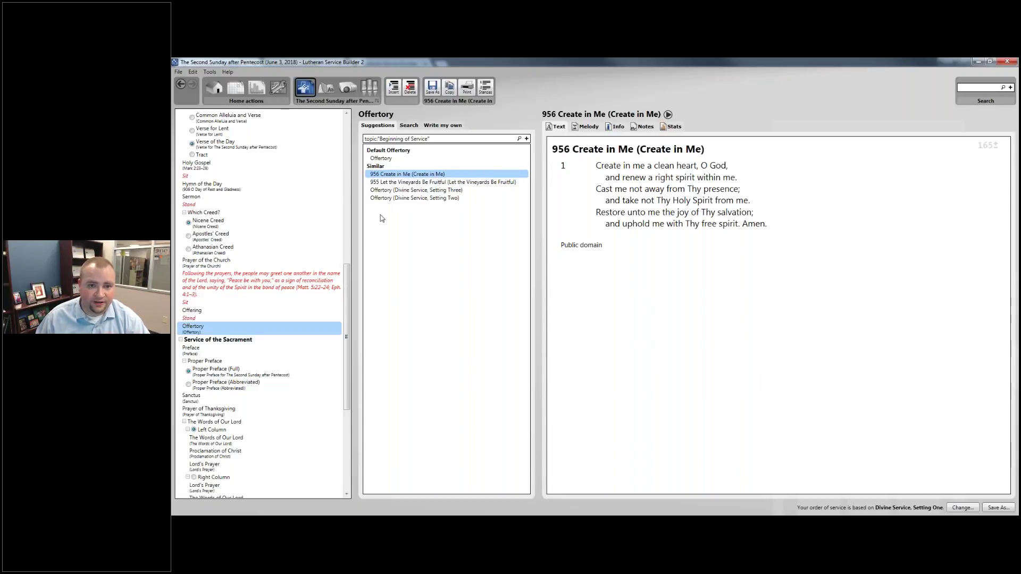
# Set 956 Create in Me, stanza 1, as the Offertory.
pyautogui.scroll(-2, 260, 263)
pyautogui.moveTo(439, 176); pyautogui.dragTo(307, 259)
pyautogui.scroll(-1, 280, 248)
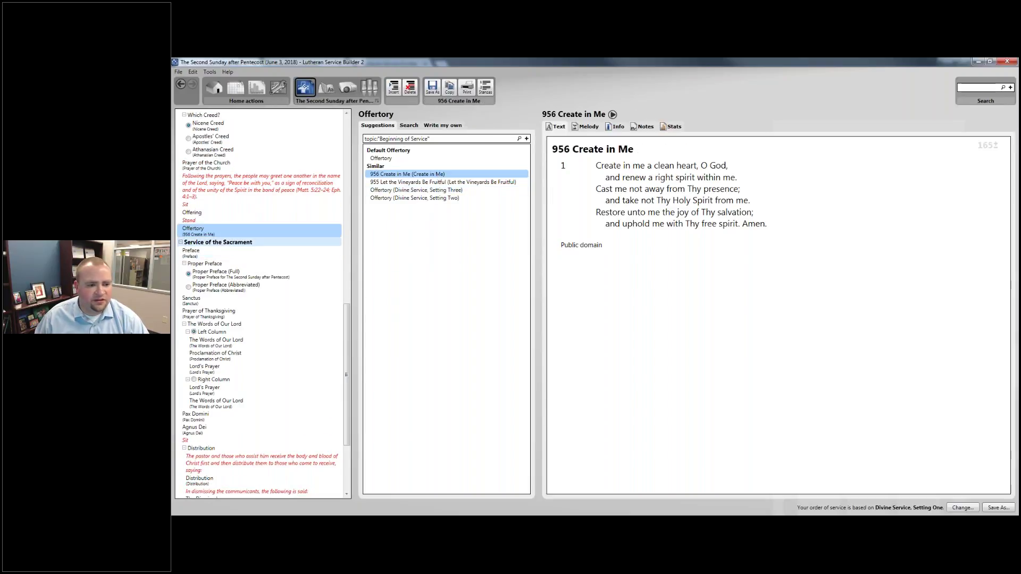
pyautogui.click(277, 243)
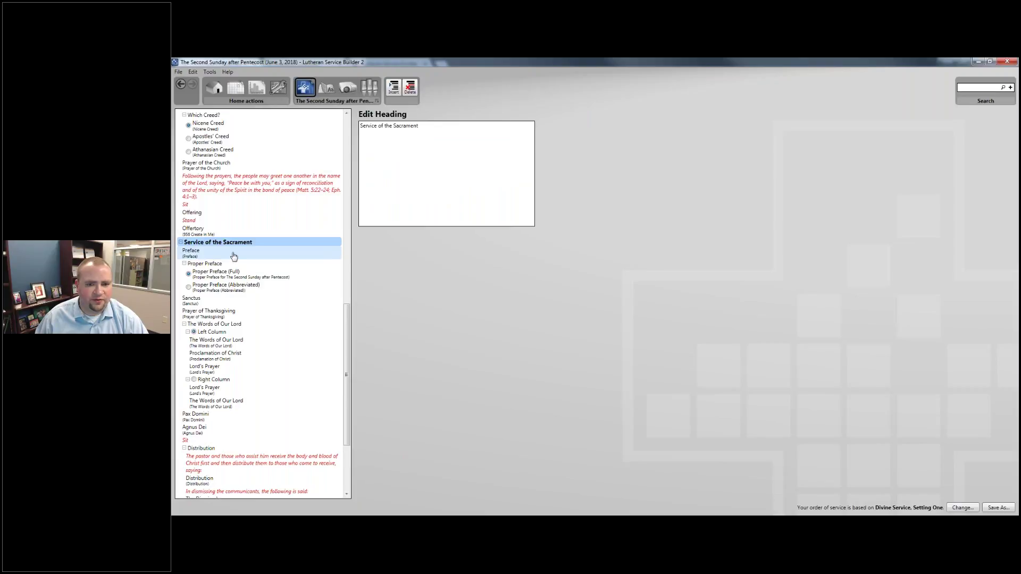
pyautogui.click(234, 256)
pyautogui.click(239, 277)
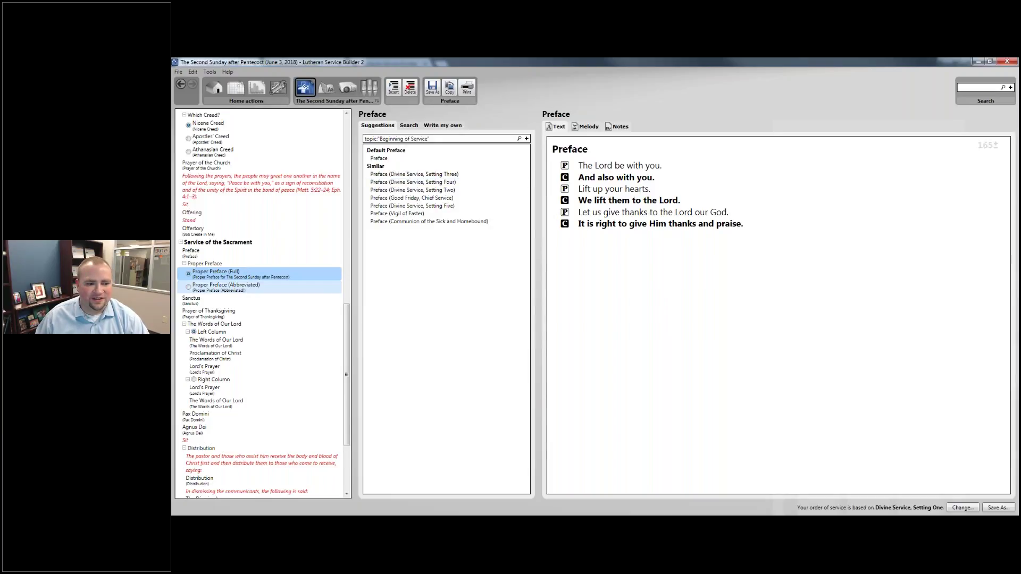
pyautogui.click(248, 287)
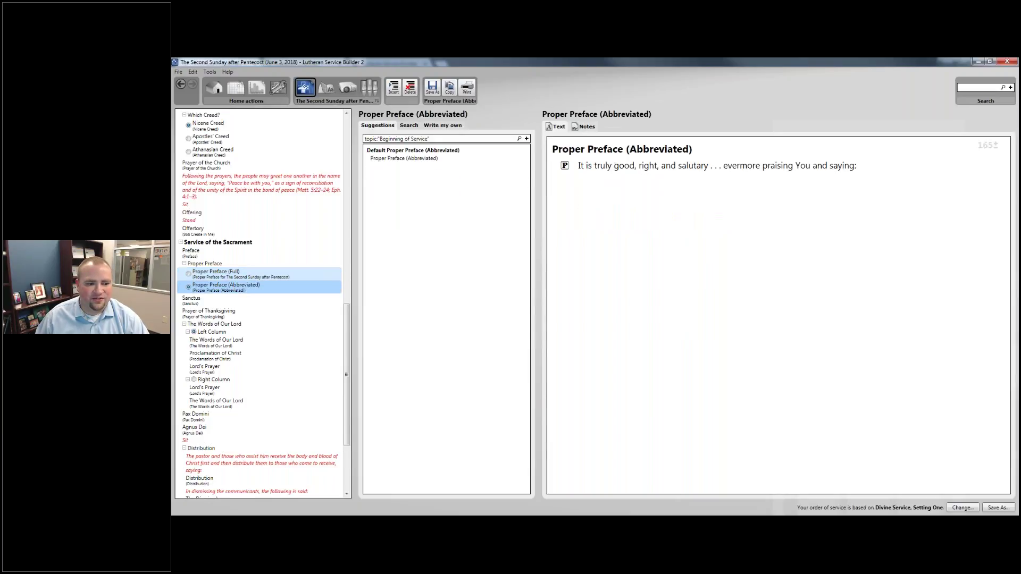
pyautogui.click(252, 277)
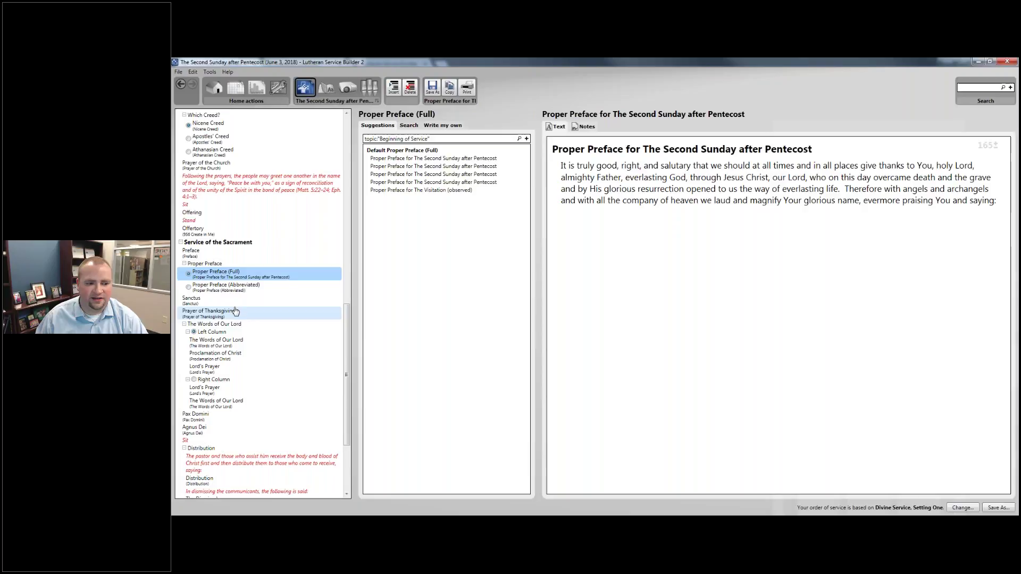
pyautogui.scroll(-1, 248, 291)
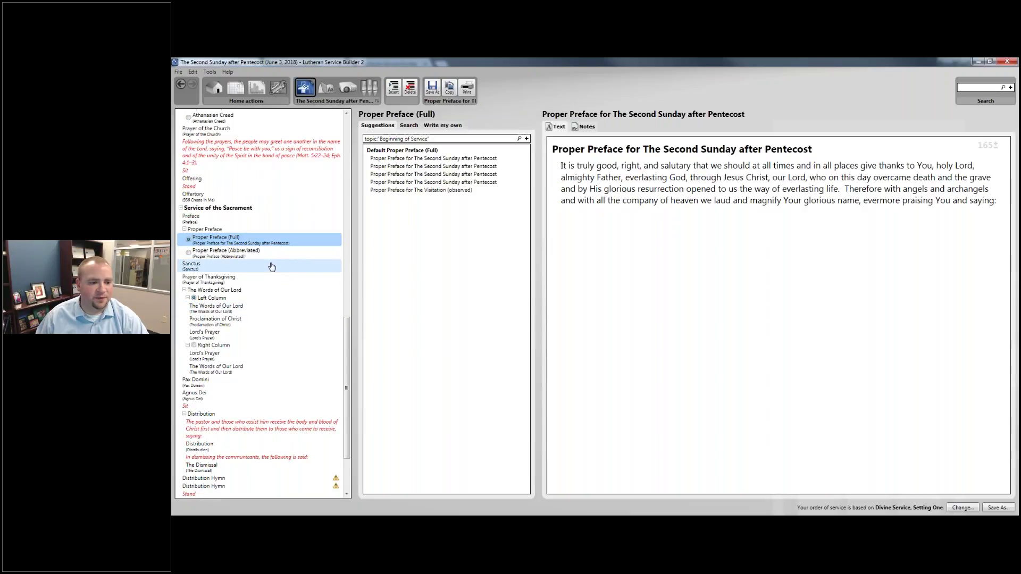
pyautogui.click(270, 267)
pyautogui.click(272, 279)
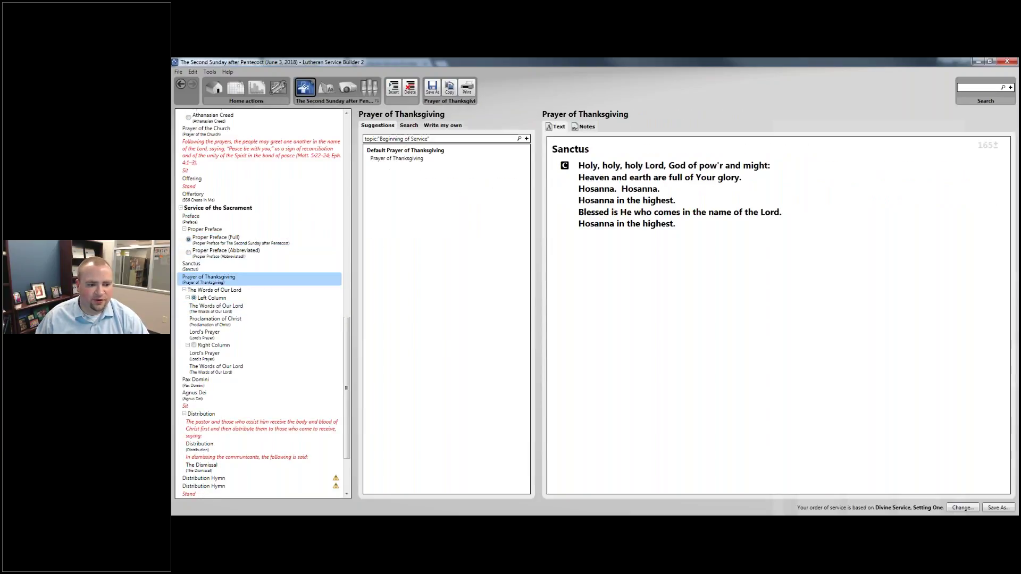
pyautogui.click(268, 292)
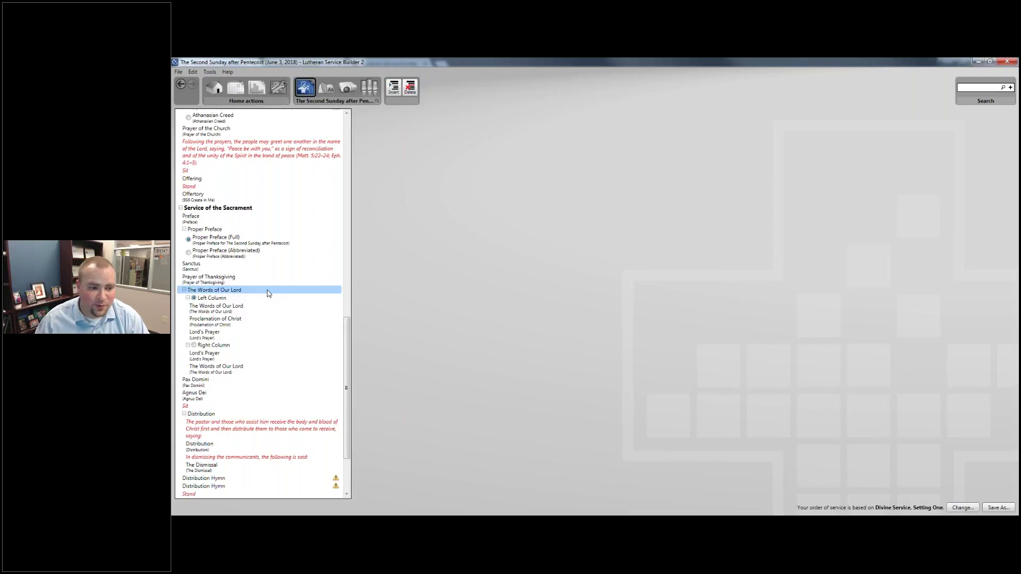
pyautogui.click(233, 299)
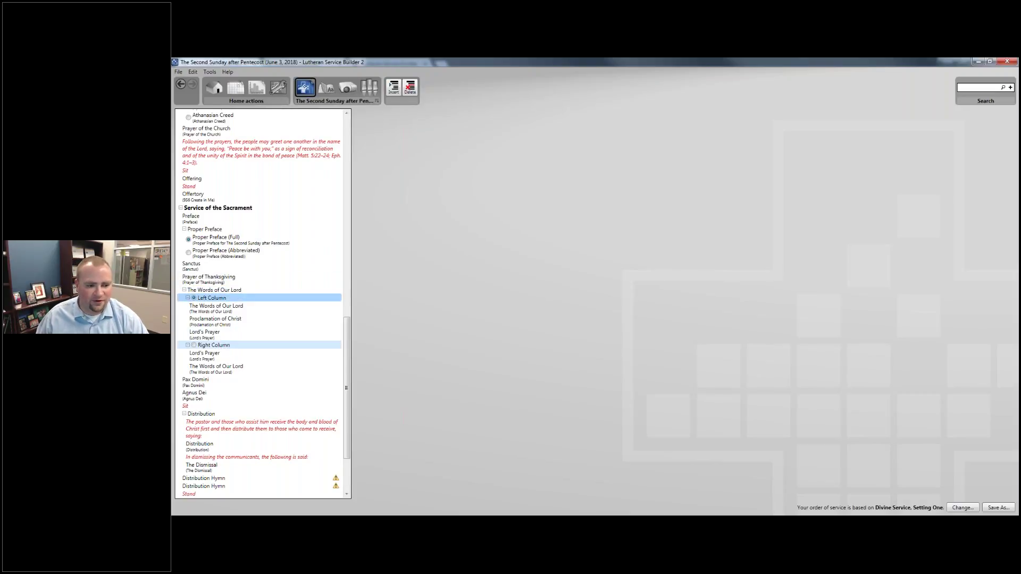
pyautogui.click(223, 345)
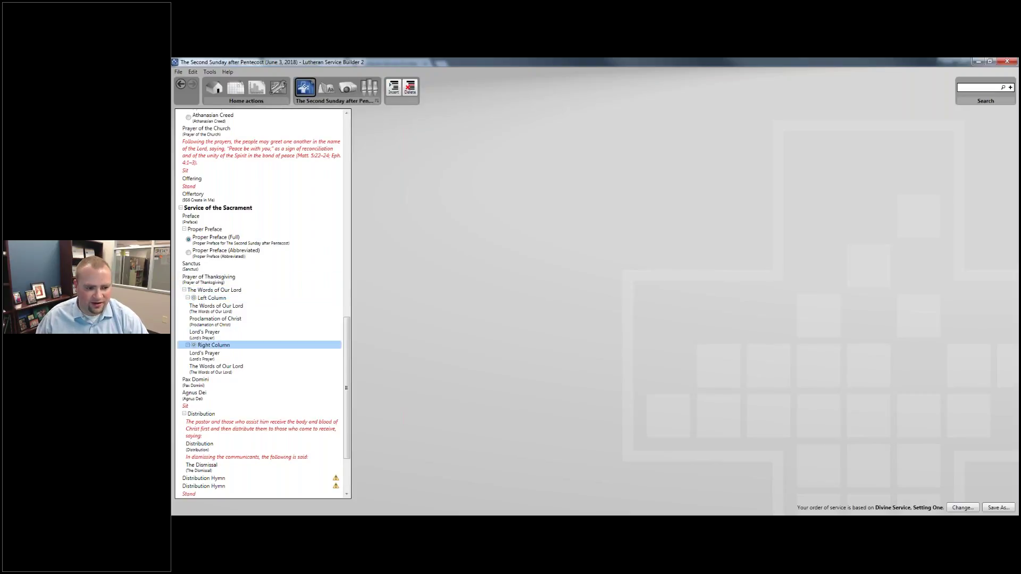
pyautogui.click(235, 299)
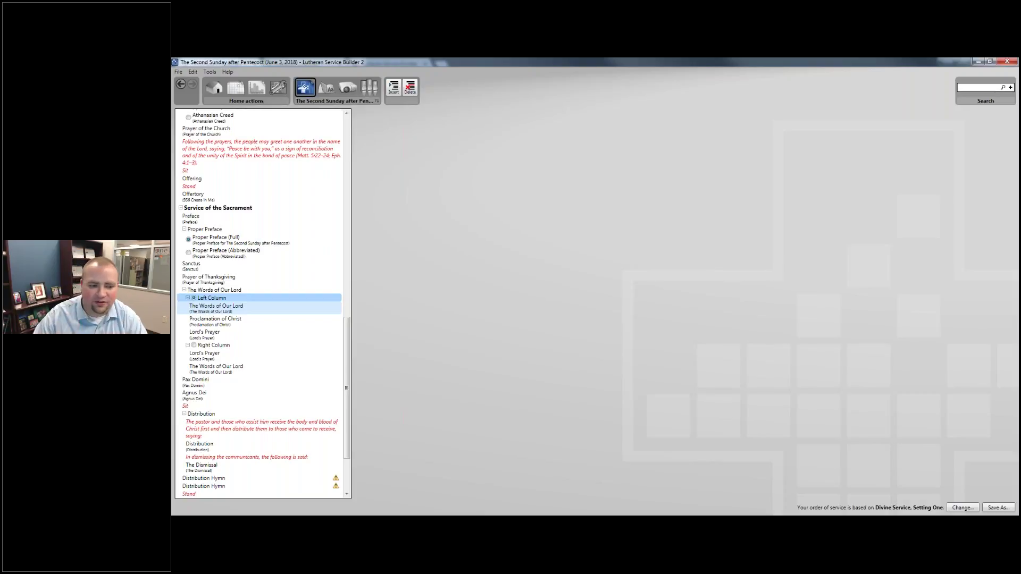
pyautogui.click(215, 308)
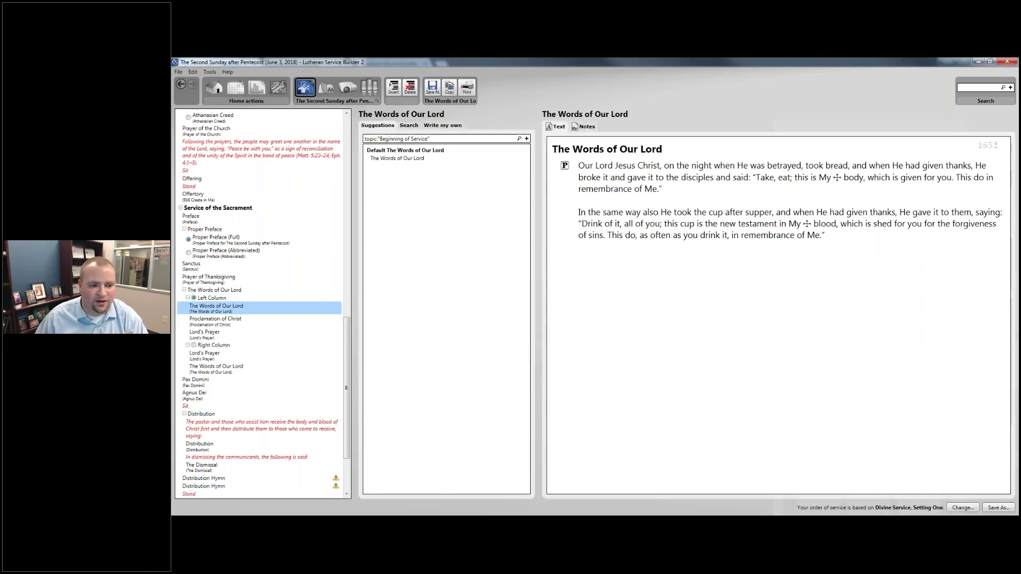
pyautogui.click(230, 321)
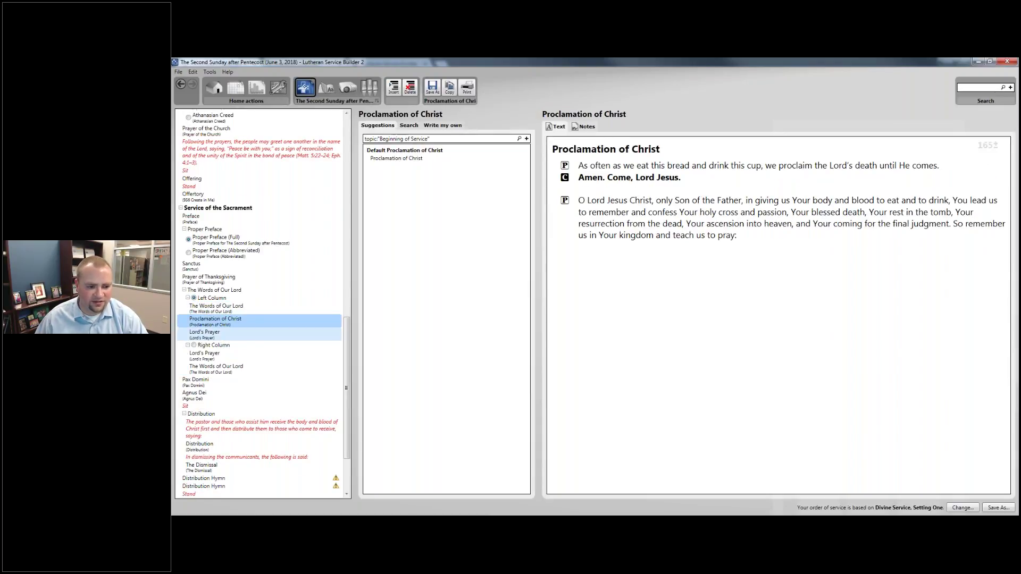
pyautogui.click(217, 335)
pyautogui.click(214, 355)
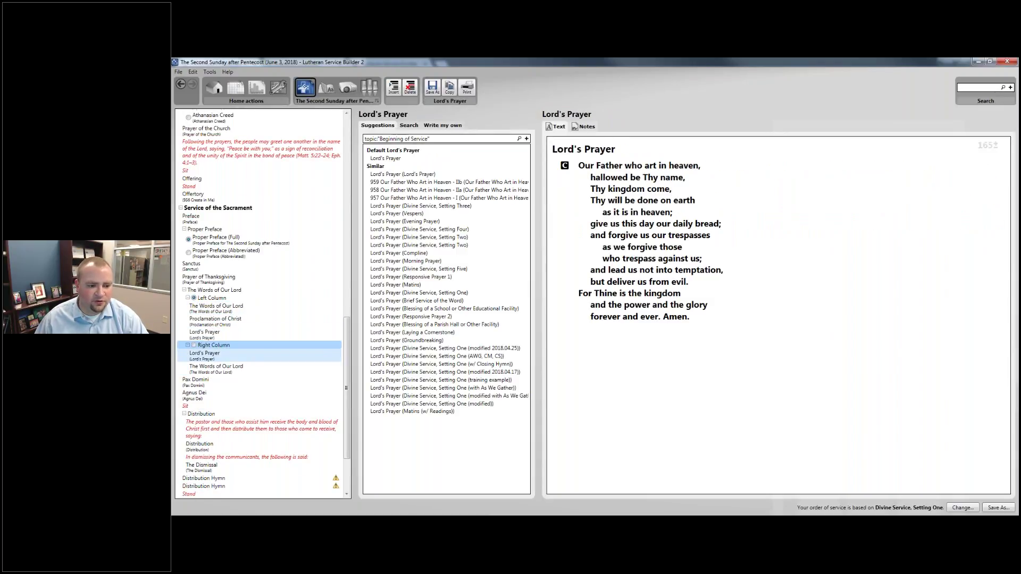
pyautogui.click(215, 368)
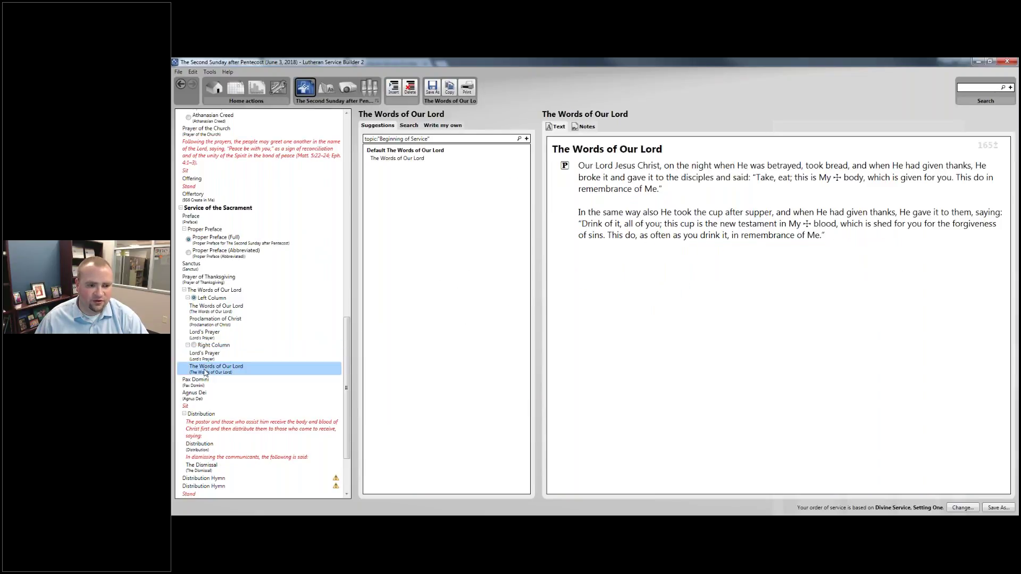
pyautogui.click(194, 346)
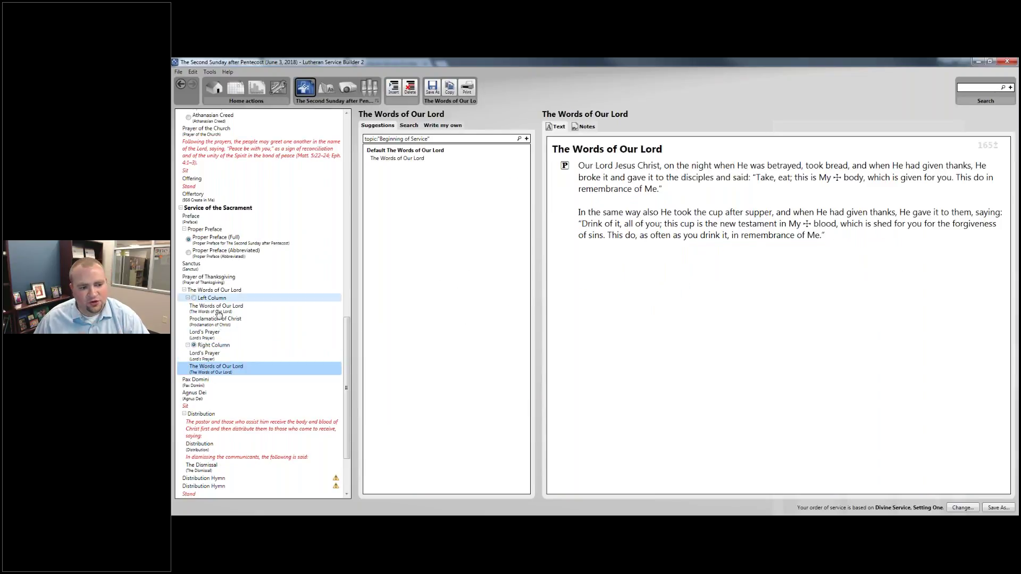
pyautogui.click(200, 299)
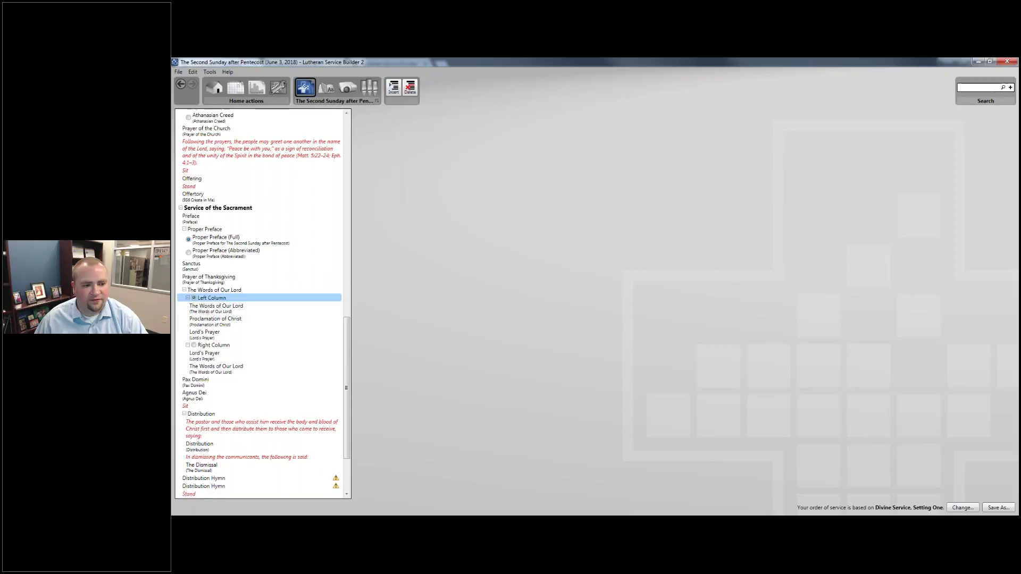
pyautogui.scroll(-3, 251, 315)
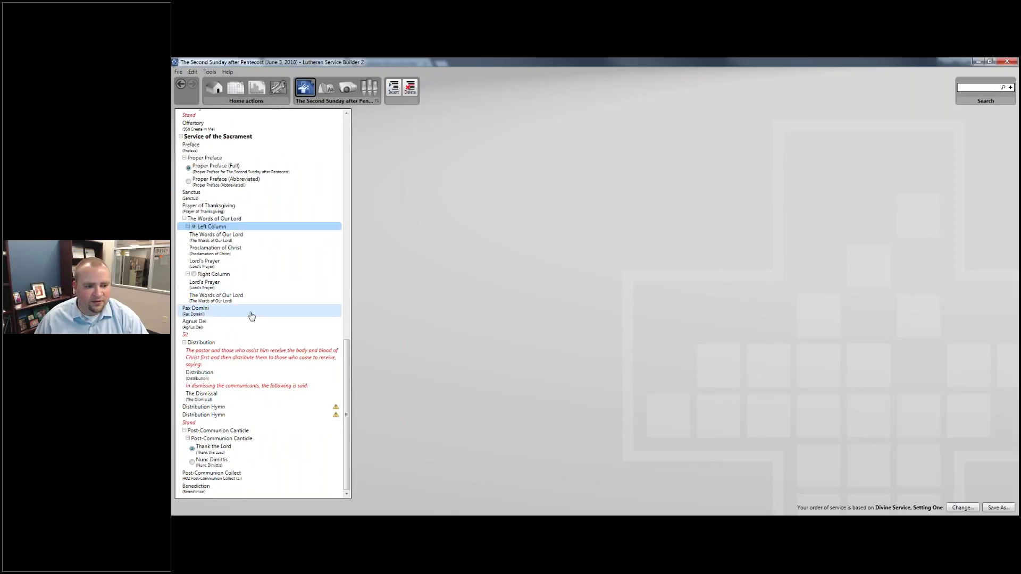
# Review the Pax Domini and Agnus Dei texts, then bring up the Distribution caption.
pyautogui.click(251, 315)
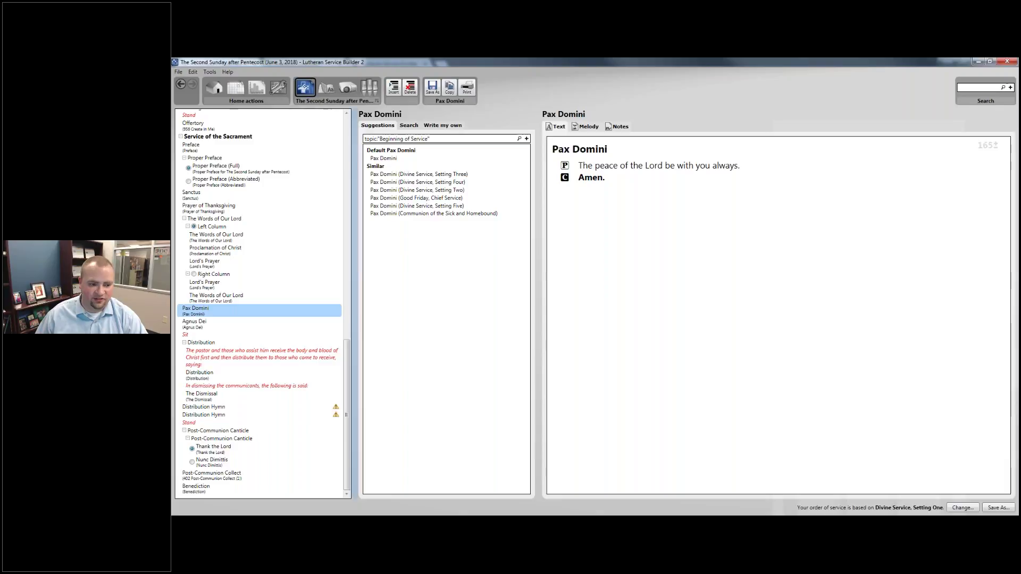
pyautogui.click(250, 322)
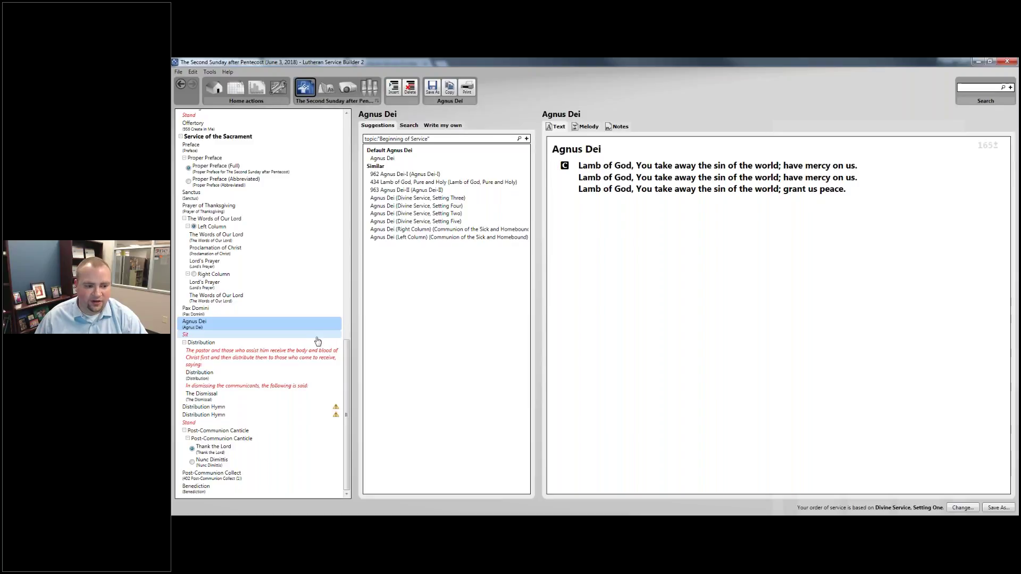
pyautogui.click(239, 344)
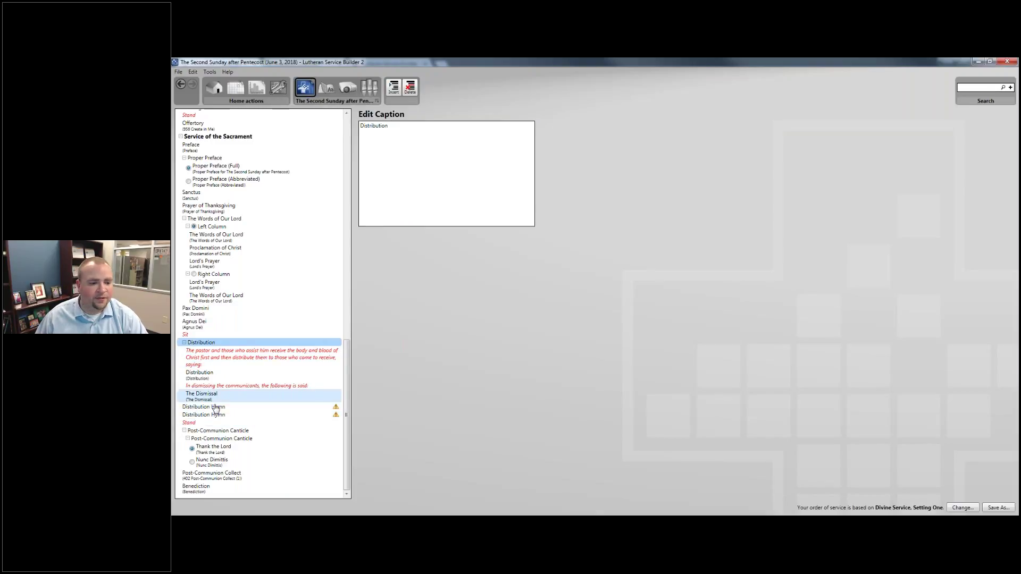
pyautogui.click(325, 407)
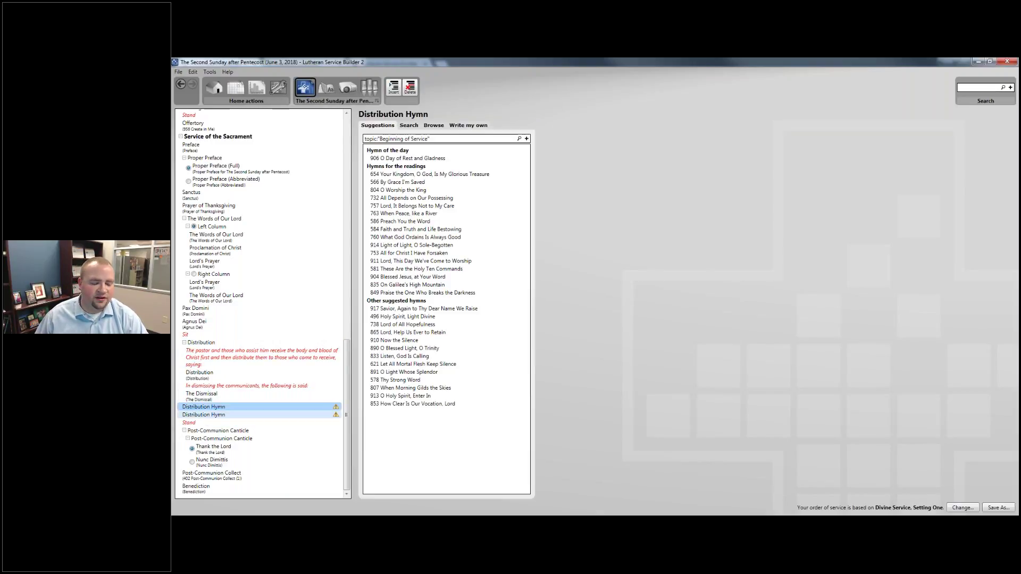
# Search for 760 and assign What God Ordains Is Always Good as the first Distribution Hymn.
pyautogui.click(220, 400)
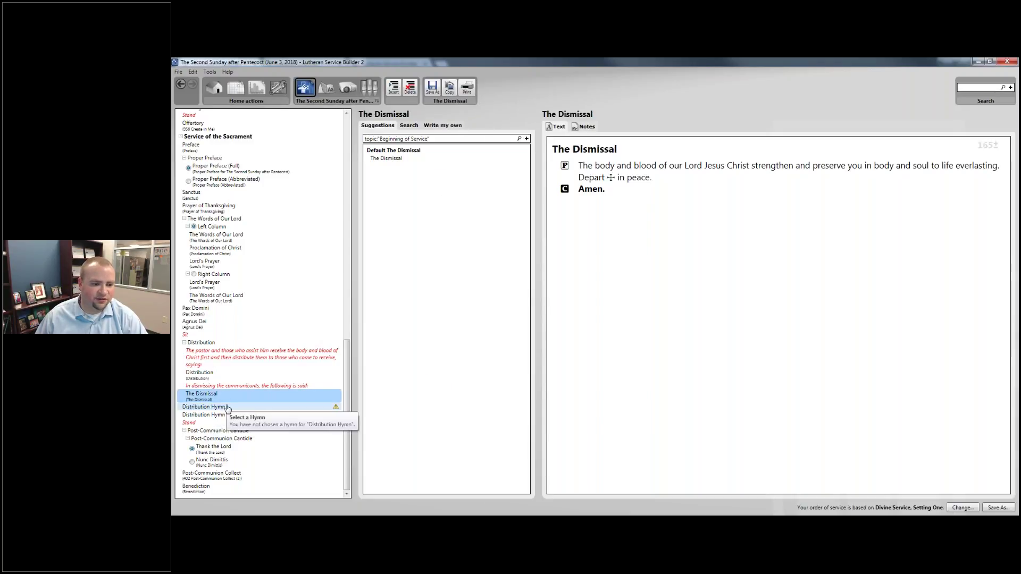
pyautogui.click(227, 407)
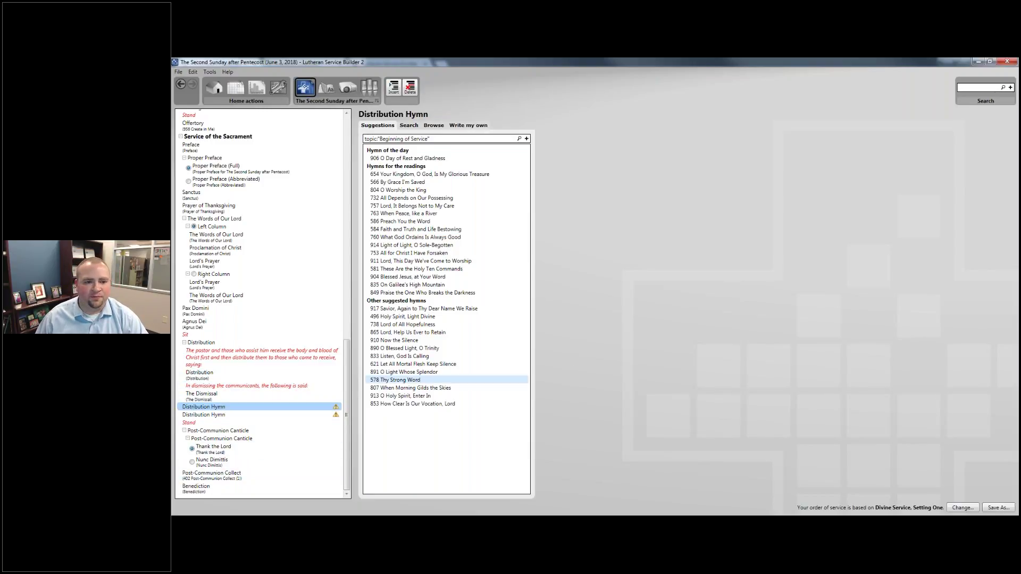
pyautogui.click(409, 125)
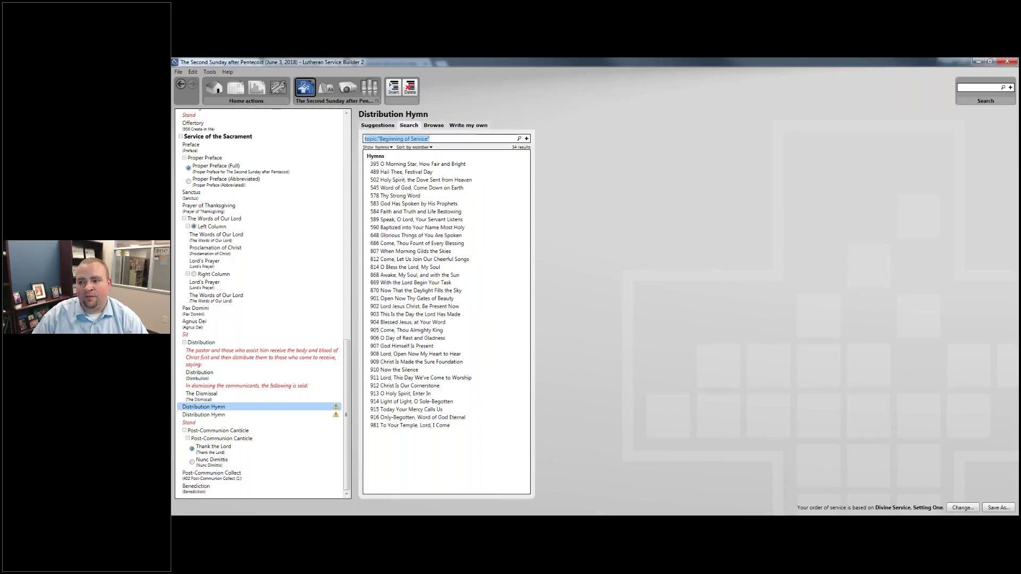
pyautogui.write('760')
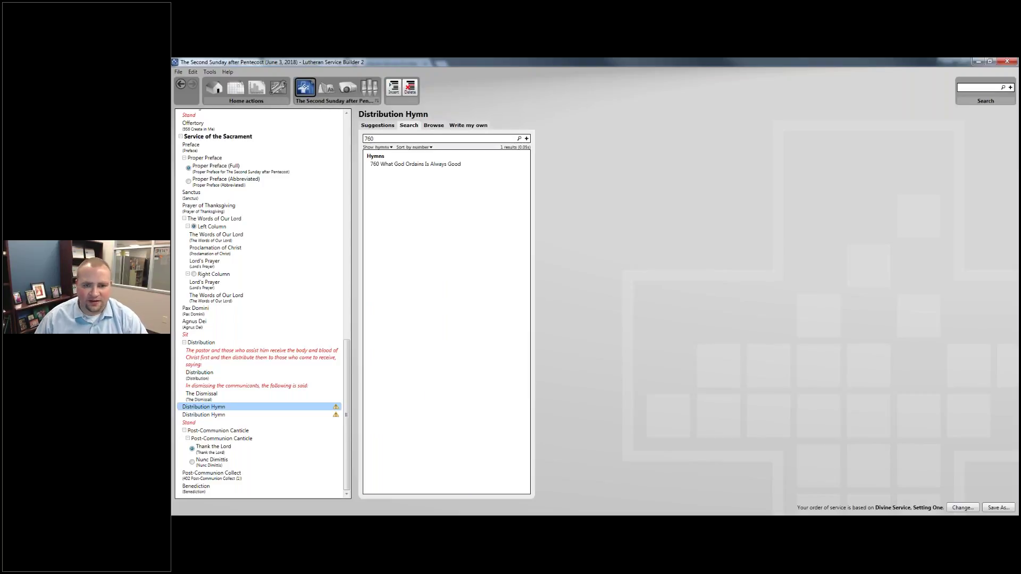
pyautogui.click(479, 166)
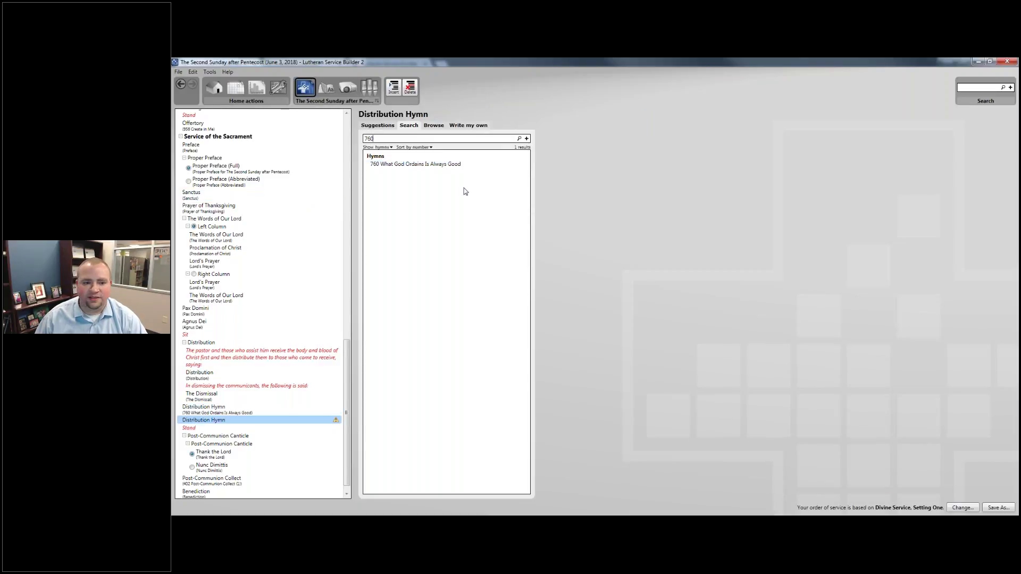
# Select the empty second Distribution Hymn in the service order, ready for a new search.
pyautogui.click(468, 138)
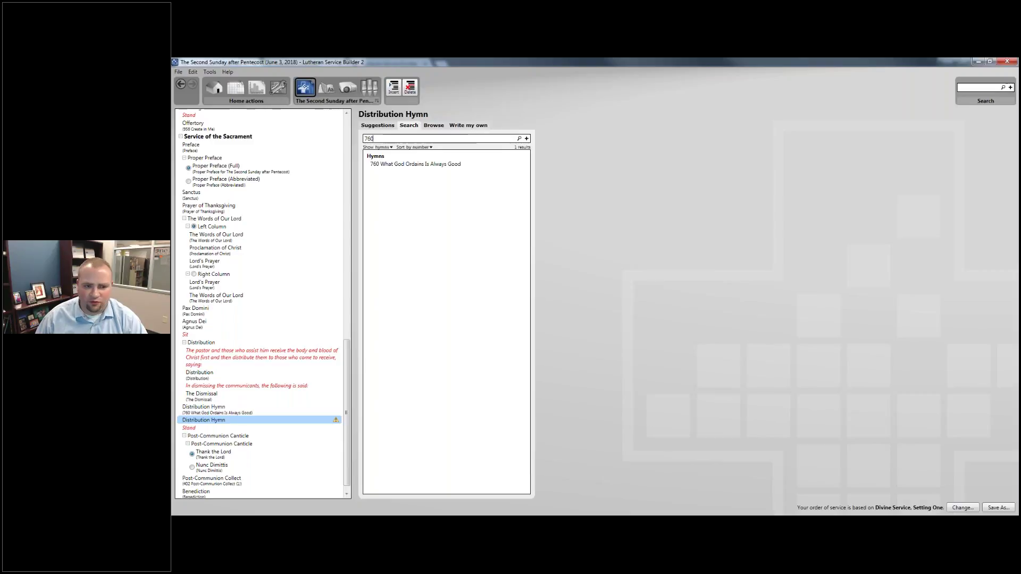
pyautogui.moveTo(418, 164); pyautogui.dragTo(420, 176)
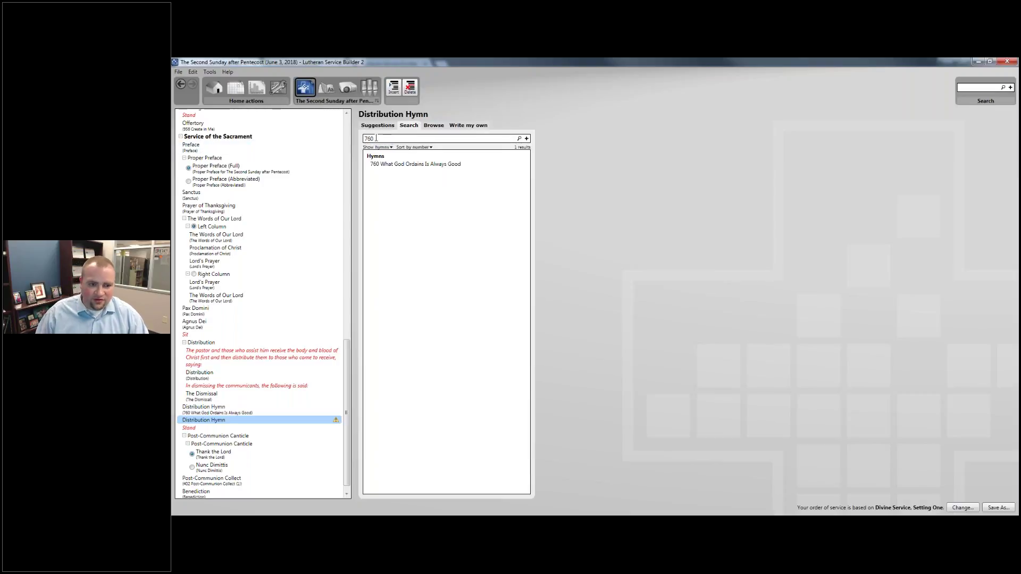
pyautogui.click(213, 396)
pyautogui.press('Down')
pyautogui.press('Down')
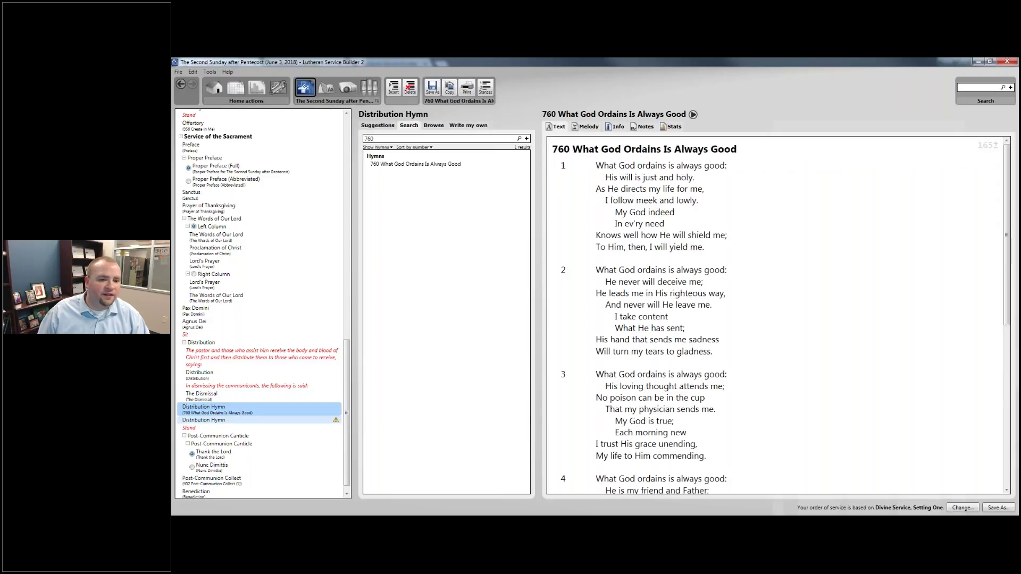
# Search the hymns for the exact phrase "Mortal Flesh".
pyautogui.press('BackSpace')
pyautogui.press('BackSpace')
pyautogui.press('BackSpace')
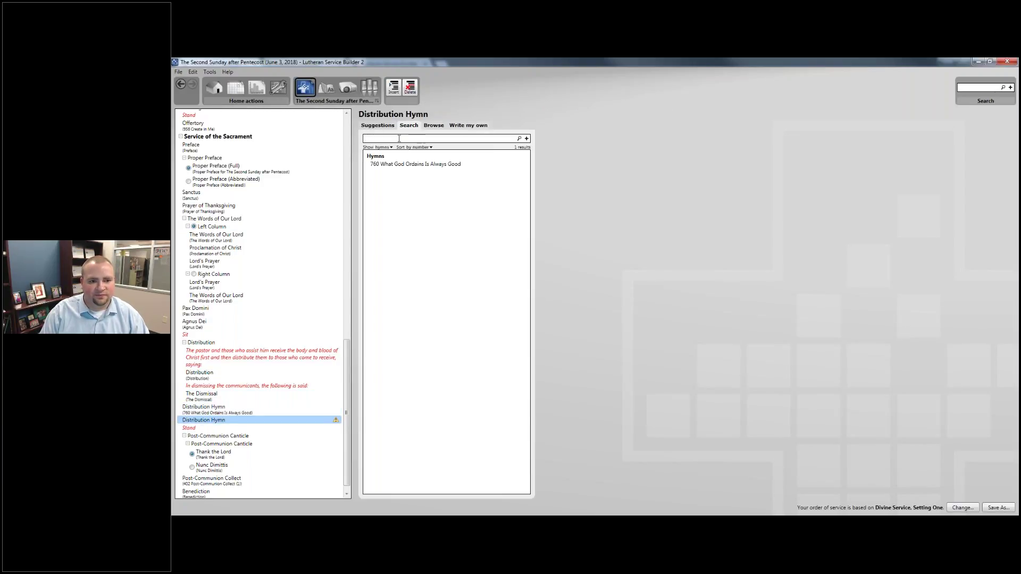
pyautogui.write('Mortal Flesh')
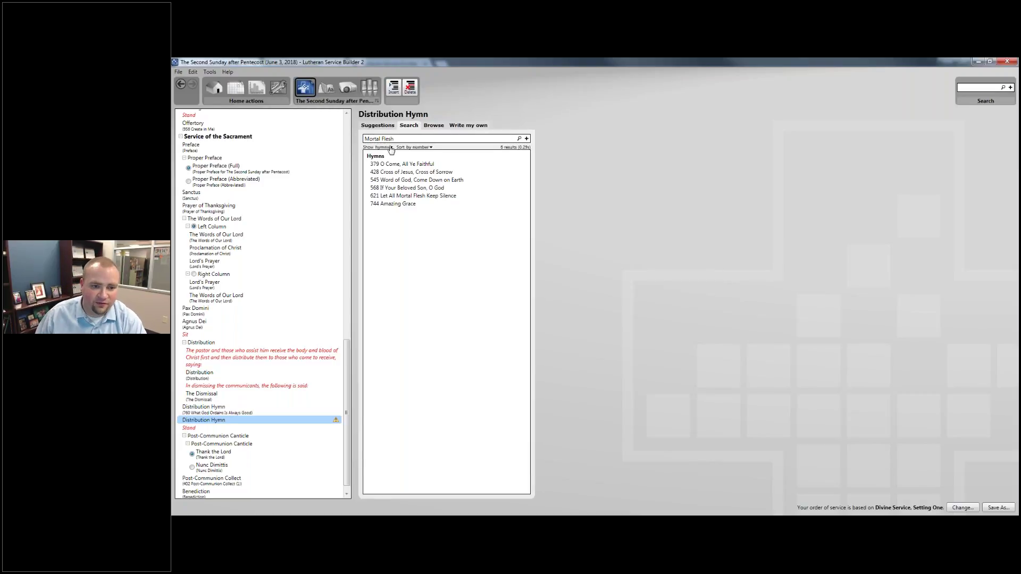
pyautogui.moveTo(393, 168)
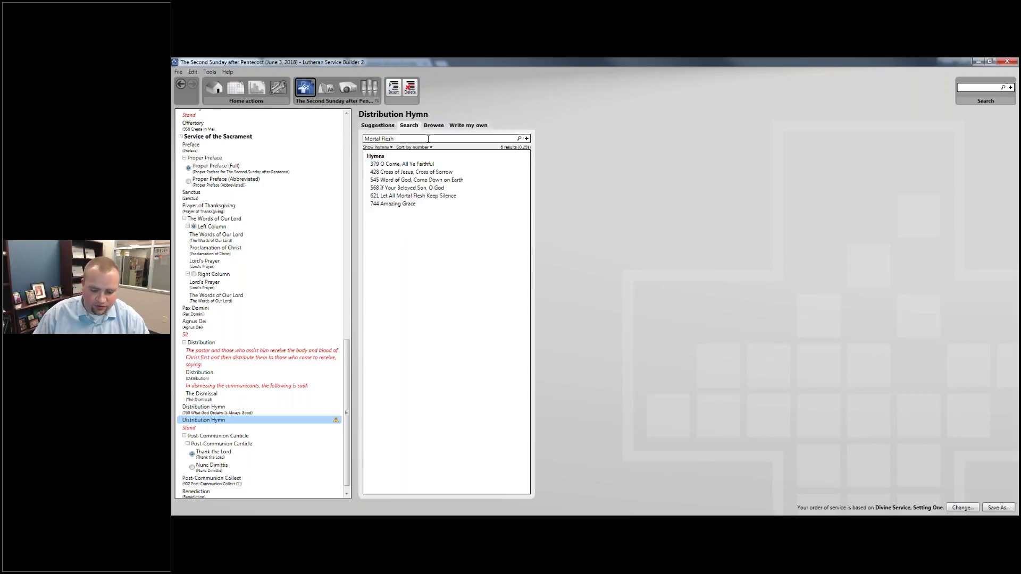
pyautogui.press('Home')
pyautogui.write('"')
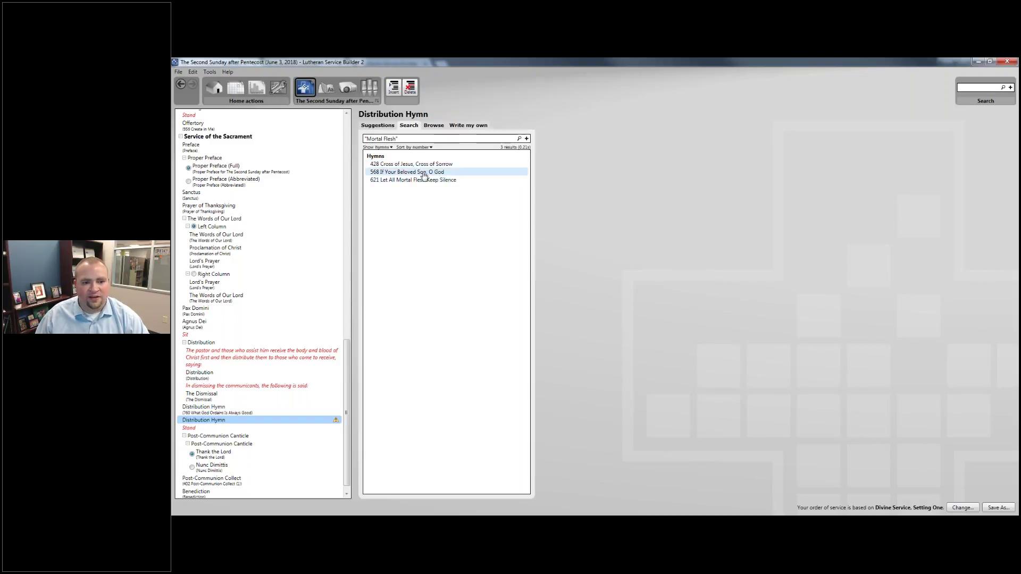
# Compare hymns 568 and 621, then assign 621 Let All Mortal Flesh Keep Silence.
pyautogui.click(424, 173)
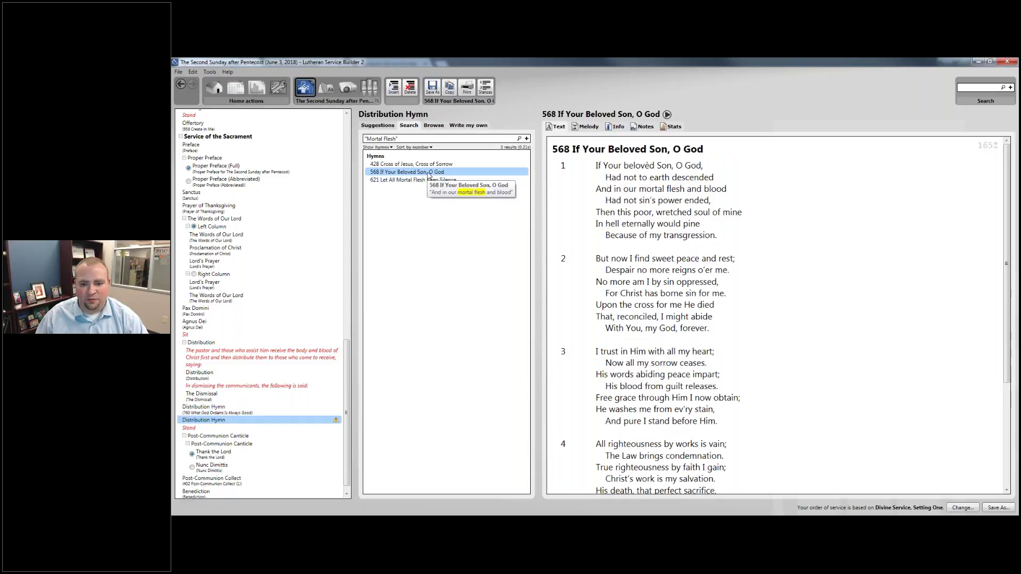
pyautogui.moveTo(727, 189); pyautogui.dragTo(596, 188)
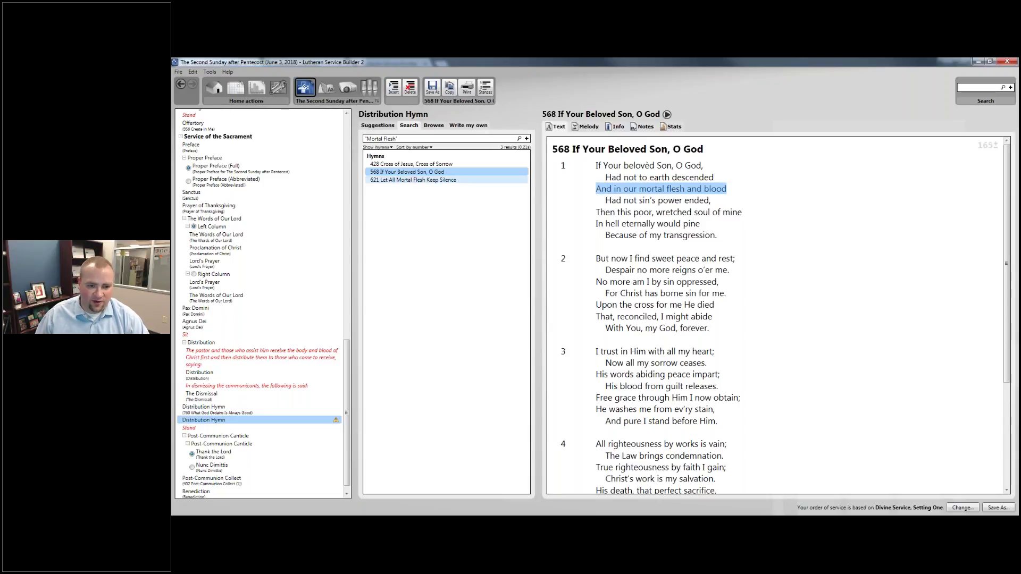
pyautogui.click(428, 180)
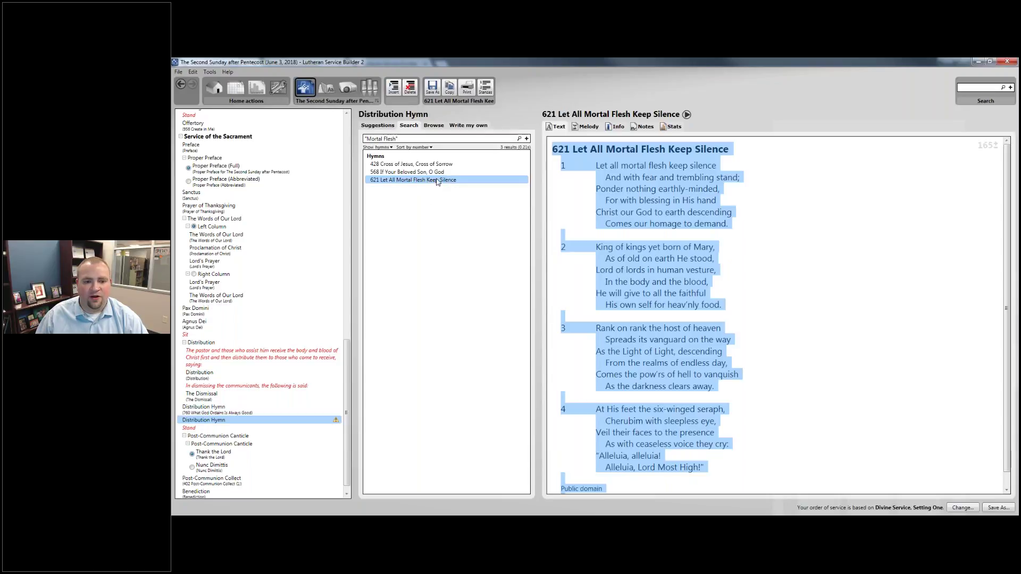
pyautogui.doubleClick(449, 180)
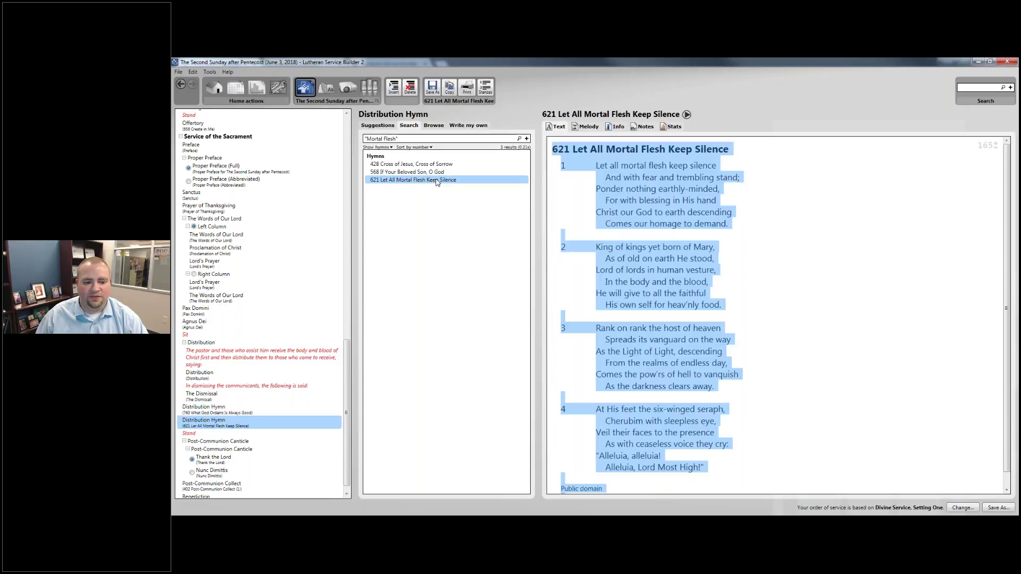
pyautogui.scroll(-1, 210, 415)
pyautogui.click(216, 420)
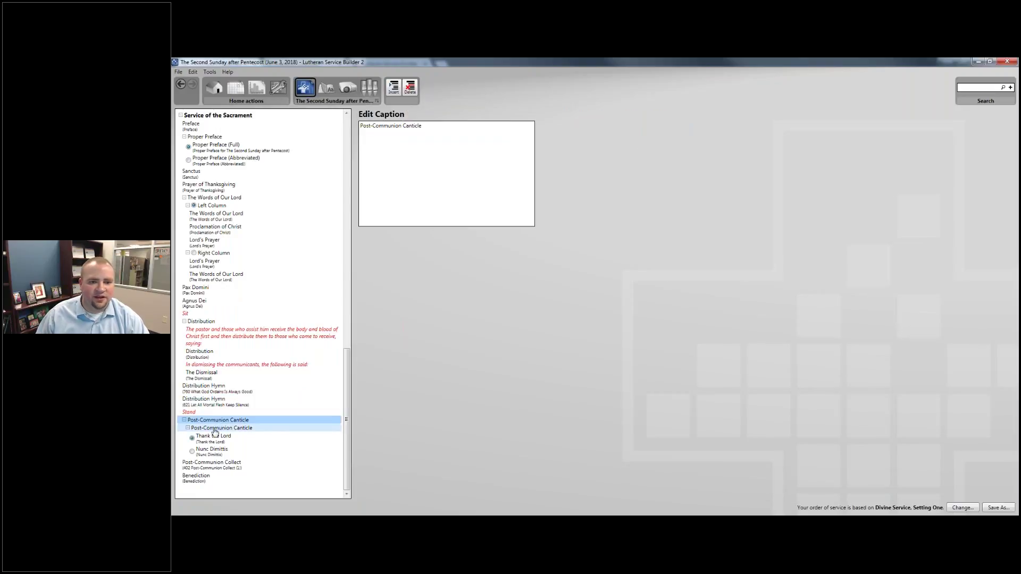
# Compare Thank the Lord with Nunc Dimittis, keep Thank the Lord, and show the 402 Post-Communion Collect.
pyautogui.click(208, 438)
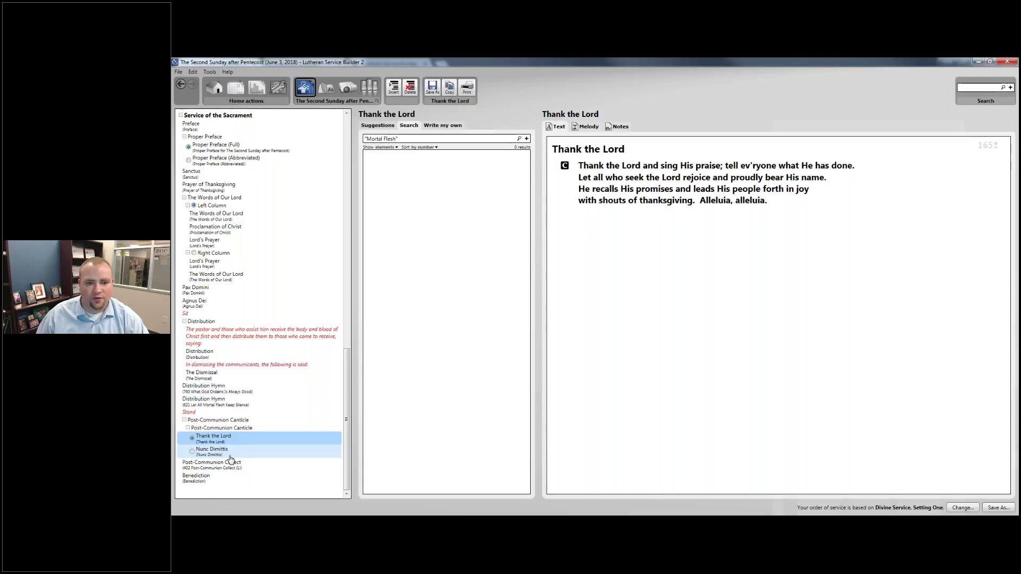
pyautogui.click(223, 451)
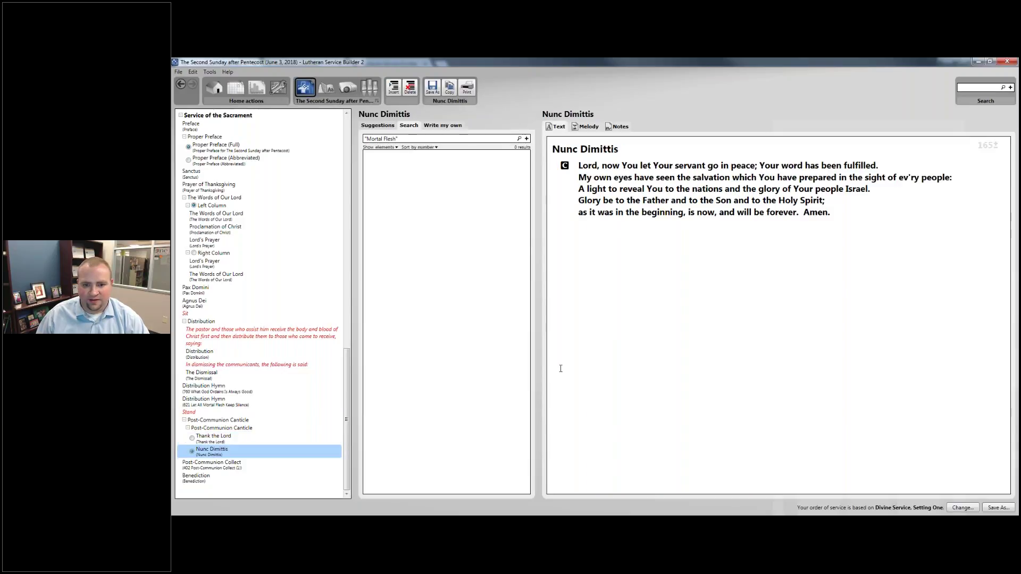
pyautogui.click(222, 441)
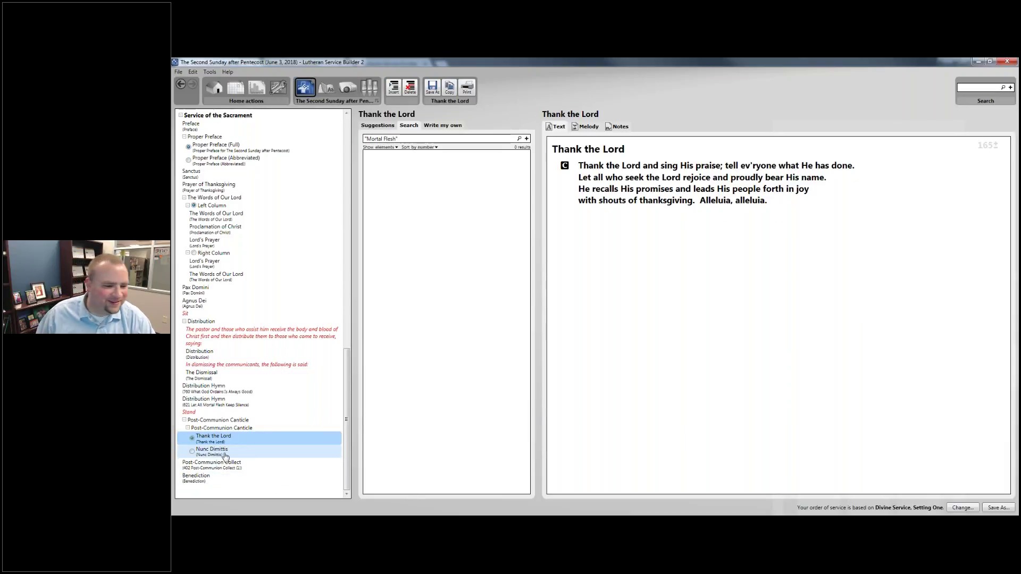
pyautogui.click(205, 464)
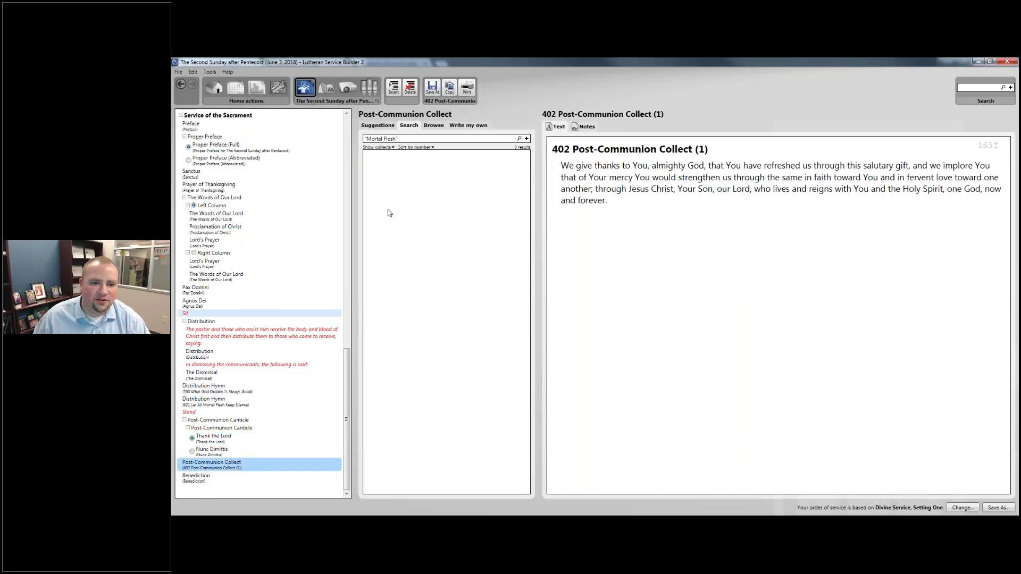
# Check the suggested Post-Communion Collects and the Benediction, then show the whole service in layout view.
pyautogui.click(377, 125)
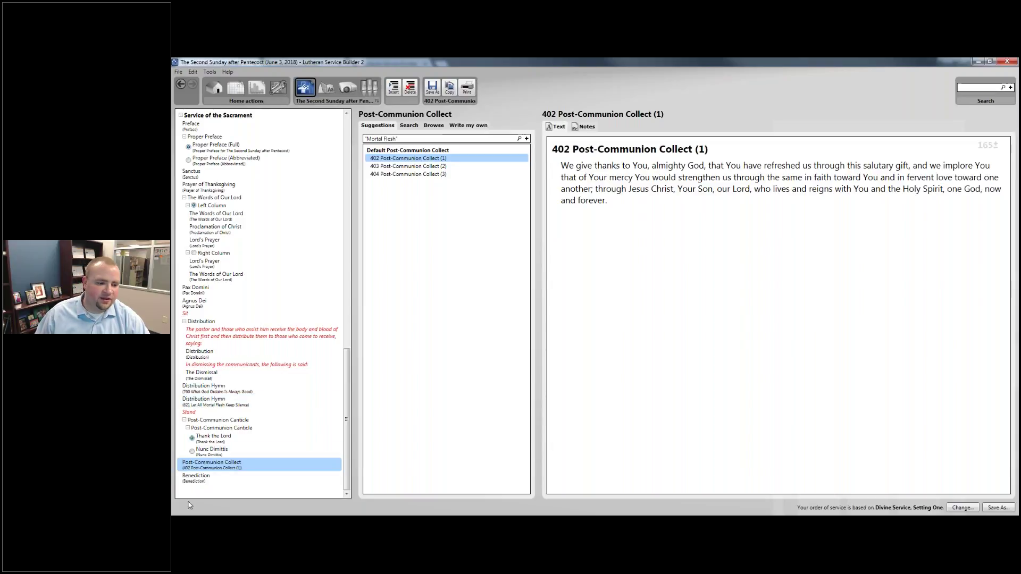
pyautogui.click(197, 477)
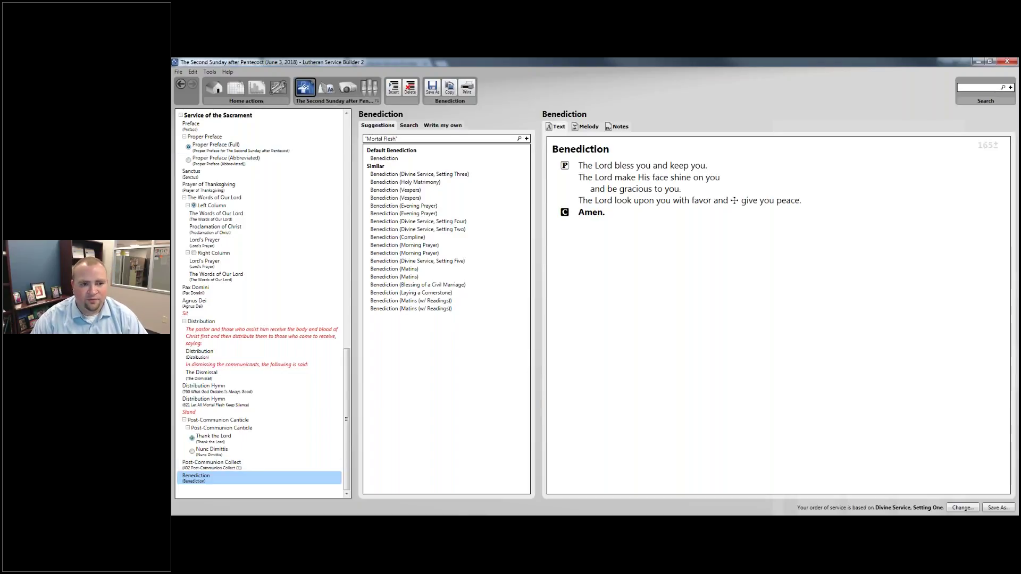
pyautogui.click(327, 88)
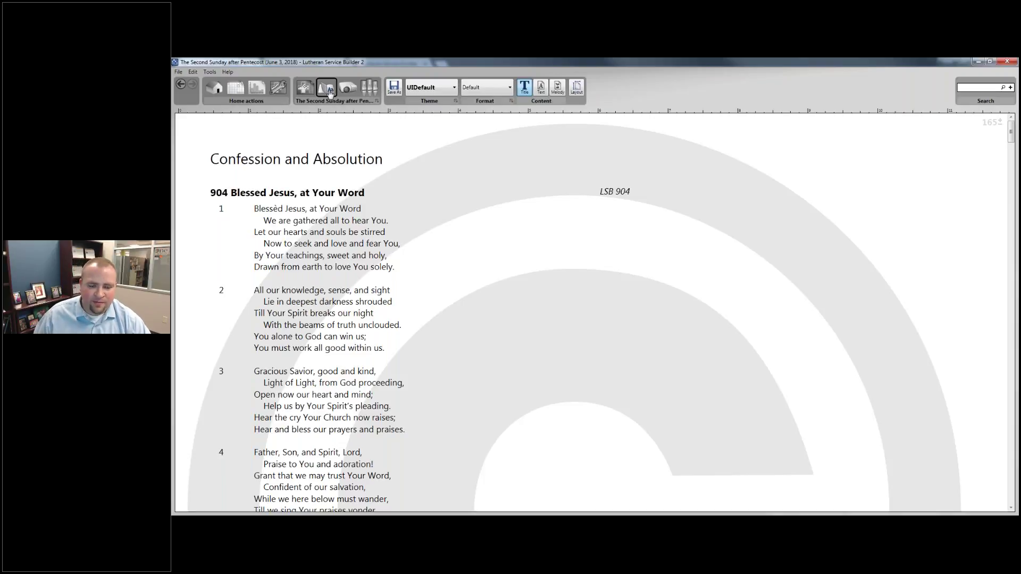
# Scroll the laid-out service past the Confession and Introit to the Kyrie and Gloria in Excelsis.
pyautogui.scroll(-3, 718, 340)
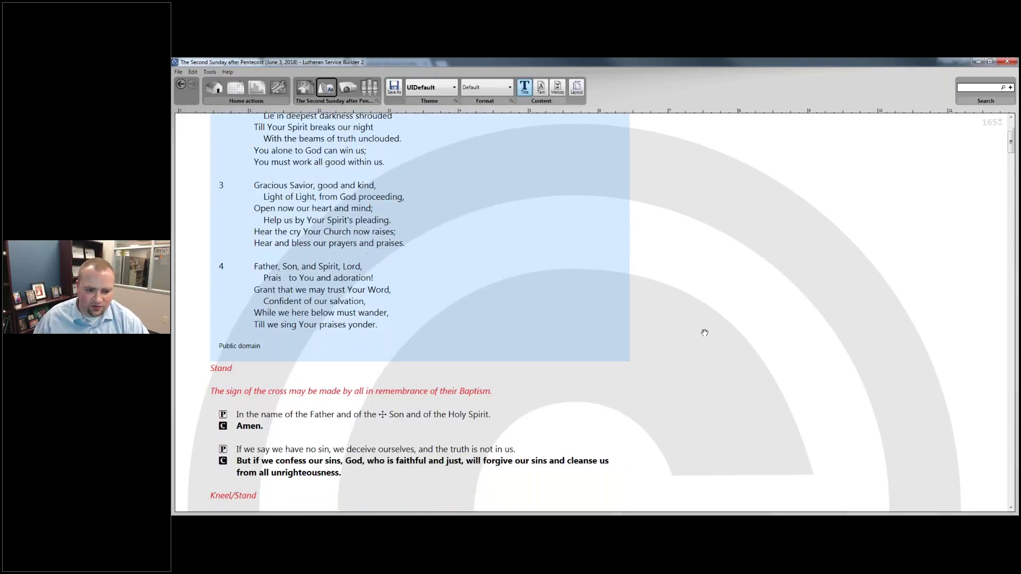
pyautogui.scroll(-2, 705, 333)
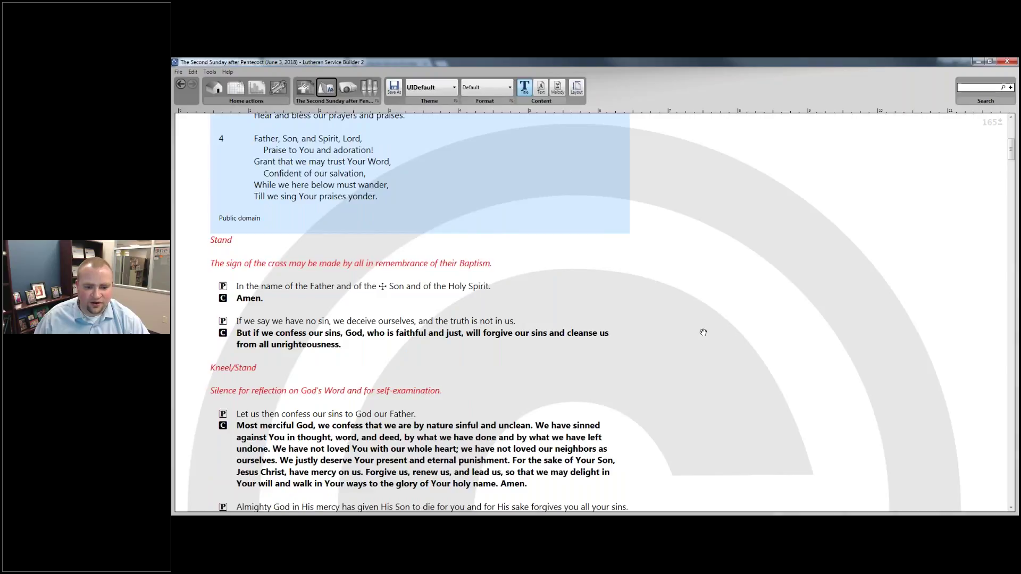
pyautogui.scroll(-5, 704, 332)
pyautogui.scroll(-4, 727, 327)
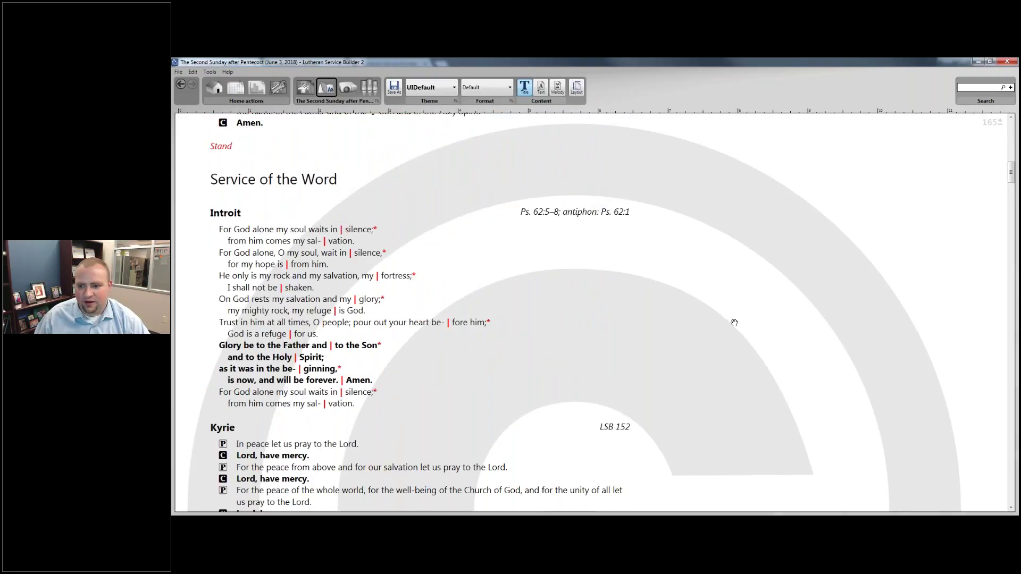
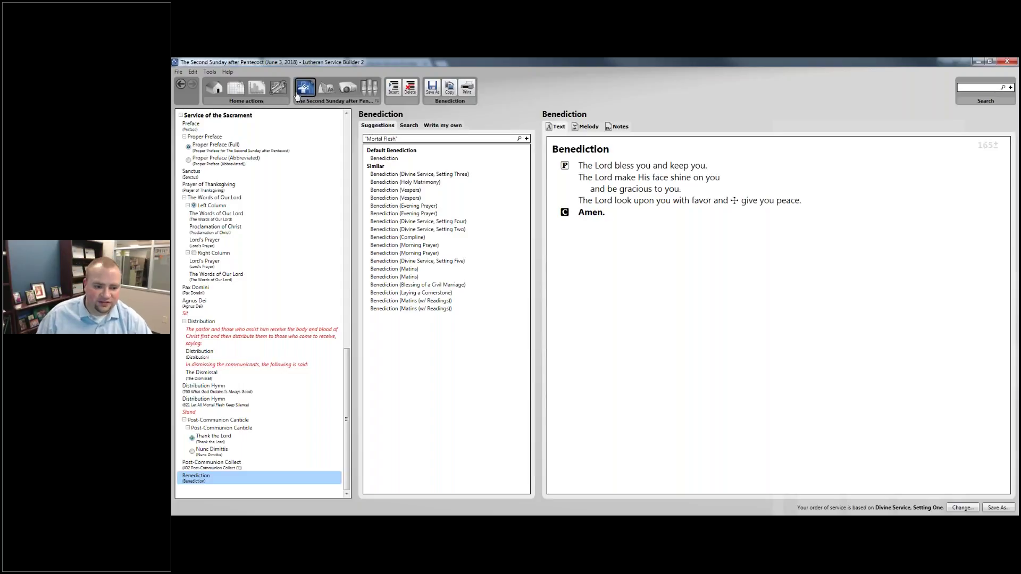
# Scroll the outline up and show 904 Blessed Jesus, at Your Word as the Hymn of Invocation.
pyautogui.moveTo(346, 378); pyautogui.dragTo(343, 143)
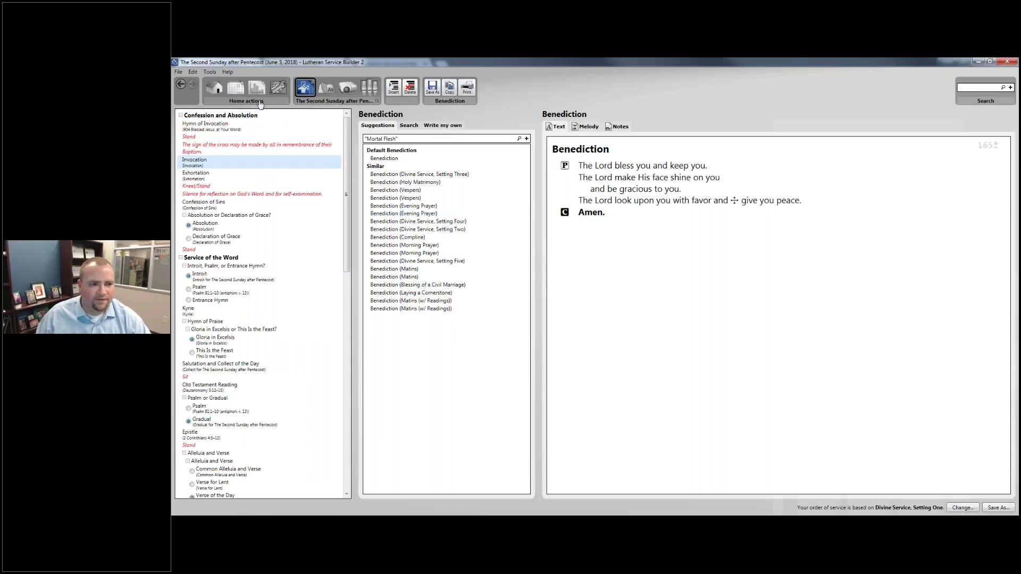
pyautogui.click(216, 126)
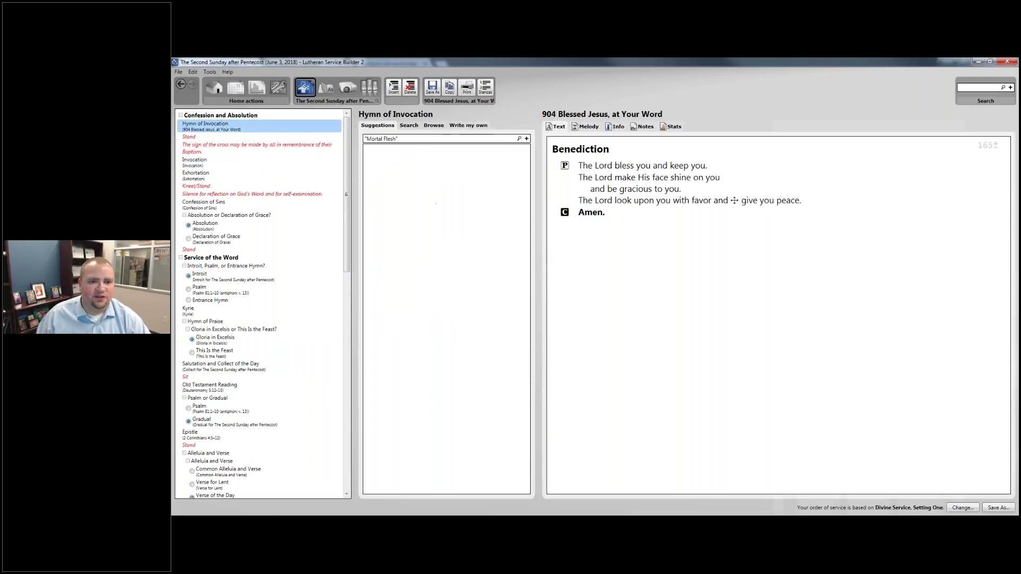
# Select Confession and Absolution, then open My Worship Resources listing Common Elements like Children's Message.
pyautogui.click(285, 116)
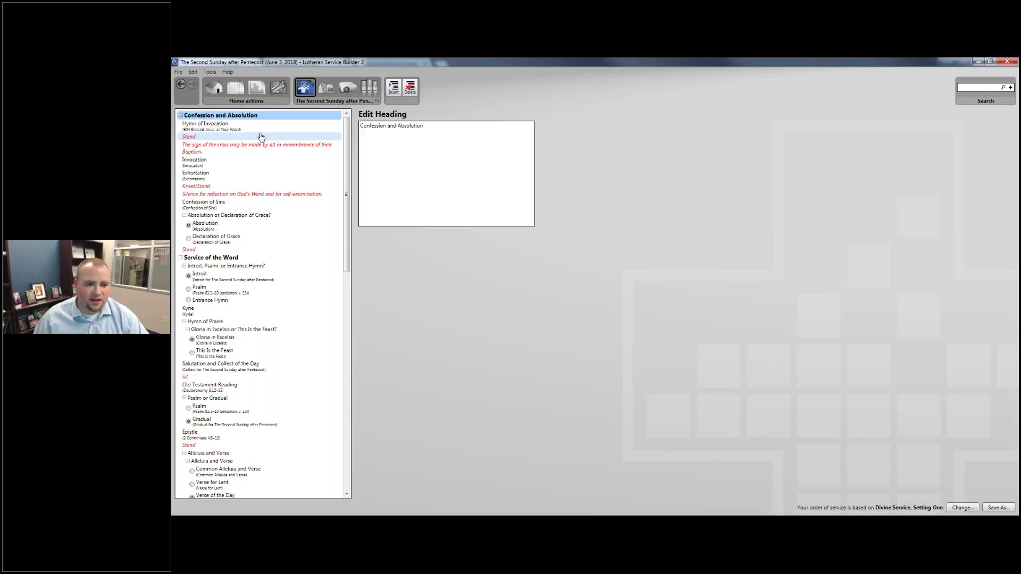
pyautogui.click(277, 87)
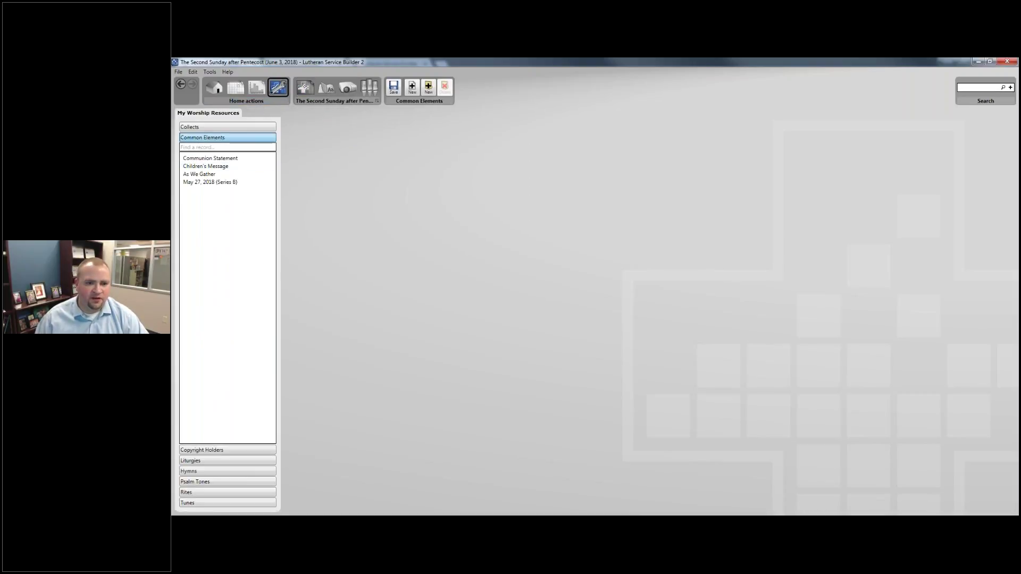
# Add a new Default common element captioned 'As We Gather (New)' with shared role None.
pyautogui.click(413, 86)
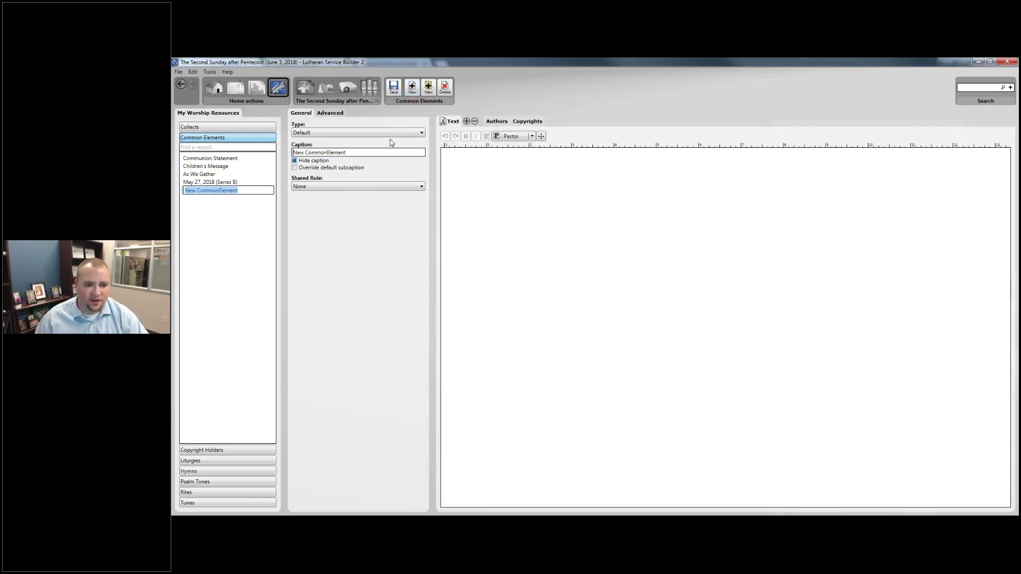
pyautogui.click(391, 133)
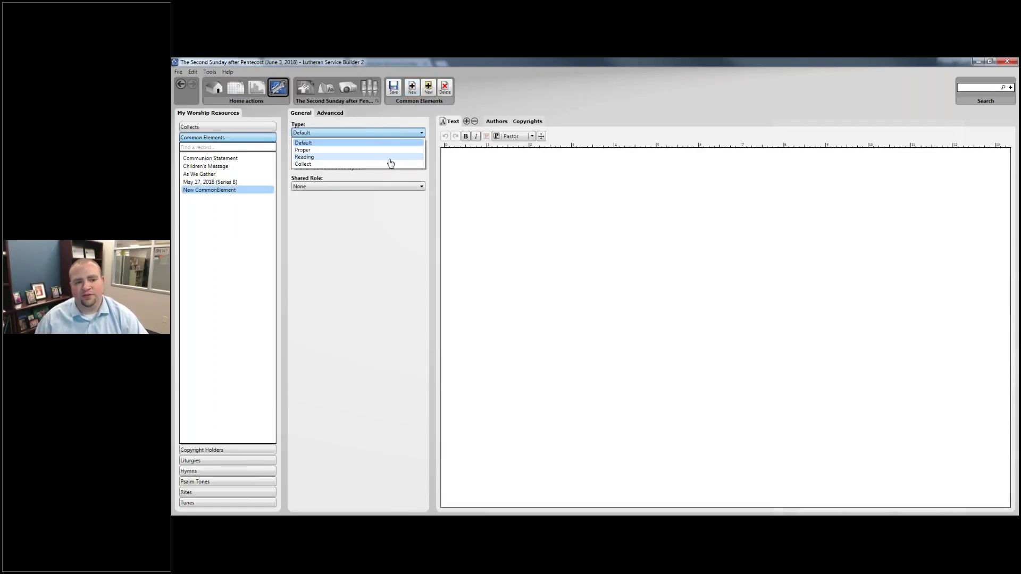
pyautogui.click(385, 144)
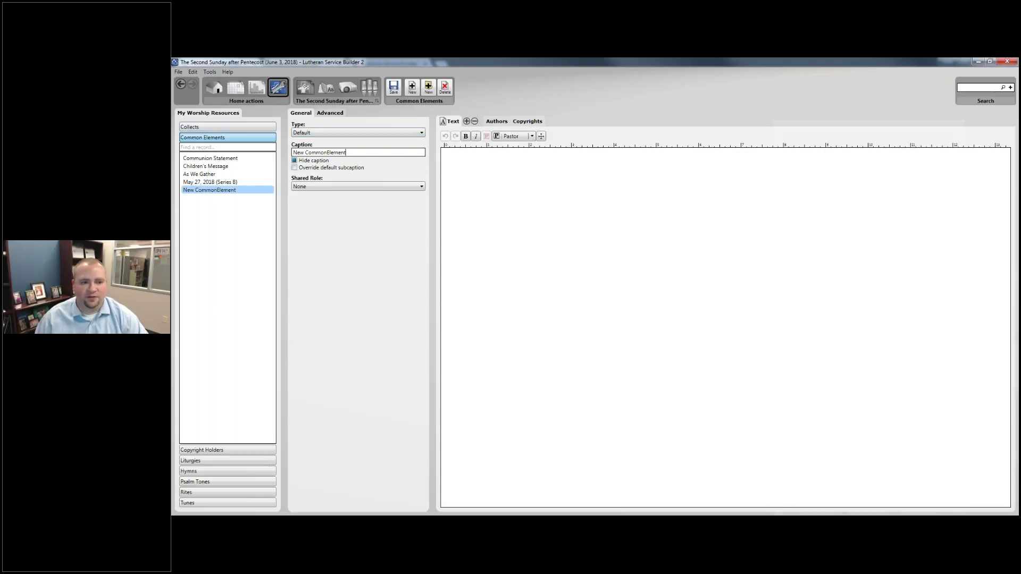
pyautogui.write('As ')
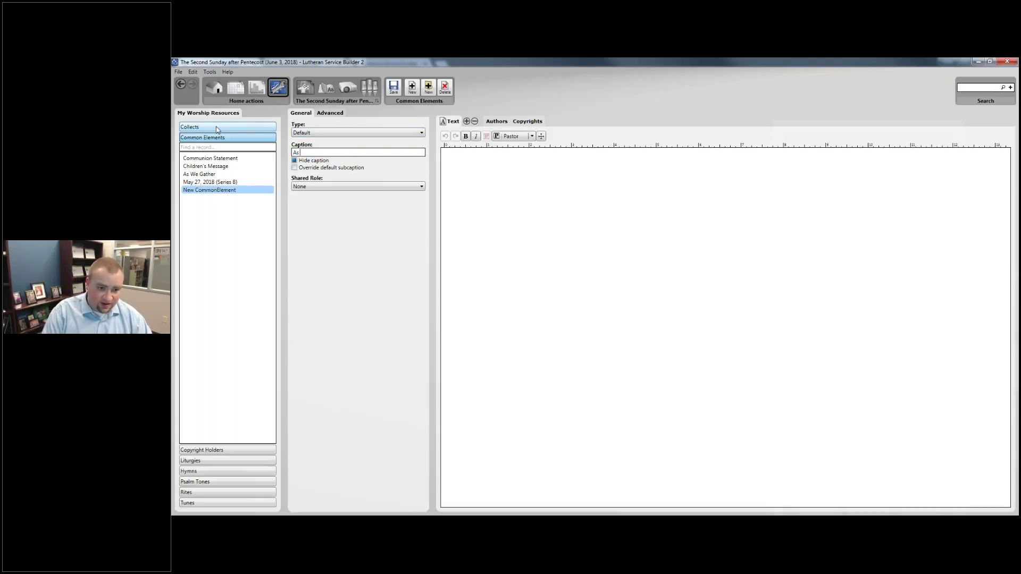
pyautogui.write('We Gather (New')
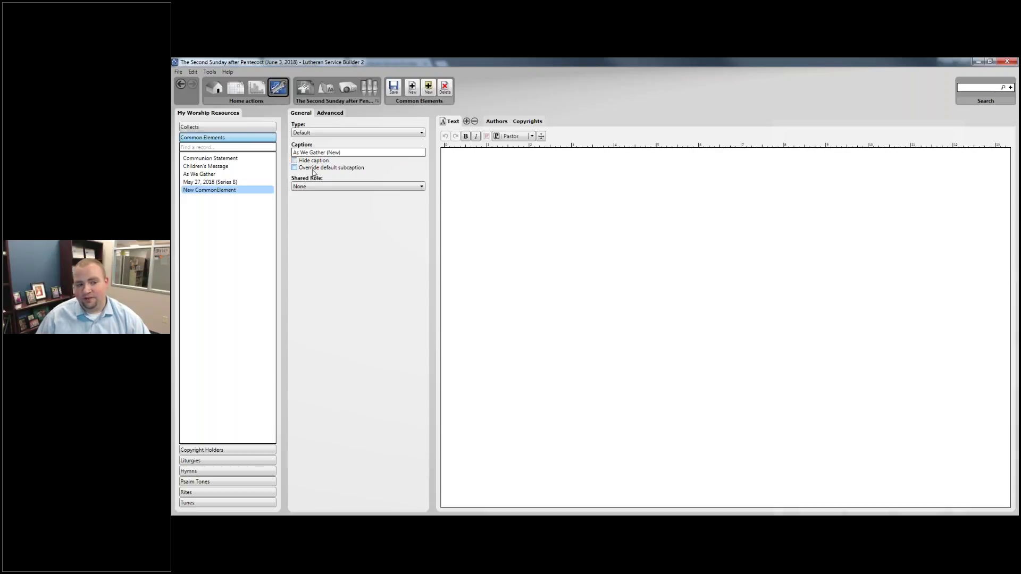
pyautogui.click(326, 187)
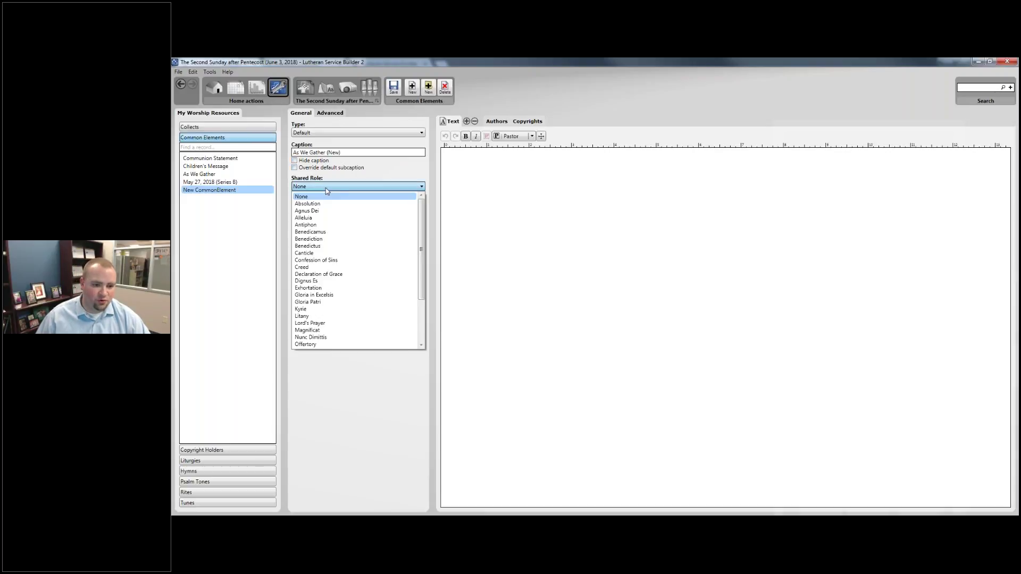
pyautogui.scroll(-3, 327, 229)
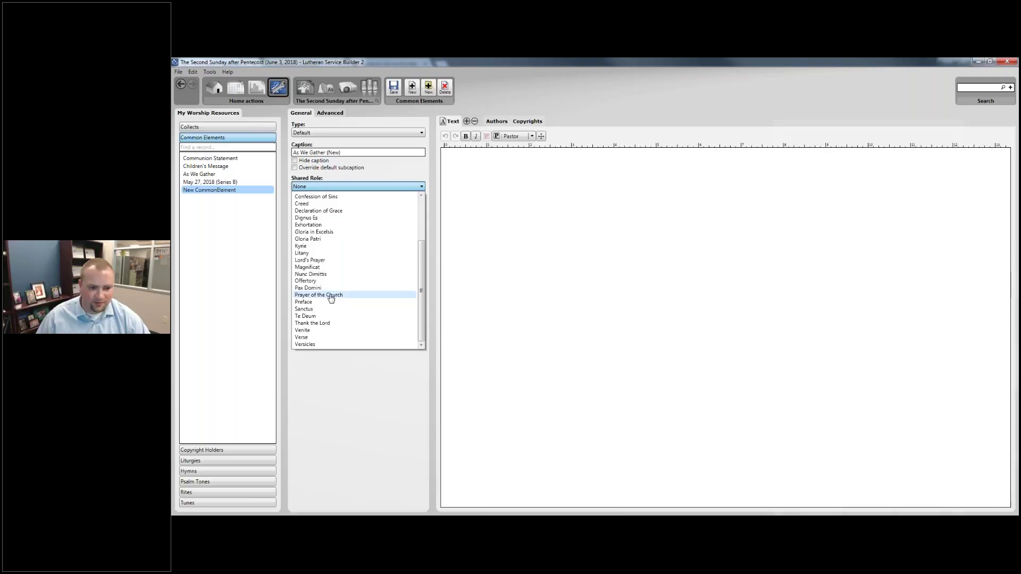
pyautogui.scroll(3, 330, 297)
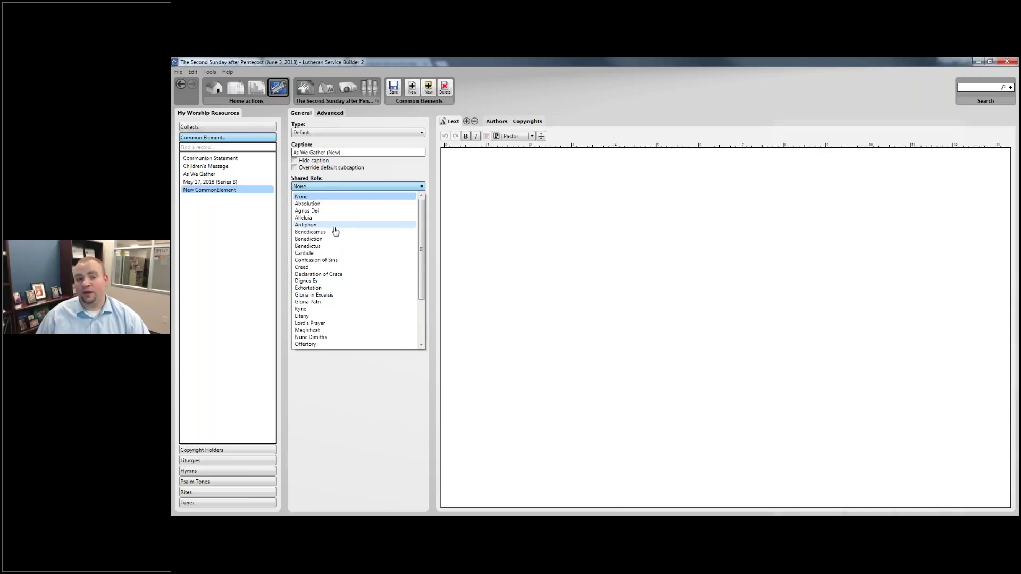
pyautogui.click(364, 199)
# Write 'Enter information here.' as the element's text.
pyautogui.click(444, 152)
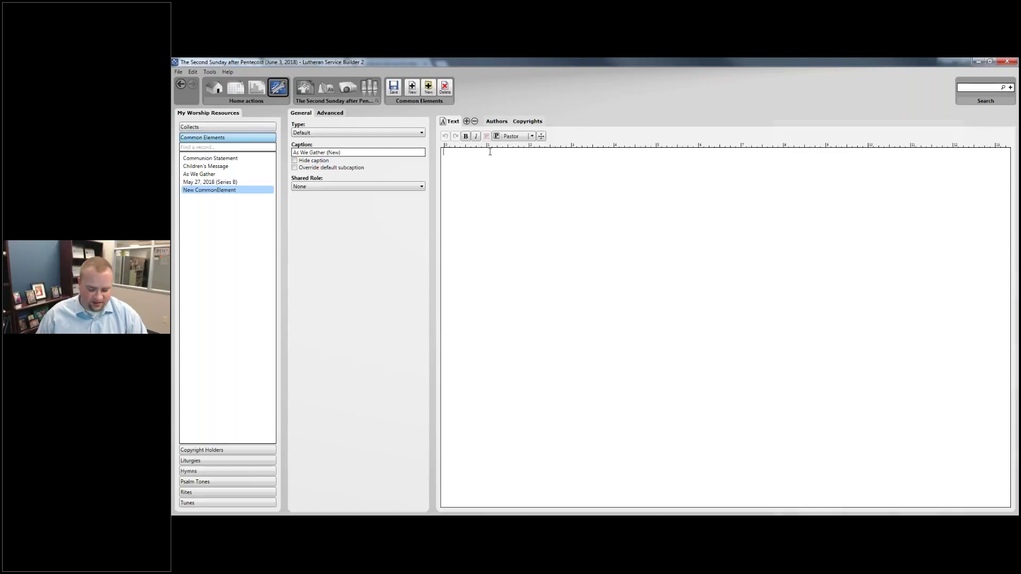
pyautogui.write('As We ')
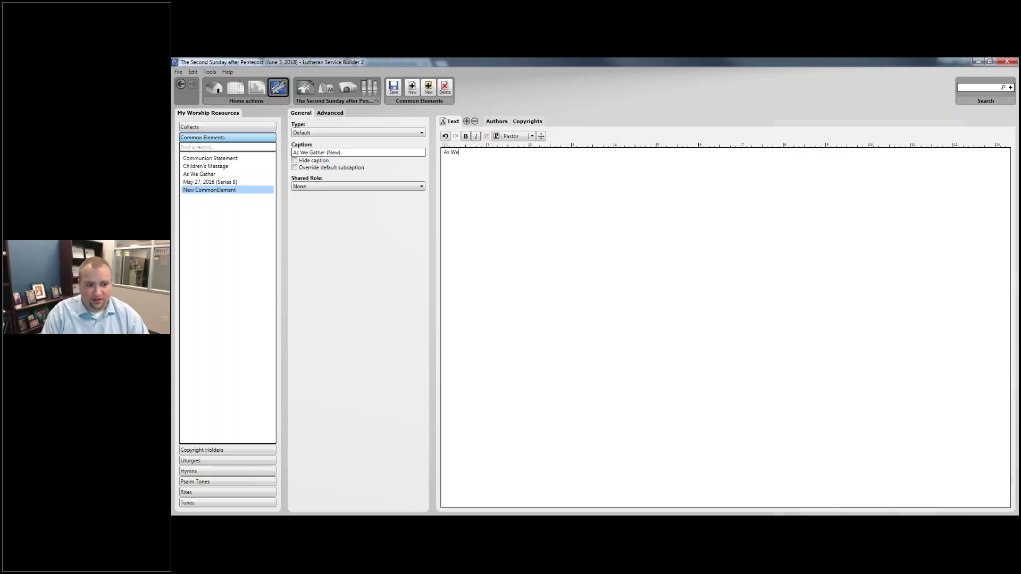
pyautogui.write('Gather')
pyautogui.hotkey('ctrl', 'a')
pyautogui.write('Enter information here')
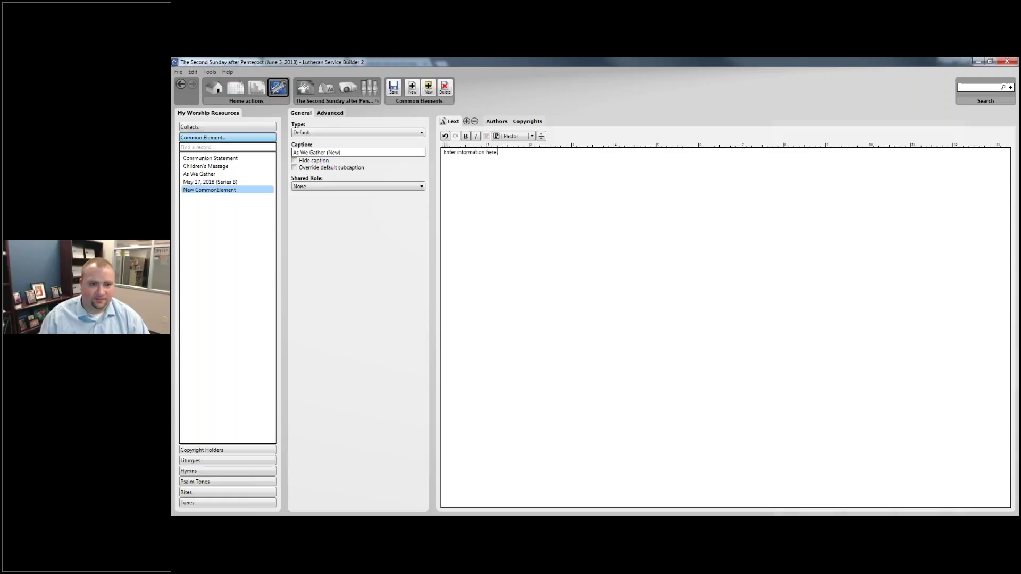
pyautogui.write('.')
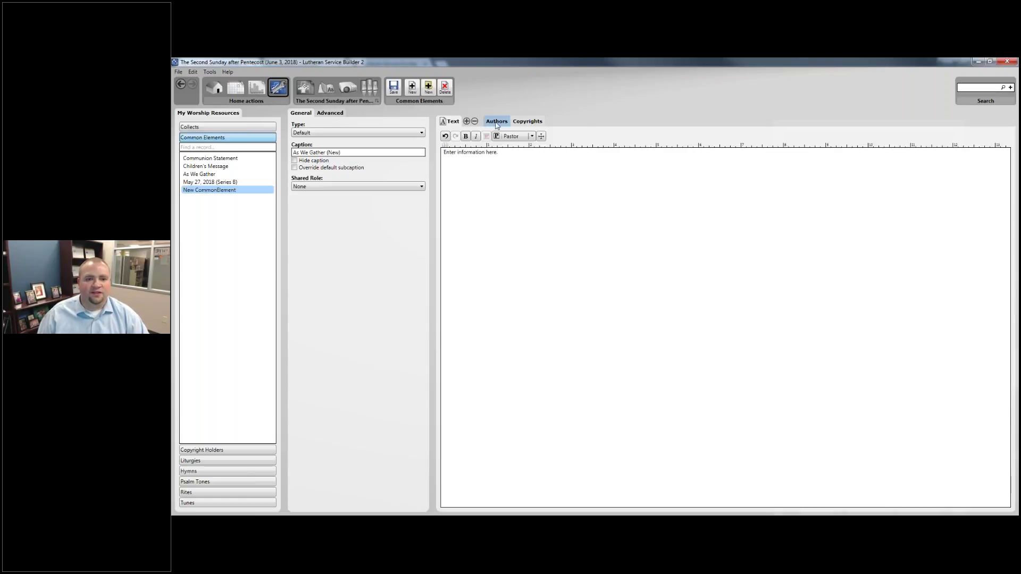
pyautogui.click(497, 122)
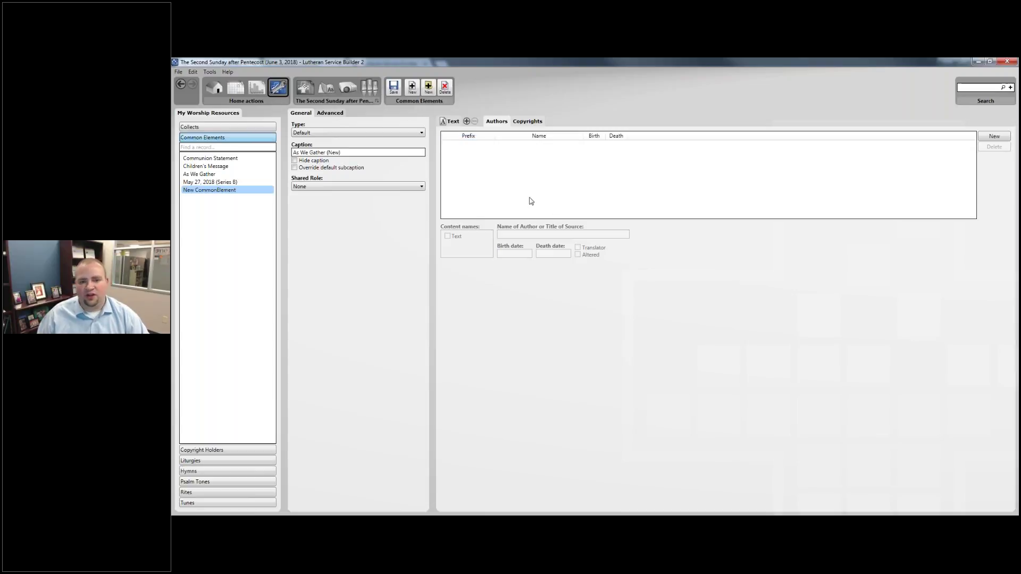
pyautogui.click(528, 121)
pyautogui.click(495, 122)
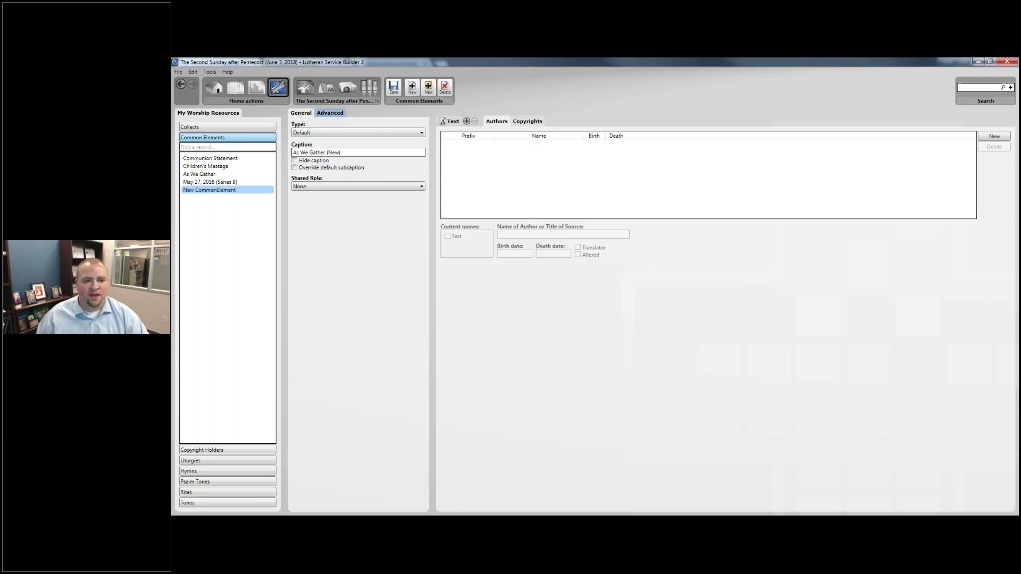
pyautogui.click(330, 113)
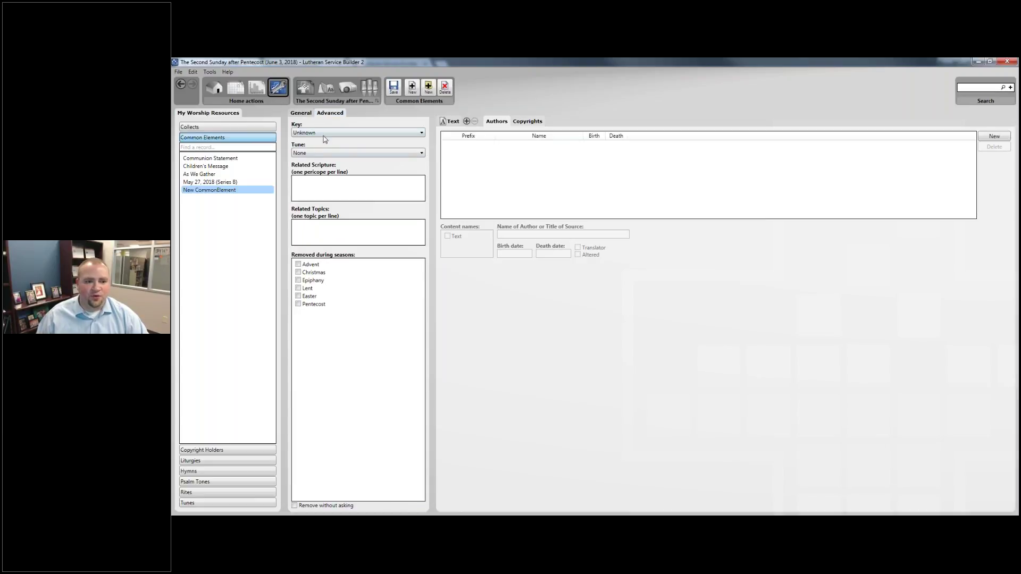
pyautogui.click(323, 133)
pyautogui.scroll(3, 325, 138)
pyautogui.click(323, 141)
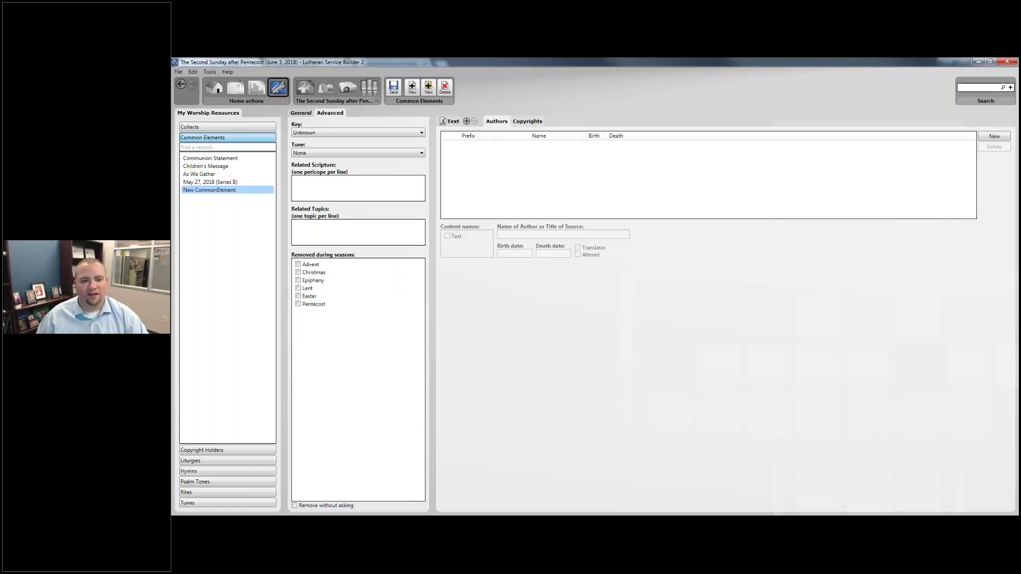
pyautogui.click(449, 122)
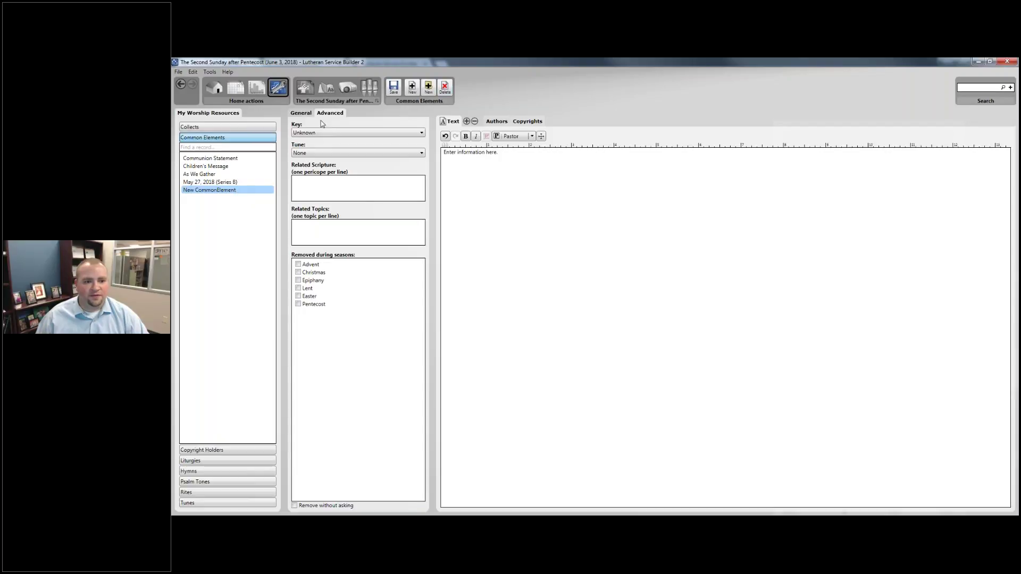
pyautogui.click(301, 113)
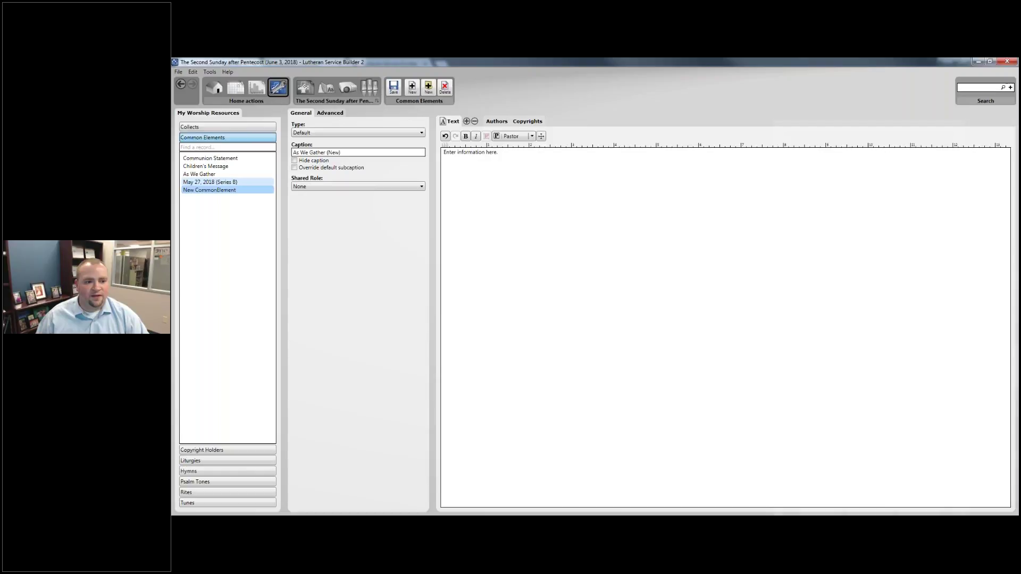
# Hide the element's caption and shorten it to 'As We Gather'.
pyautogui.click(210, 189)
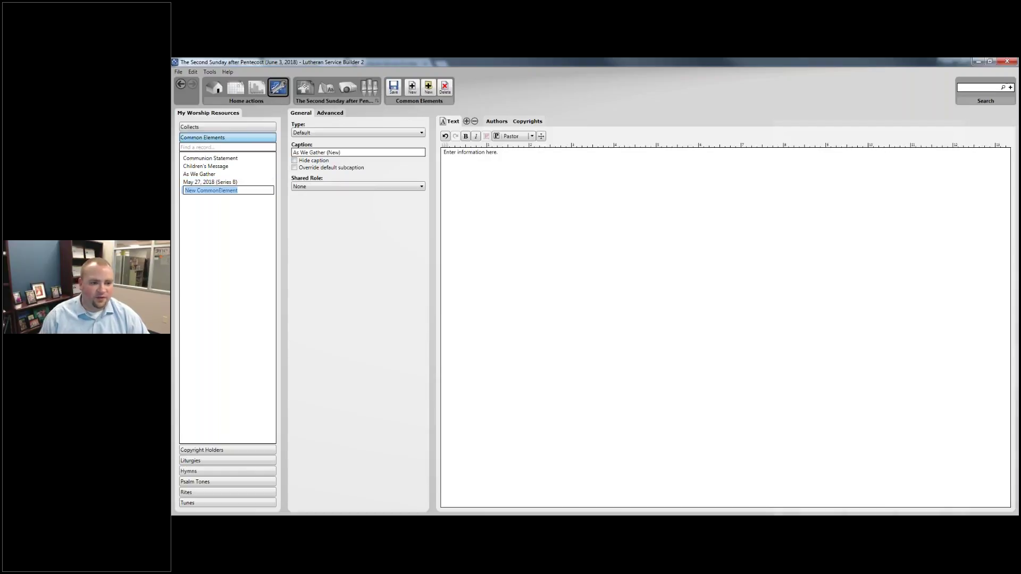
pyautogui.click(336, 159)
pyautogui.click(364, 153)
pyautogui.press('BackSpace')
pyautogui.press('BackSpace')
pyautogui.press('BackSpace')
pyautogui.press('BackSpace')
pyautogui.press('BackSpace')
pyautogui.press('BackSpace')
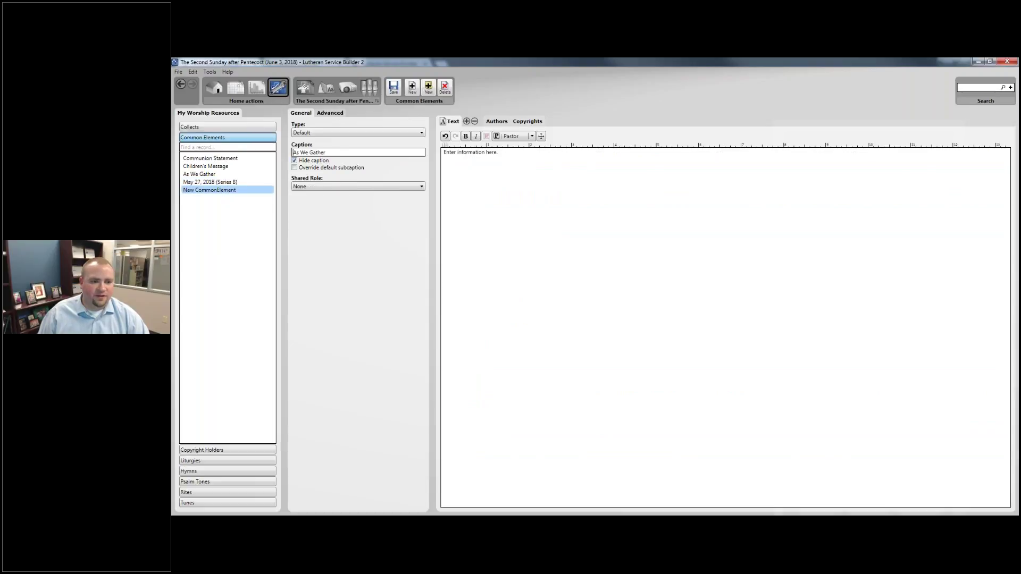
# Rename the list item to 'As We Gather (New)' and return to the service order.
pyautogui.click(217, 190)
pyautogui.write('As We Gather')
pyautogui.write('(New)')
pyautogui.press('Return')
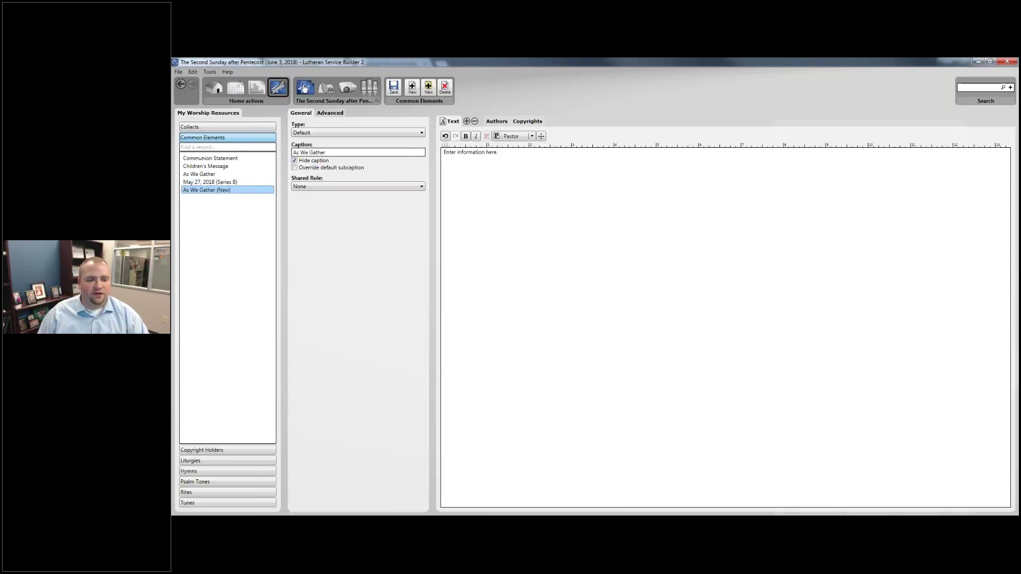
pyautogui.click(303, 88)
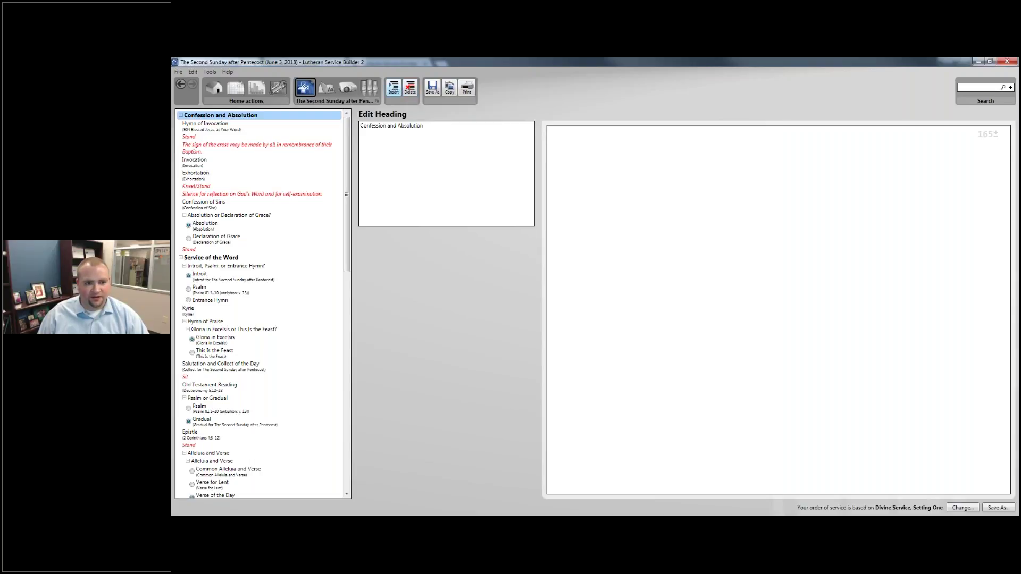
pyautogui.click(393, 88)
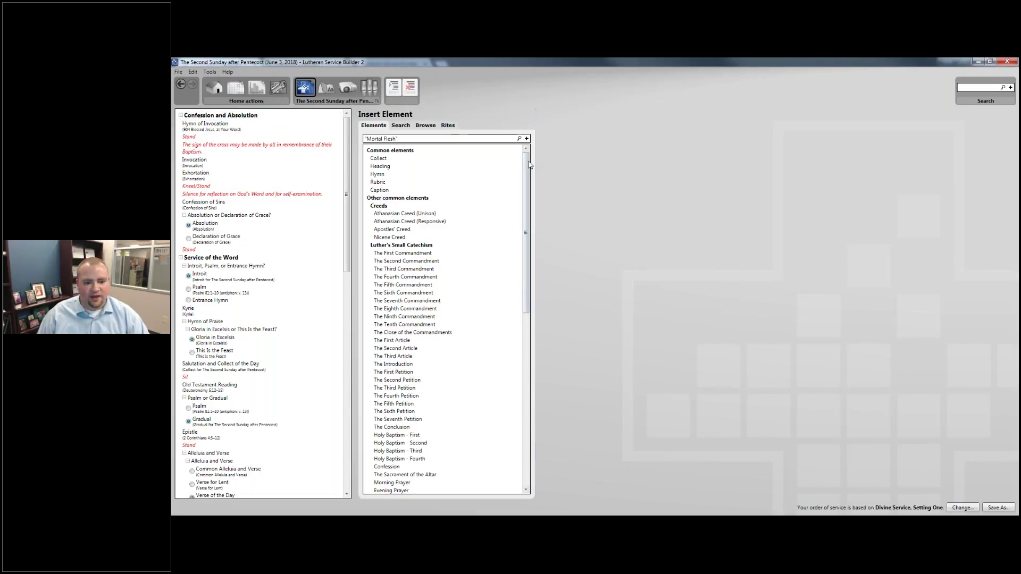
# Place the custom 'As We Gather (New)' element at the top of the service, before Confession and Absolution.
pyautogui.moveTo(528, 165); pyautogui.dragTo(527, 339)
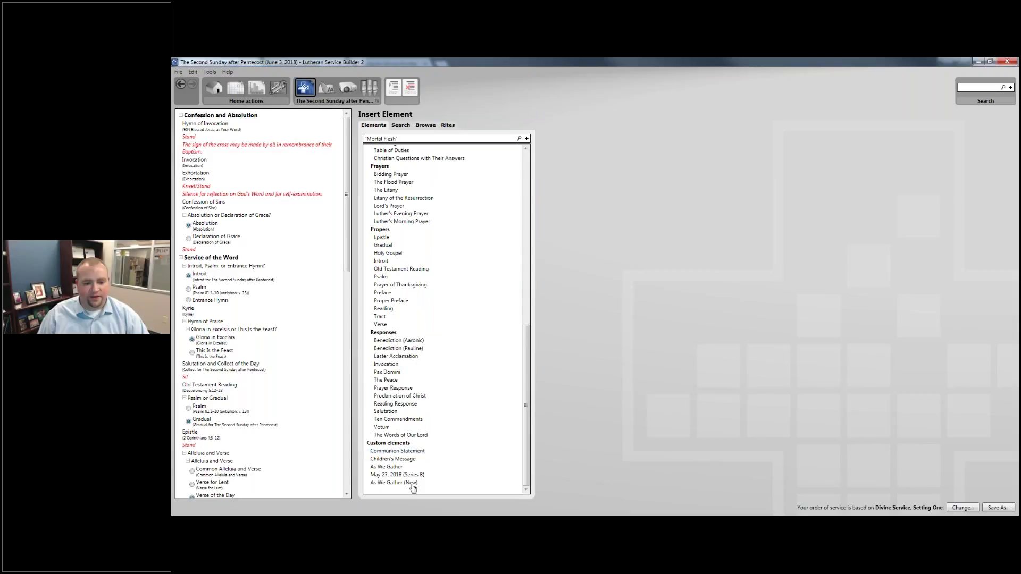
pyautogui.moveTo(425, 488); pyautogui.dragTo(254, 118)
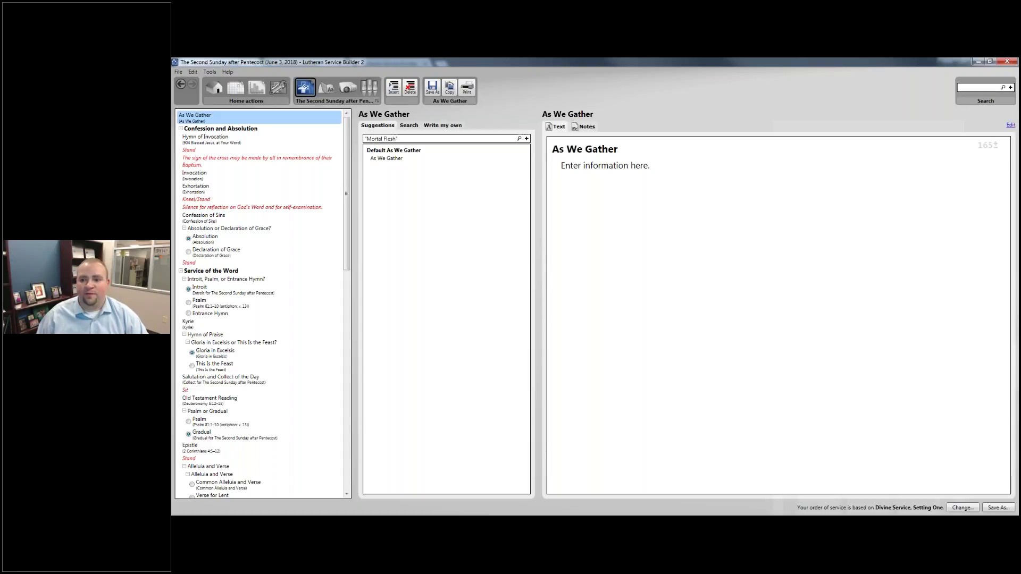
pyautogui.click(1010, 127)
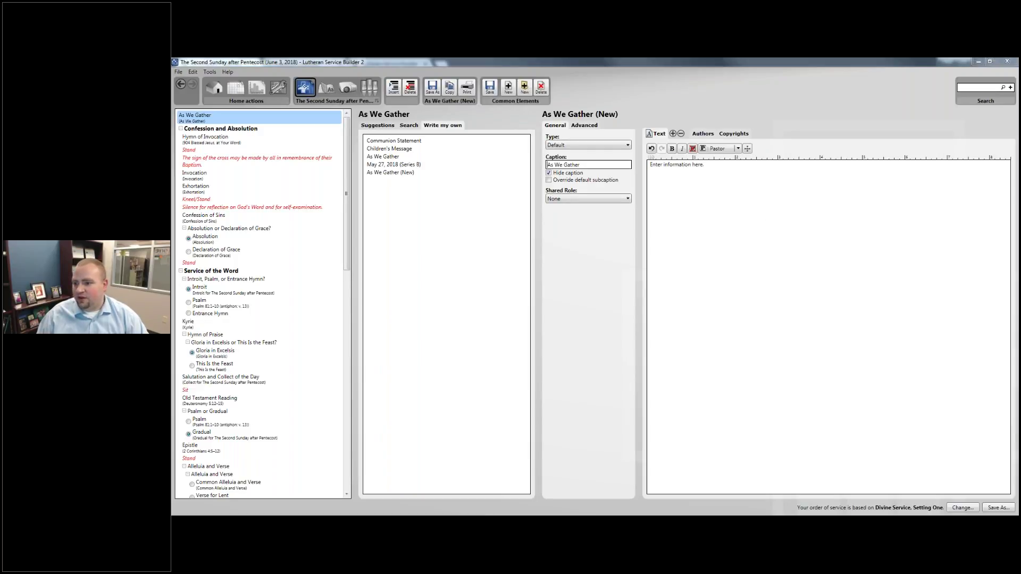
# Paste the Psalm 81:1 Sabbath welcome paragraph into As We Gather and save it.
pyautogui.click(851, 308)
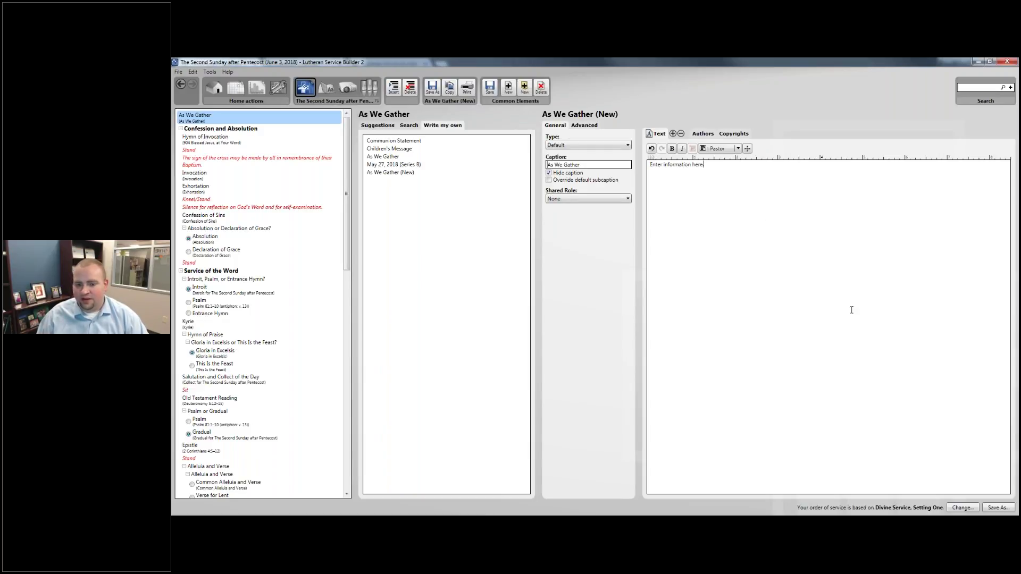
pyautogui.write('"Sing aloud to God our strength; shout for joy to the God of Jacob!" (Psalm 81:1). God ordained the Sabbath for the benefit of His people, as a source of refreshment and of joy. The Sabbath Day is the culmination of the week and gives meaning to all of the other days. With joy we gather for worship on the Lord\'s Day. He is here! We have much to celebrate!')
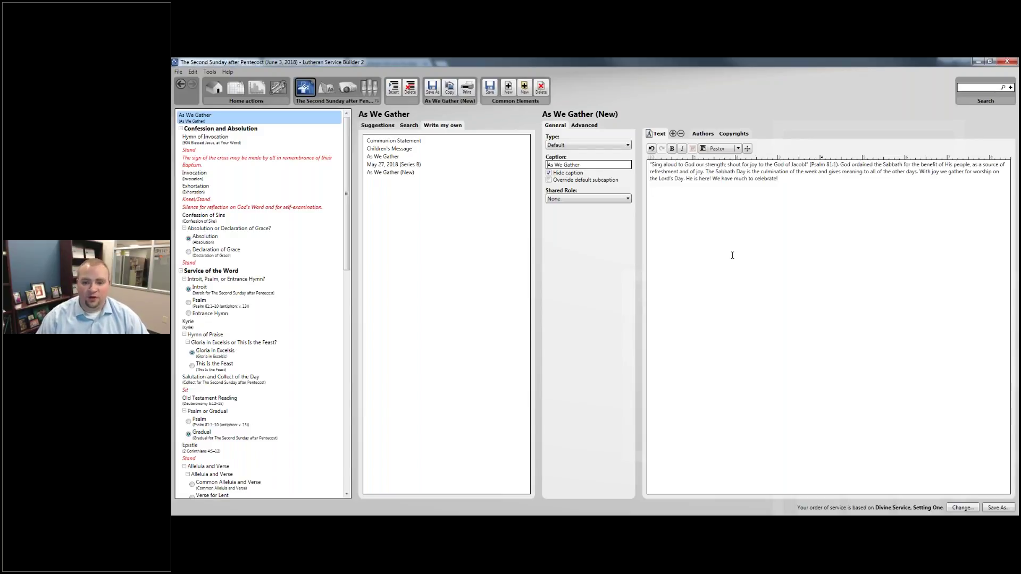
pyautogui.click(490, 89)
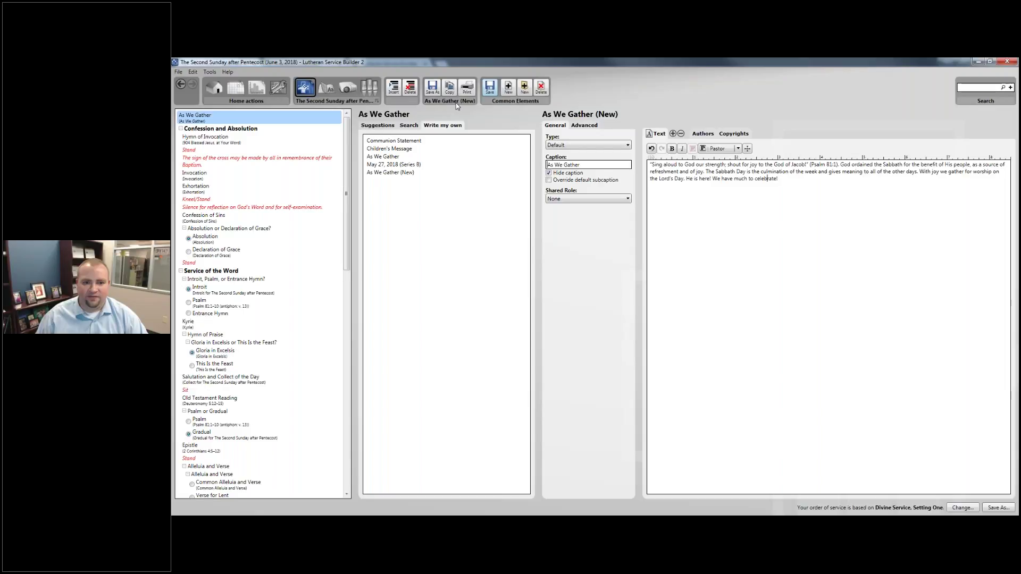
pyautogui.click(224, 139)
pyautogui.click(234, 129)
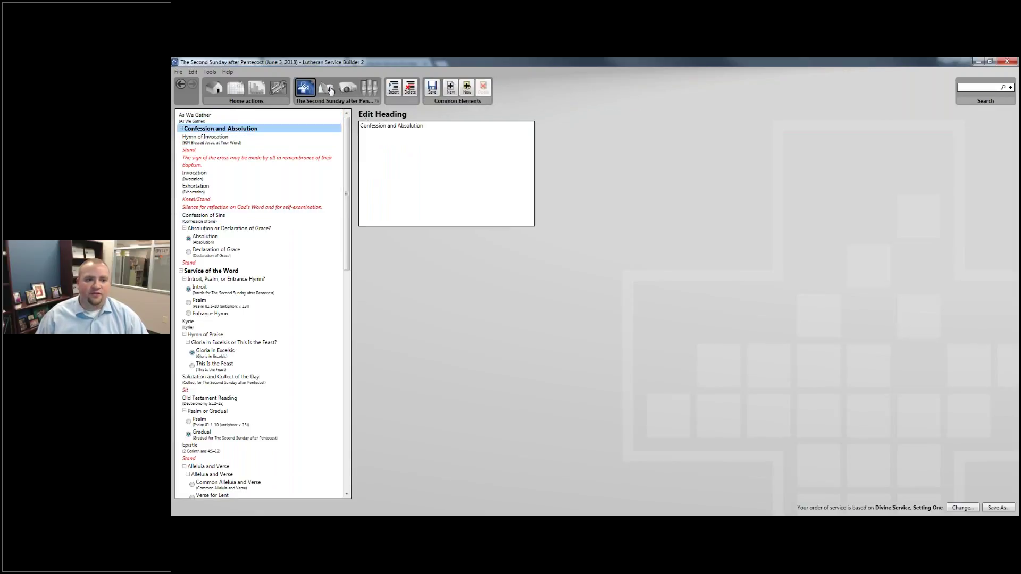
pyautogui.click(329, 88)
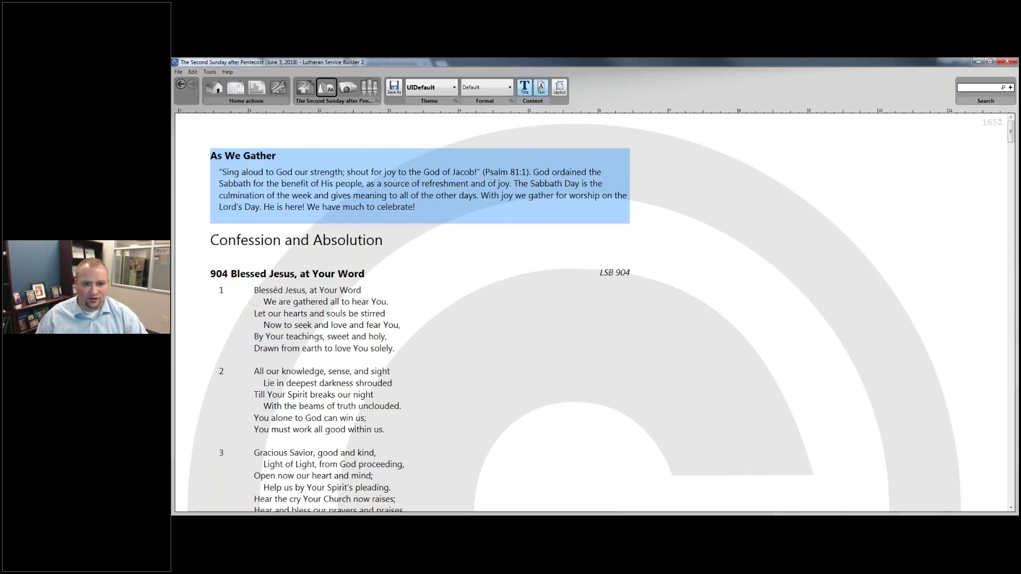
pyautogui.click(542, 89)
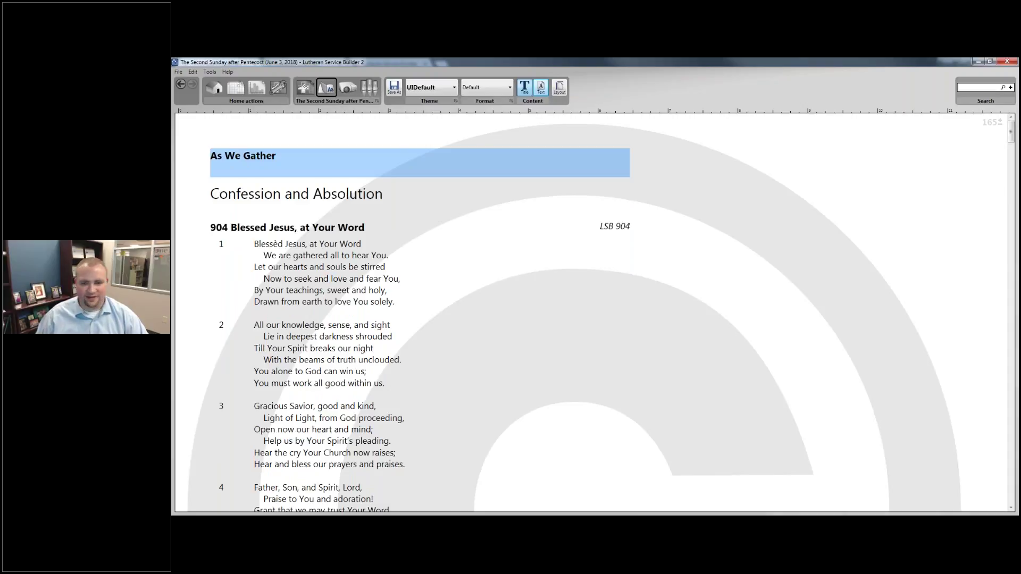
pyautogui.click(543, 91)
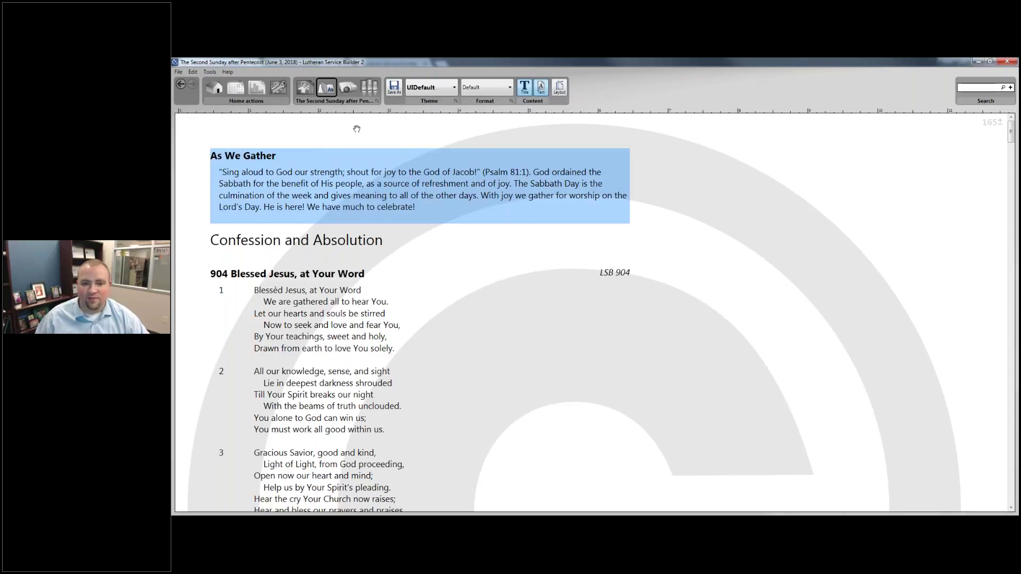
pyautogui.click(307, 91)
pyautogui.click(229, 162)
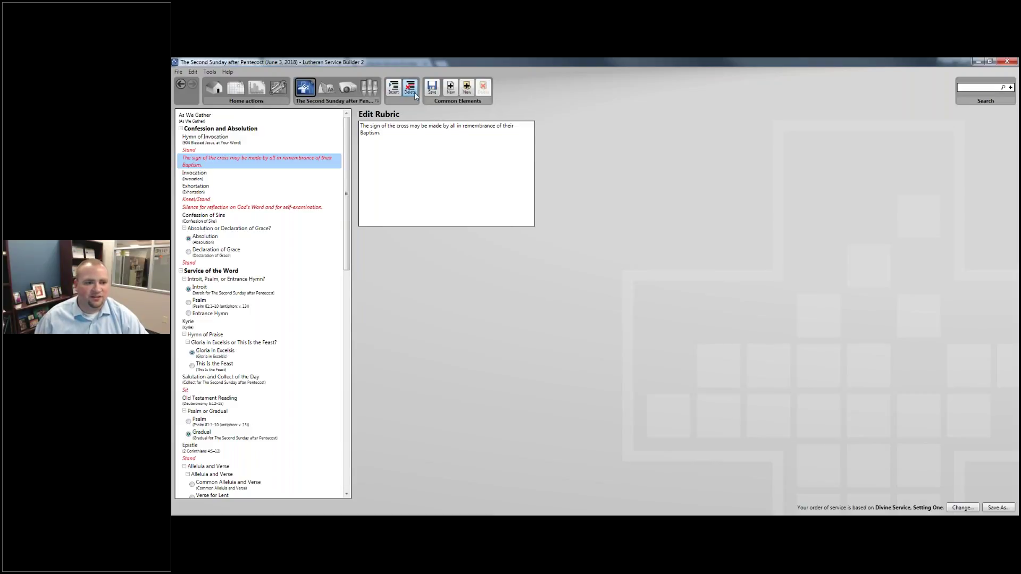
# Delete the sign-of-the-cross rubric, the silence-for-reflection rubric and the greeting rubric after Prayer of the Church.
pyautogui.click(413, 92)
pyautogui.click(268, 193)
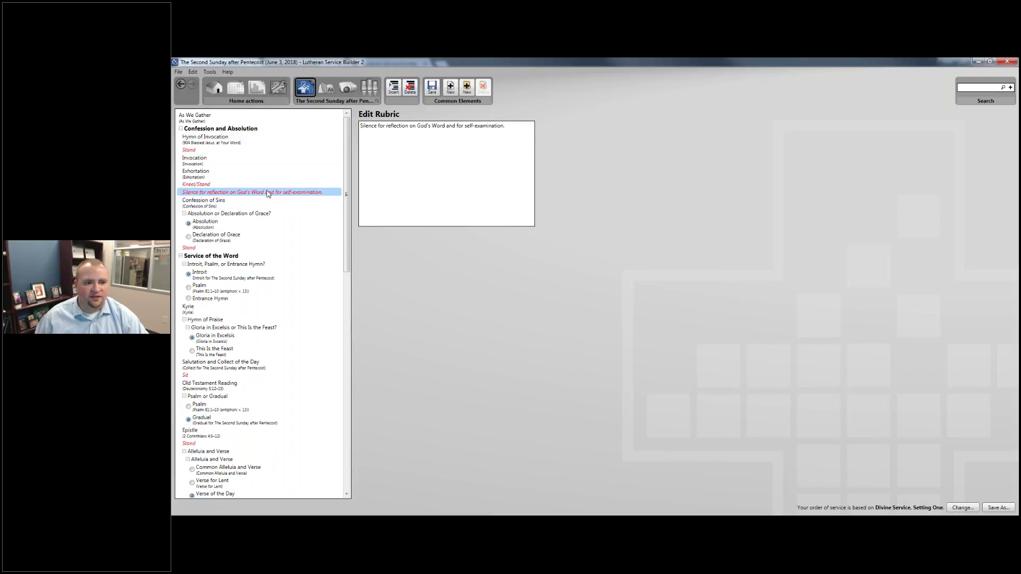
pyautogui.rightClick(267, 193)
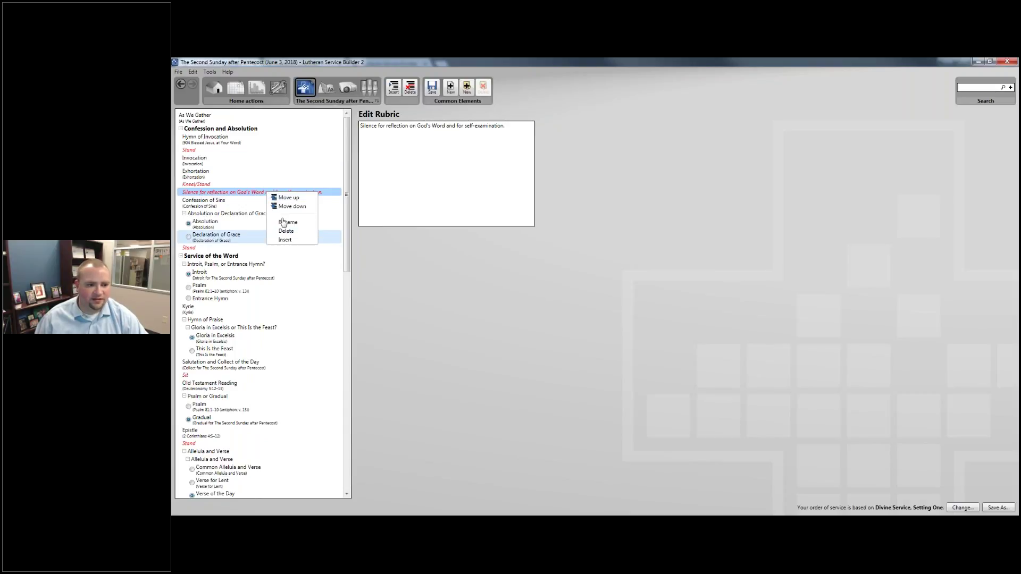
pyautogui.click(286, 230)
pyautogui.scroll(-6, 260, 183)
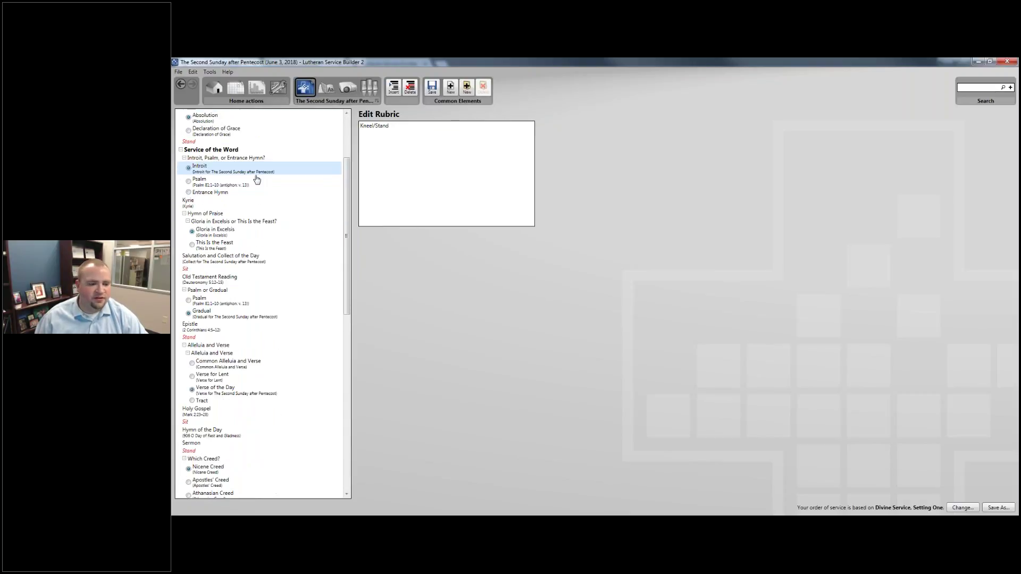
pyautogui.scroll(-4, 257, 185)
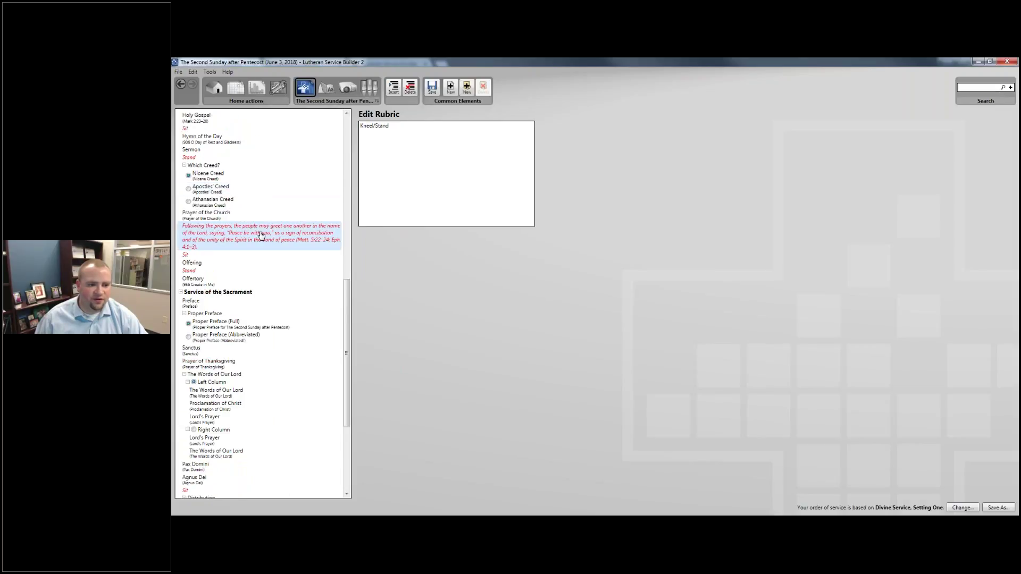
pyautogui.click(260, 235)
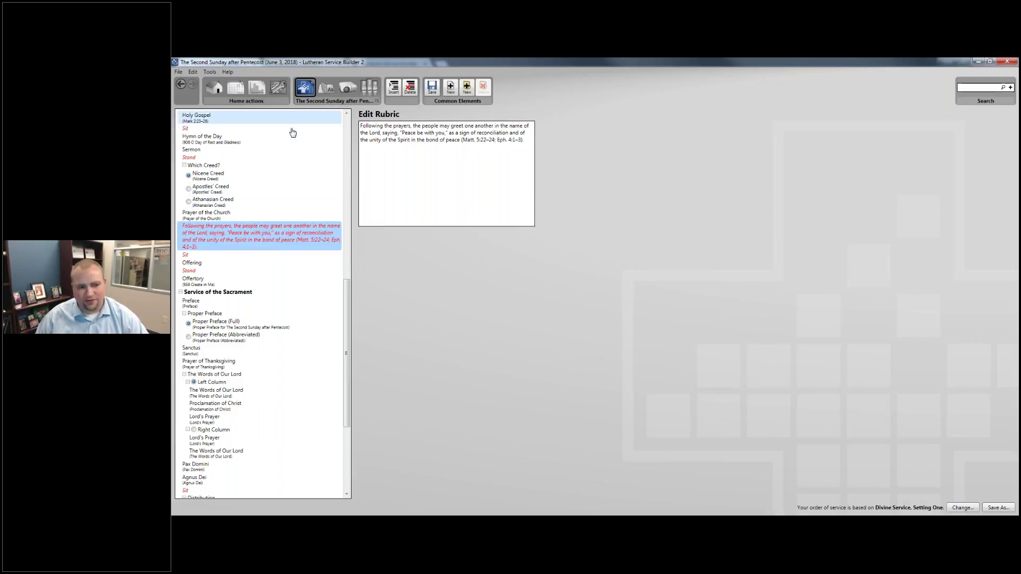
pyautogui.rightClick(252, 228)
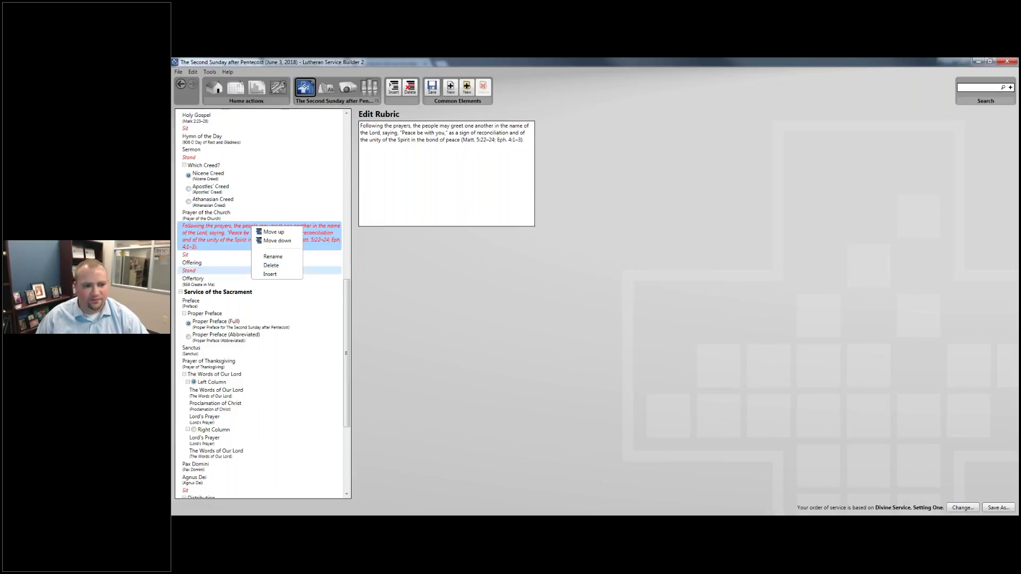
pyautogui.click(271, 265)
pyautogui.scroll(-5, 261, 336)
pyautogui.click(239, 337)
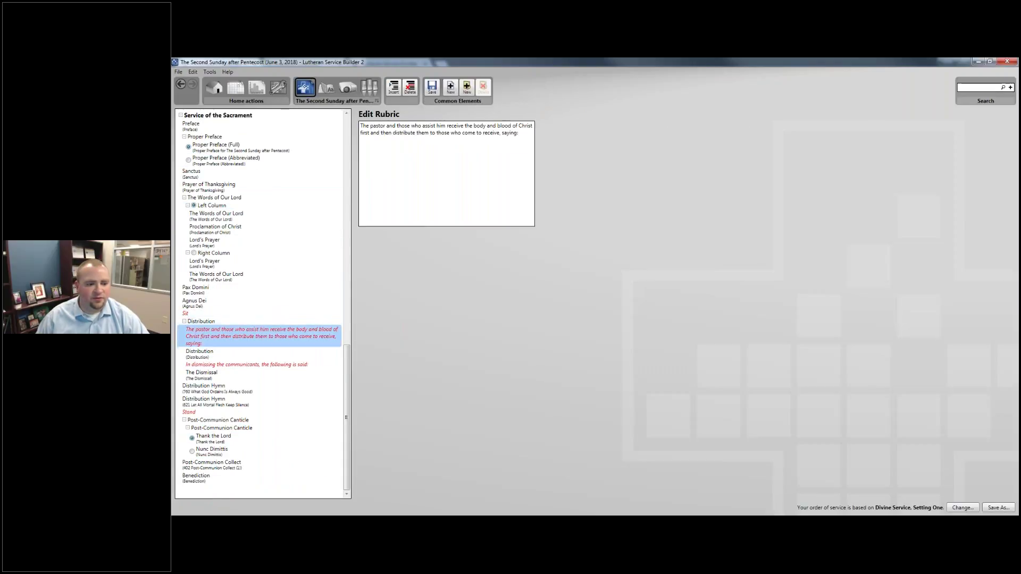
# Inspect the Distribution heading, its rubrics and the Distribution element.
pyautogui.click(234, 321)
pyautogui.click(238, 337)
pyautogui.click(232, 353)
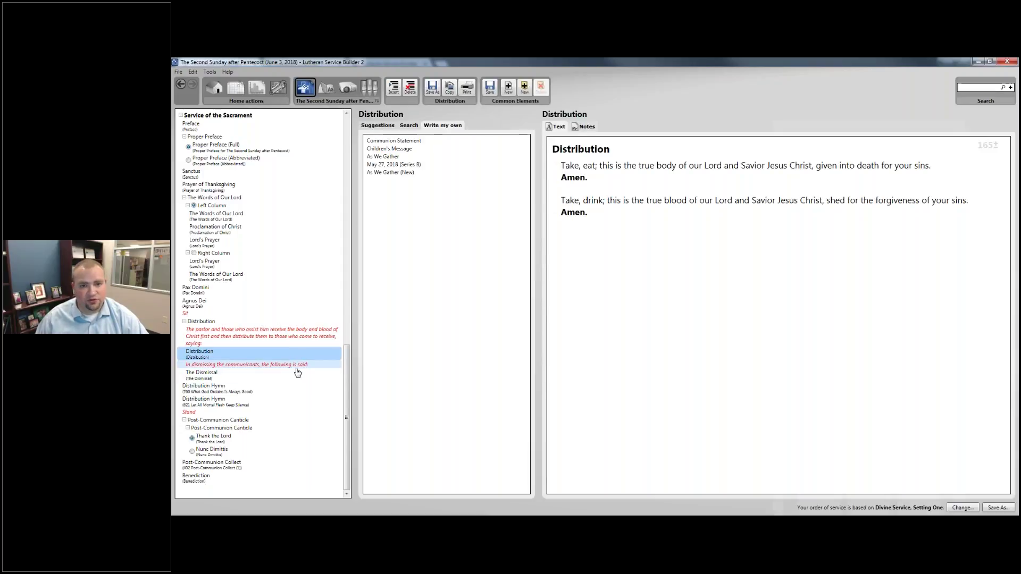
pyautogui.click(296, 367)
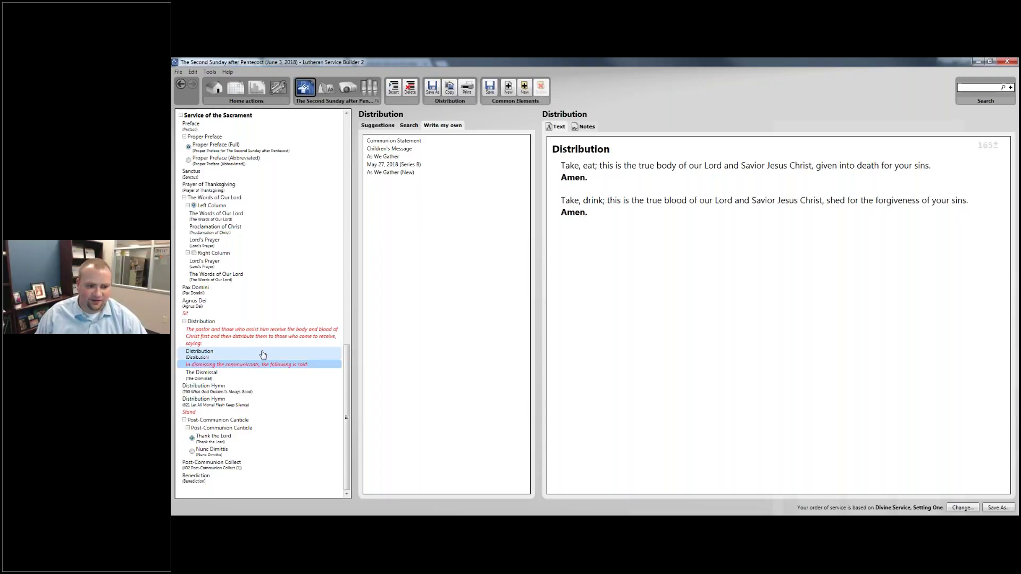
pyautogui.click(236, 347)
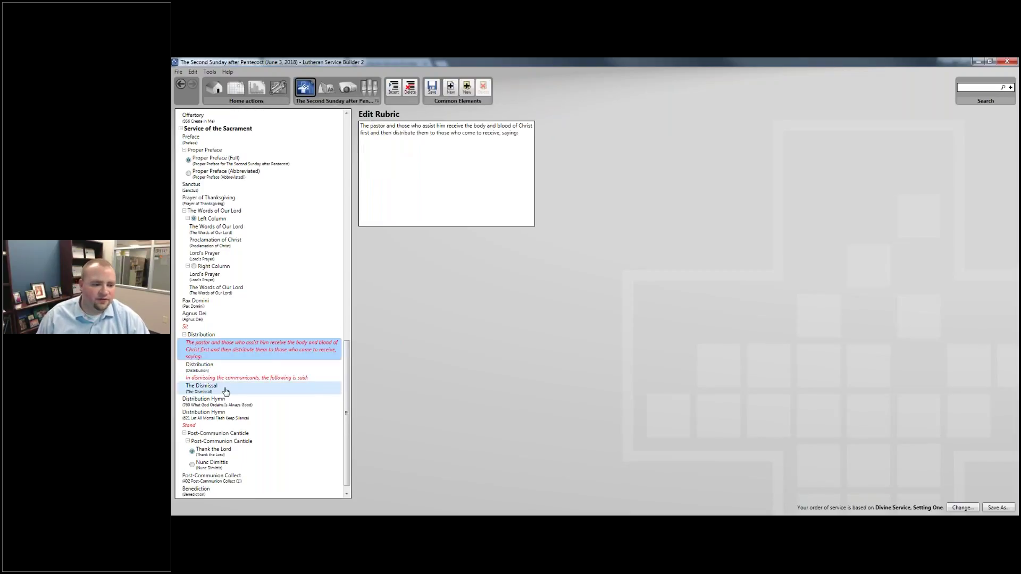
# Remove The Dismissal, the dismissing-the-communicants rubric and the pastor's distribution rubric.
pyautogui.click(208, 387)
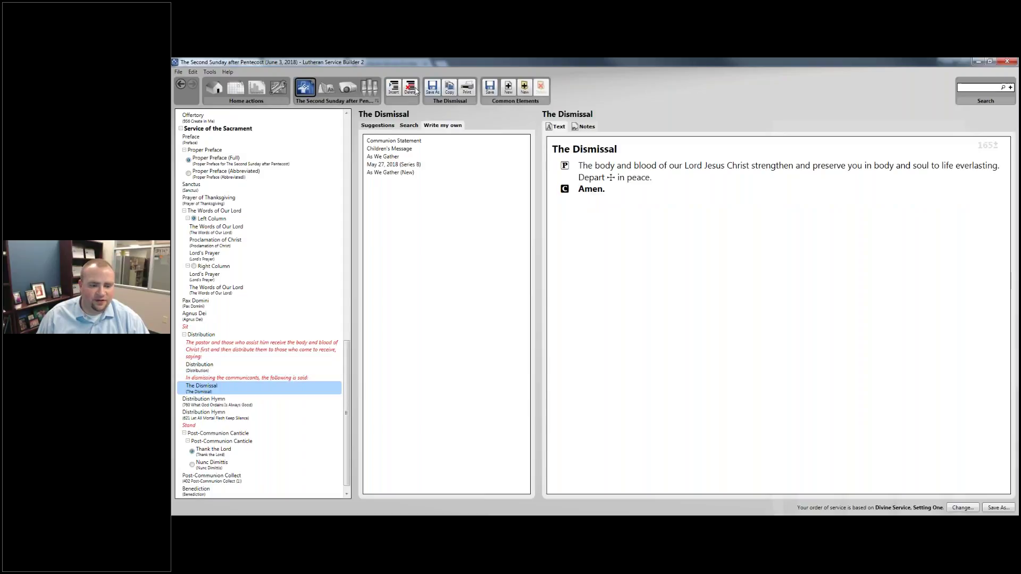
pyautogui.click(410, 88)
pyautogui.click(200, 366)
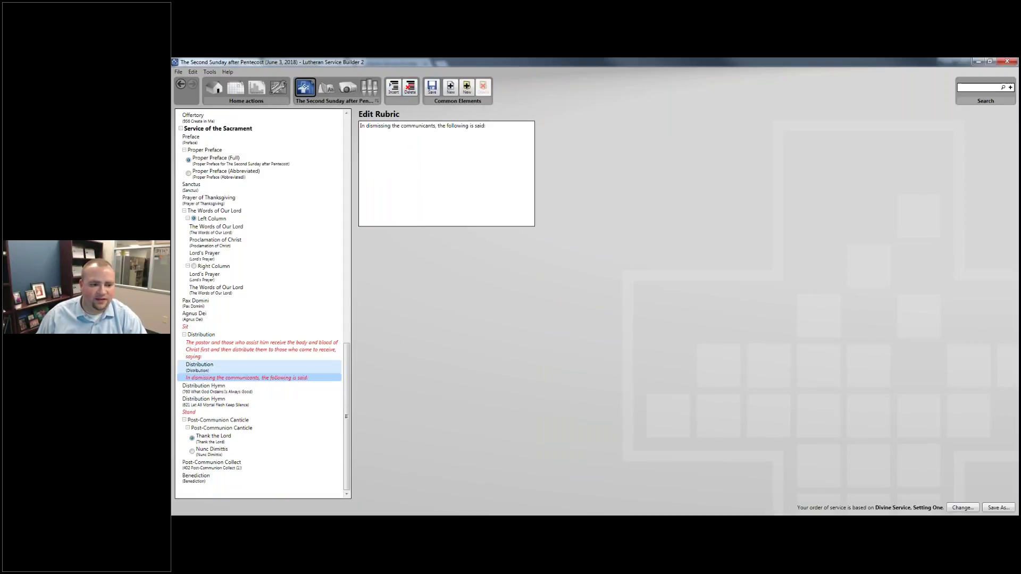
pyautogui.click(234, 378)
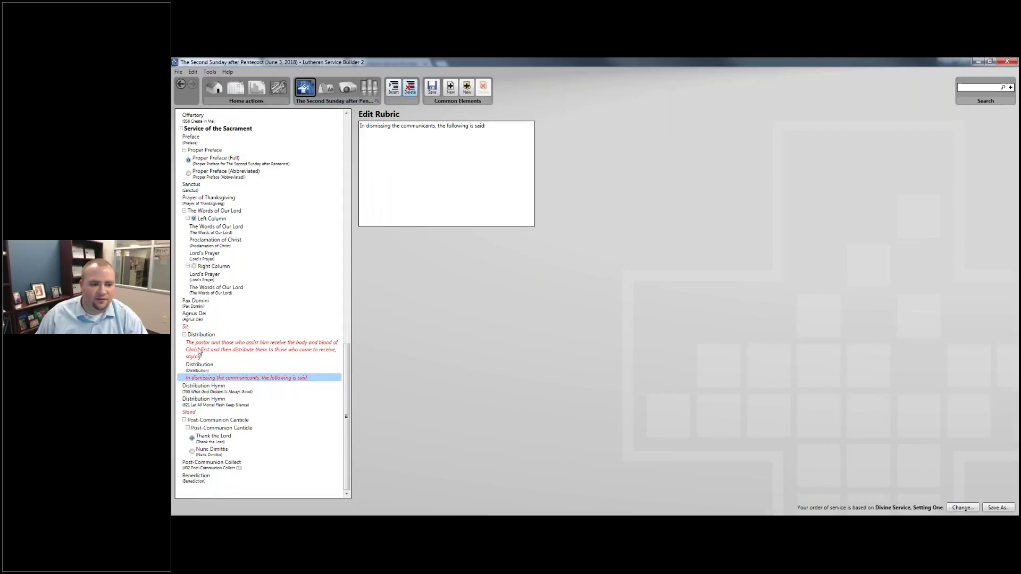
pyautogui.press('Delete')
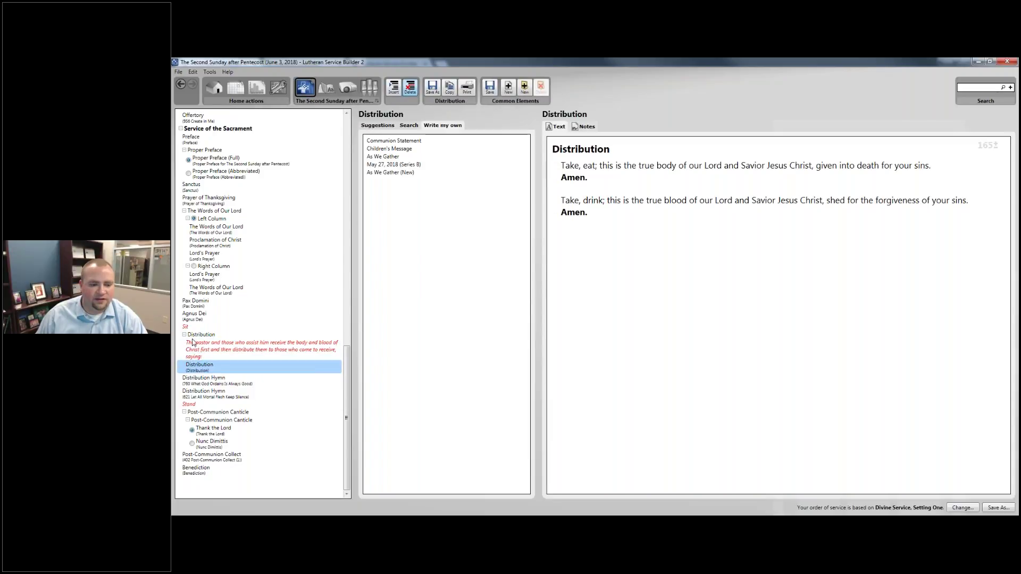
pyautogui.click(201, 355)
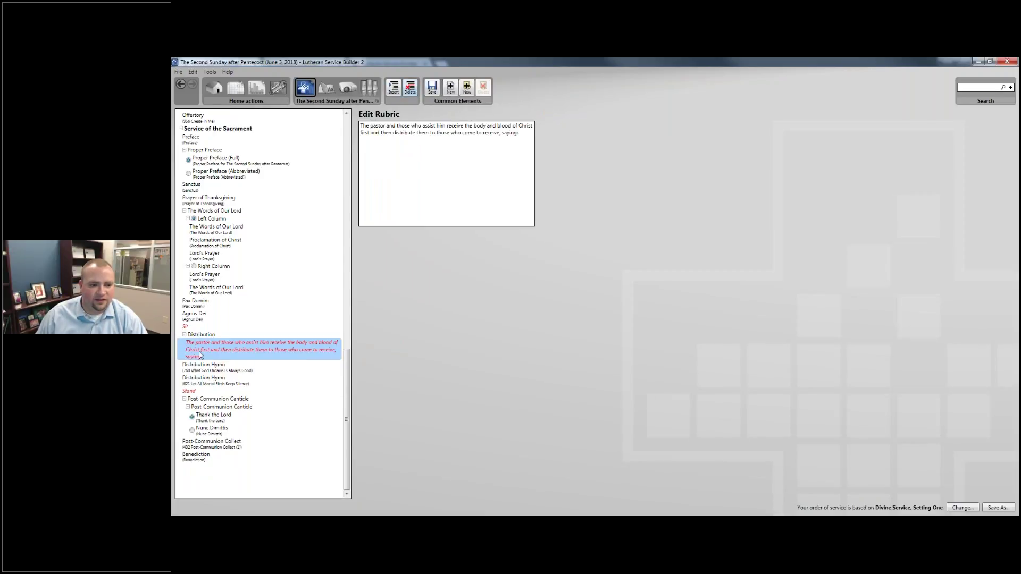
pyautogui.press('Delete')
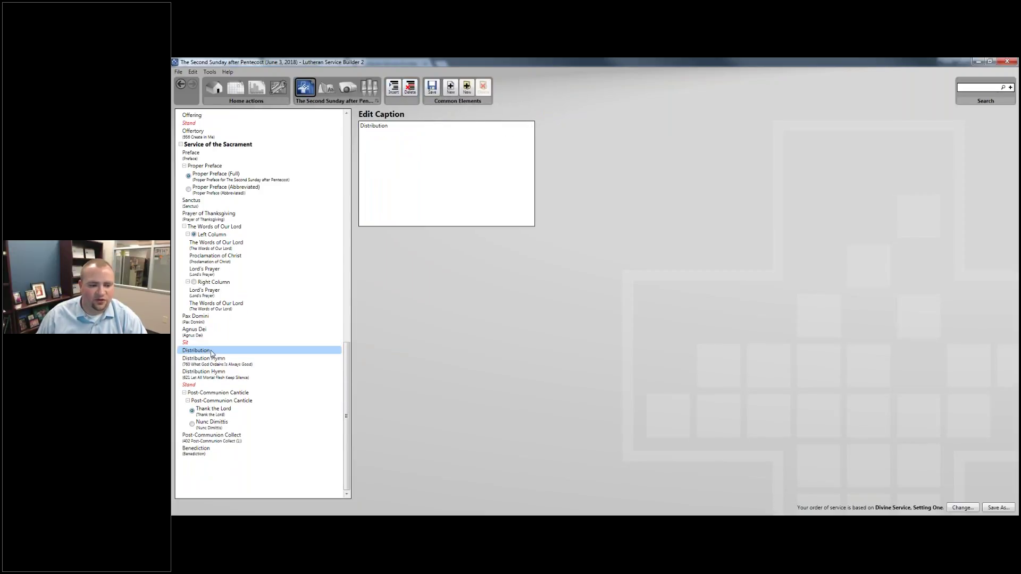
# Review both Distribution Hymns, including 621, and display the Benediction text.
pyautogui.click(211, 360)
pyautogui.click(214, 374)
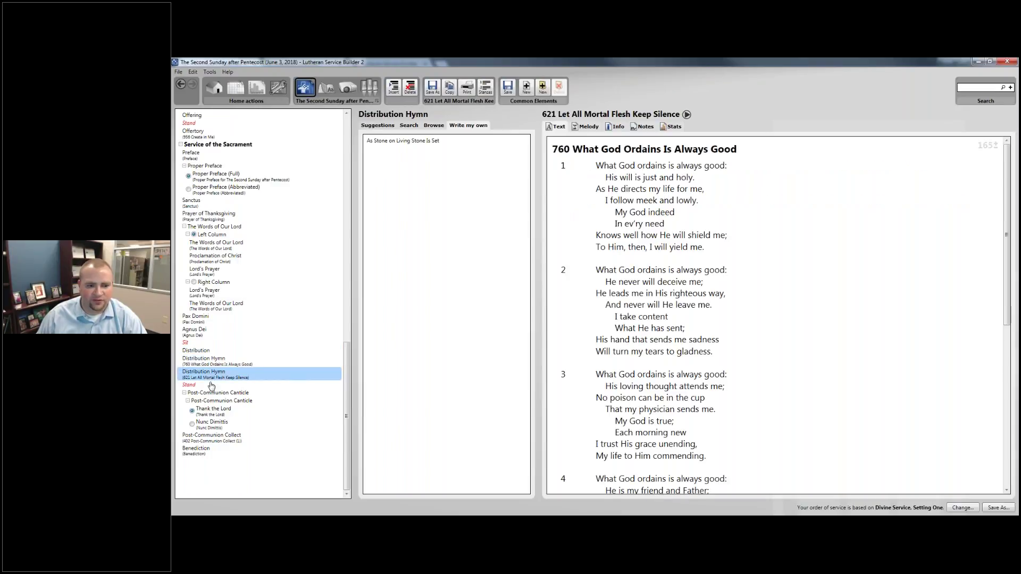
pyautogui.click(209, 454)
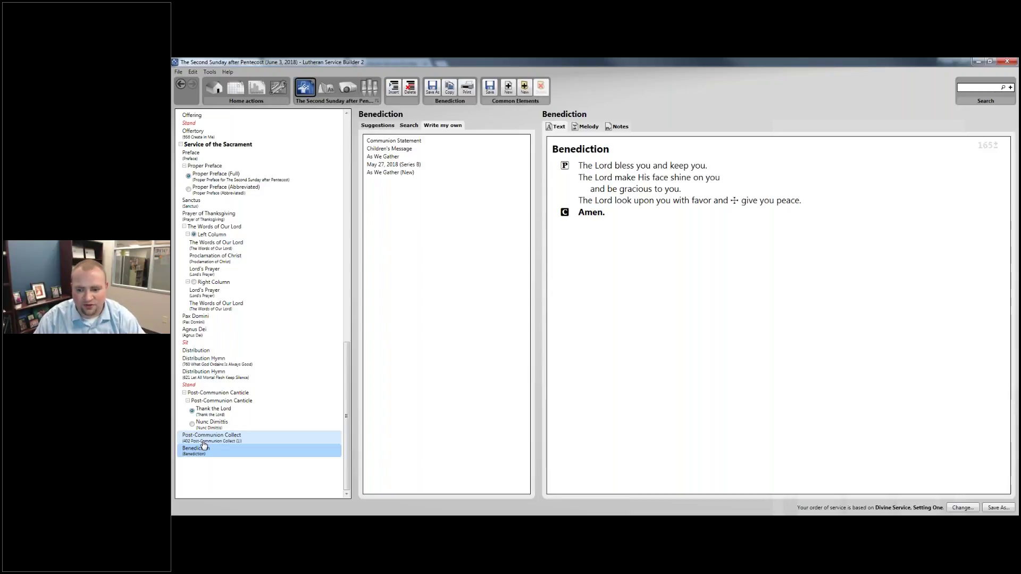
pyautogui.click(394, 87)
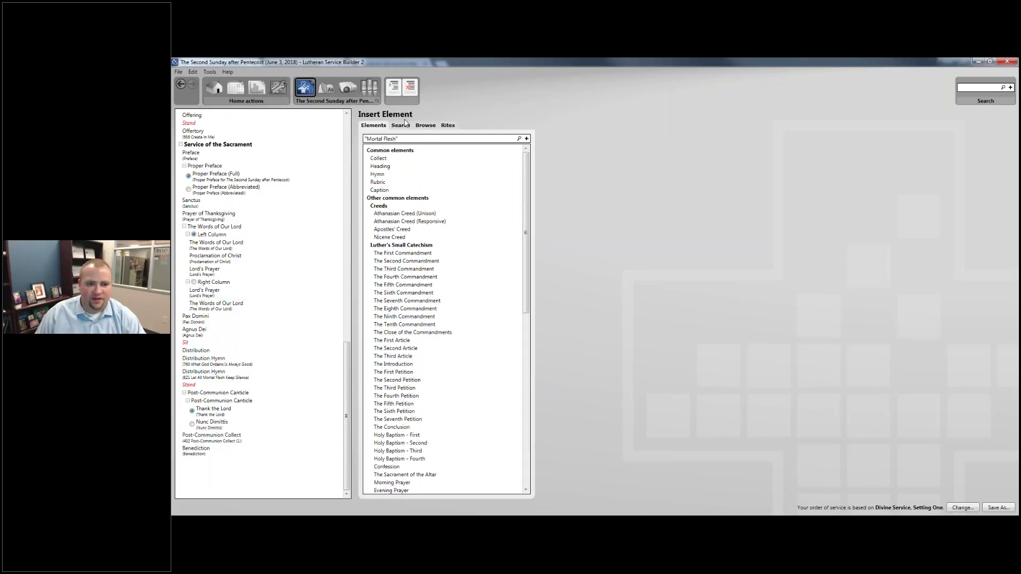
# Insert a Hymn element below the Benediction and rename it 'Closing Hymn'.
pyautogui.click(384, 166)
pyautogui.click(384, 175)
pyautogui.moveTo(385, 178); pyautogui.dragTo(196, 456)
pyautogui.click(187, 462)
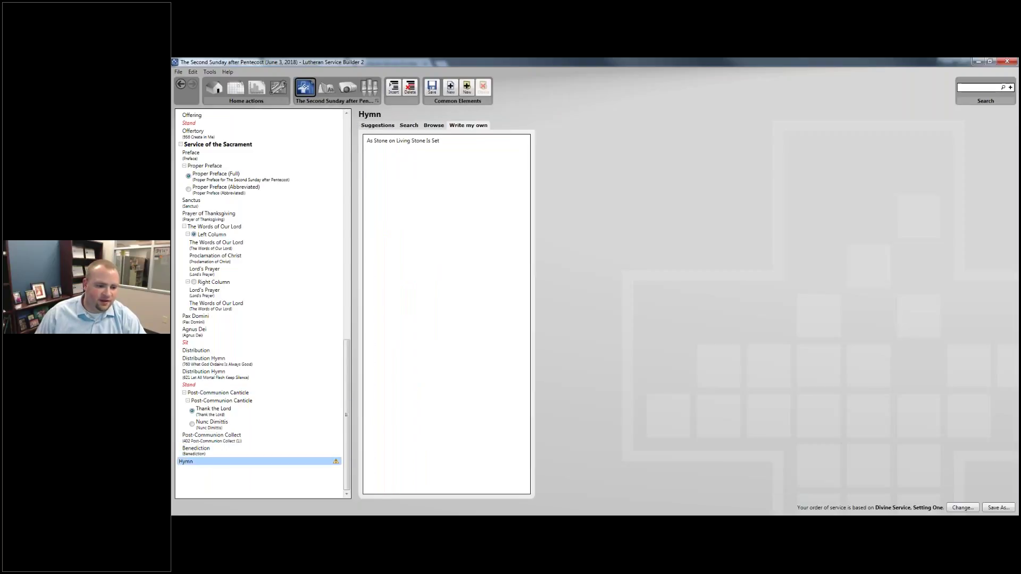
pyautogui.click(187, 463)
pyautogui.write('Closing ')
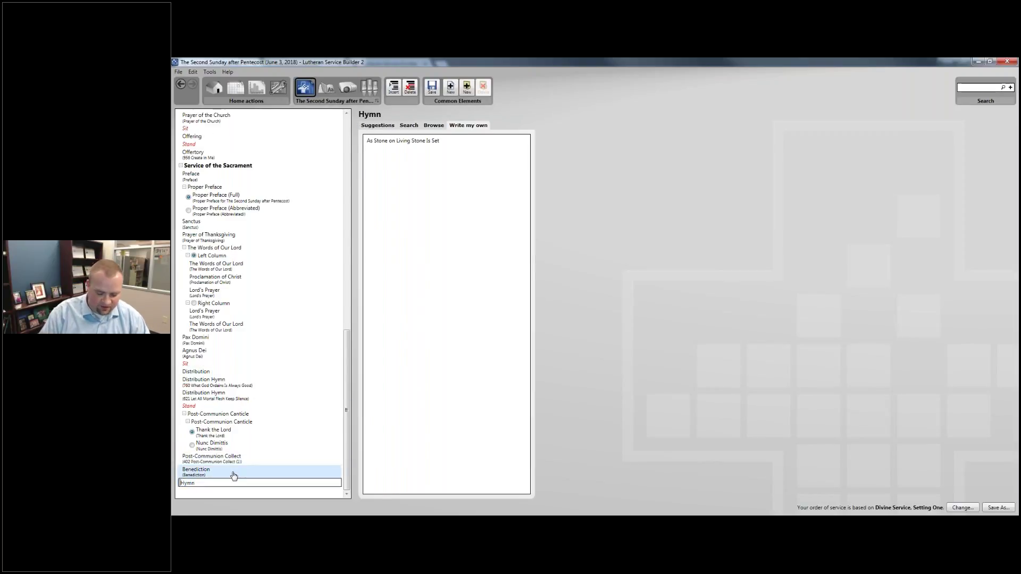
pyautogui.write('Hym')
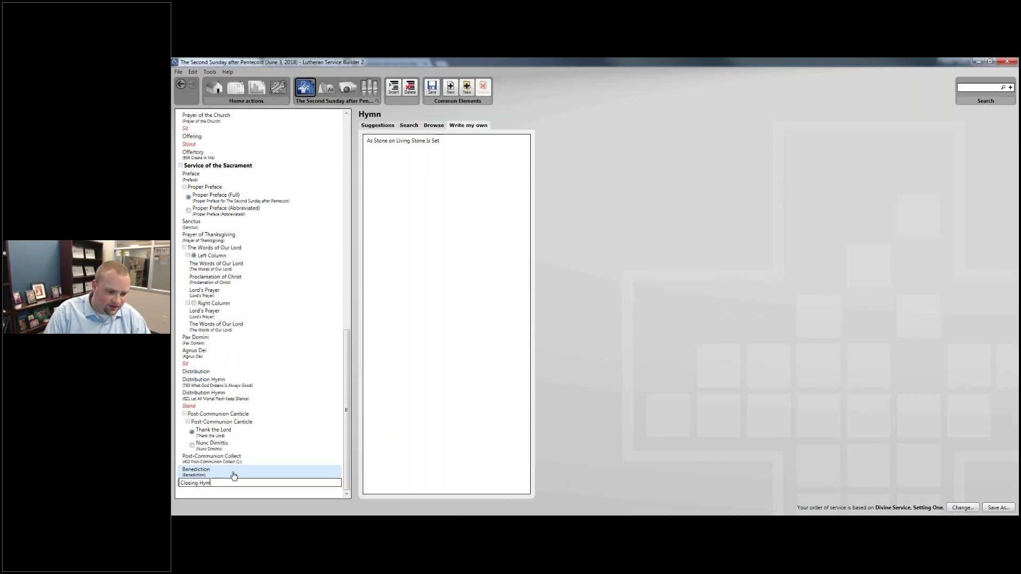
pyautogui.press('Return')
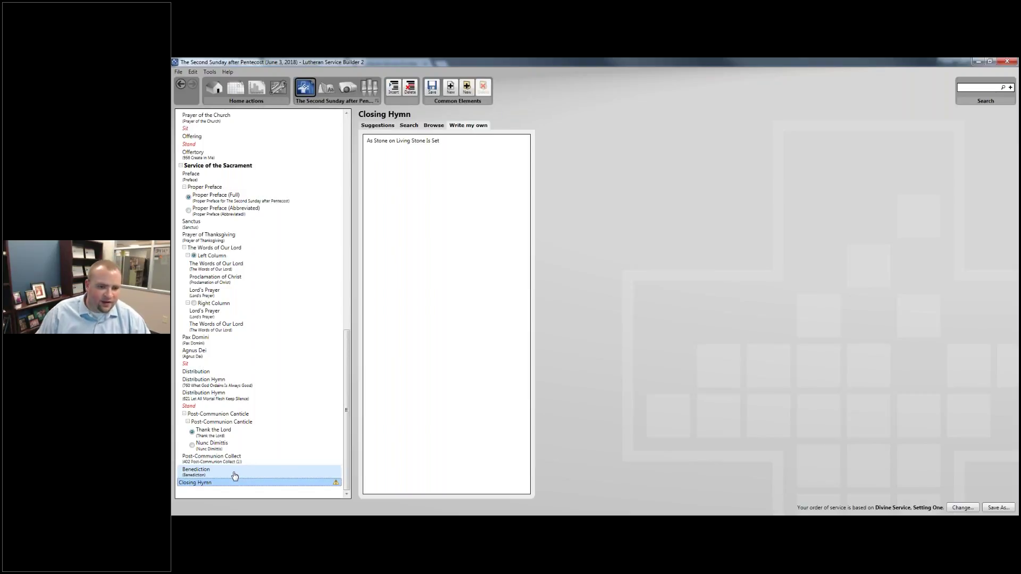
pyautogui.click(196, 471)
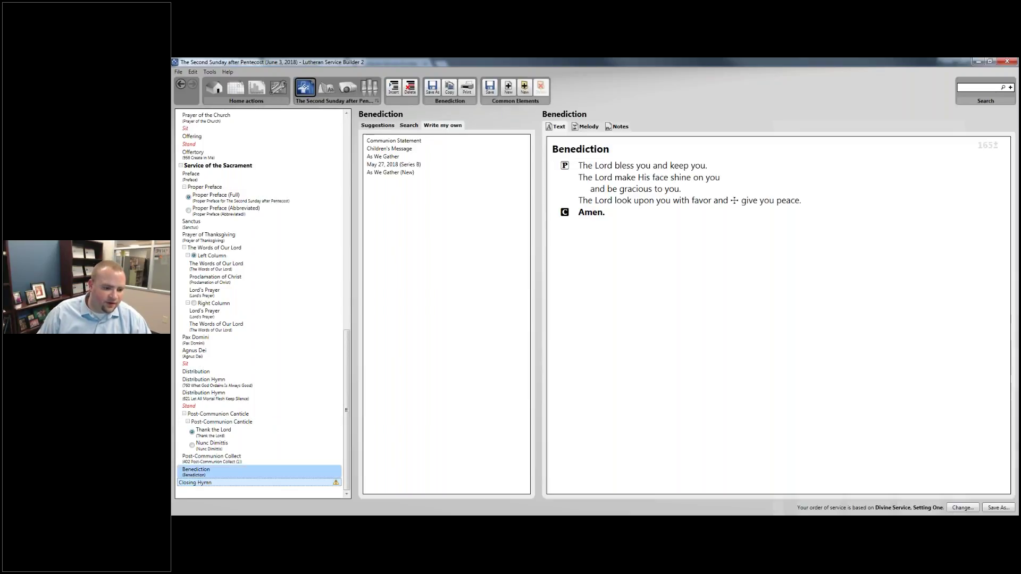
# Preview the suggested closing hymns 906 O Day of Rest and Gladness and 654 Your Kingdom, O God.
pyautogui.click(196, 483)
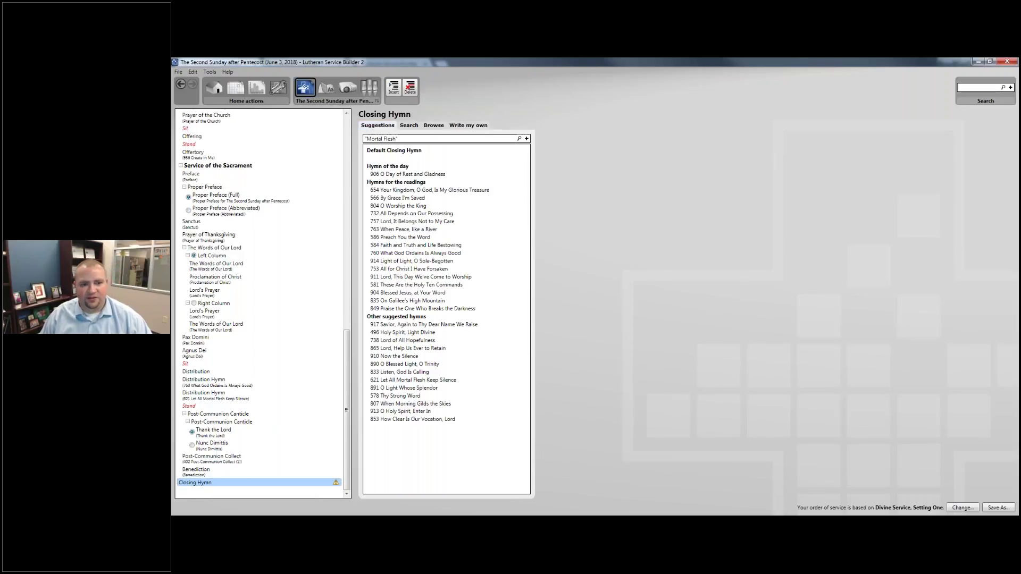
pyautogui.click(415, 158)
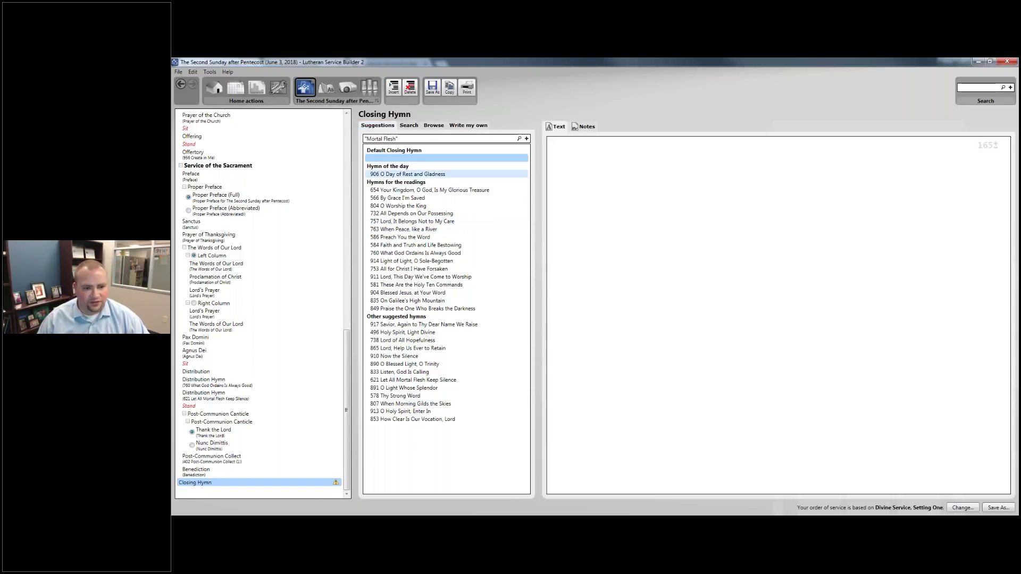
pyautogui.click(407, 174)
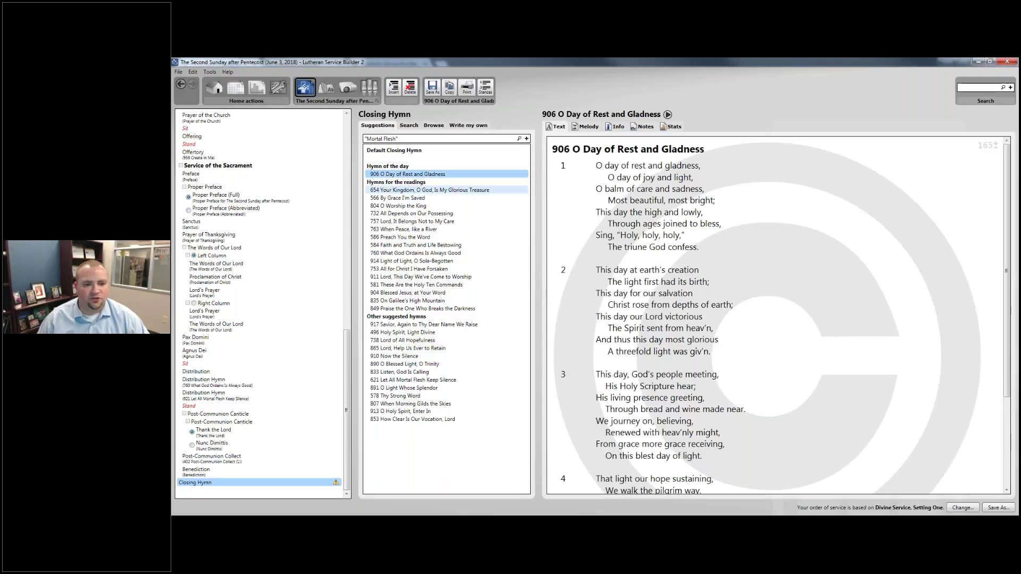
pyautogui.click(410, 190)
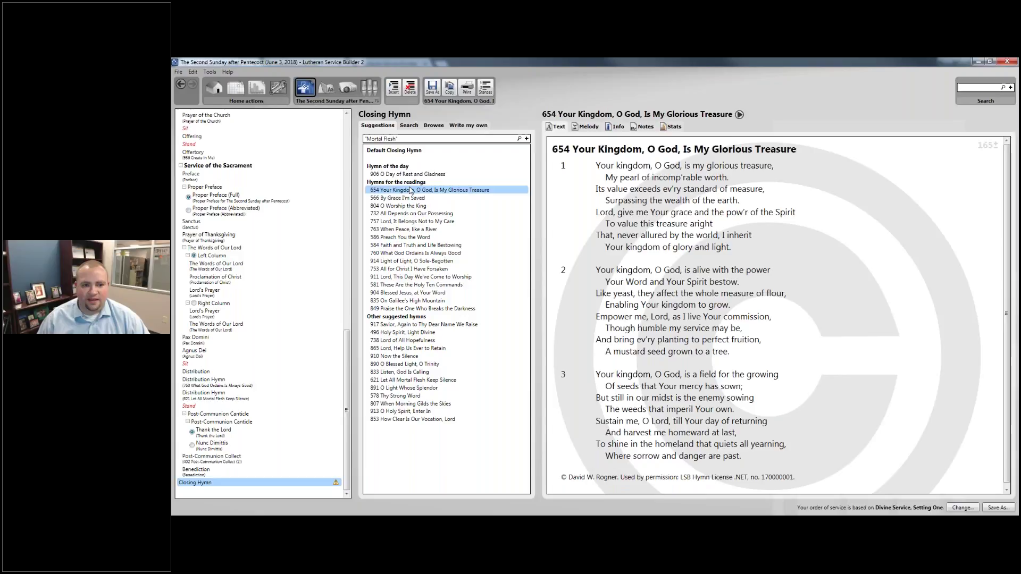
# Search hymns for 'Trinity' and assign 794 The Lord, My God, Be Praised to the Closing Hymn.
pyautogui.click(409, 126)
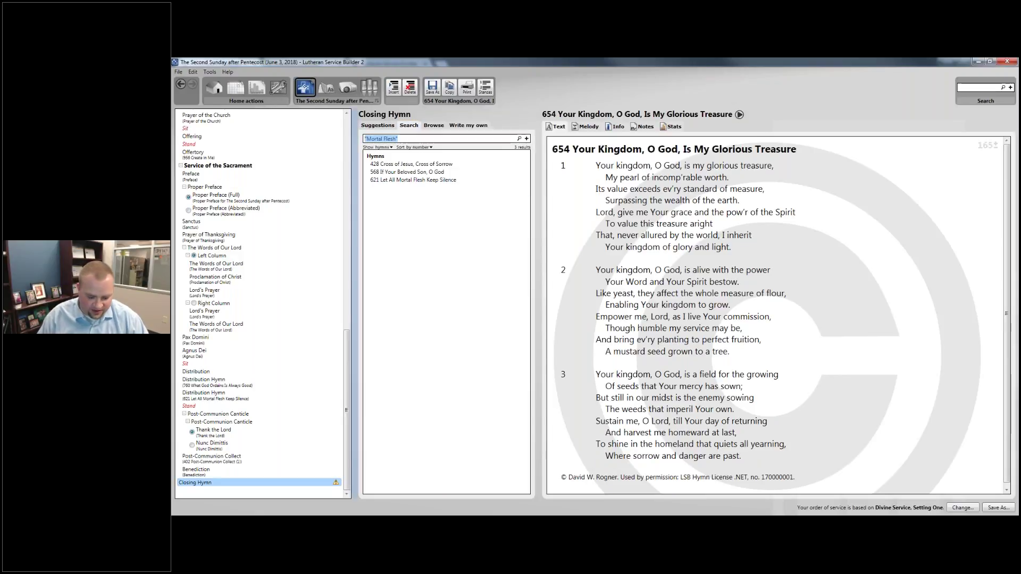
pyautogui.write('Trinity')
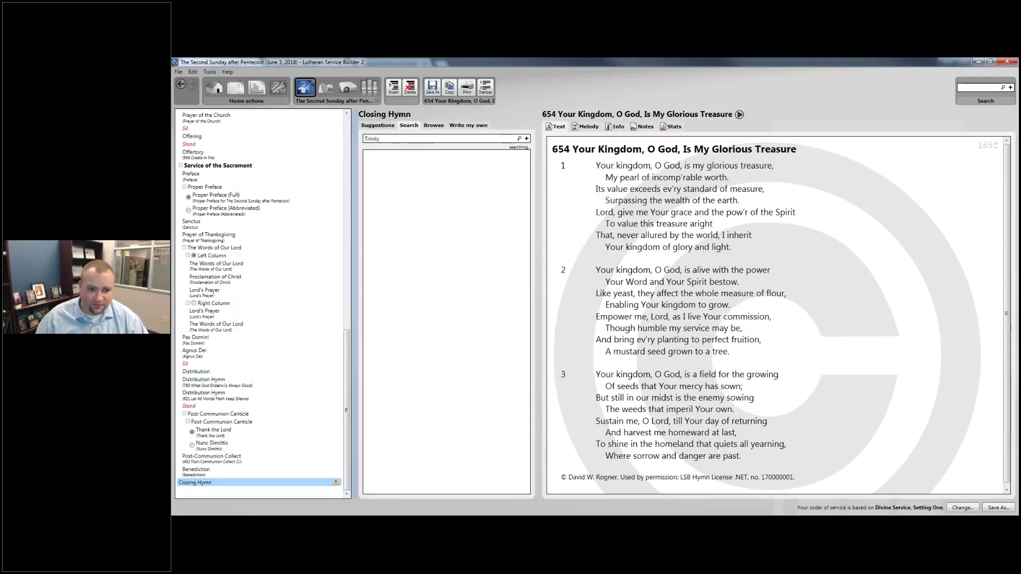
pyautogui.press('Return')
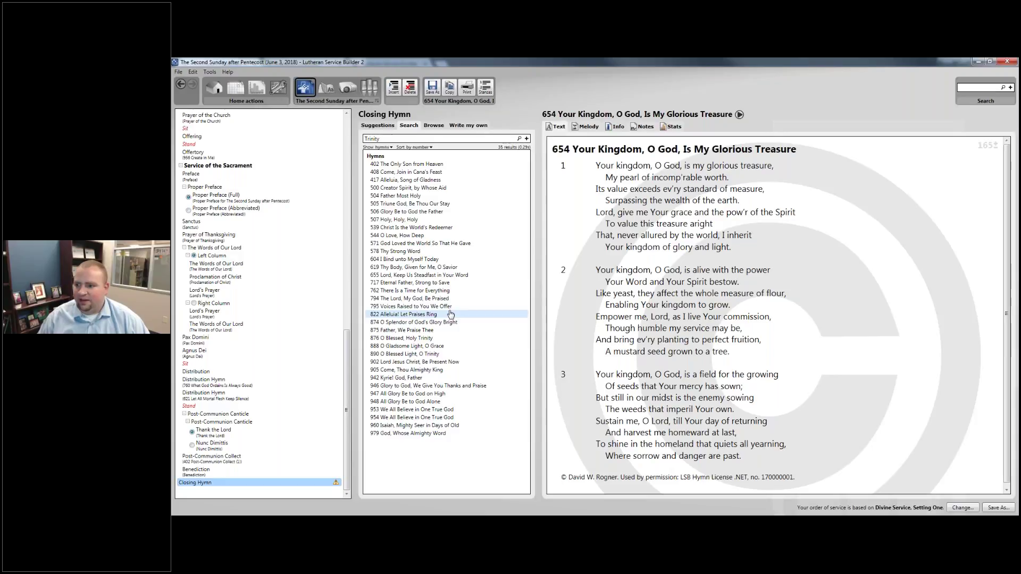
pyautogui.click(434, 301)
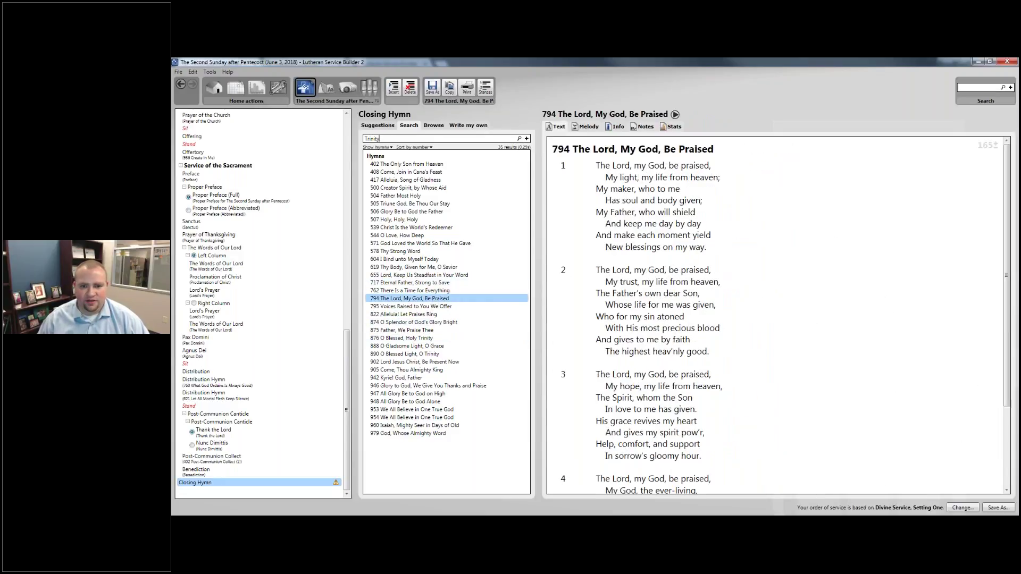
pyautogui.click(615, 127)
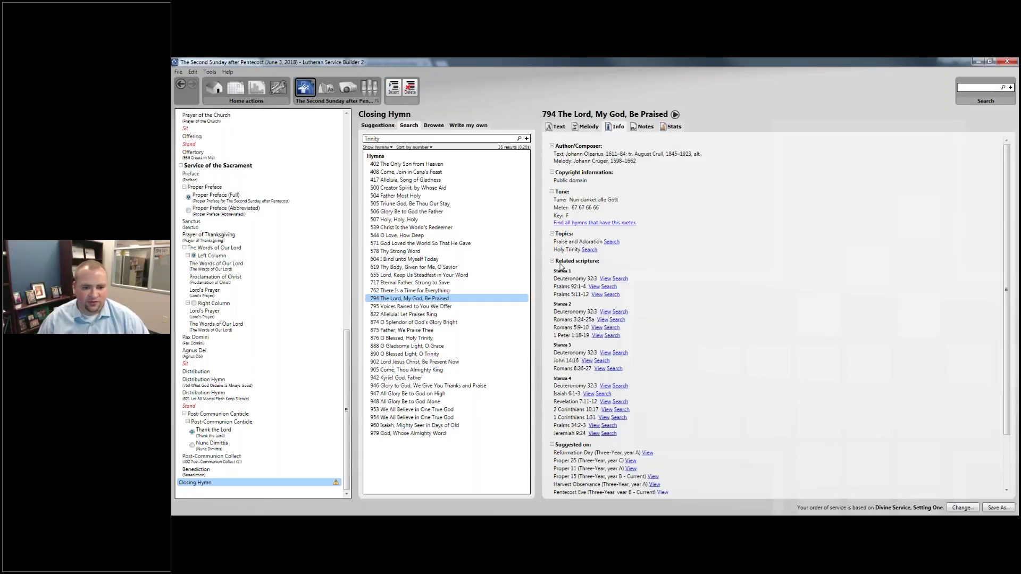
pyautogui.moveTo(404, 299); pyautogui.dragTo(328, 487)
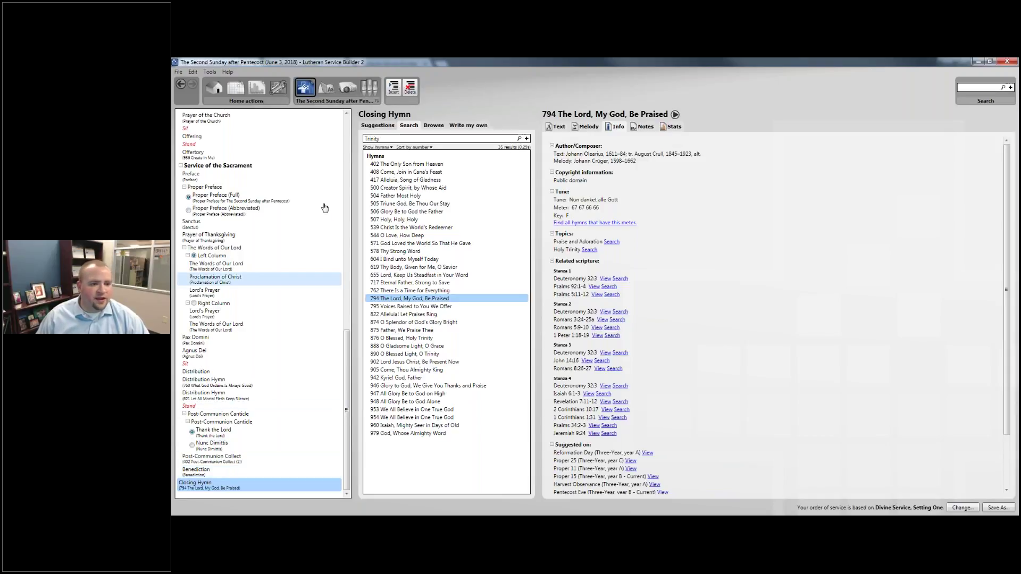
# Scroll back up the outline to show the Salutation and Collect of the Day.
pyautogui.scroll(10, 322, 205)
pyautogui.scroll(-10, 319, 205)
pyautogui.scroll(10, 294, 212)
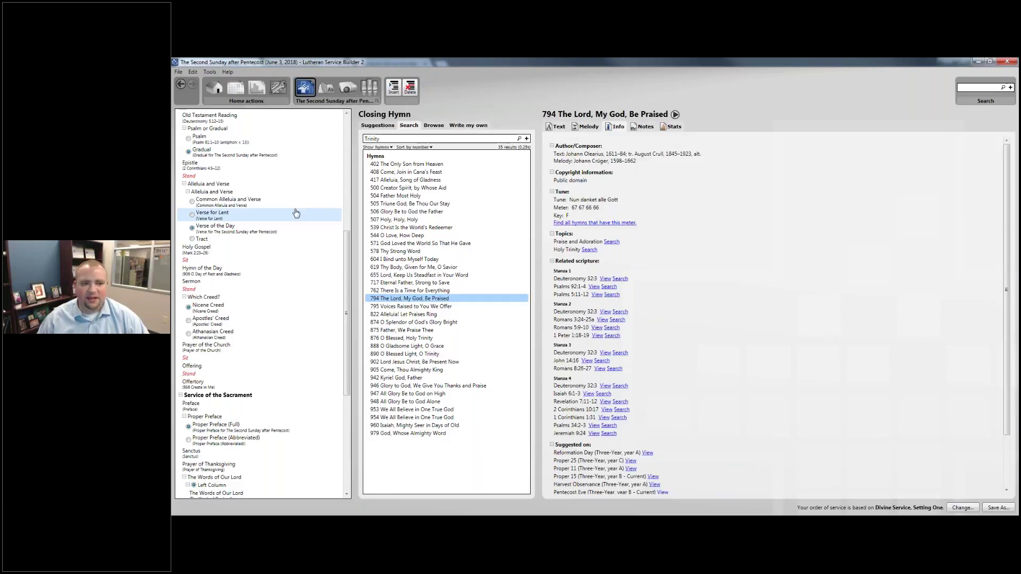
pyautogui.scroll(2, 297, 213)
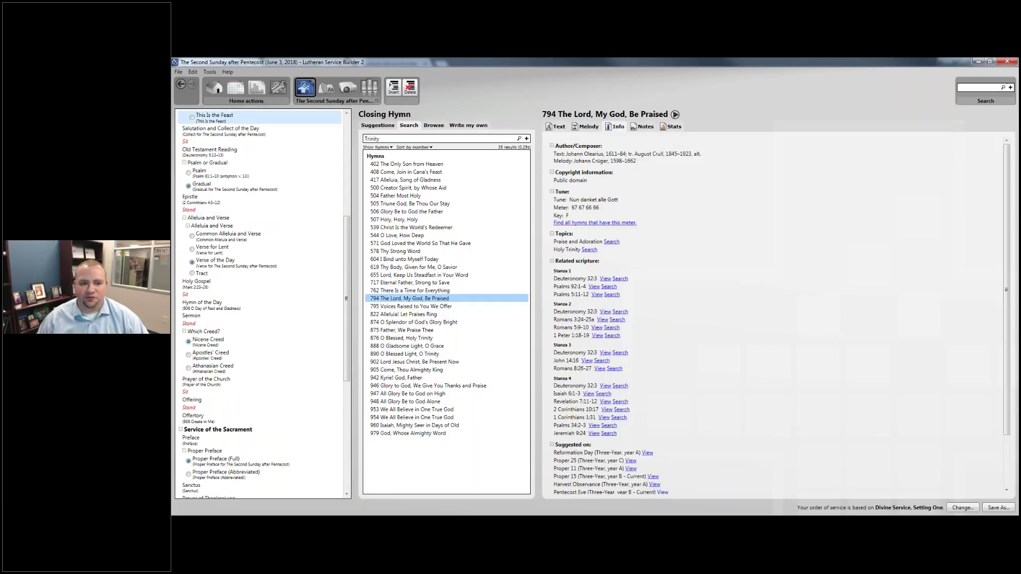
pyautogui.scroll(4, 195, 201)
pyautogui.click(195, 195)
# Insert a Children's Message before the Old Testament Reading, inviting children forward for a special message.
pyautogui.click(195, 215)
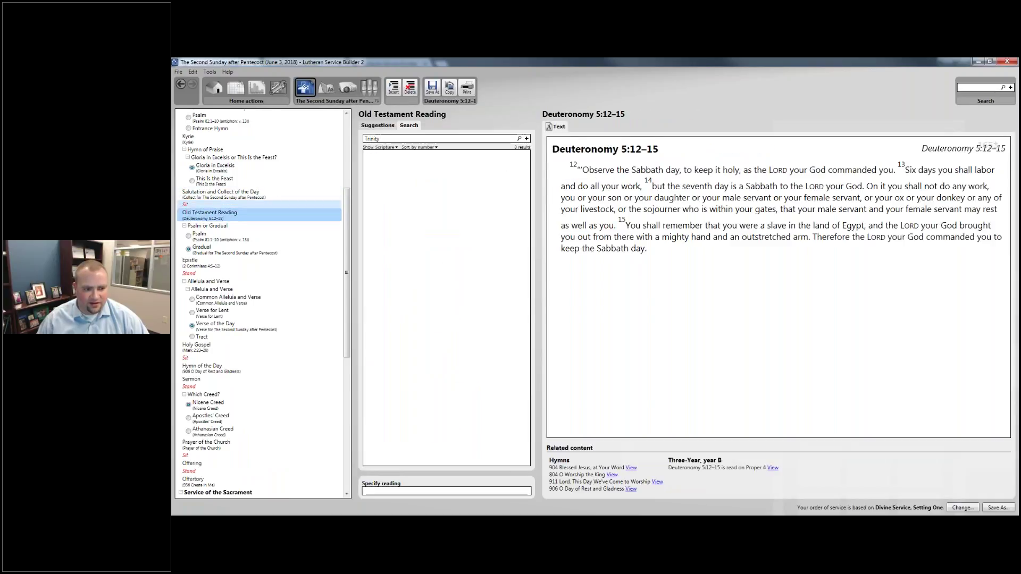
pyautogui.rightClick(195, 218)
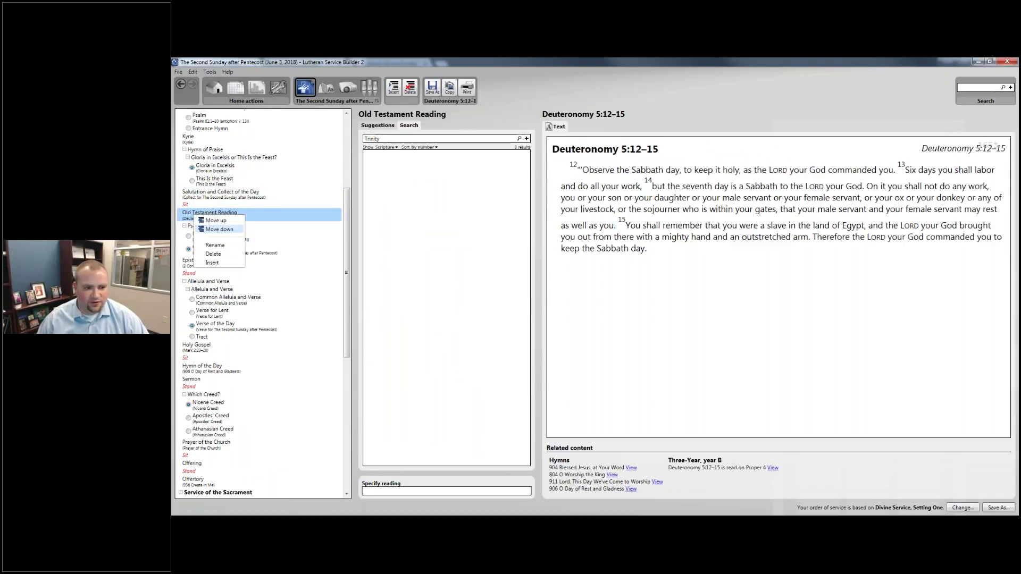
pyautogui.click(217, 222)
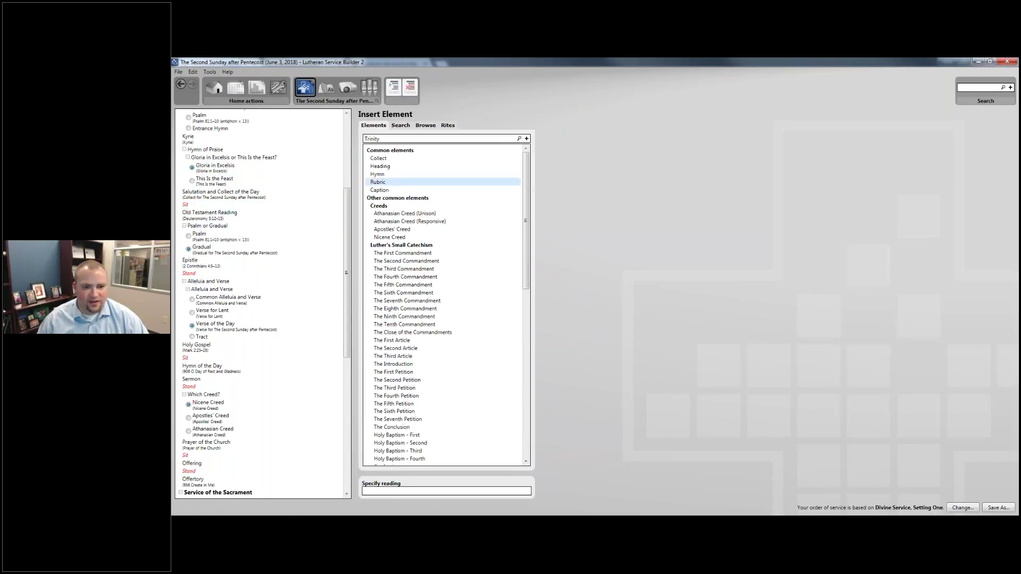
pyautogui.moveTo(525, 219); pyautogui.dragTo(525, 391)
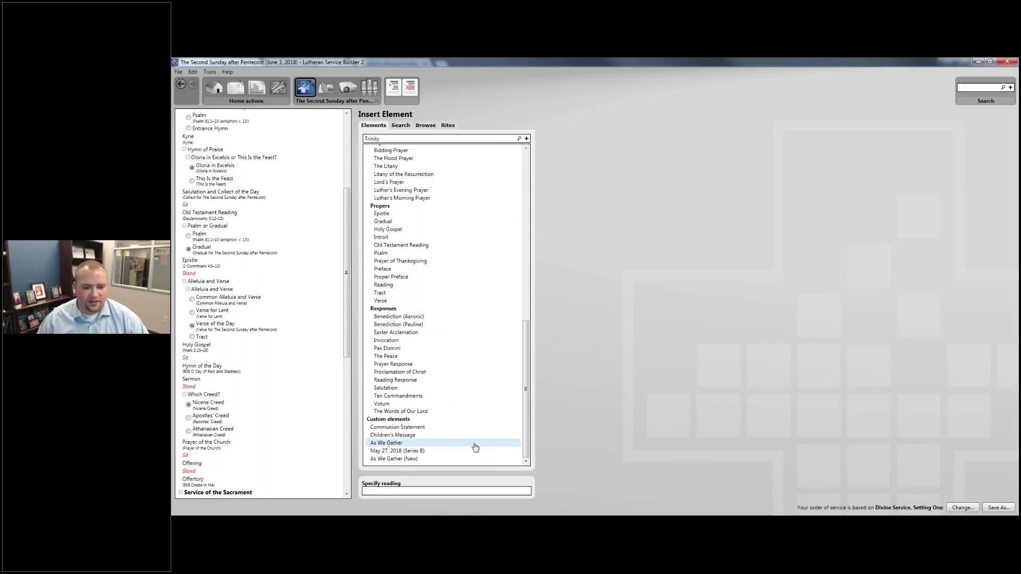
pyautogui.click(389, 436)
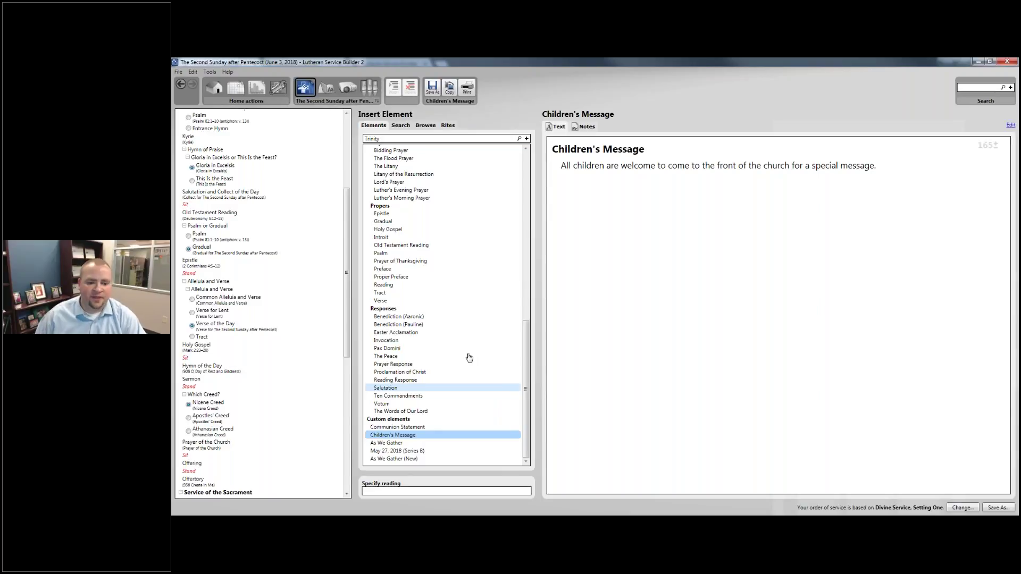
pyautogui.moveTo(392, 435); pyautogui.dragTo(224, 213)
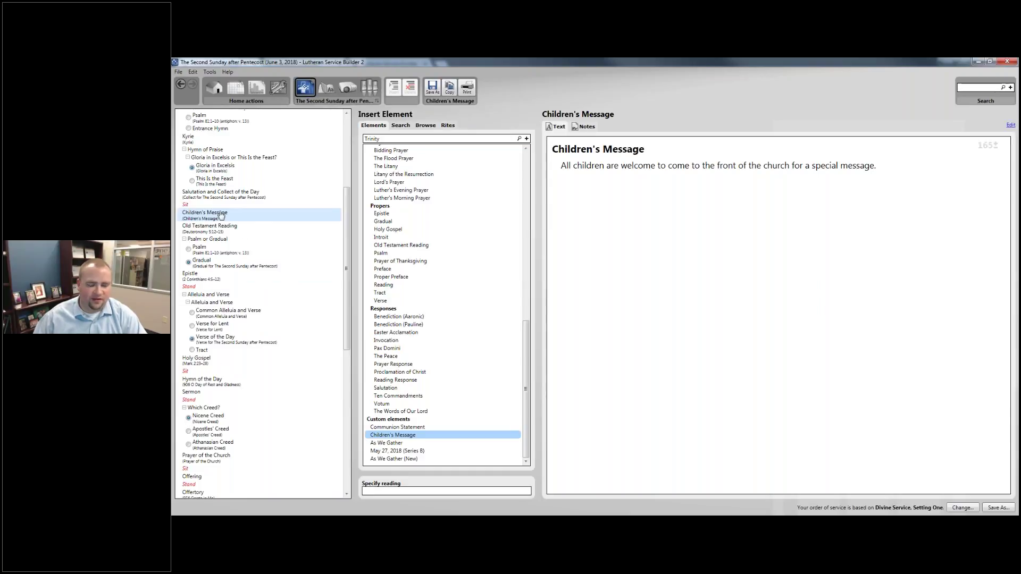
pyautogui.click(221, 215)
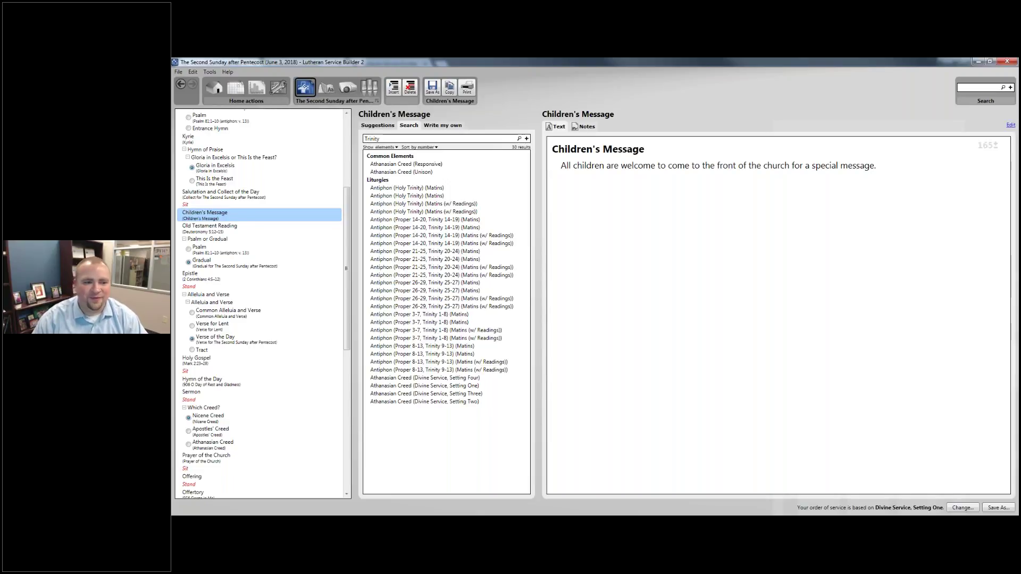
pyautogui.scroll(5, 312, 335)
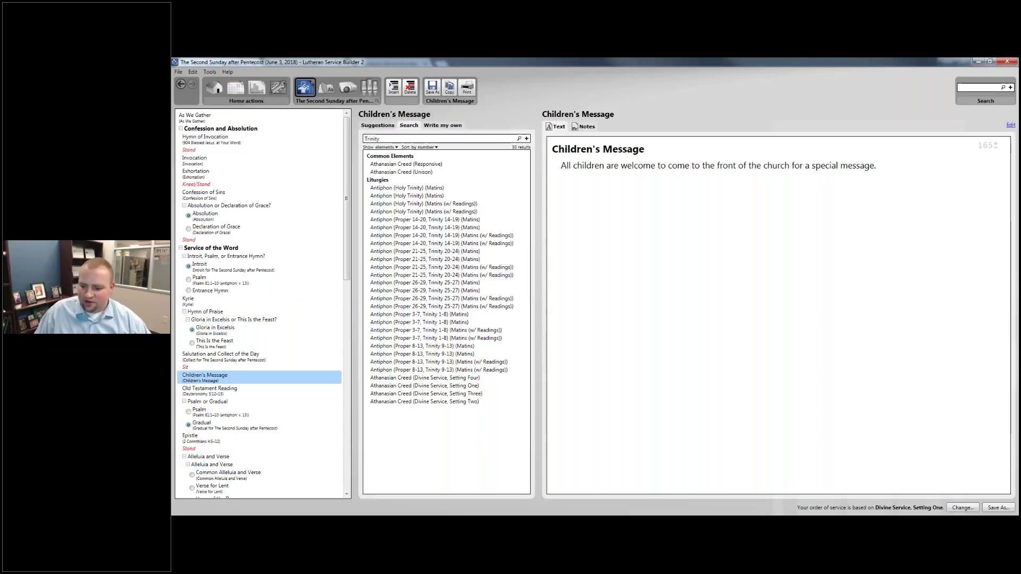
# Save the order as custom order 'Divine Service, Setting One (modified 2018.05.09)' and return to the calendar.
pyautogui.click(998, 508)
pyautogui.click(572, 287)
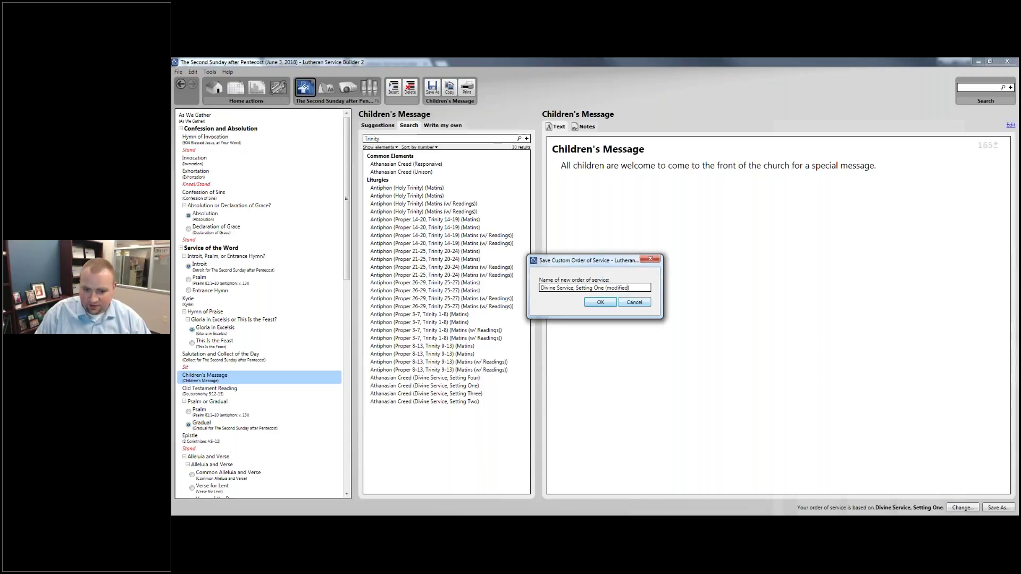
pyautogui.write('2018.05')
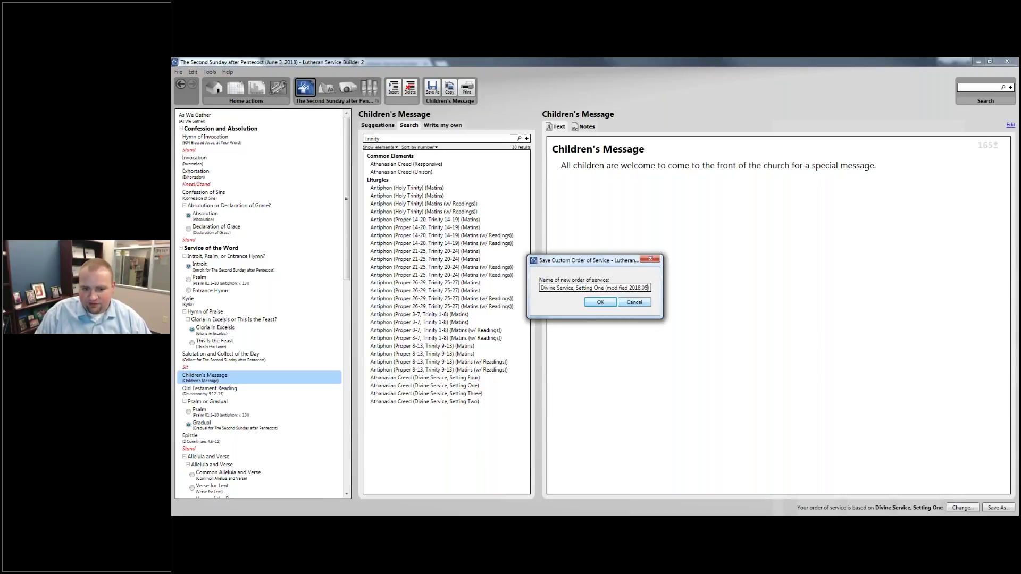
pyautogui.write('.09')
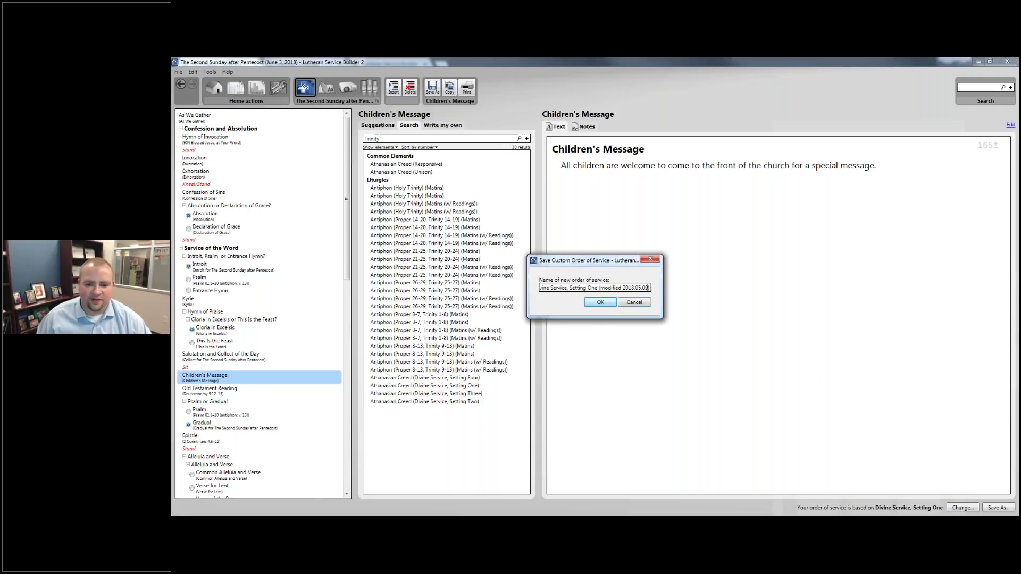
pyautogui.press('Return')
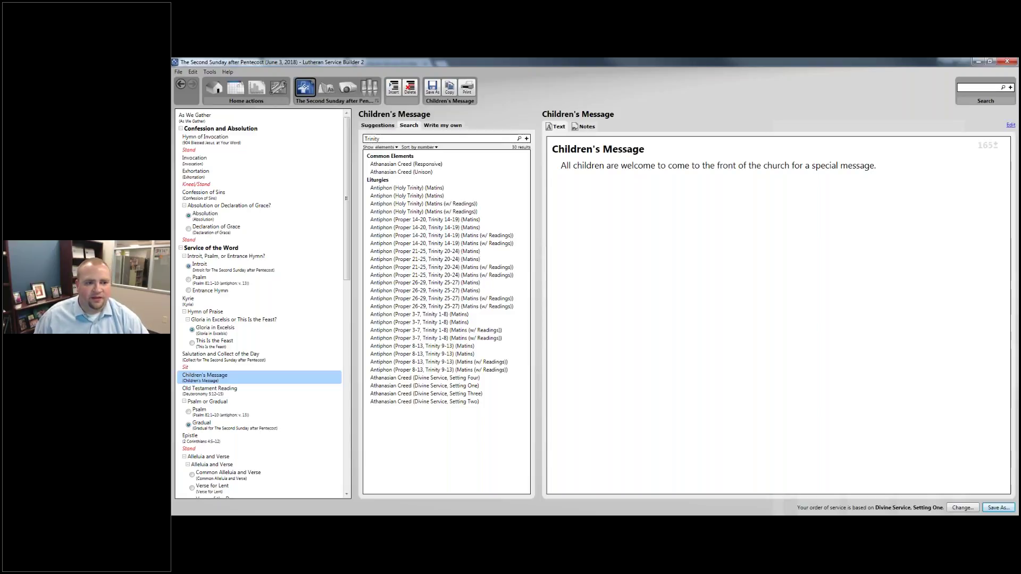
pyautogui.click(235, 88)
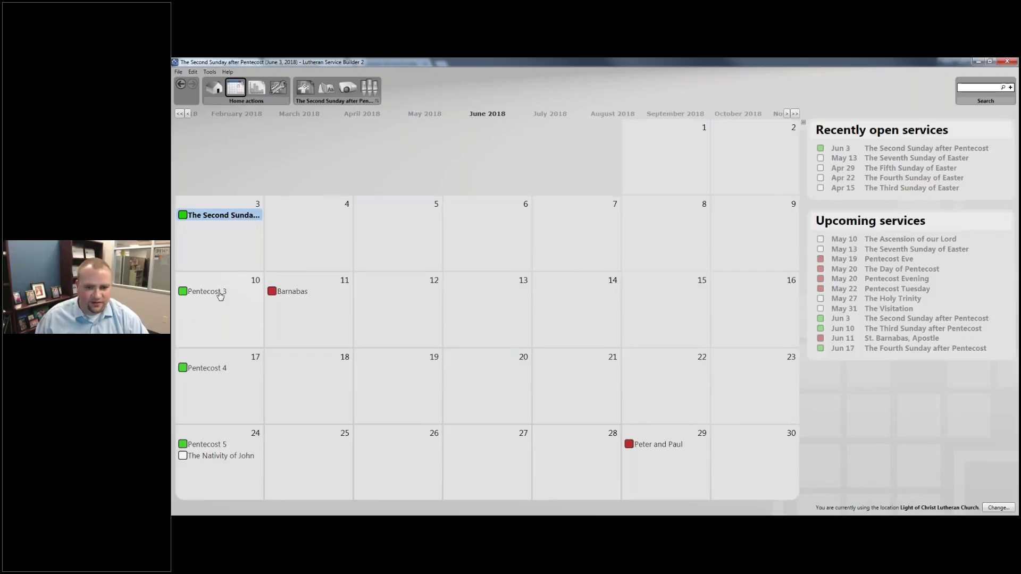
# Plan the June 10 service using the custom order 'Divine Service, Setting One (modified 2018.05.09)'.
pyautogui.doubleClick(221, 295)
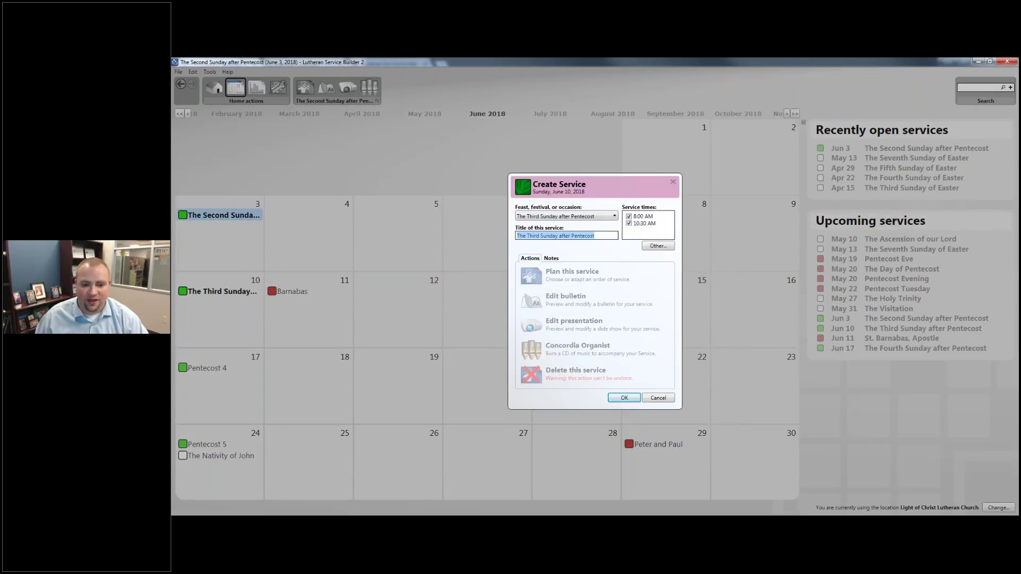
pyautogui.click(605, 280)
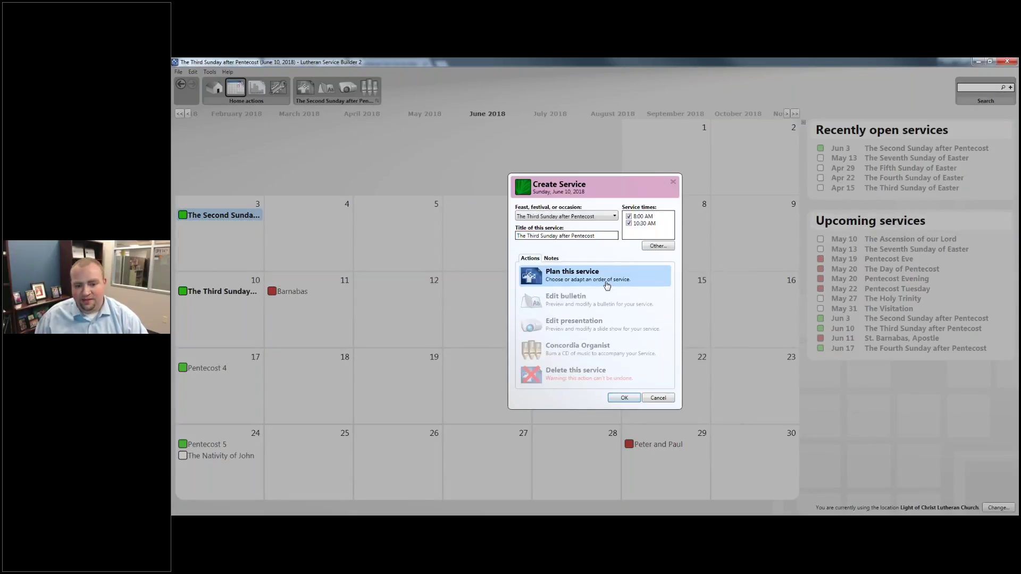
pyautogui.scroll(-2, 321, 262)
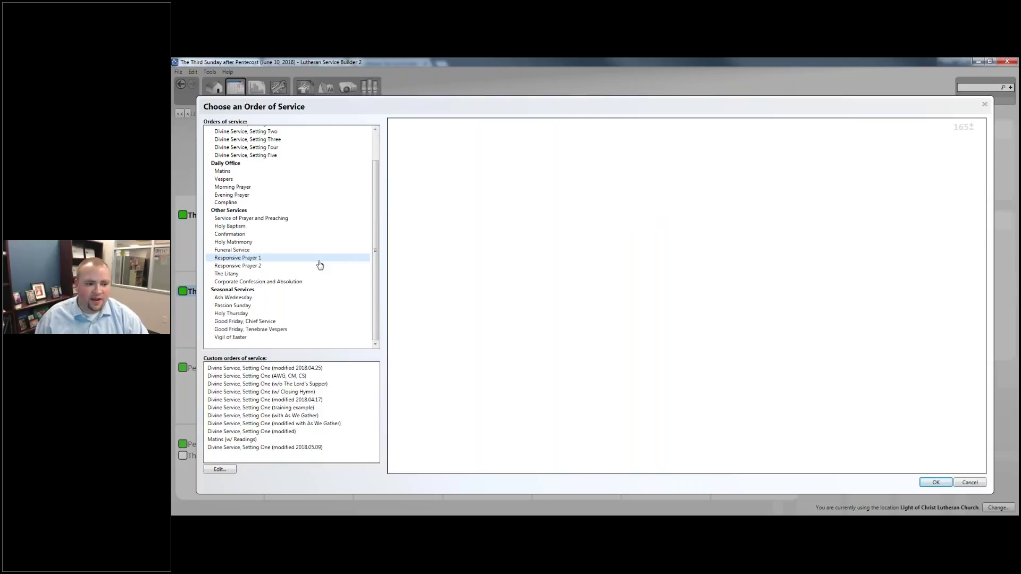
pyautogui.click(314, 450)
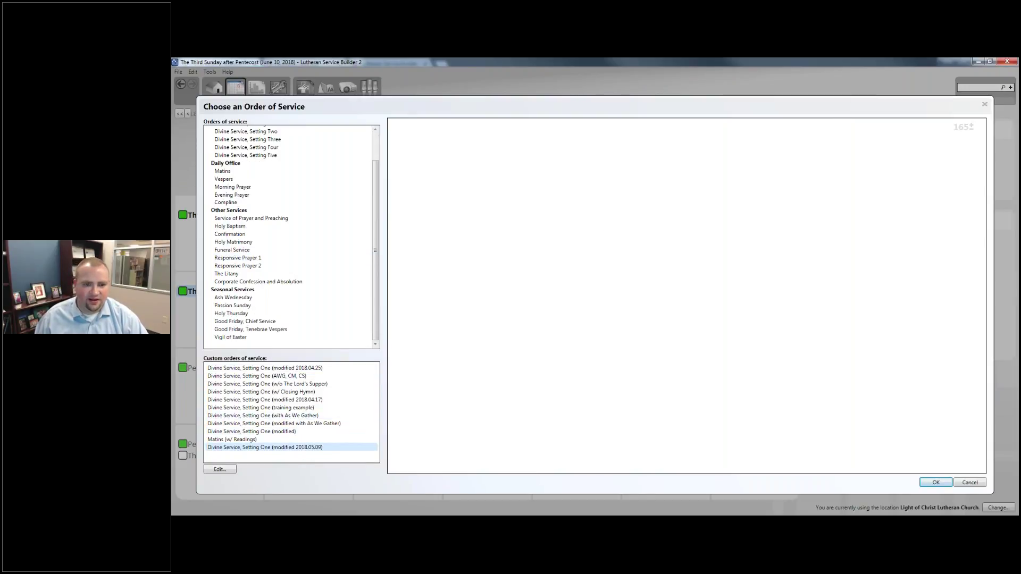
pyautogui.click(334, 449)
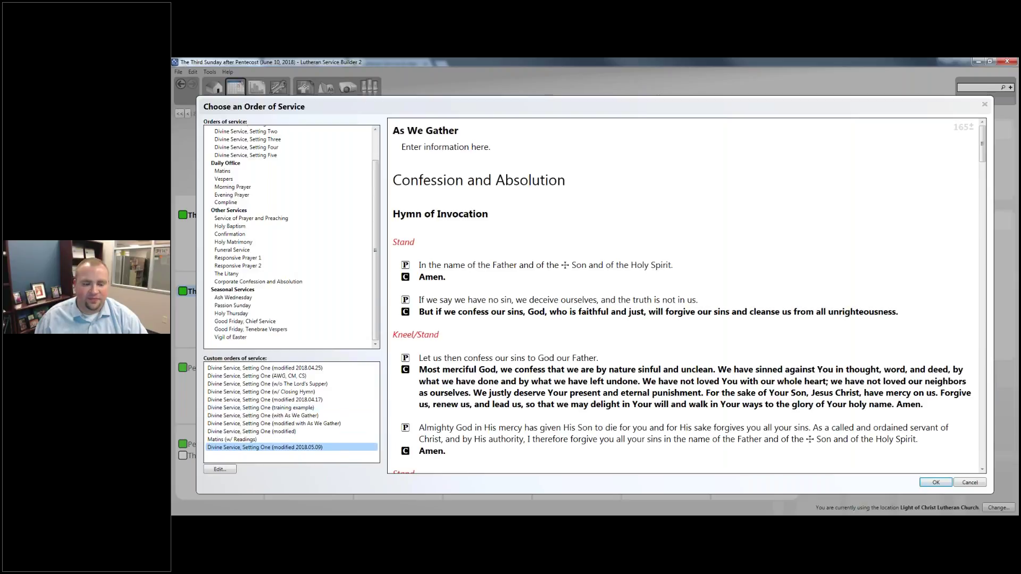
pyautogui.scroll(-10, 429, 191)
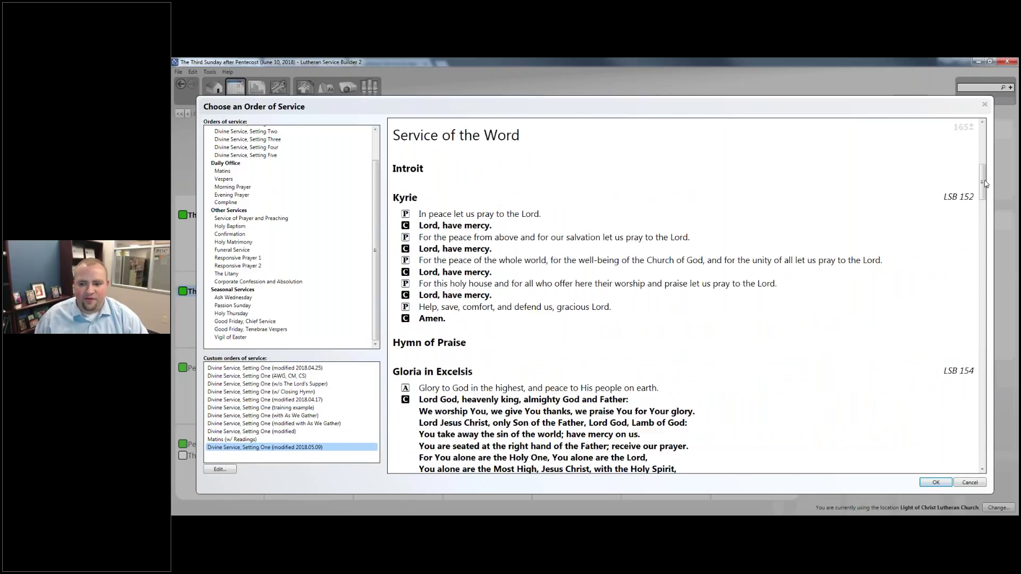
pyautogui.moveTo(986, 183); pyautogui.dragTo(985, 455)
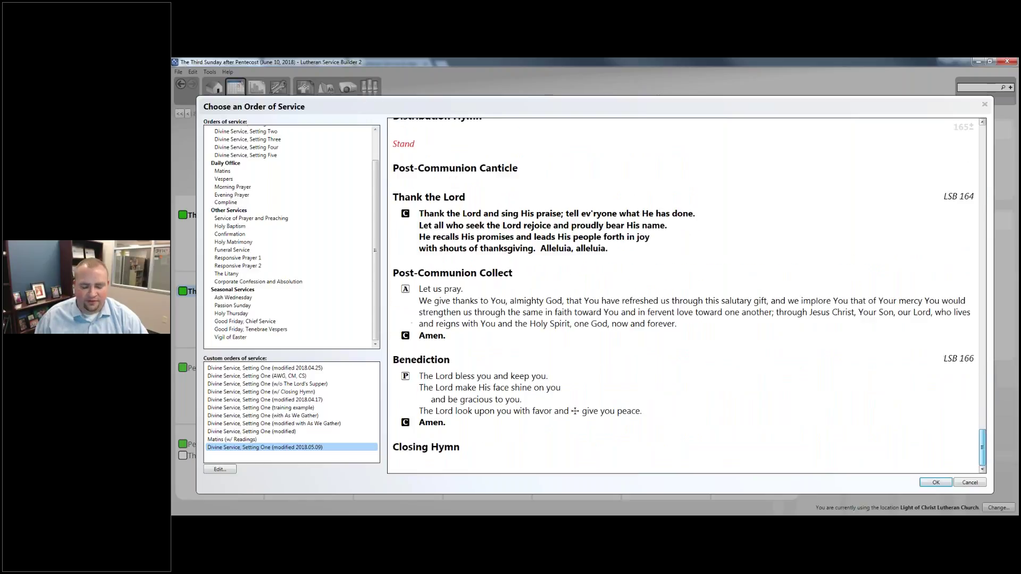
pyautogui.click(936, 483)
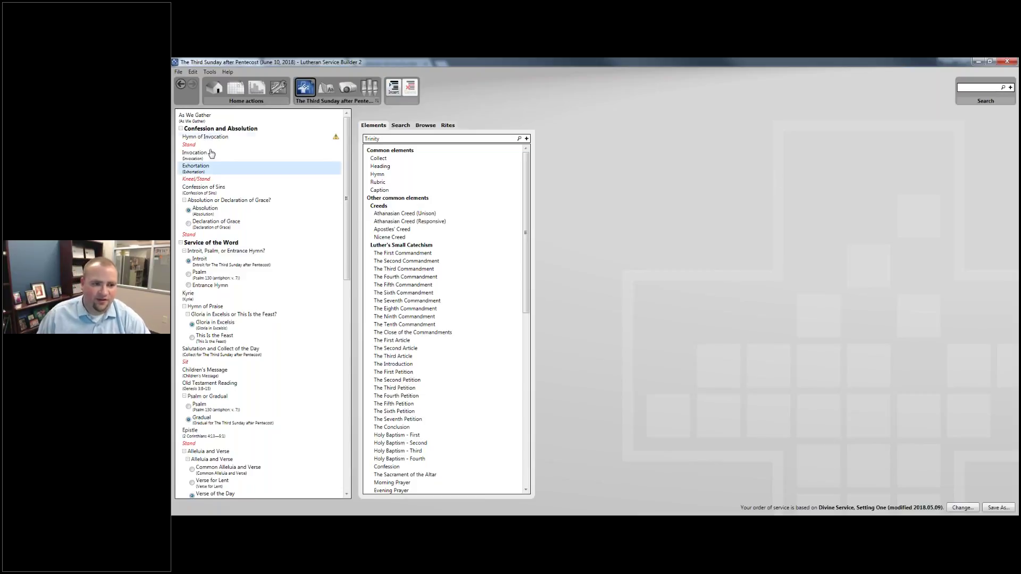
# Review the As We Gather text and the Hymn of Invocation in the new service outline.
pyautogui.click(195, 116)
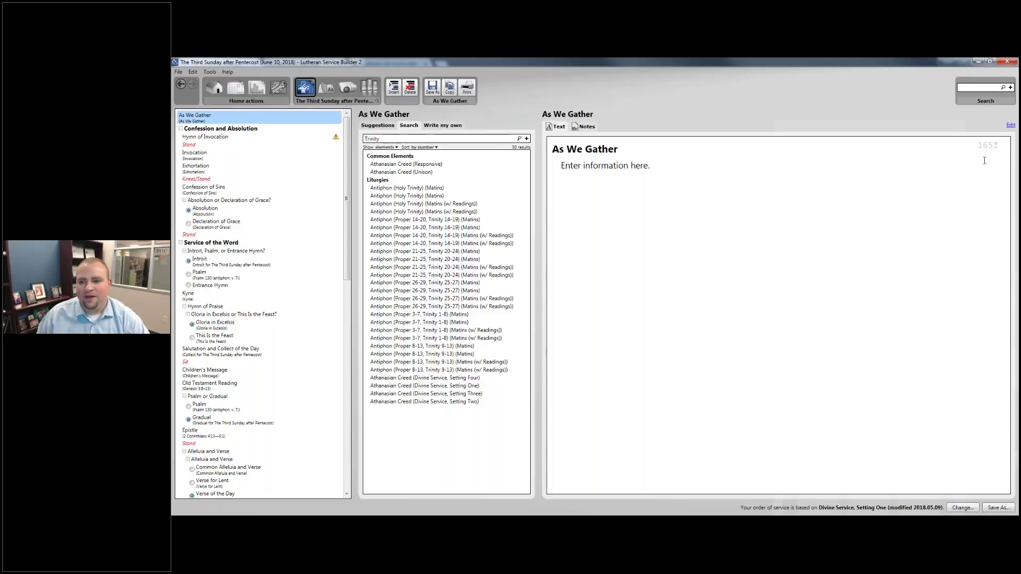
pyautogui.click(1010, 125)
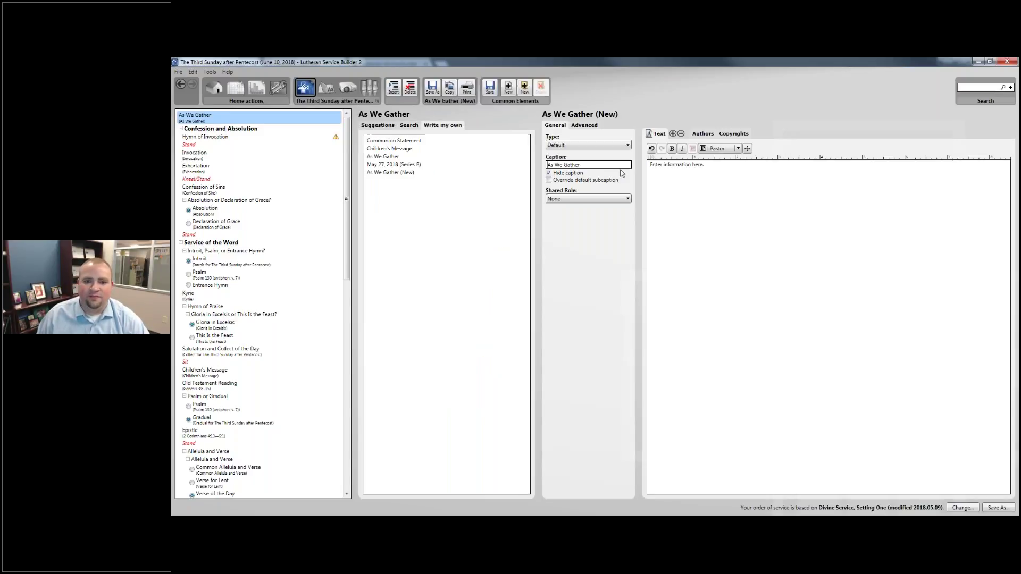
pyautogui.click(651, 163)
pyautogui.click(206, 137)
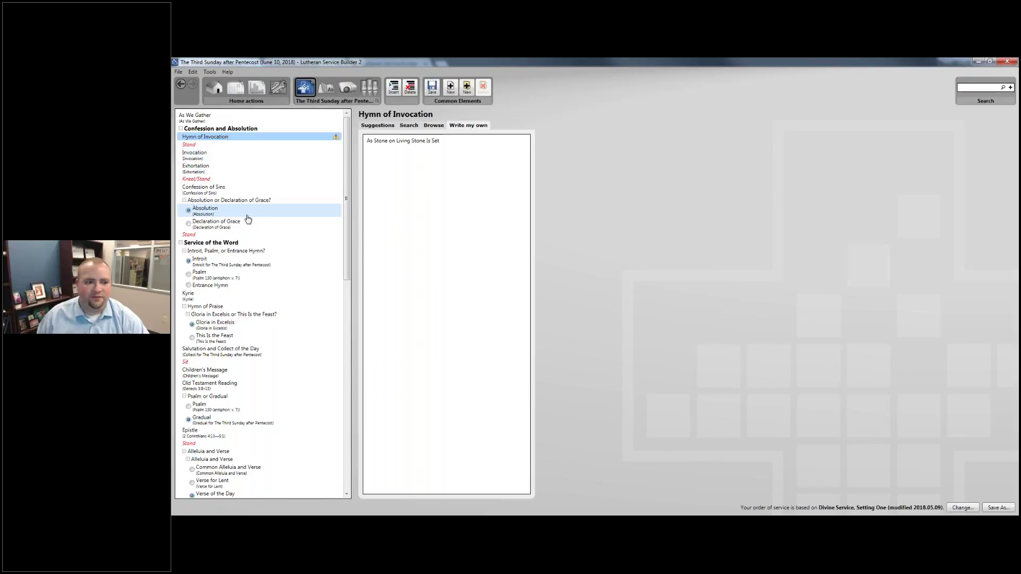
pyautogui.scroll(-10, 247, 217)
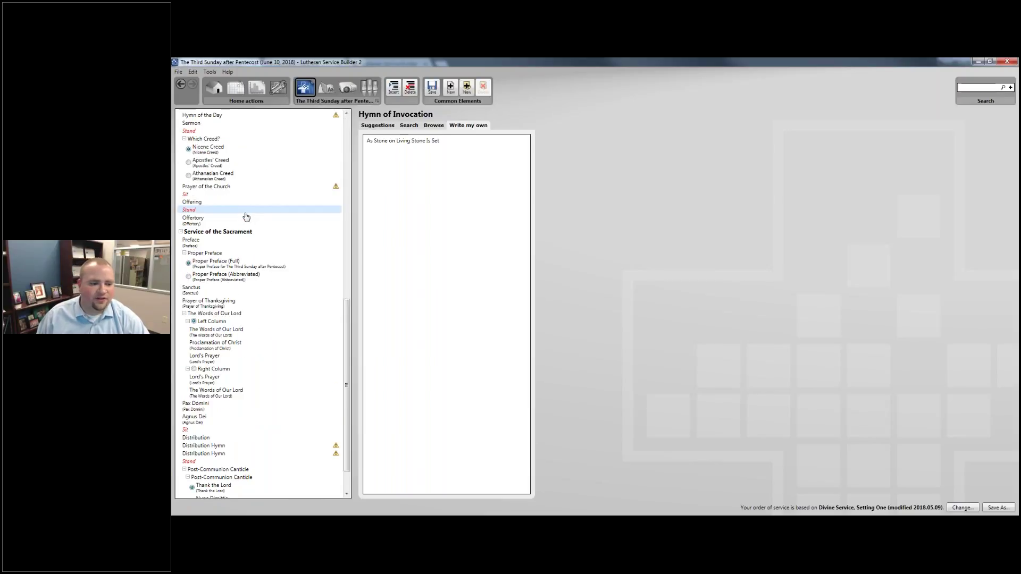
pyautogui.scroll(-3, 244, 215)
# Check the Closing Hymn's suggested hymns, then confirm the Children's Message carried over.
pyautogui.click(194, 481)
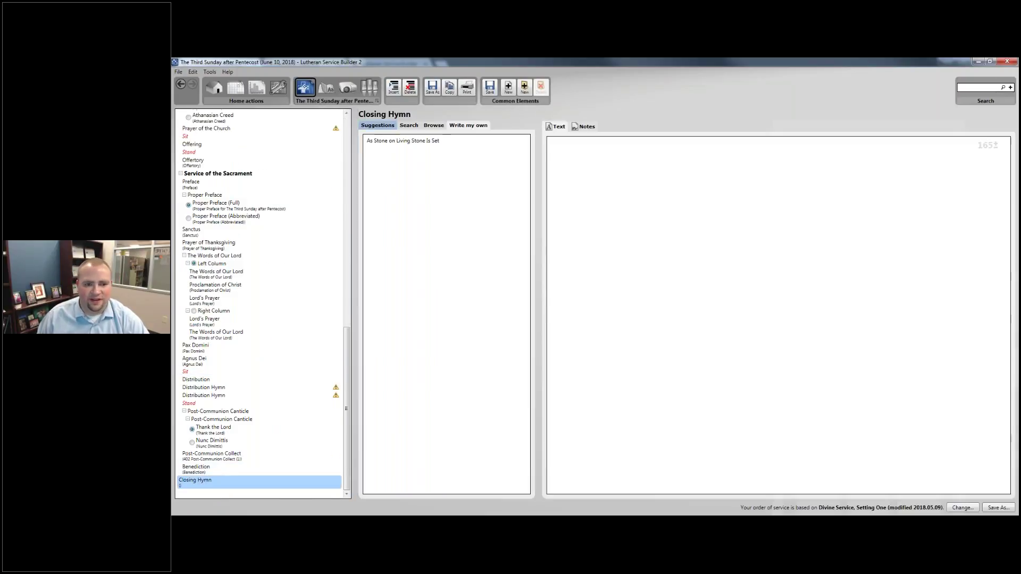
pyautogui.click(377, 126)
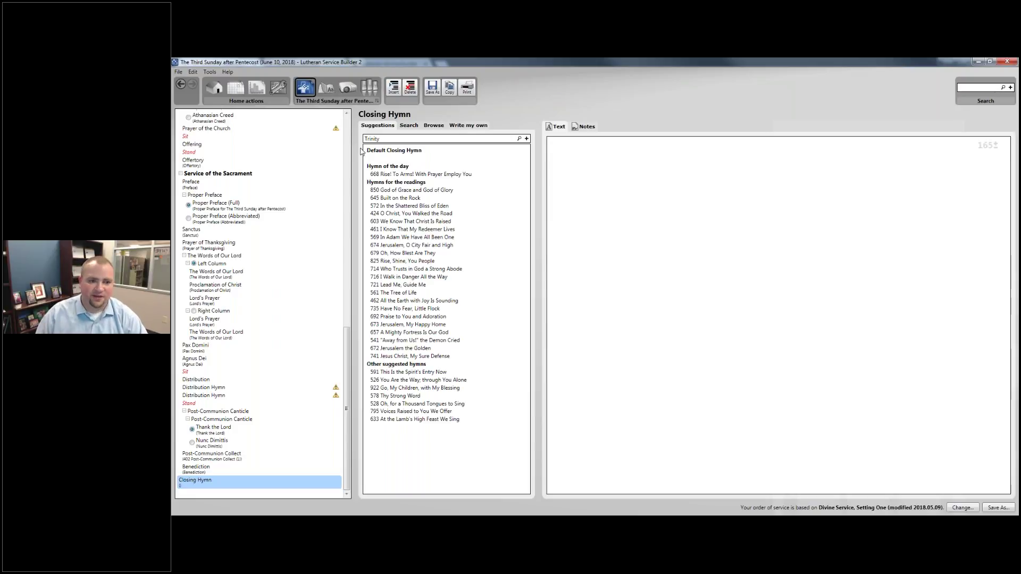
pyautogui.scroll(8, 250, 229)
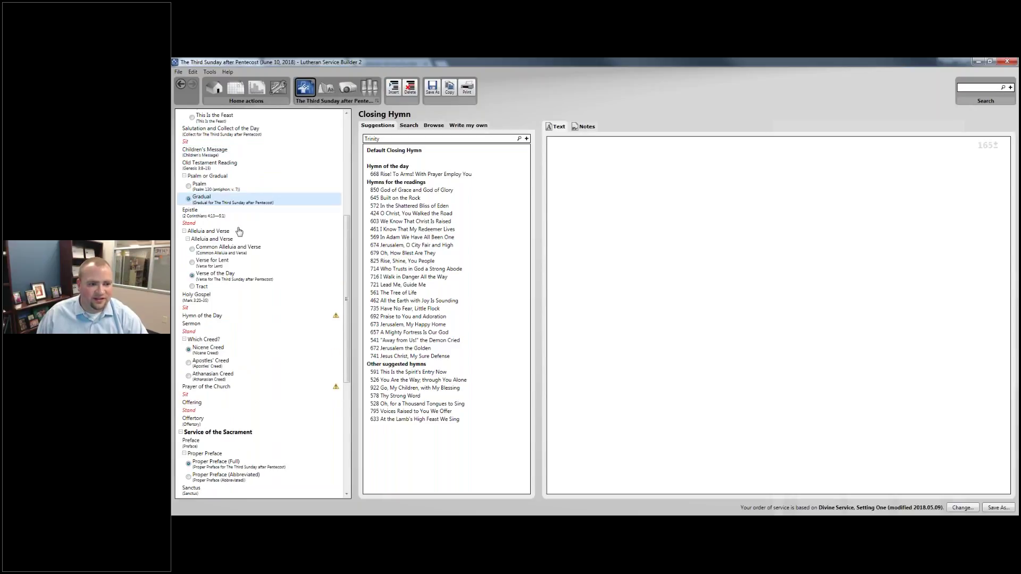
pyautogui.click(214, 154)
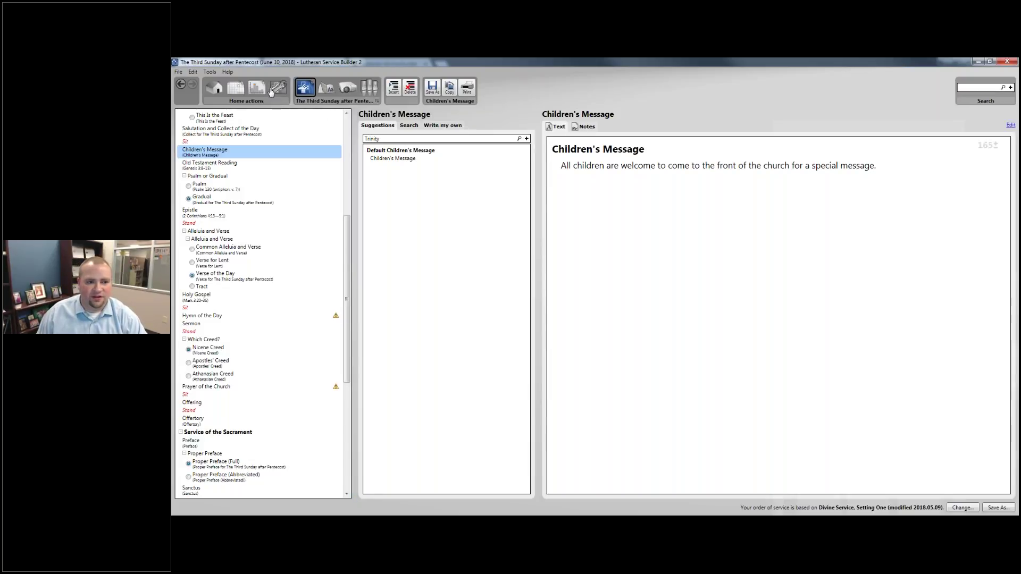
pyautogui.click(338, 101)
pyautogui.click(567, 217)
# Return to the calendar and open the June 3 Second Sunday after Pentecost service details.
pyautogui.click(657, 400)
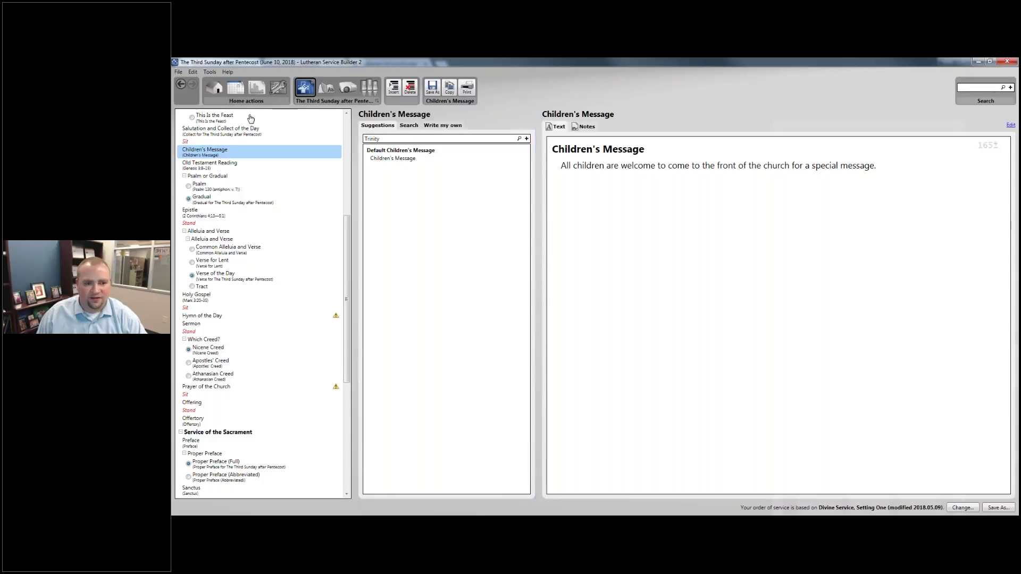
pyautogui.click(236, 88)
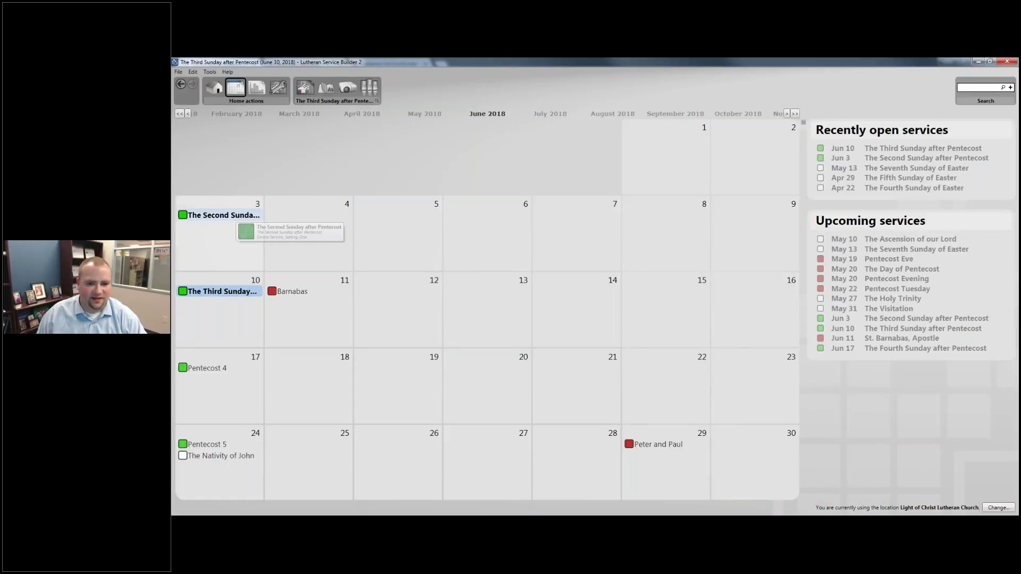
pyautogui.click(223, 214)
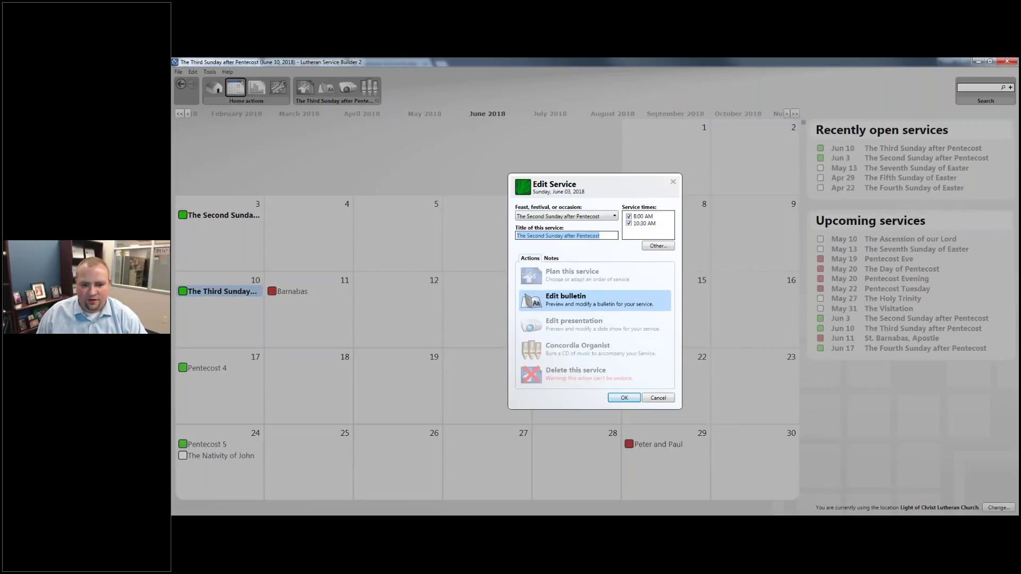
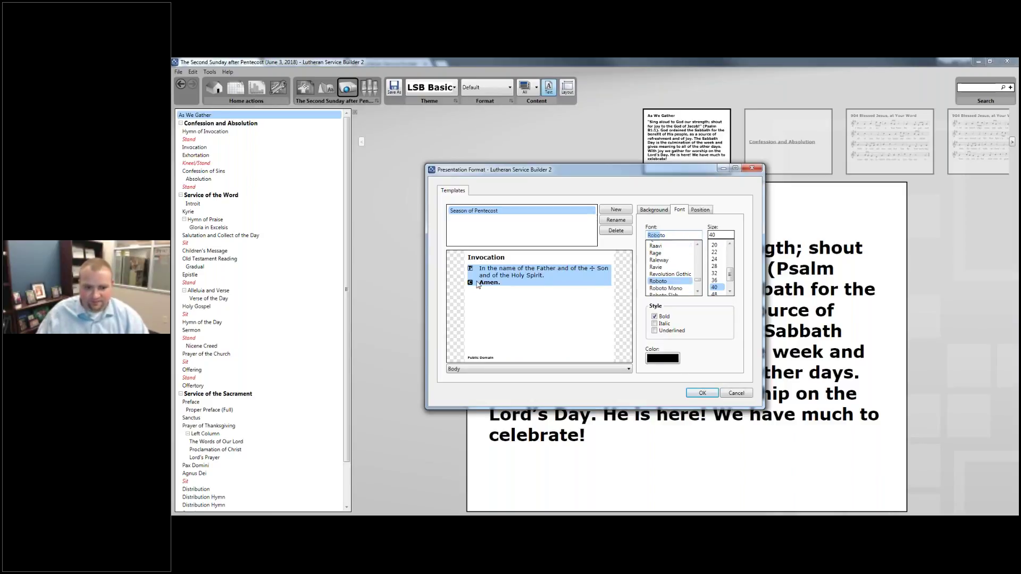
# Set the Copyright, Heading and Rubric text styles to the Roboto font.
pyautogui.click(480, 356)
pyautogui.write('Robo')
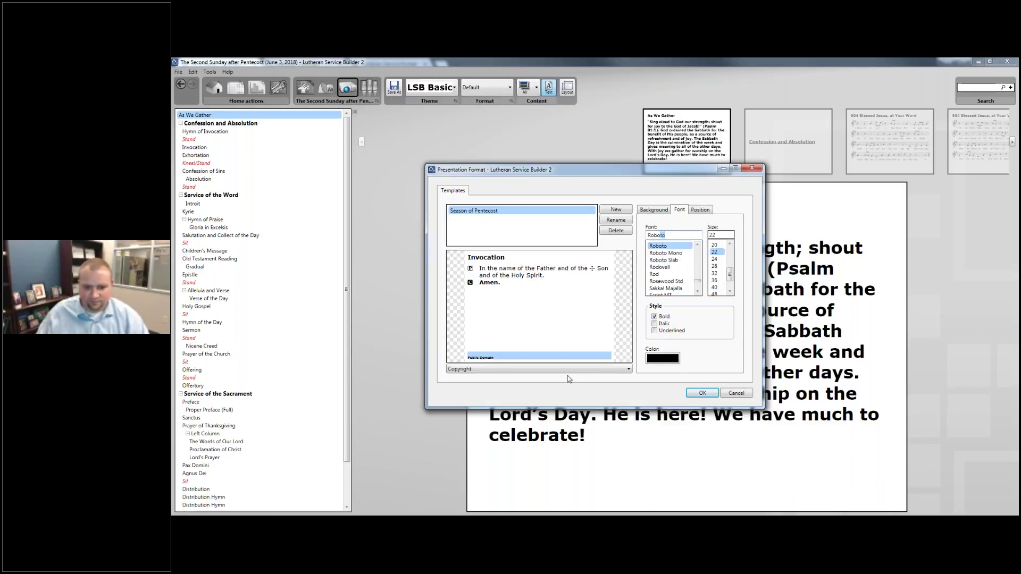
pyautogui.click(537, 369)
pyautogui.click(536, 377)
pyautogui.click(537, 368)
pyautogui.click(499, 386)
pyautogui.click(499, 370)
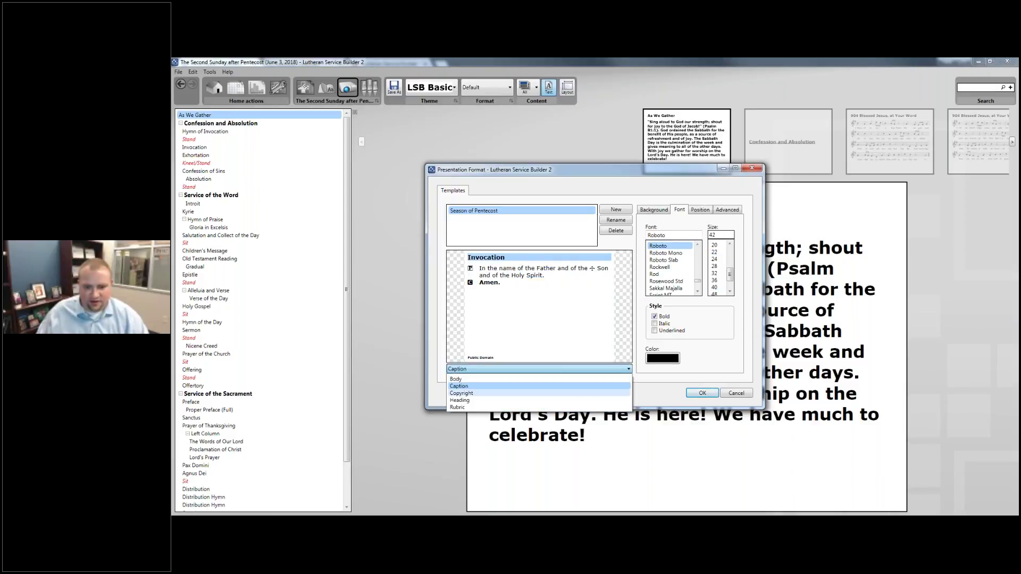
pyautogui.click(505, 393)
pyautogui.click(508, 372)
pyautogui.click(505, 398)
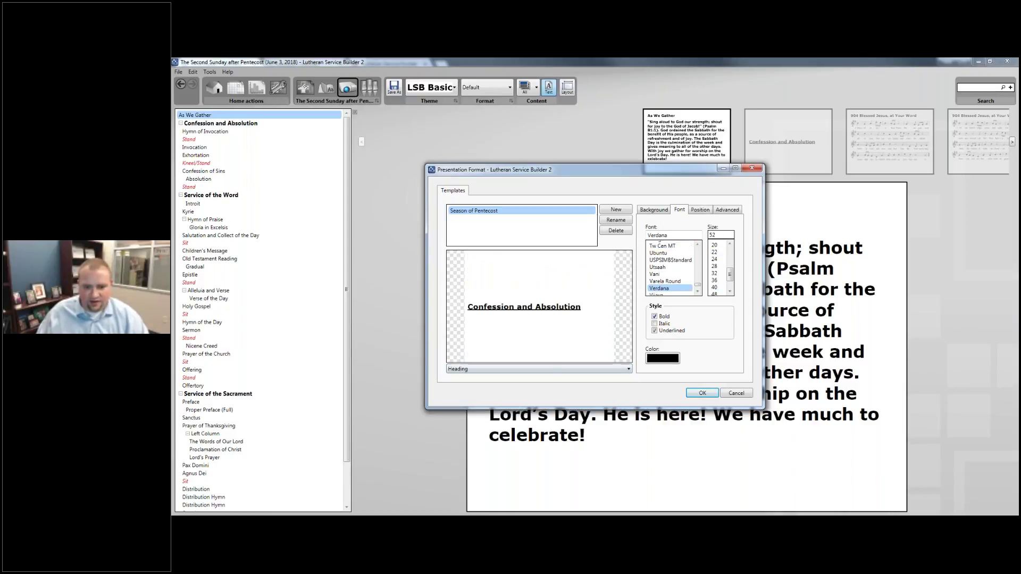
pyautogui.click(537, 369)
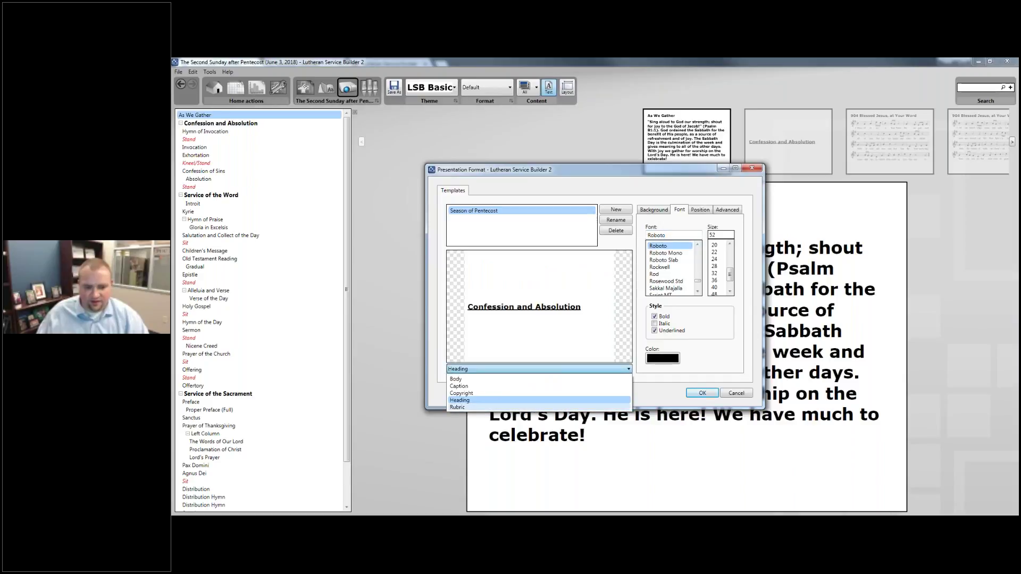
pyautogui.click(505, 398)
pyautogui.press('Down')
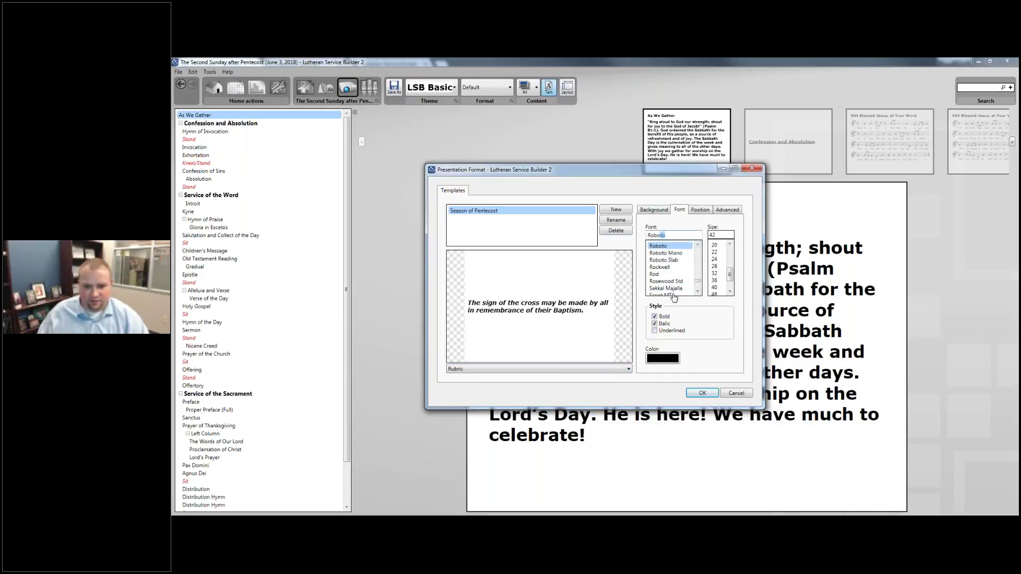
# Make the rubric text dark red and apply the template formatting.
pyautogui.click(673, 357)
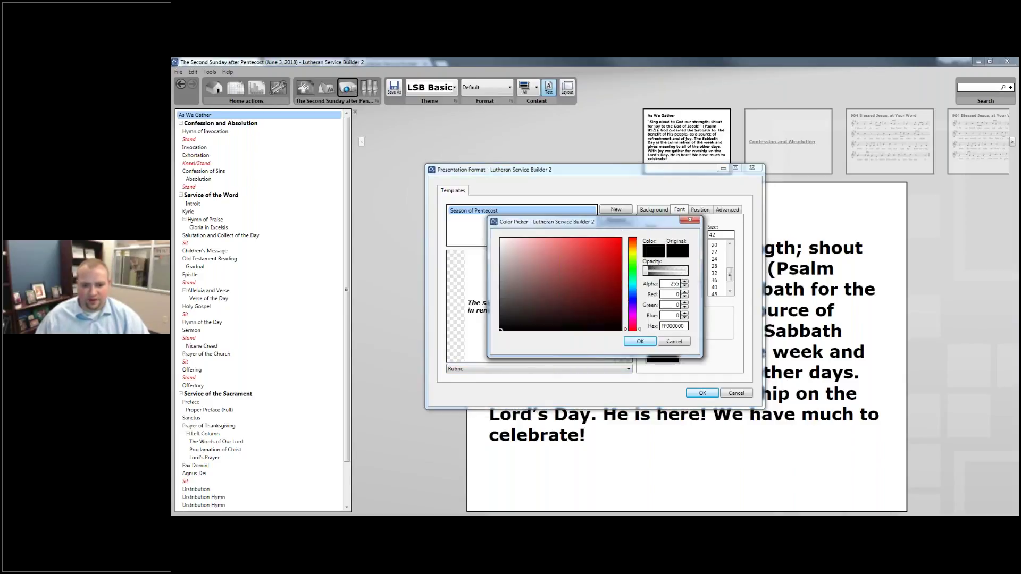
pyautogui.click(621, 289)
pyautogui.click(642, 342)
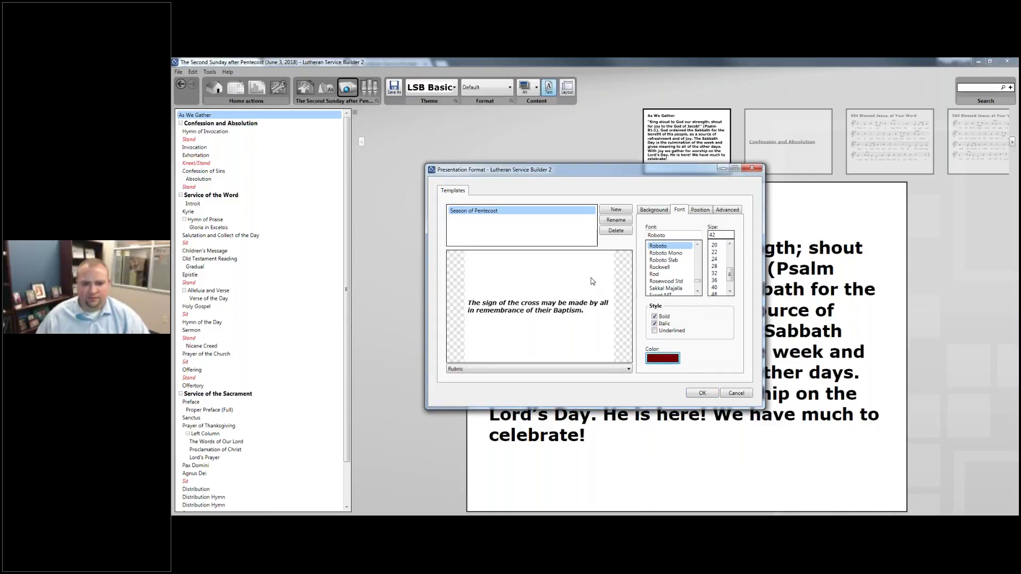
pyautogui.click(702, 394)
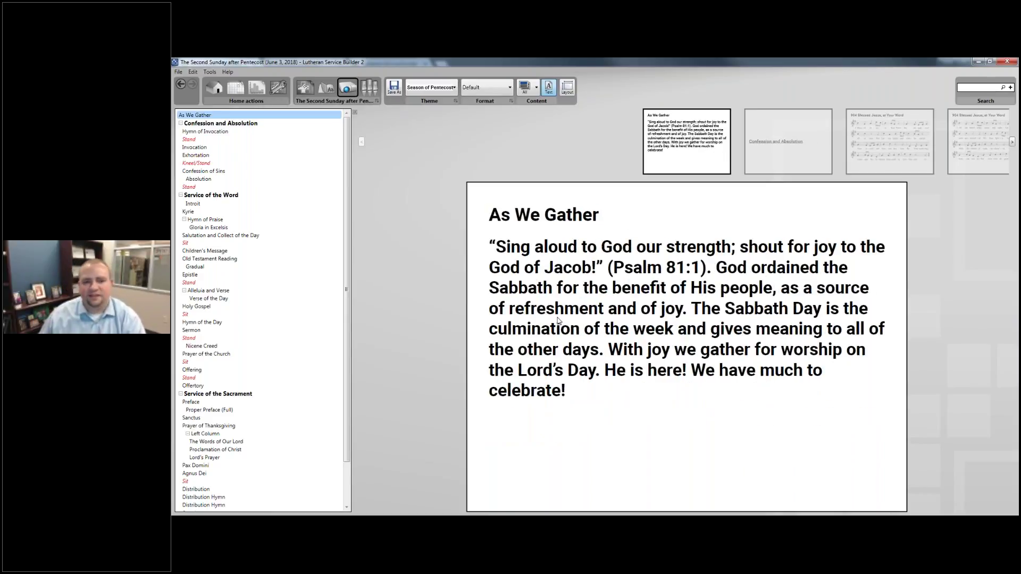
# Set the Season of Pentecost template background to the Pentecost-WS-3 image from the Desktop.
pyautogui.click(436, 89)
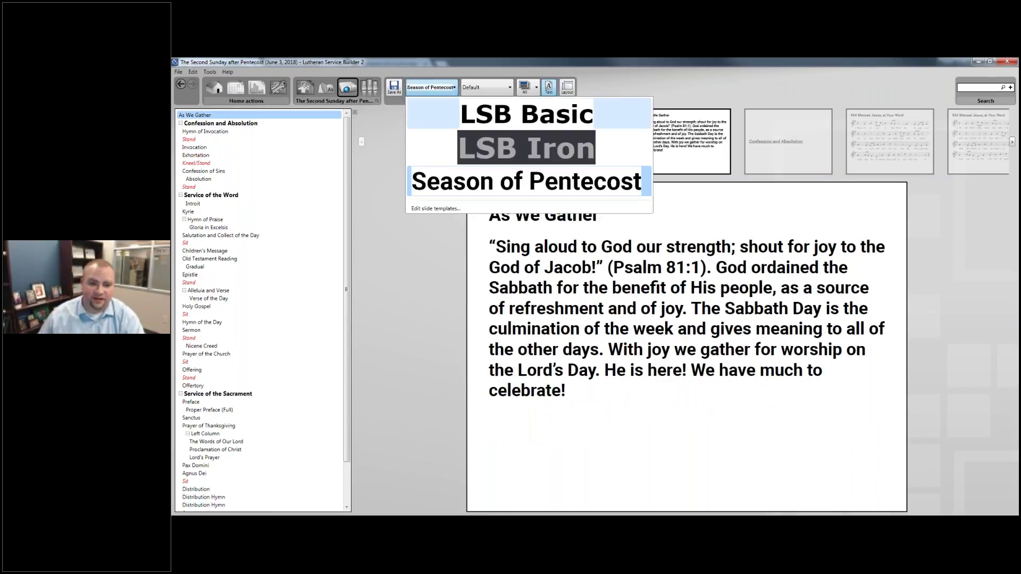
pyautogui.click(530, 180)
pyautogui.click(455, 100)
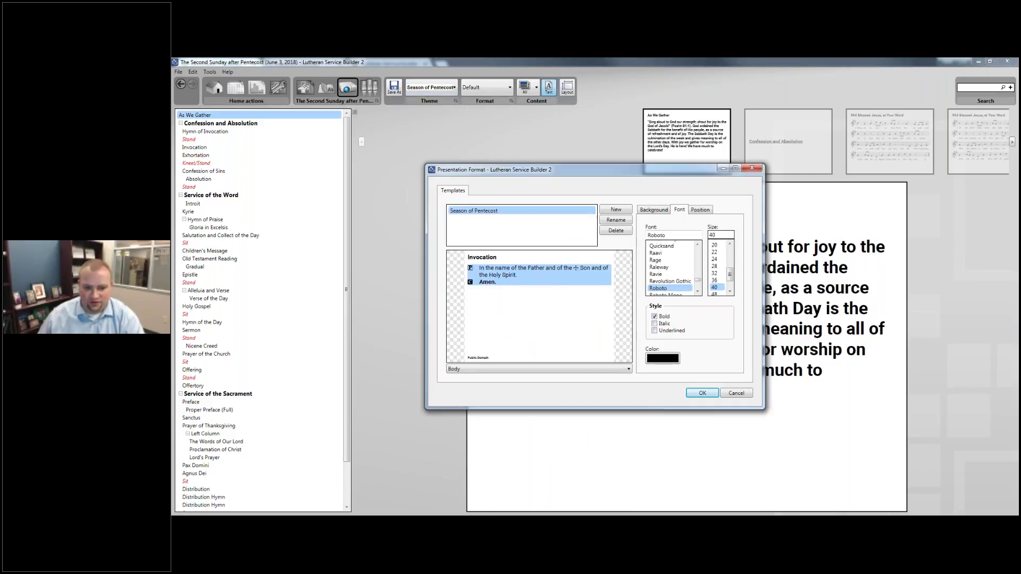
pyautogui.click(659, 211)
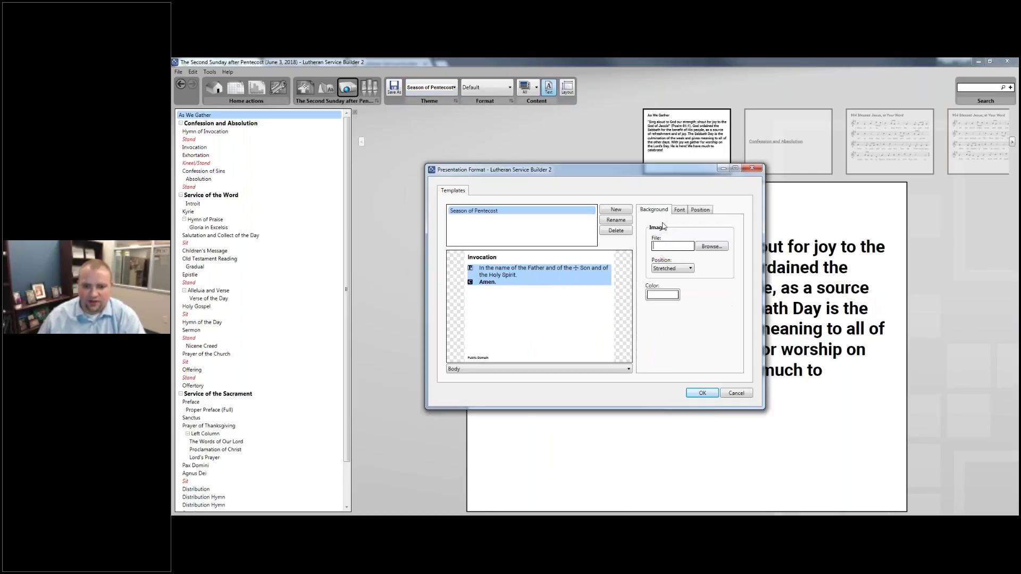
pyautogui.click(711, 246)
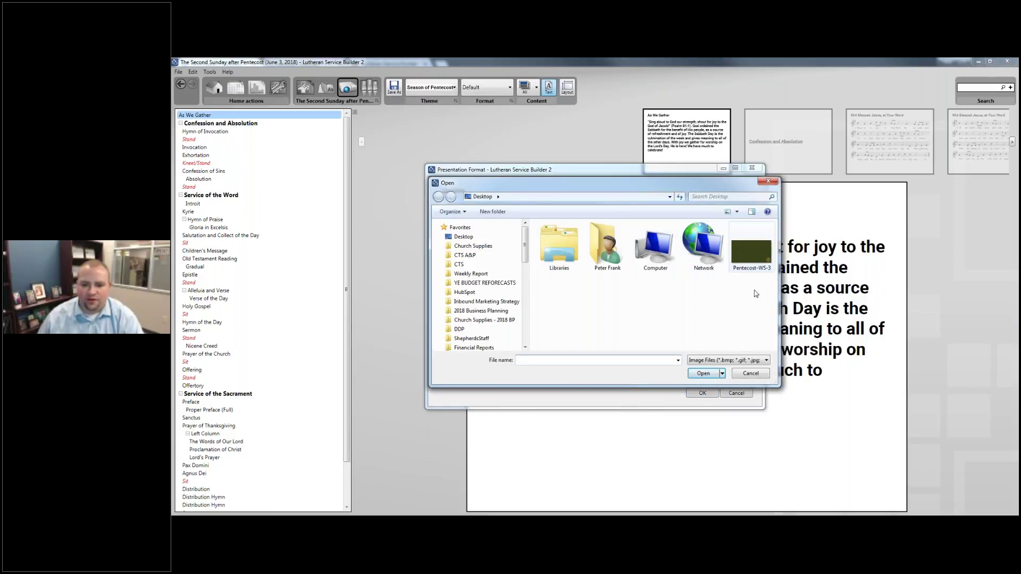
pyautogui.click(759, 260)
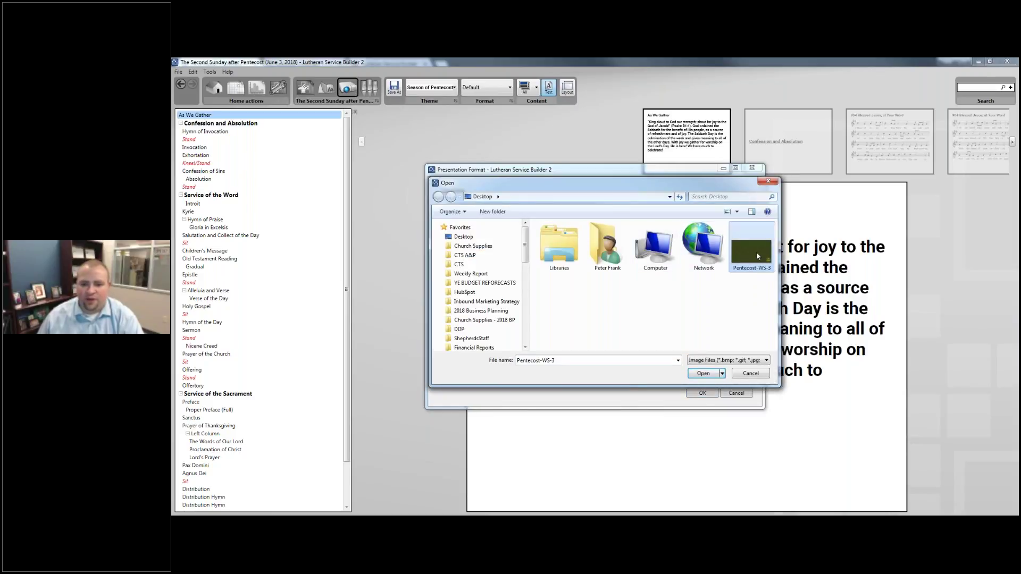
pyautogui.doubleClick(756, 252)
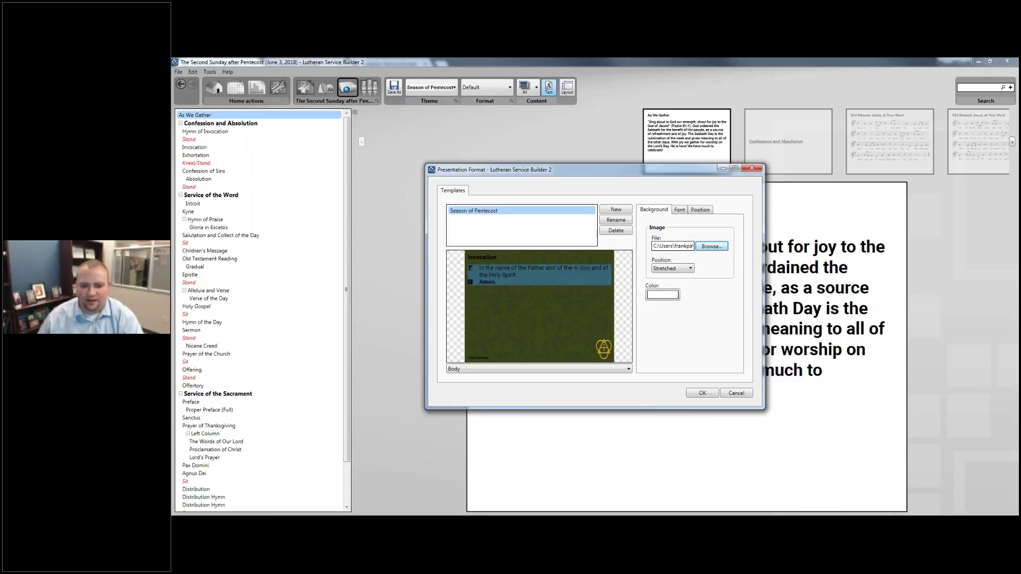
pyautogui.click(704, 393)
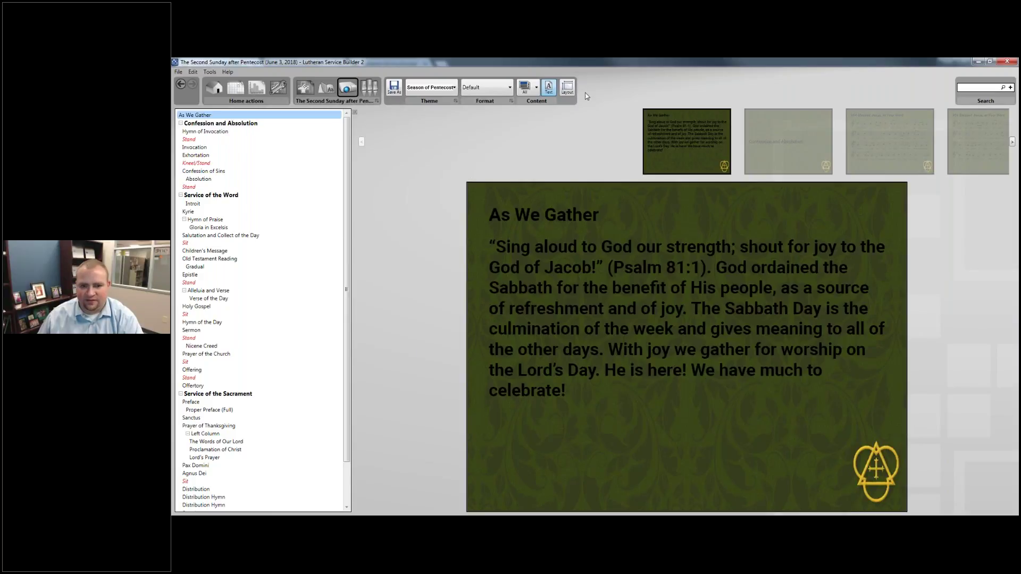
# Check the slide size is 1024 by 768 with 50 margins, then move to the browser.
pyautogui.click(568, 88)
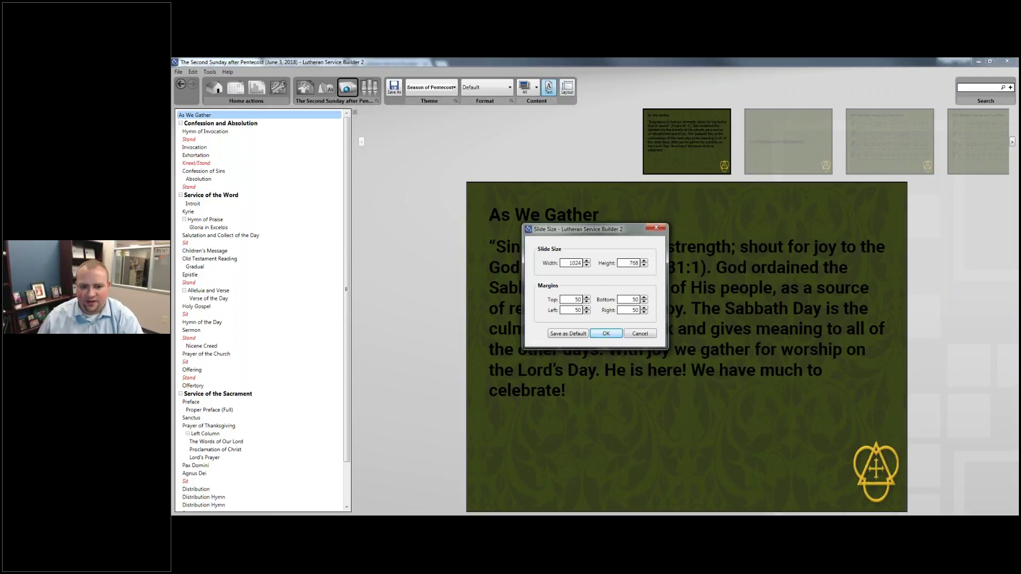
pyautogui.doubleClick(570, 263)
pyautogui.hotkey('alt', 'Tab')
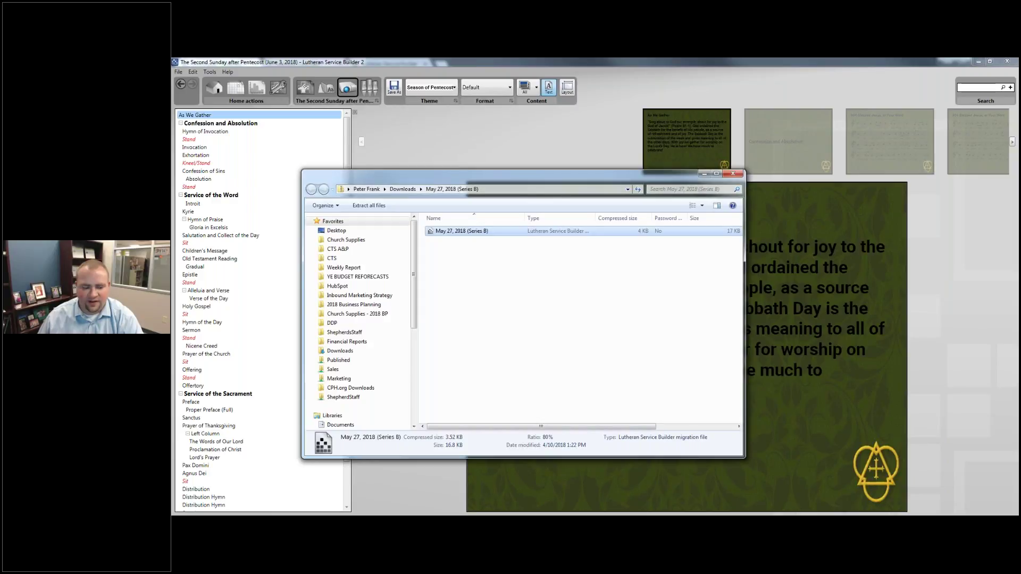
pyautogui.hotkey('alt', 'Tab')
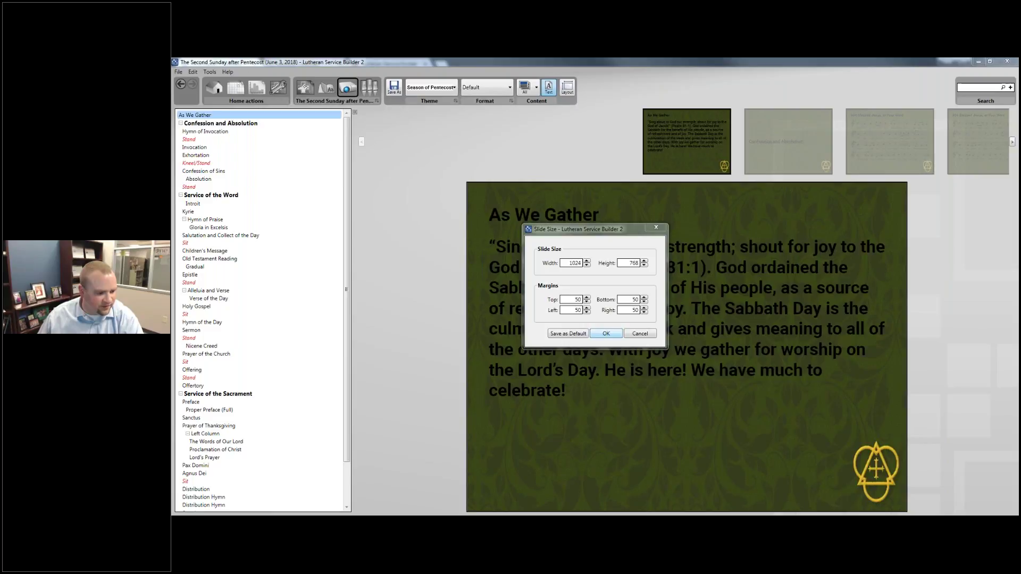
pyautogui.hotkey('alt', 'Tab')
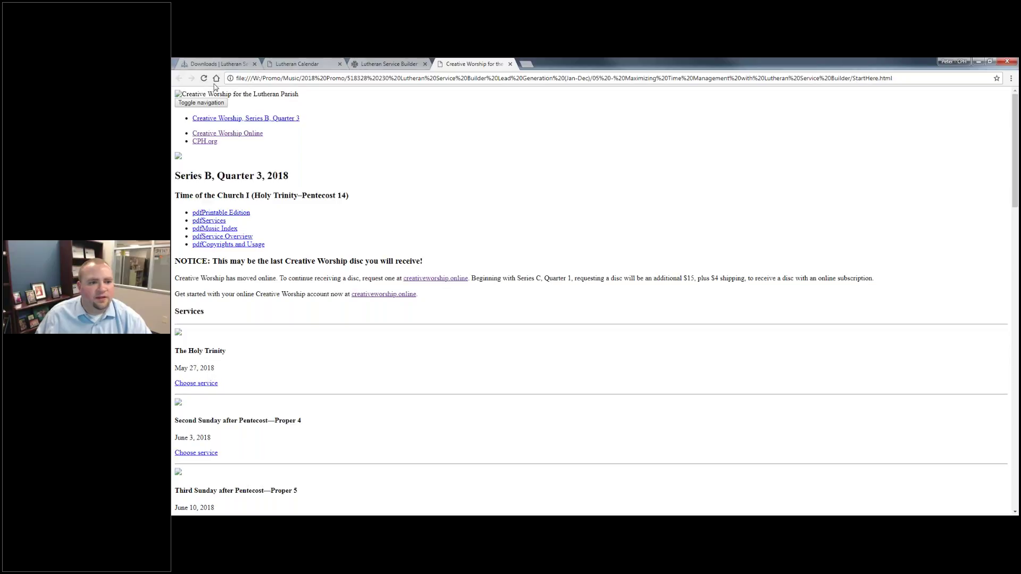
# Log in to Creative Worship and open the Series B, Quarter 3 Second Sunday after Pentecost service.
pyautogui.click(498, 74)
pyautogui.write('cr')
pyautogui.press('Return')
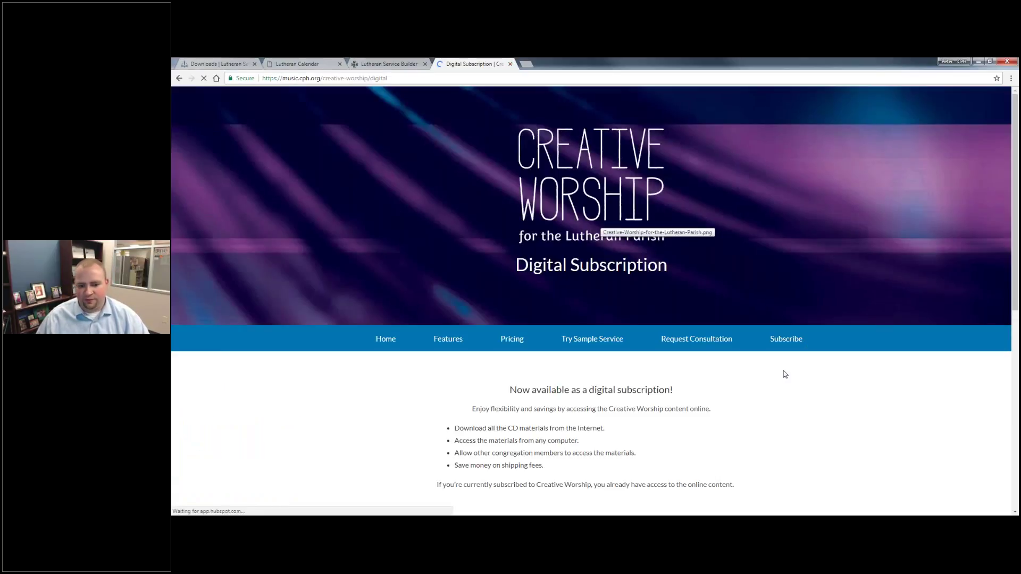
pyautogui.scroll(-5, 783, 371)
pyautogui.scroll(5, 802, 233)
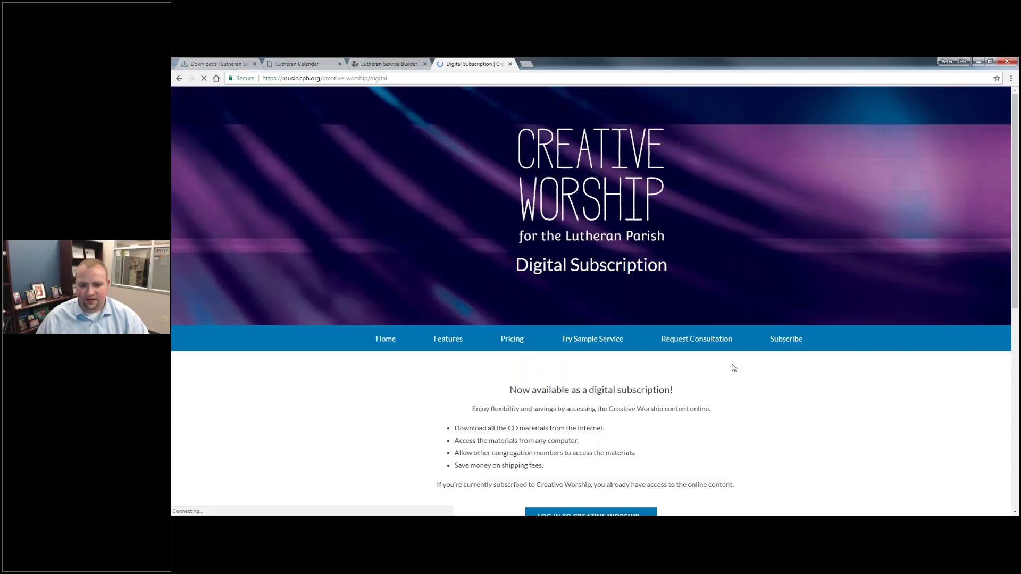
pyautogui.scroll(-3, 597, 422)
pyautogui.click(593, 384)
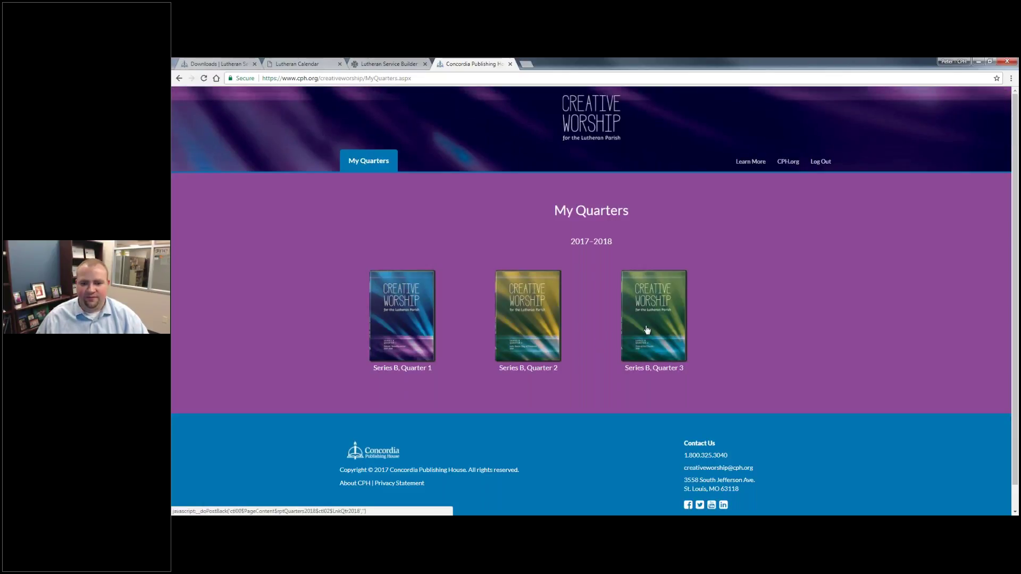
pyautogui.click(655, 318)
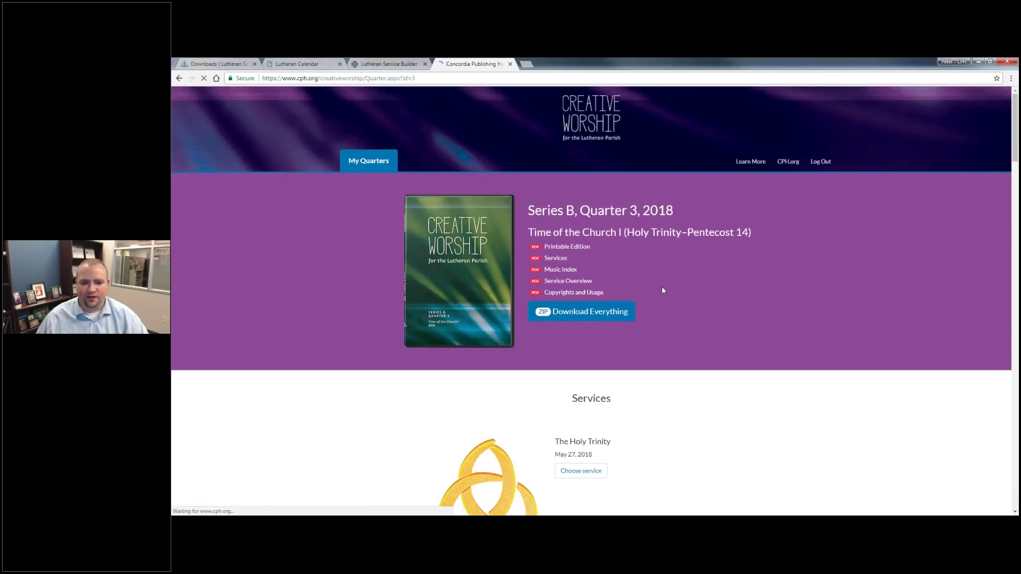
pyautogui.scroll(-5, 566, 304)
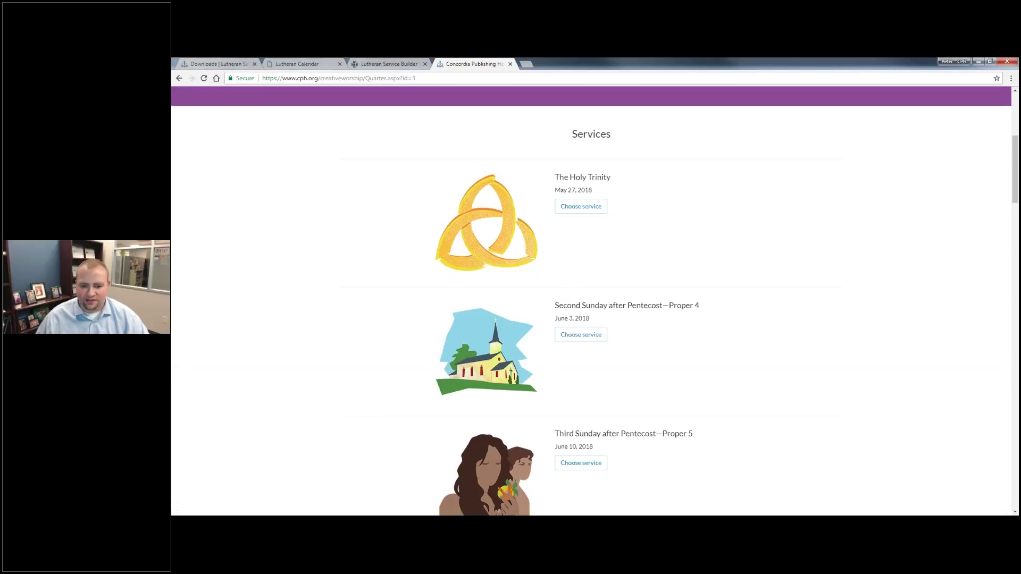
pyautogui.click(581, 336)
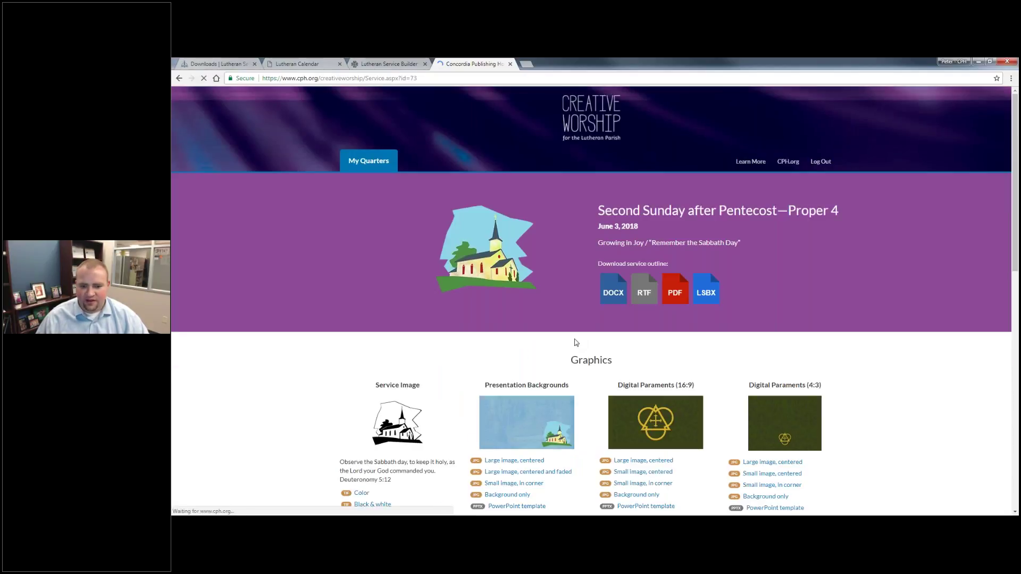
pyautogui.scroll(-2, 575, 342)
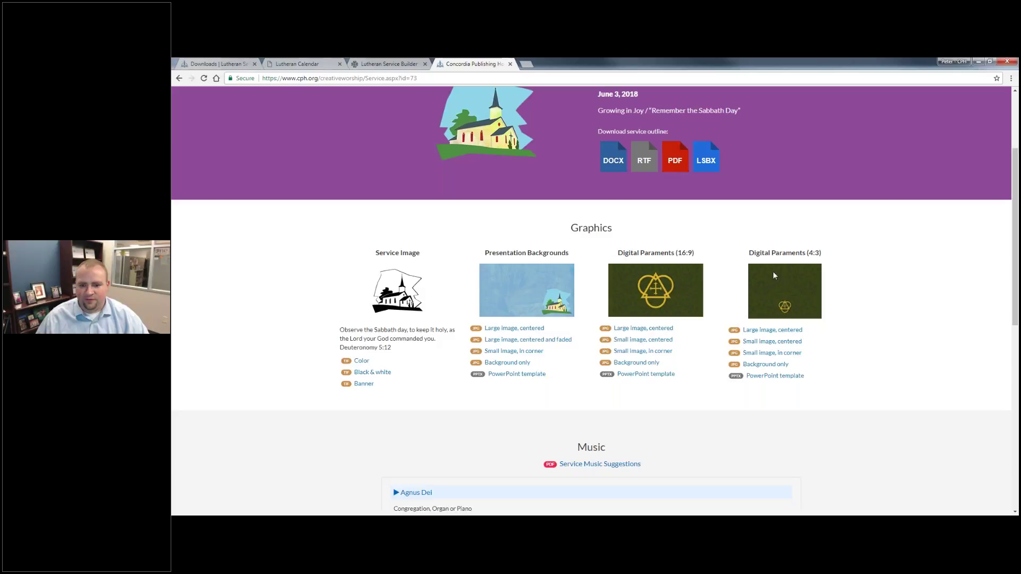
# Save the 4:3 parament image to the Desktop as Pentecost-Square-3.jpg.
pyautogui.rightClick(795, 352)
pyautogui.click(820, 394)
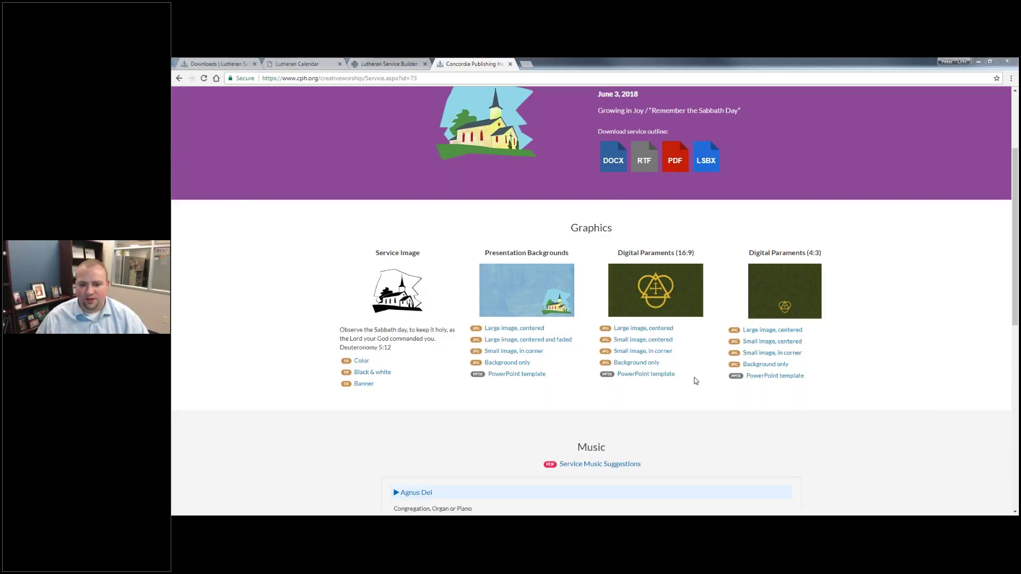
pyautogui.moveTo(267, 184); pyautogui.dragTo(269, 120)
pyautogui.click(255, 120)
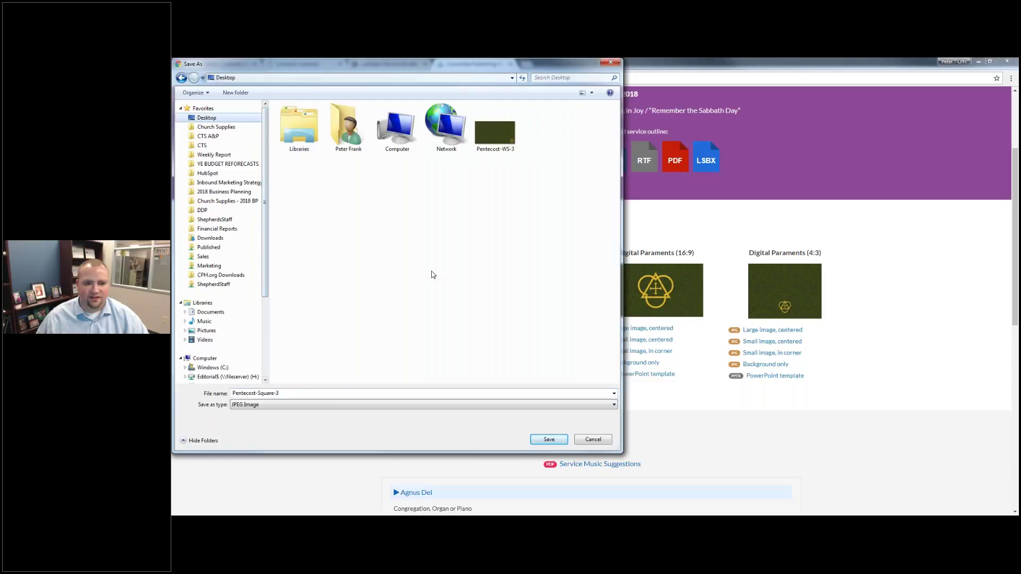
pyautogui.click(548, 440)
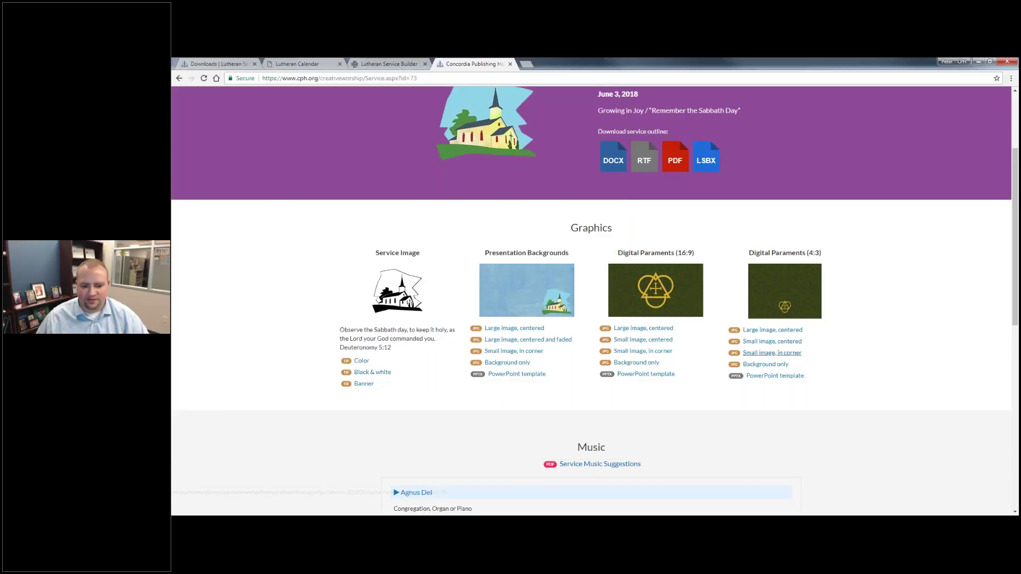
pyautogui.moveTo(758, 524)
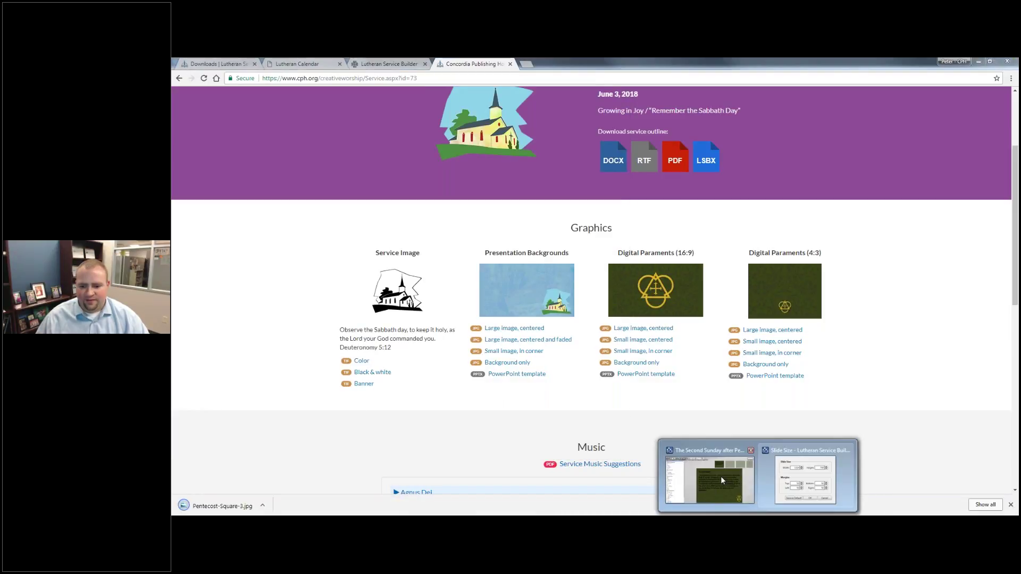
pyautogui.click(722, 480)
pyautogui.click(431, 87)
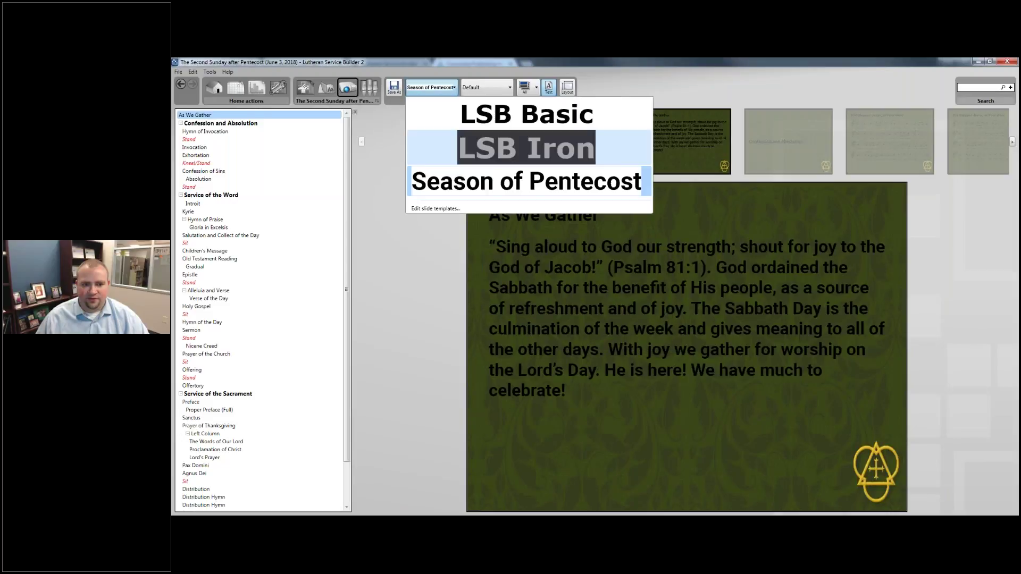
# Load the downloaded Pentecost-Square-3 image as the template's background.
pyautogui.click(434, 210)
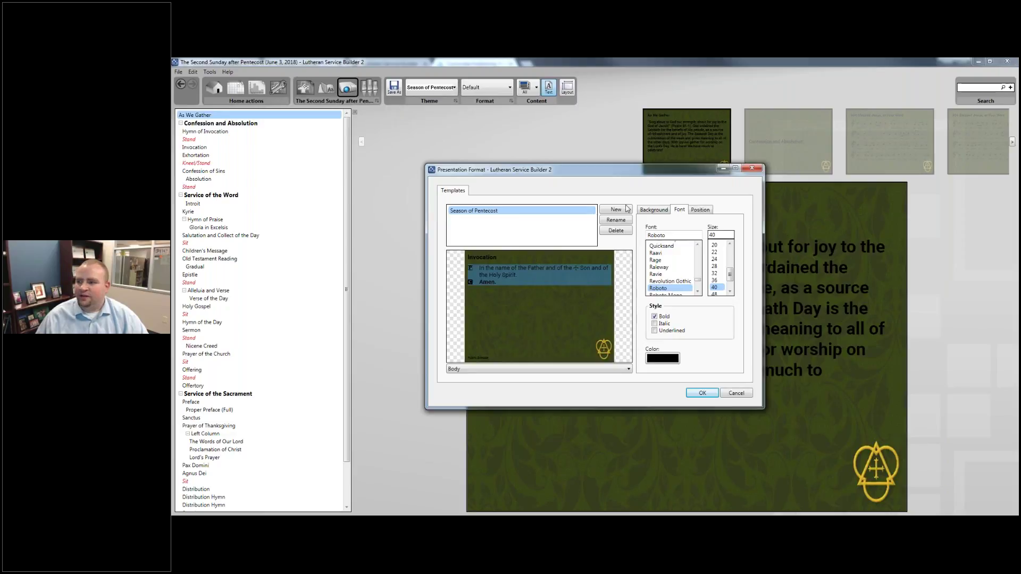
pyautogui.click(652, 211)
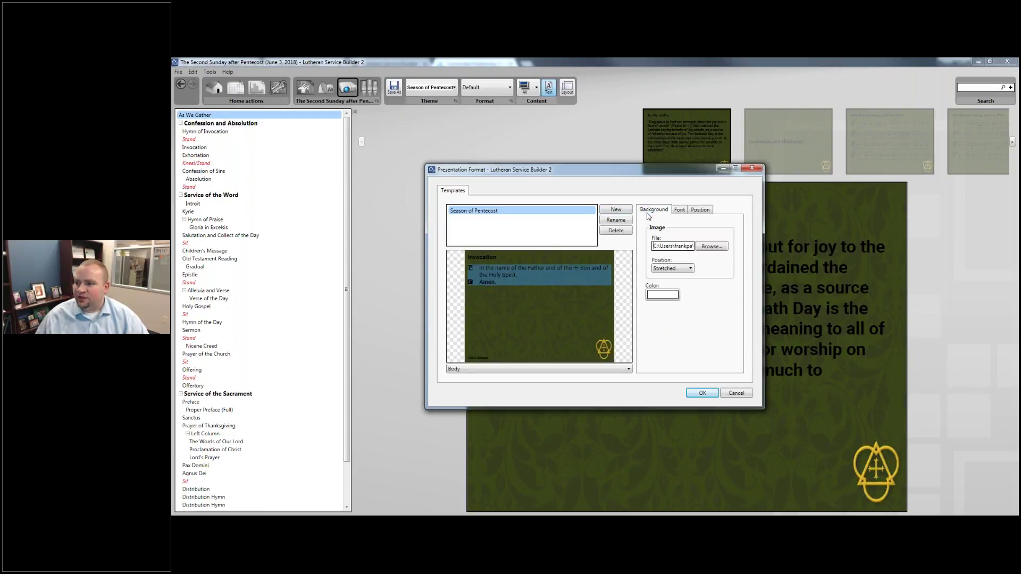
pyautogui.click(708, 248)
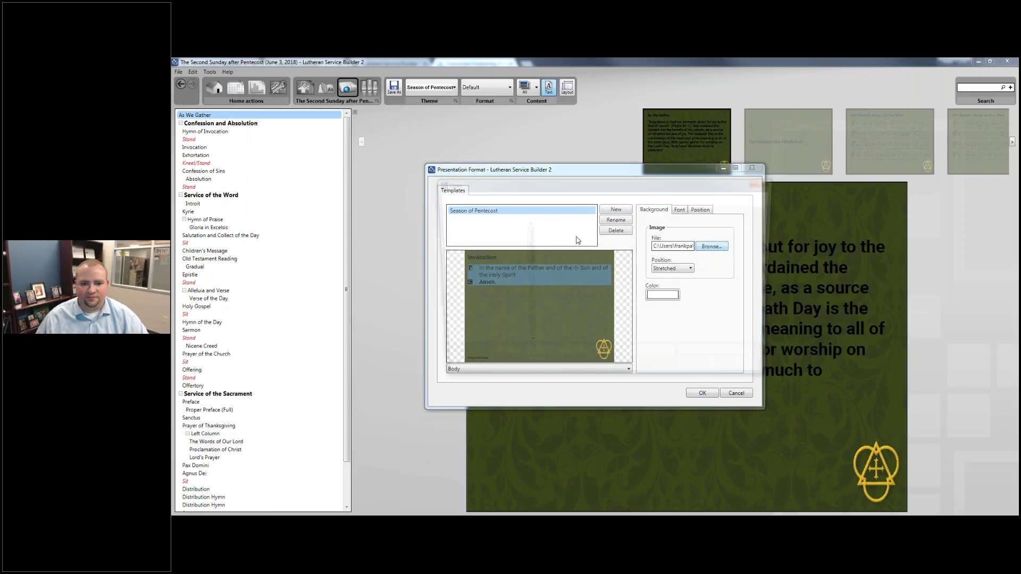
pyautogui.doubleClick(750, 250)
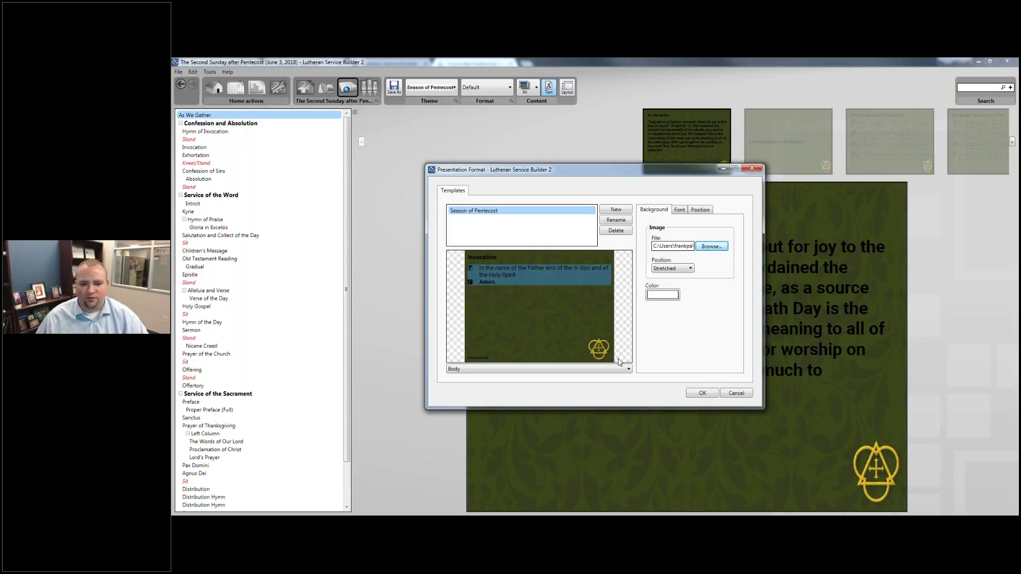
# Make the caption text near white.
pyautogui.click(493, 256)
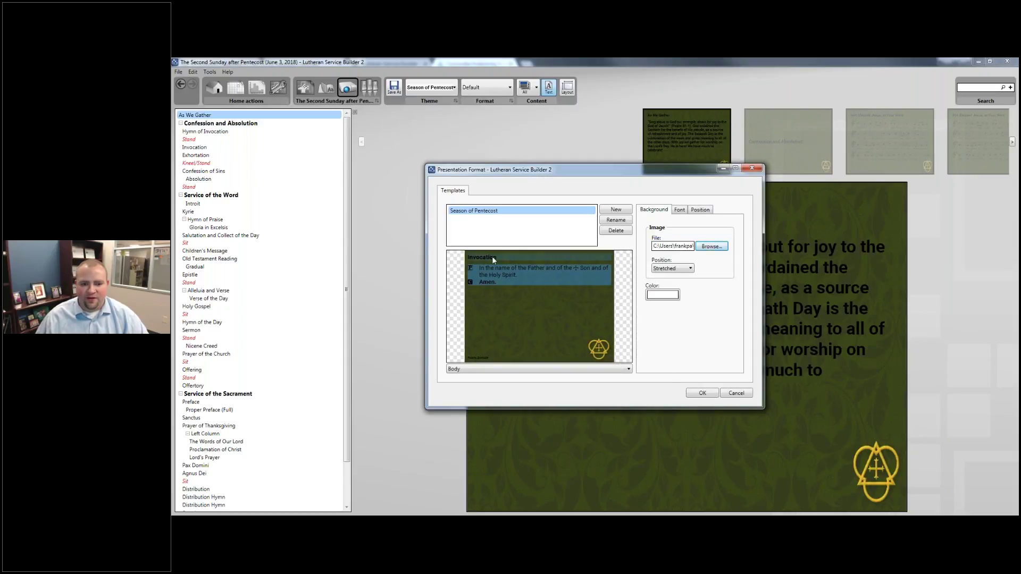
pyautogui.click(664, 295)
pyautogui.click(691, 220)
pyautogui.click(680, 209)
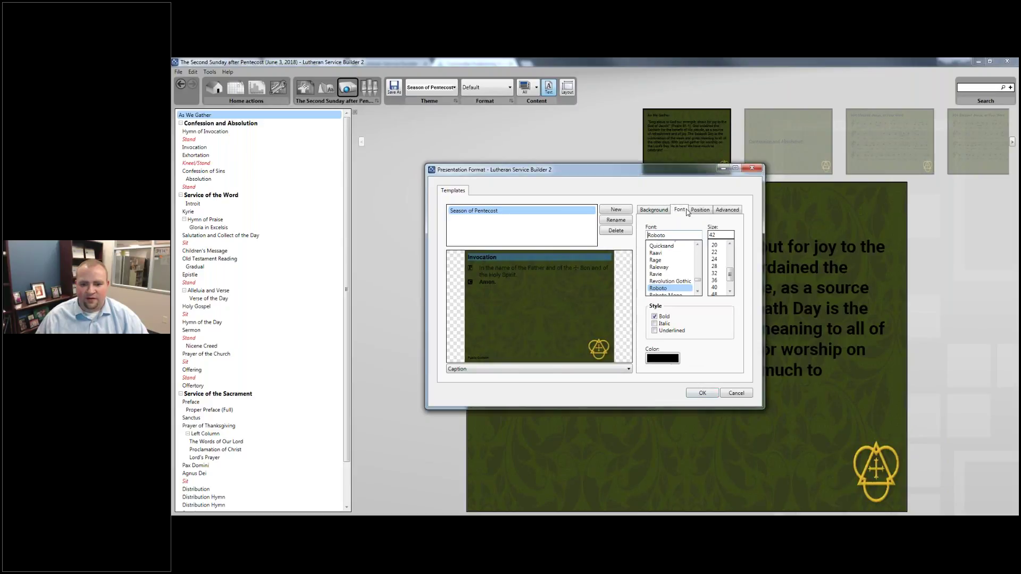
pyautogui.click(674, 359)
pyautogui.click(536, 241)
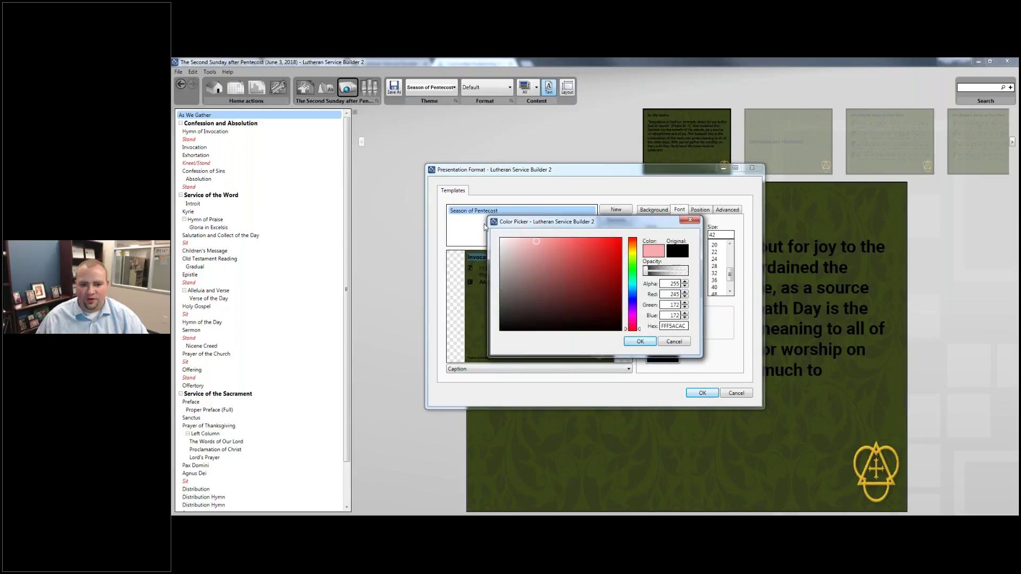
pyautogui.moveTo(536, 242); pyautogui.dragTo(499, 238)
pyautogui.click(633, 341)
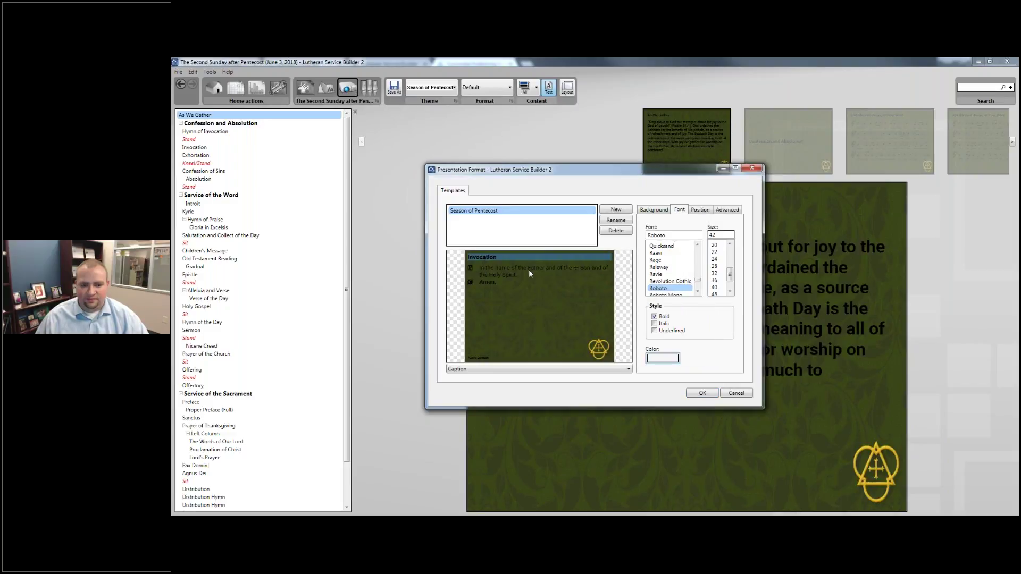
# Make the body and copyright text near white.
pyautogui.click(529, 269)
pyautogui.click(661, 358)
pyautogui.click(500, 240)
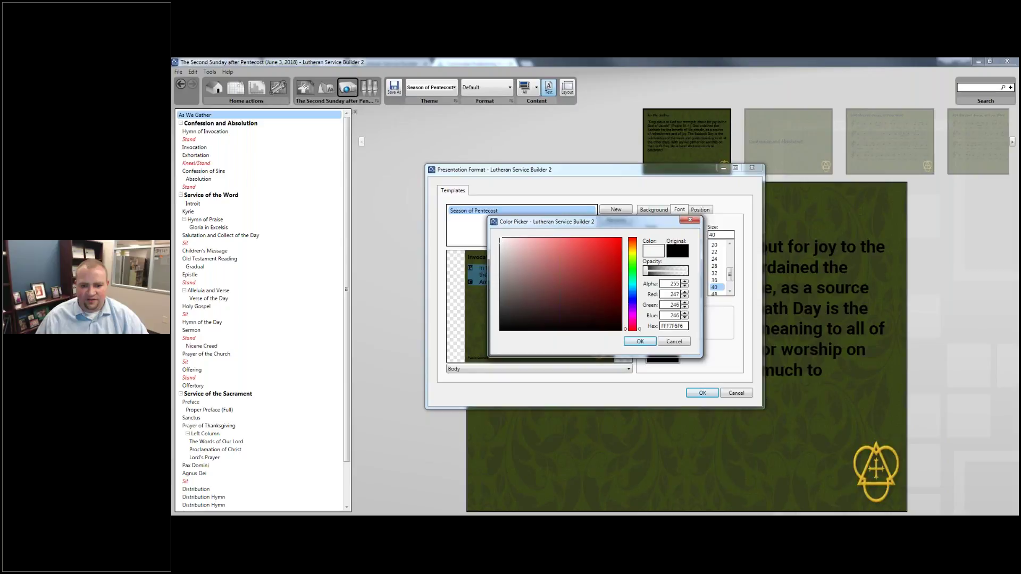
pyautogui.click(640, 341)
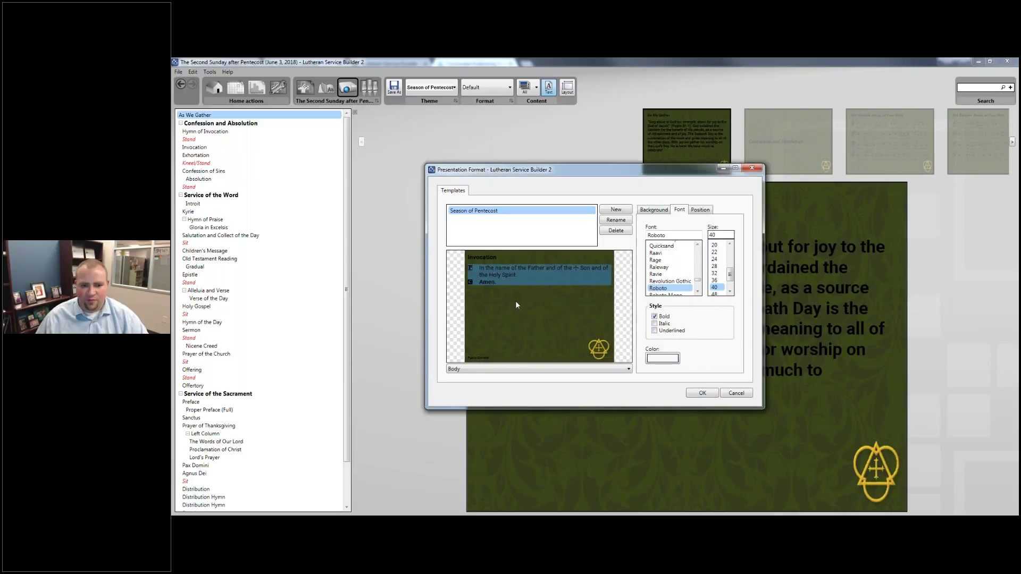
pyautogui.click(482, 359)
pyautogui.click(662, 358)
pyautogui.click(500, 240)
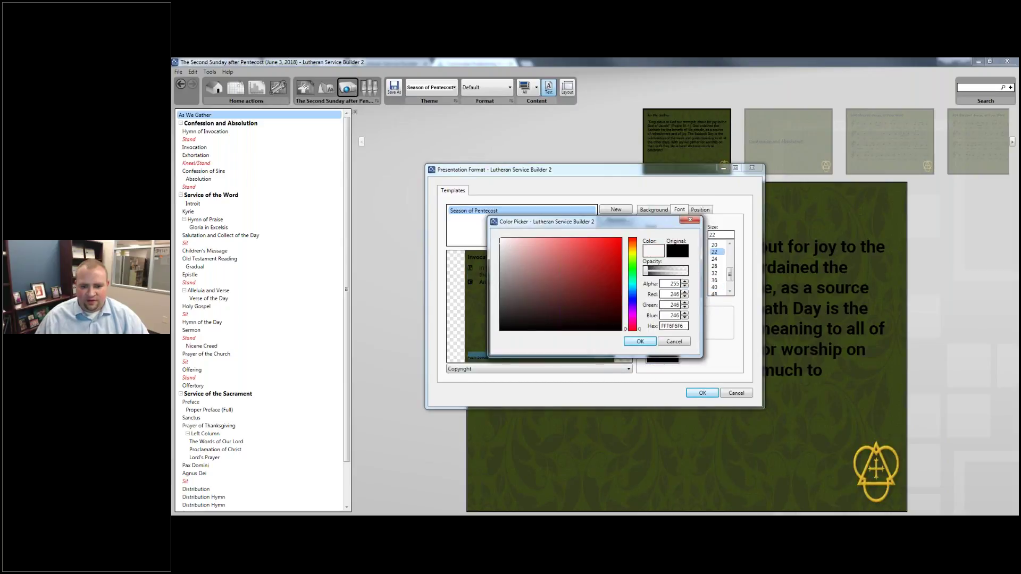
pyautogui.click(640, 341)
# Make the Heading style text white.
pyautogui.click(561, 369)
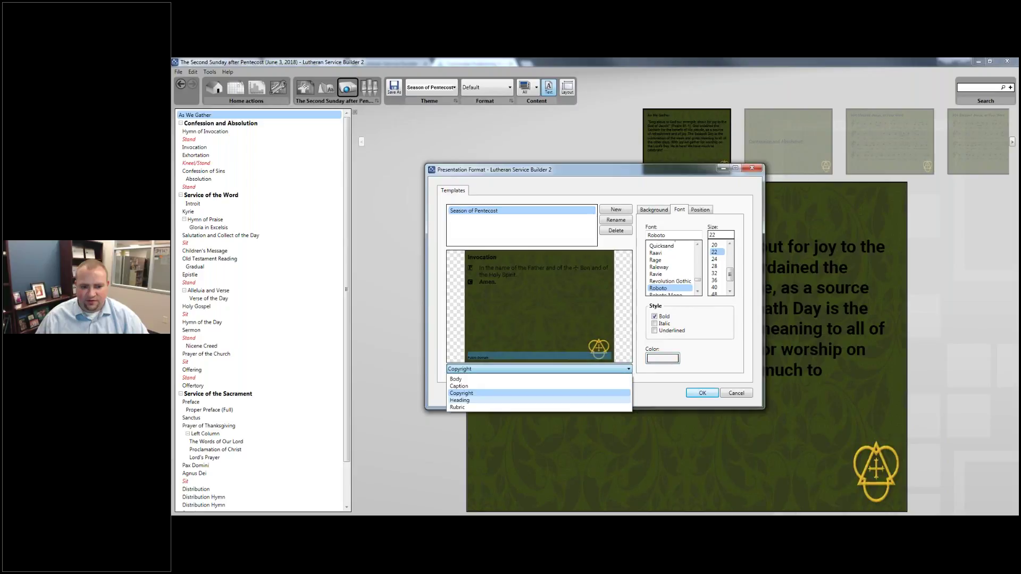
pyautogui.click(502, 401)
pyautogui.click(663, 358)
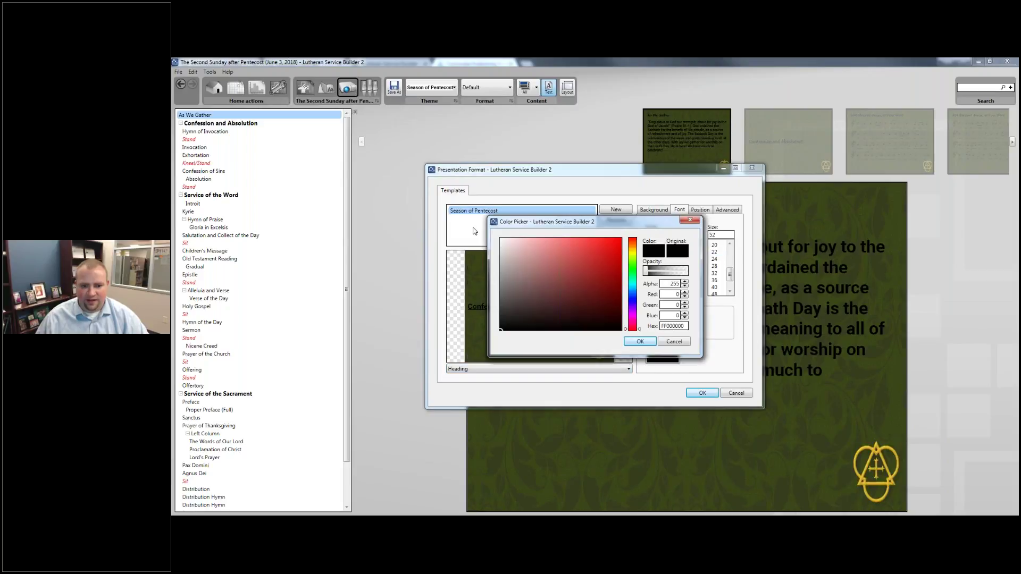
pyautogui.click(500, 238)
pyautogui.click(627, 343)
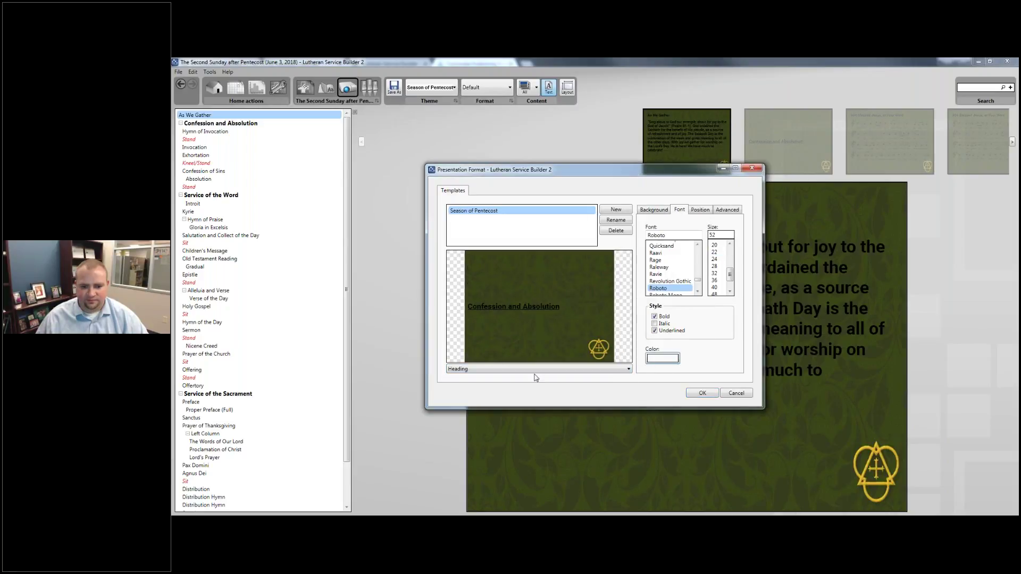
# Make the Rubric style text light red, then return to the browser.
pyautogui.click(533, 368)
pyautogui.click(511, 408)
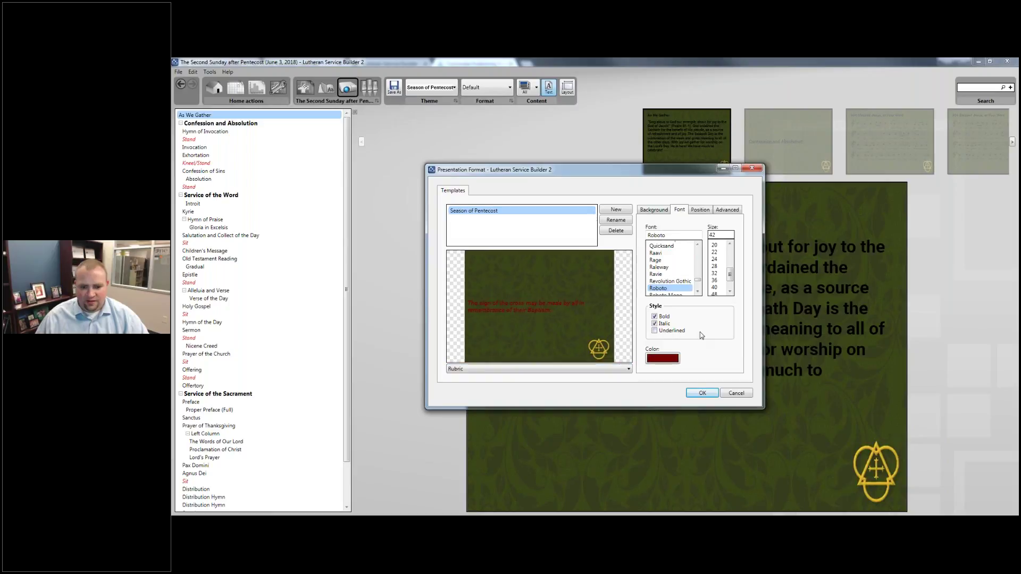
pyautogui.click(663, 359)
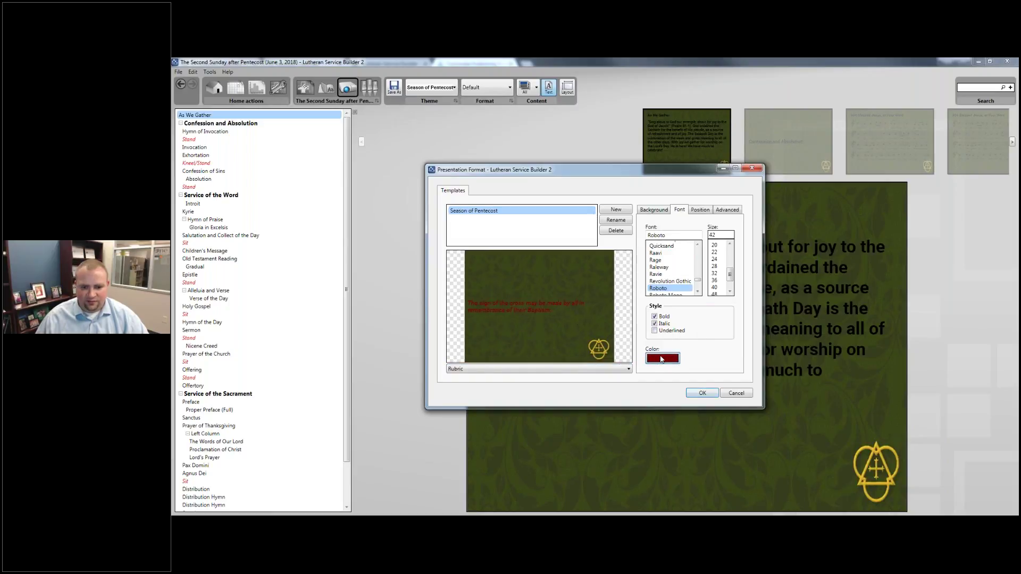
pyautogui.moveTo(604, 247); pyautogui.dragTo(567, 242)
pyautogui.click(653, 345)
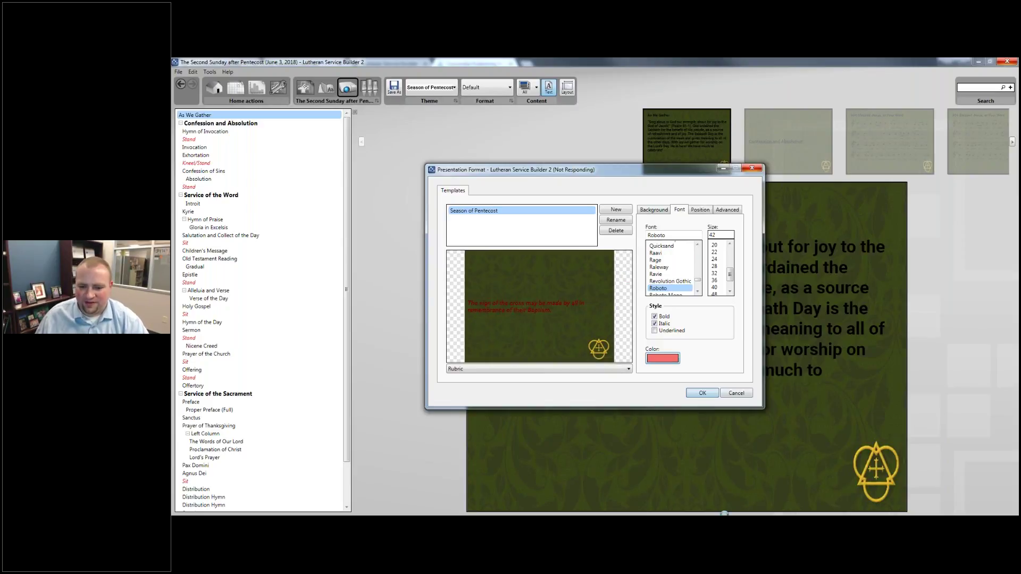
pyautogui.moveTo(724, 513)
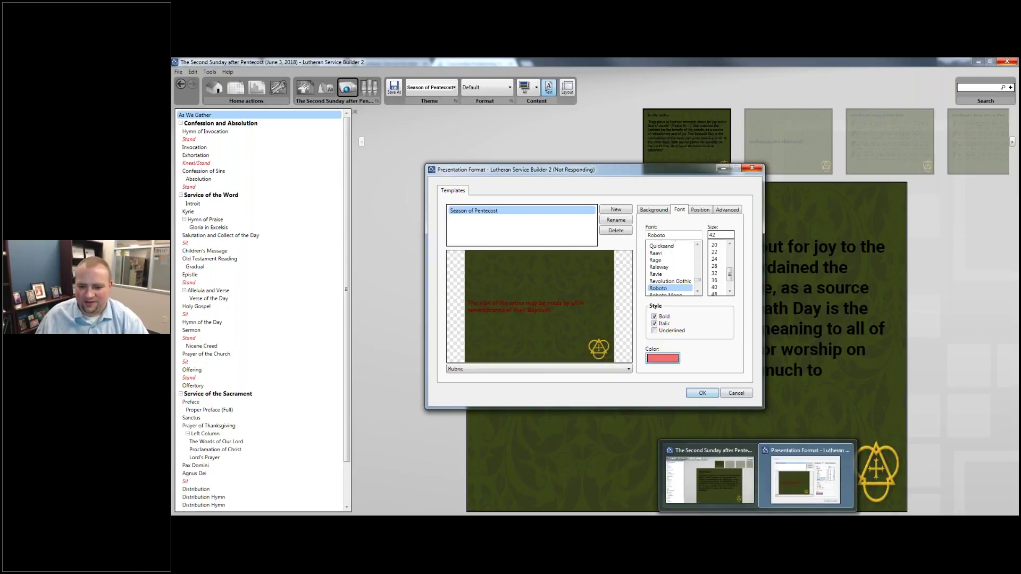
pyautogui.click(738, 466)
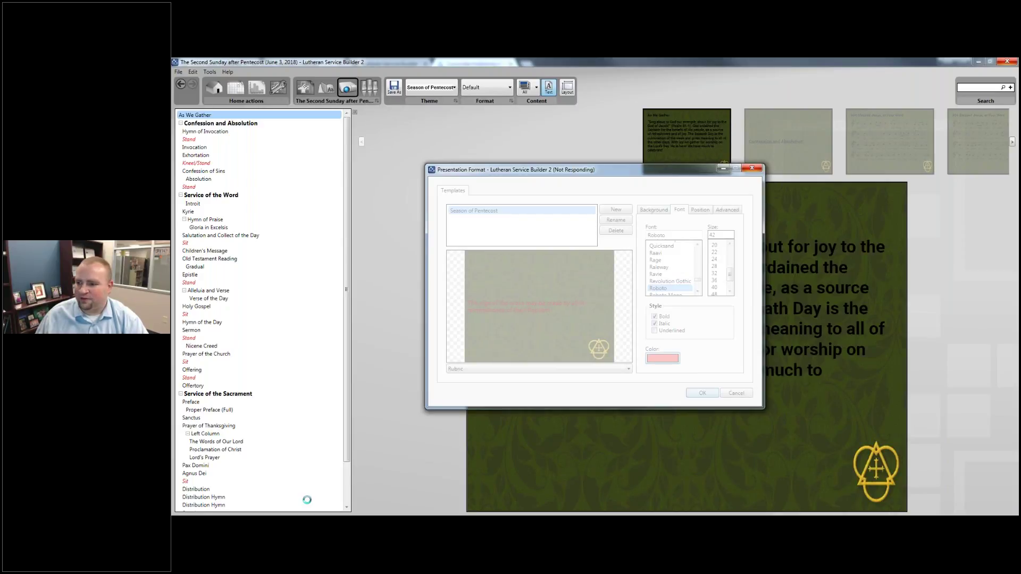
pyautogui.hotkey('alt', 'Tab')
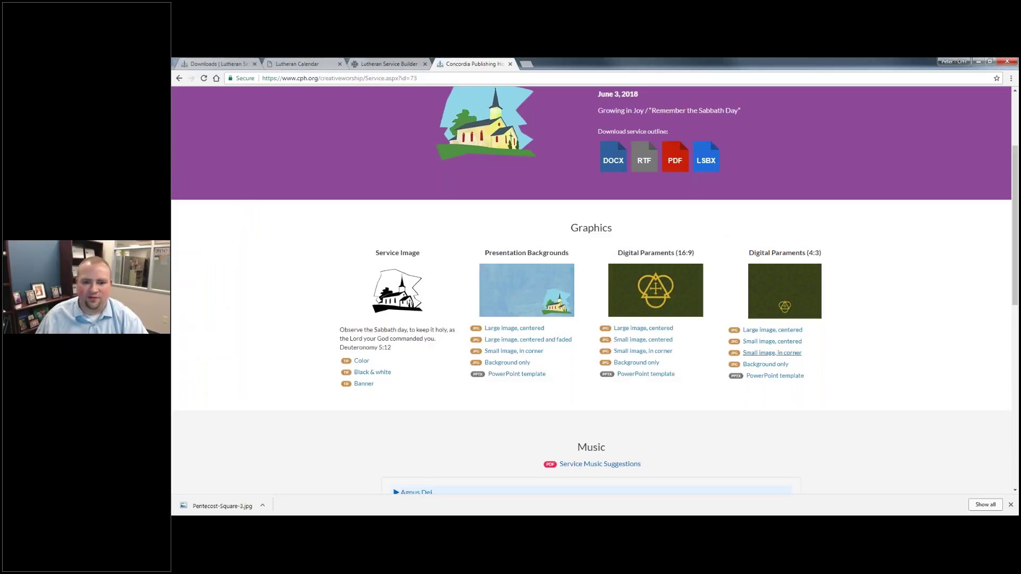
# Open the Proper 4 service, download its DOCX outline and open it in Word.
pyautogui.scroll(1, 772, 371)
pyautogui.scroll(3, 487, 199)
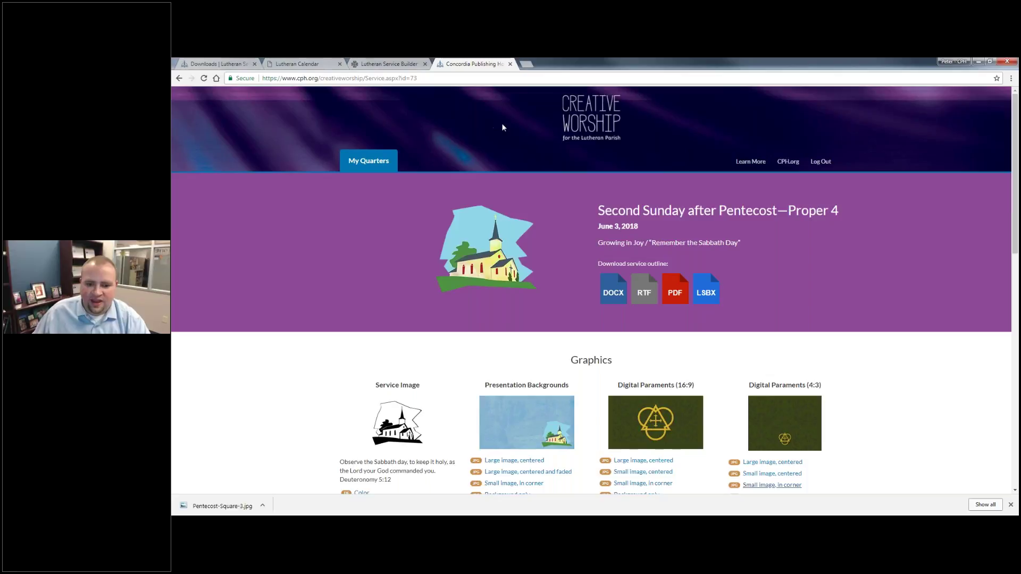
pyautogui.scroll(-3, 625, 180)
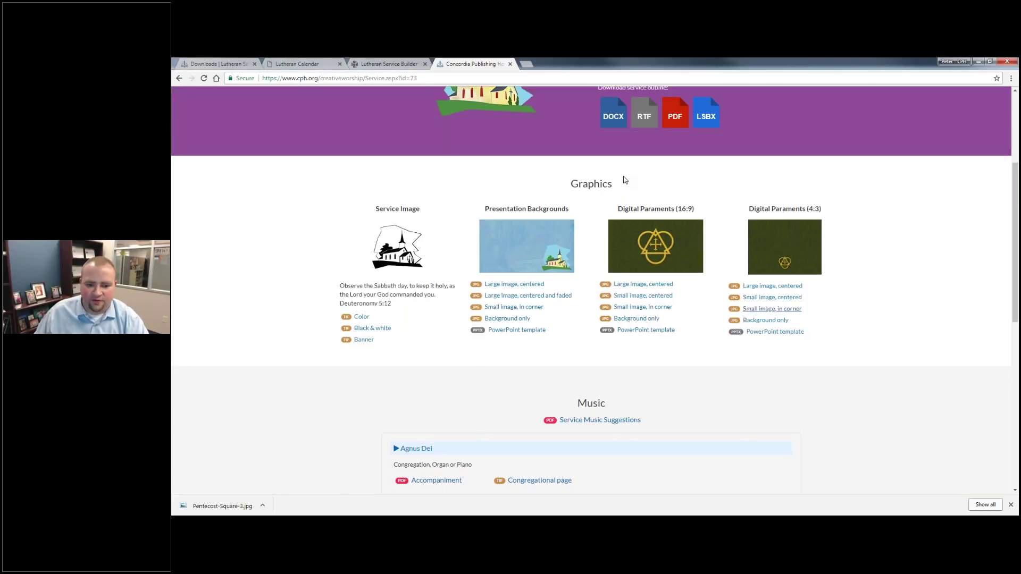
pyautogui.scroll(2, 625, 180)
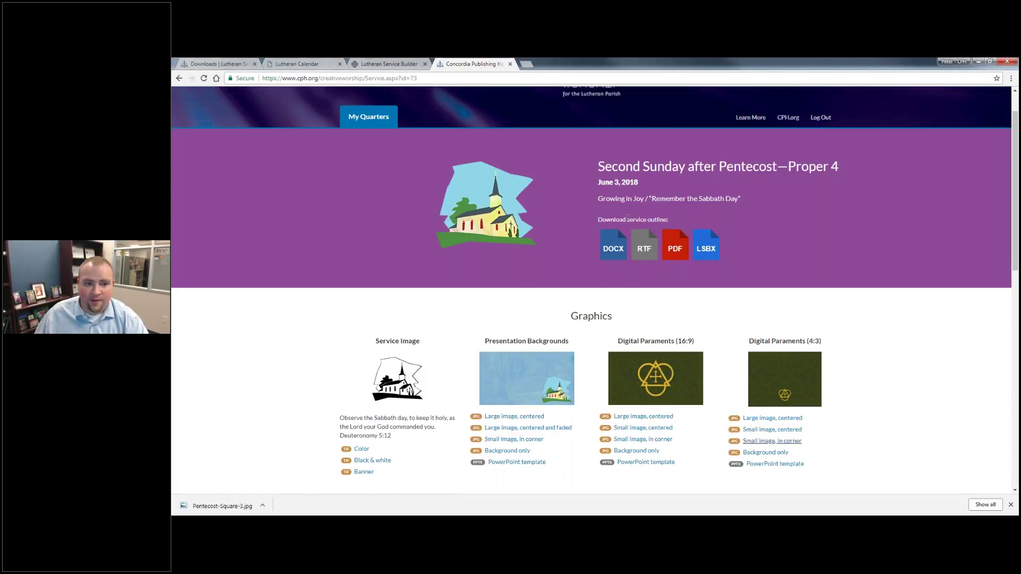
pyautogui.rightClick(392, 223)
pyautogui.click(407, 229)
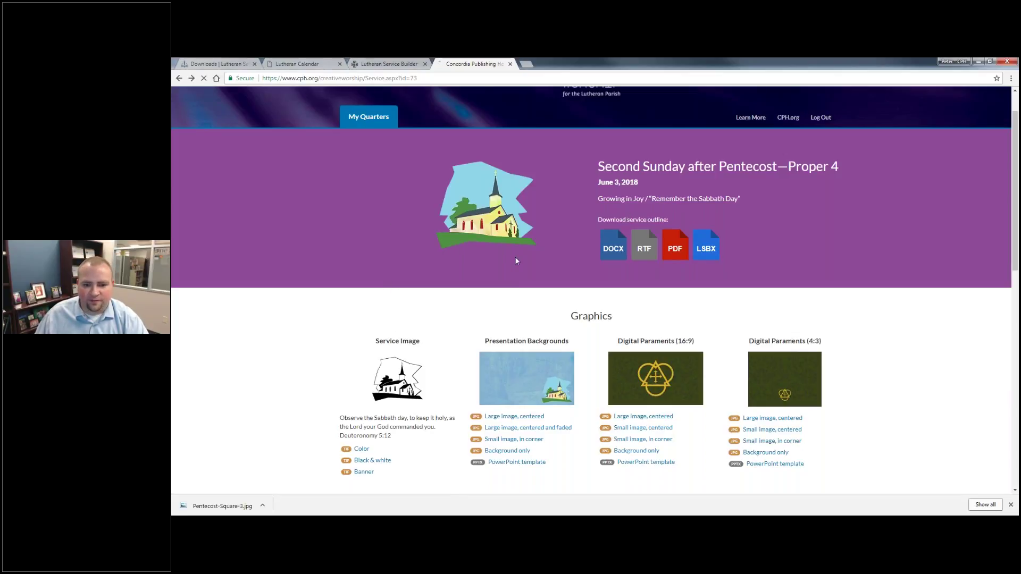
pyautogui.scroll(5, 592, 251)
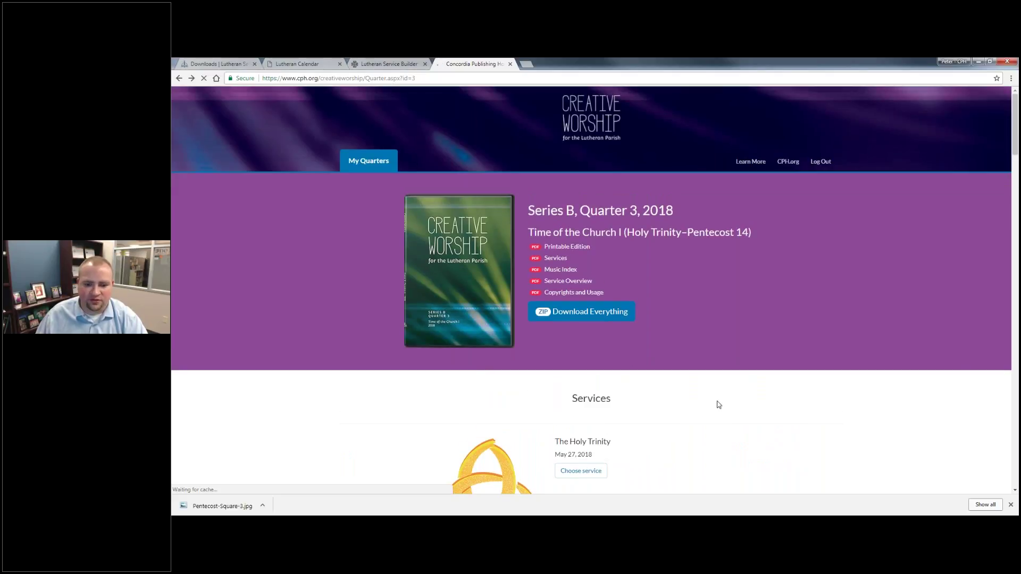
pyautogui.scroll(-6, 718, 405)
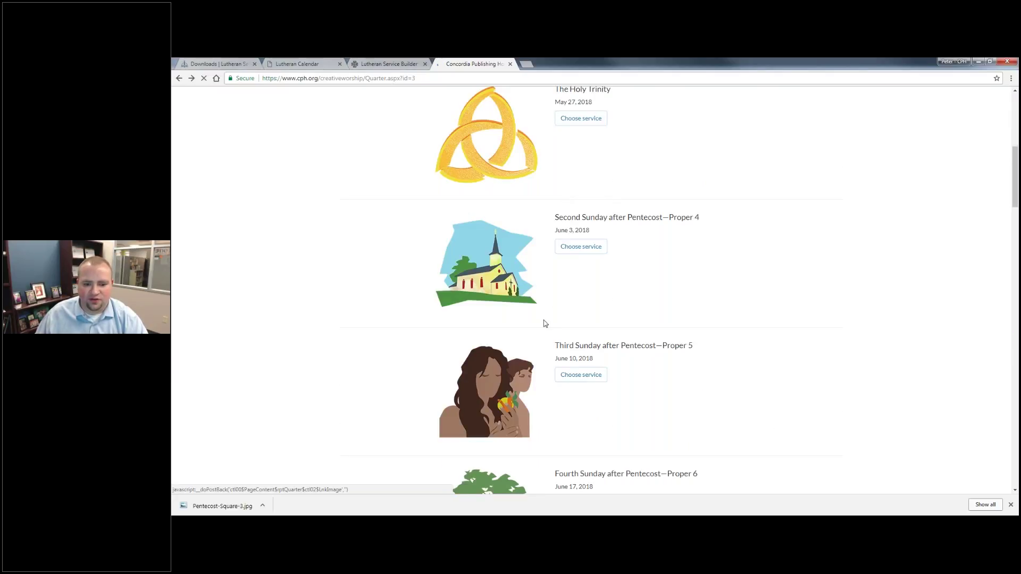
pyautogui.click(581, 334)
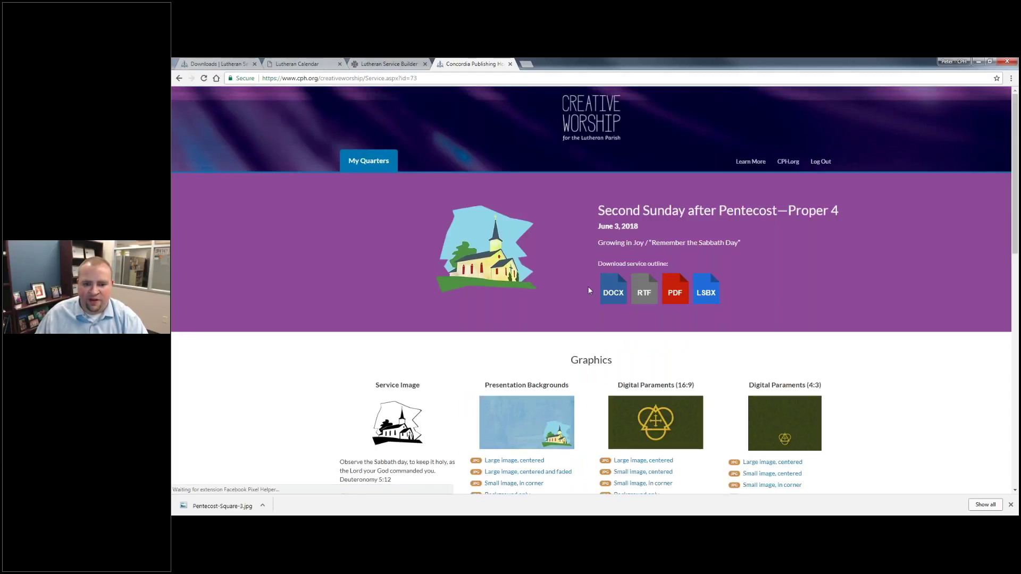
pyautogui.click(613, 290)
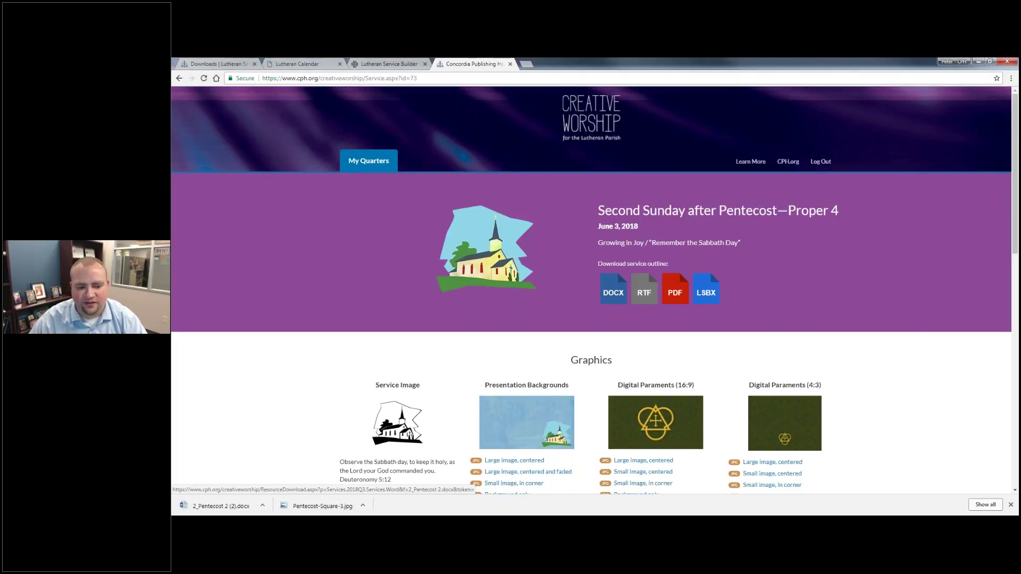
pyautogui.click(256, 508)
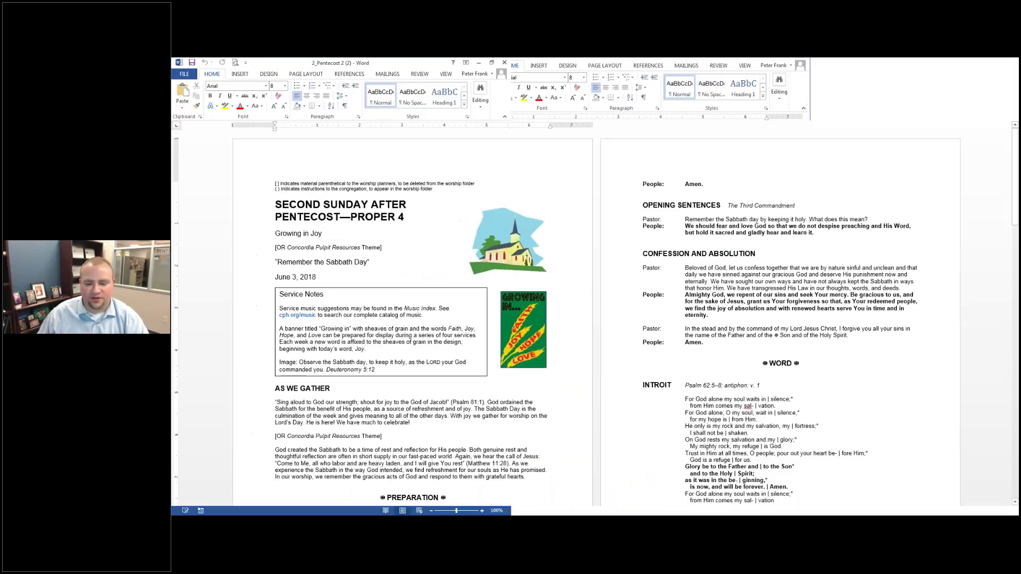
# Scroll through the 2_Pentecost 2 outline in Word, then close Word.
pyautogui.scroll(-15, 652, 286)
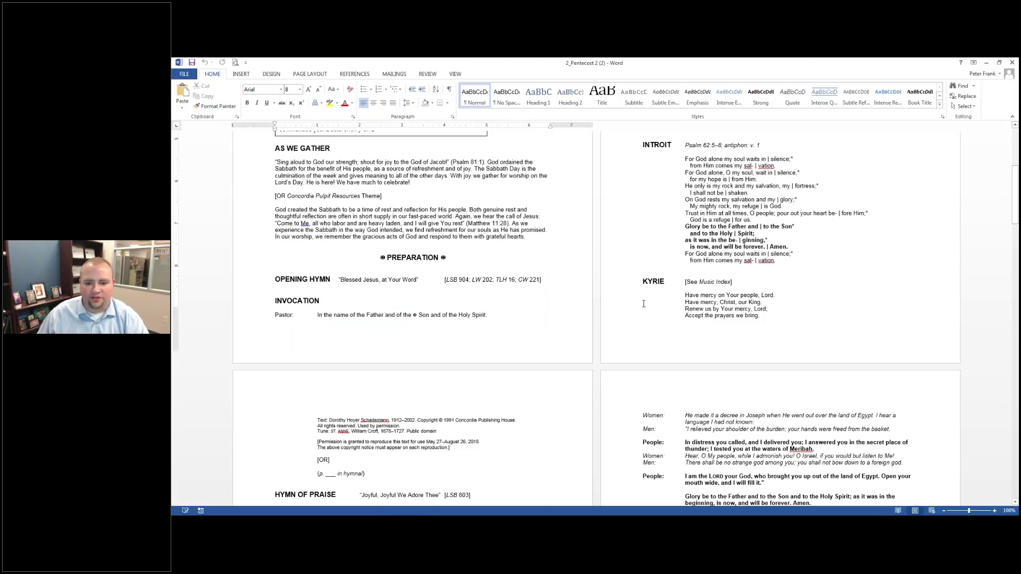
pyautogui.scroll(-3, 631, 314)
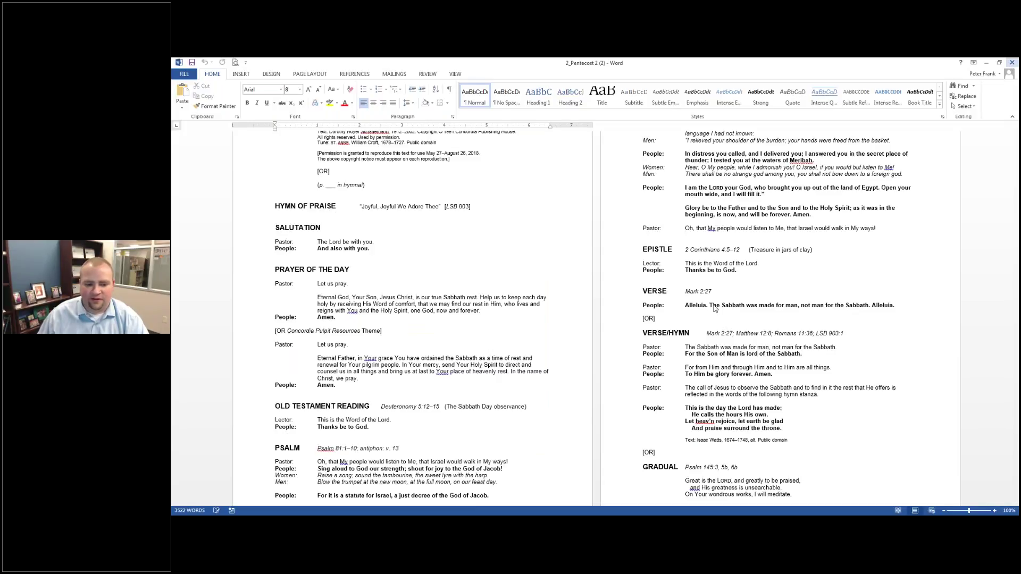
pyautogui.click(1012, 63)
pyautogui.scroll(-5, 303, 390)
pyautogui.scroll(1, 435, 199)
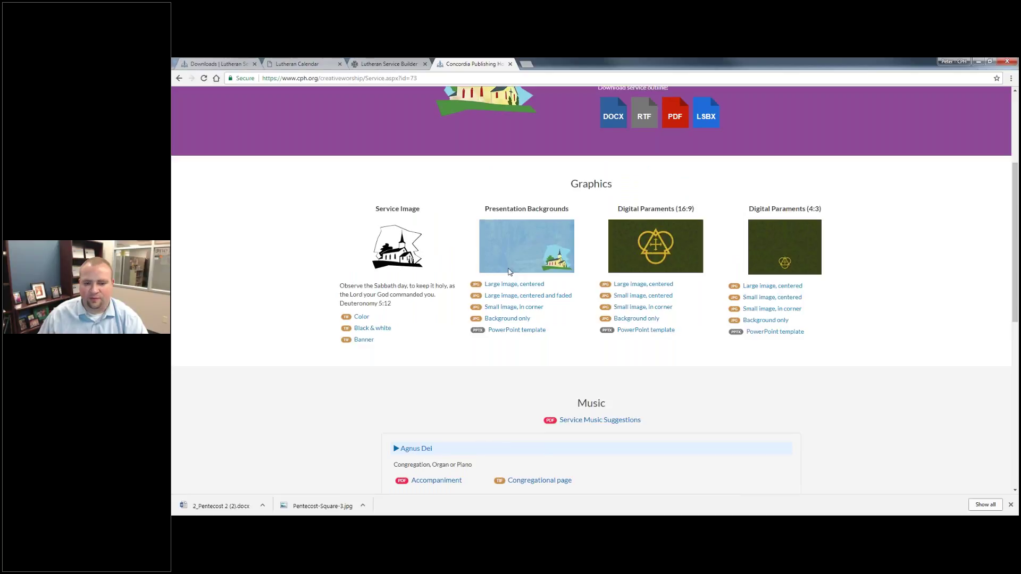
# Download 2_Pentecost 2 (2).lsbx from the service page and open it in Service Builder.
pyautogui.scroll(1, 507, 300)
pyautogui.scroll(2, 507, 300)
pyautogui.scroll(-6, 538, 385)
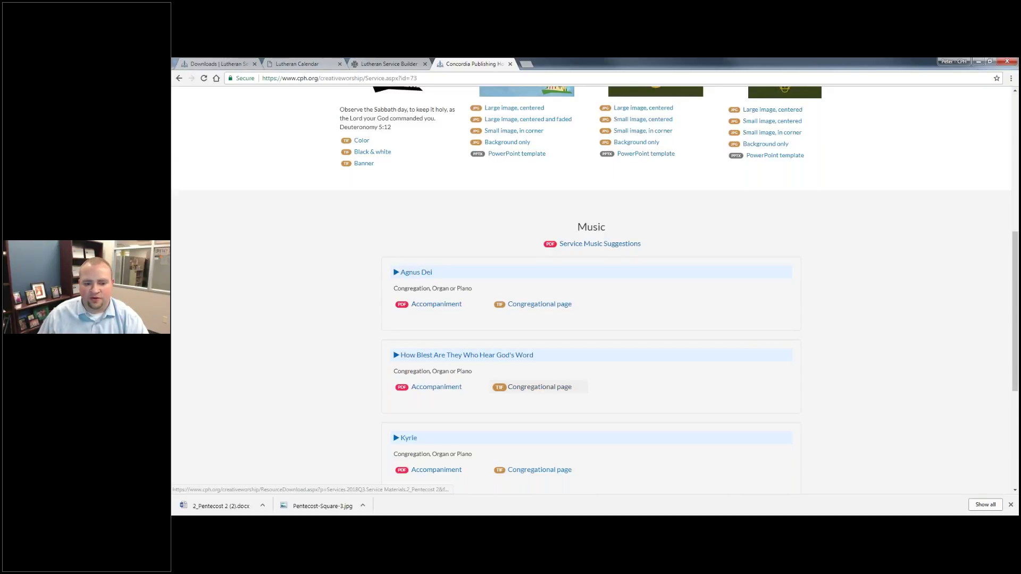
pyautogui.scroll(-3, 574, 388)
pyautogui.scroll(9, 545, 226)
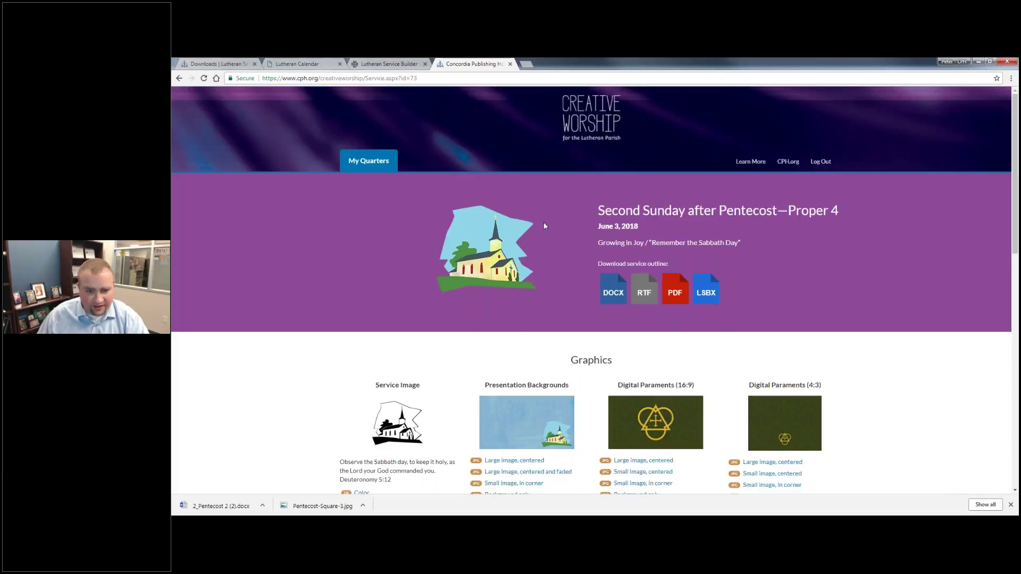
pyautogui.click(706, 298)
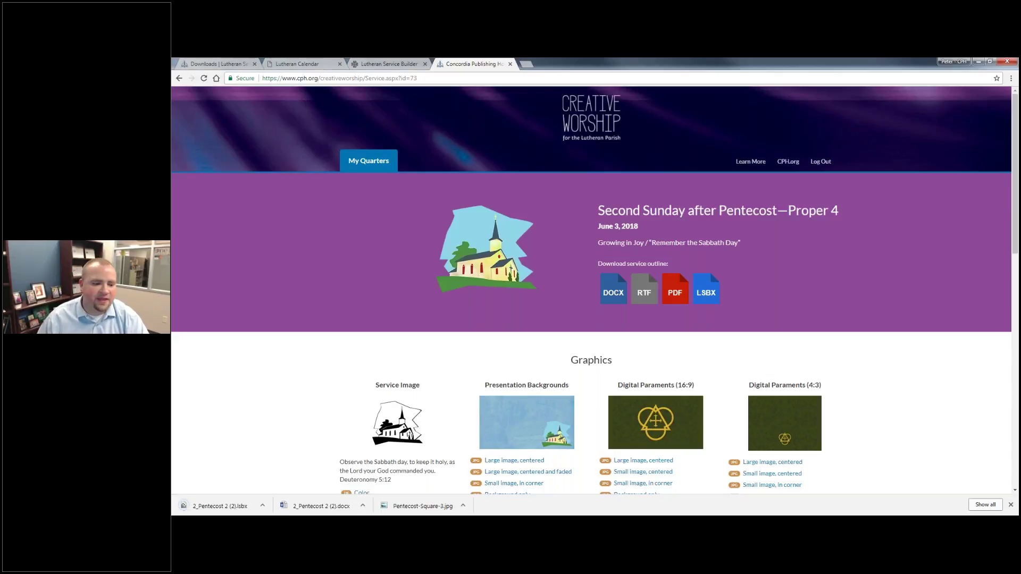
pyautogui.click(216, 506)
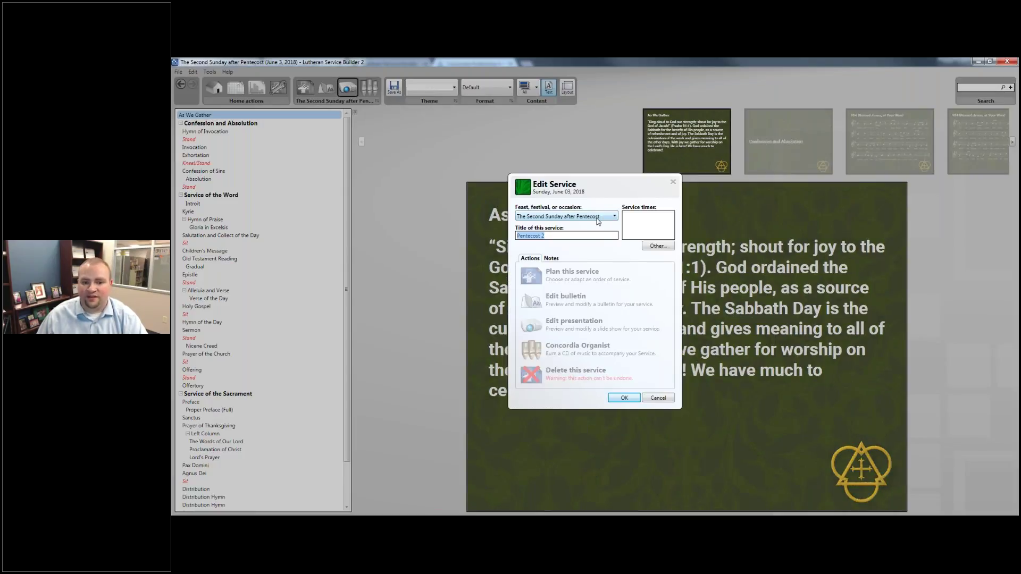
# Plan the imported Pentecost 2 service and choose "Remember the Sabbath Day" as its title.
pyautogui.click(571, 279)
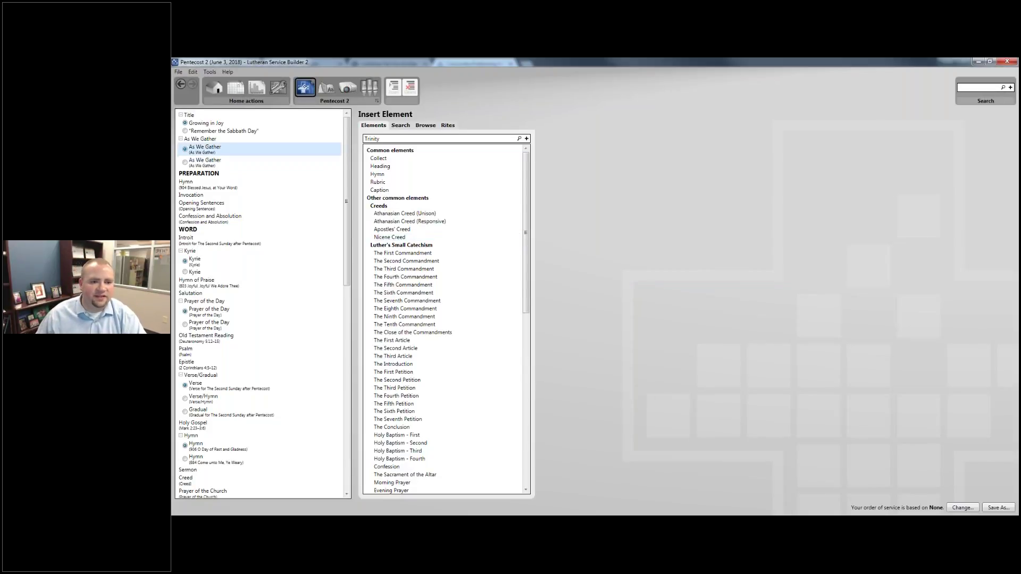
pyautogui.scroll(-5, 335, 266)
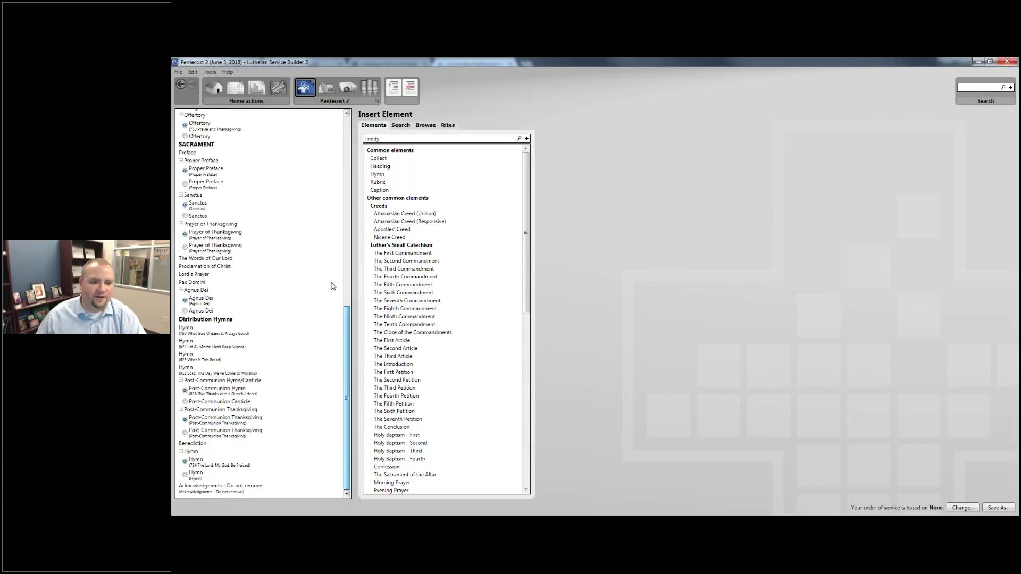
pyautogui.scroll(4, 326, 232)
pyautogui.scroll(3, 341, 132)
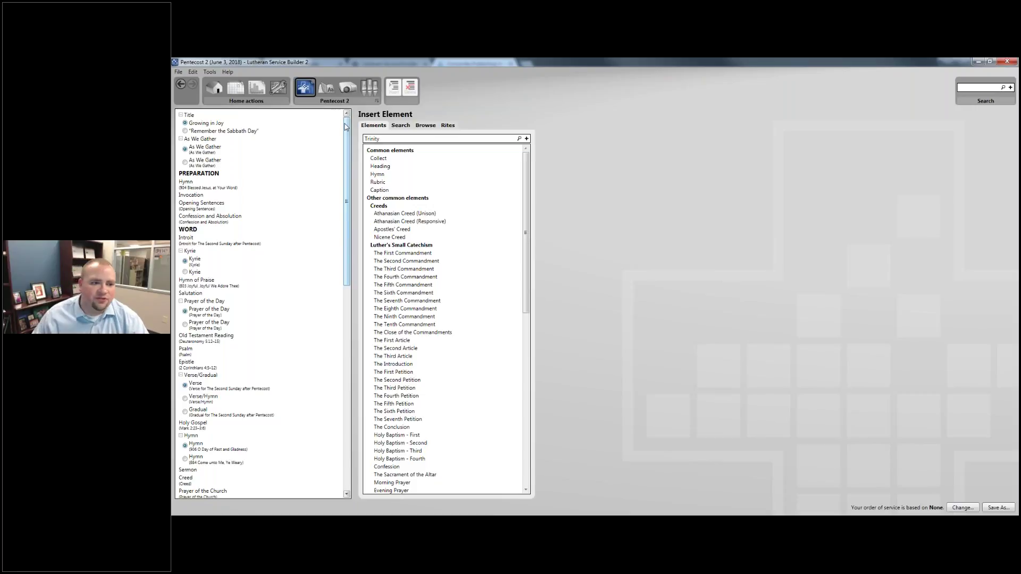
pyautogui.click(214, 133)
pyautogui.click(215, 132)
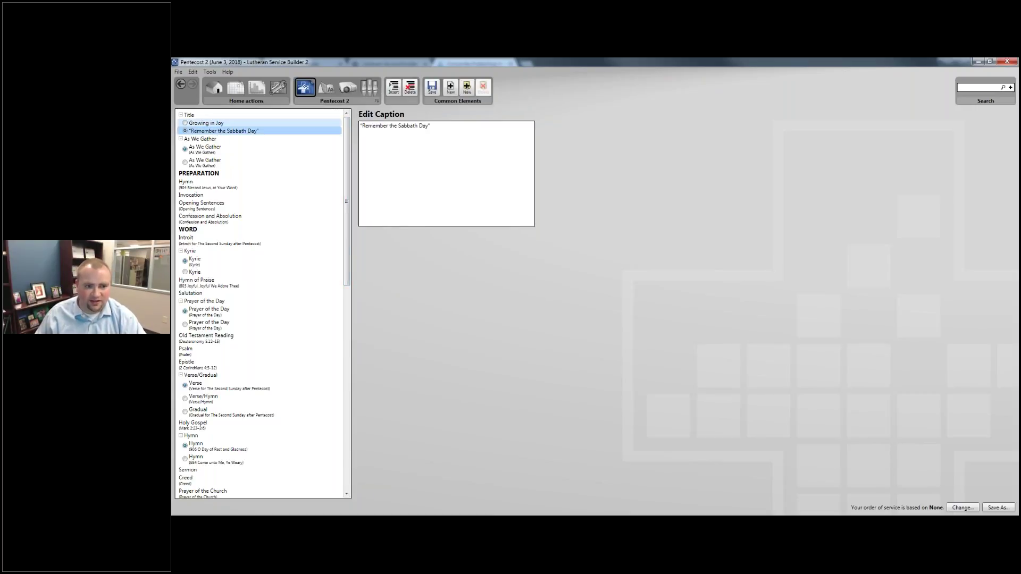
# Review As We Gather, Blessed Jesus at Your Word, Invocation, Opening Sentences and Confession.
pyautogui.click(215, 151)
pyautogui.click(216, 162)
pyautogui.click(215, 149)
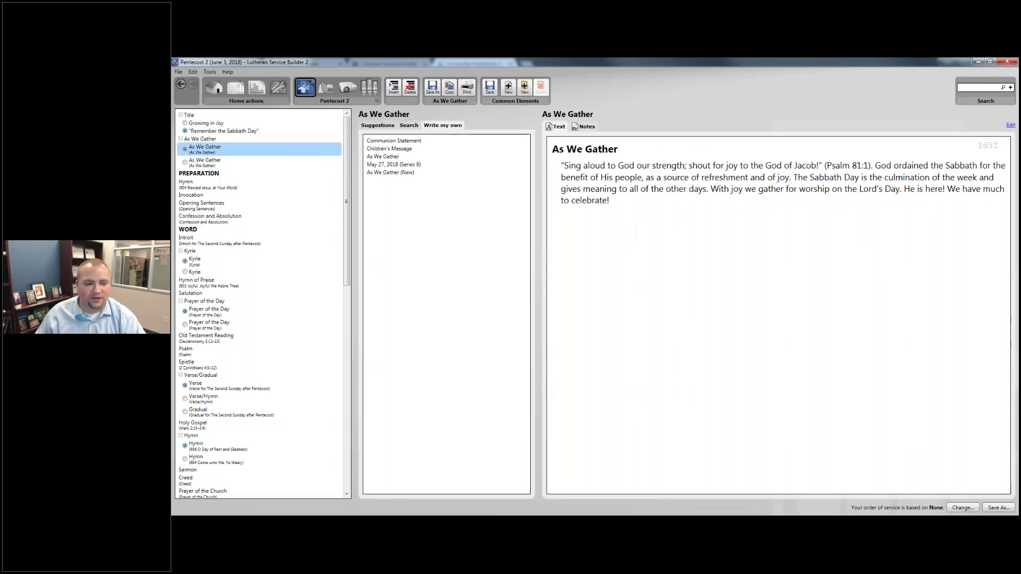
pyautogui.click(218, 186)
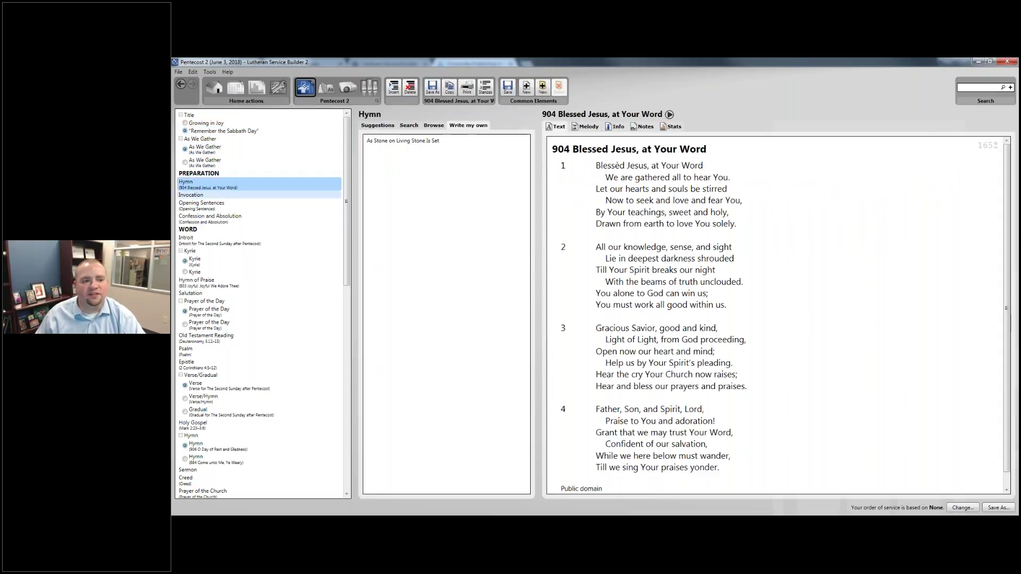
pyautogui.click(221, 195)
pyautogui.click(228, 206)
pyautogui.click(232, 218)
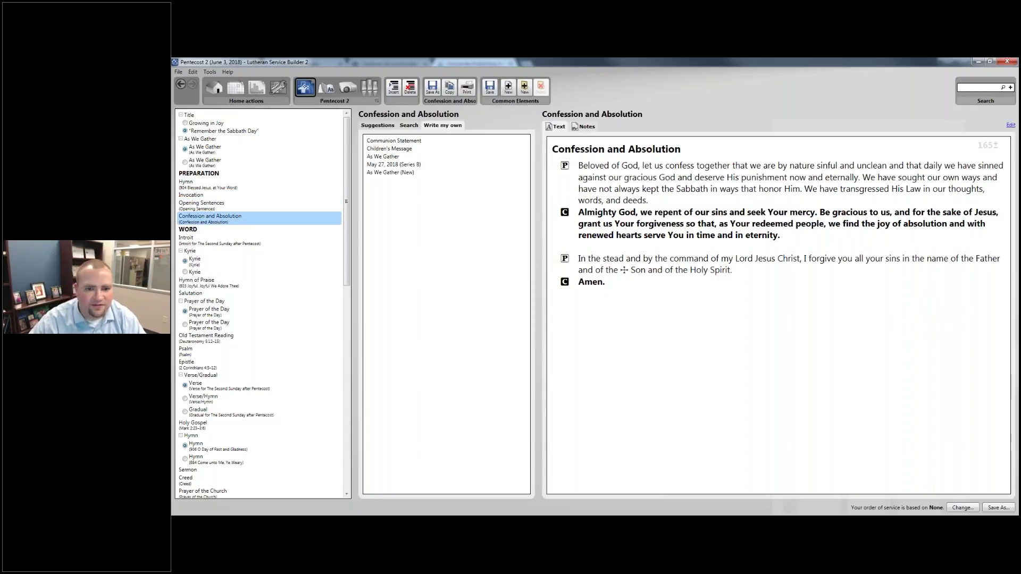
# Preview the service as a bulletin using the Creative Worship theme.
pyautogui.click(326, 87)
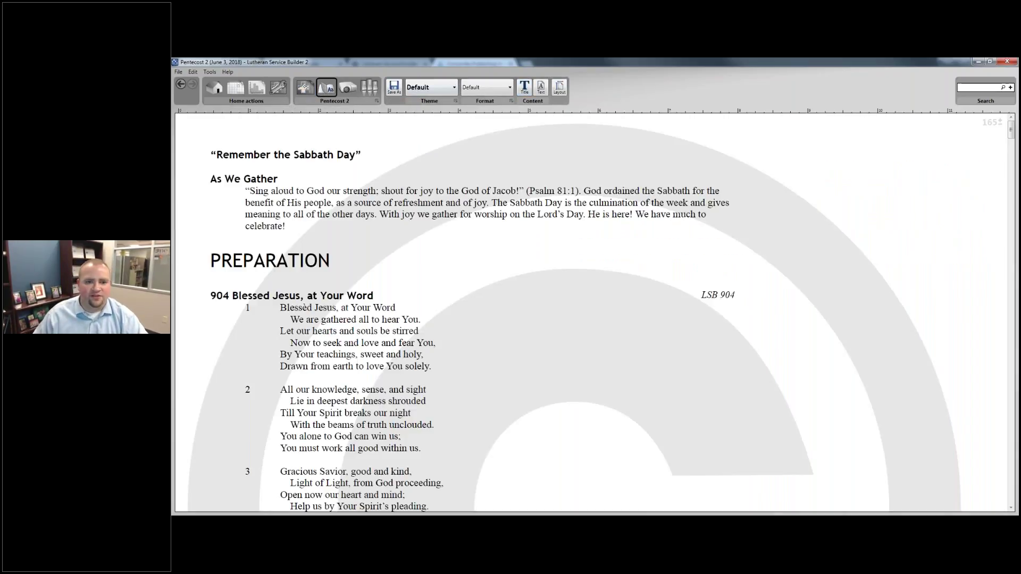
pyautogui.click(433, 87)
pyautogui.click(445, 159)
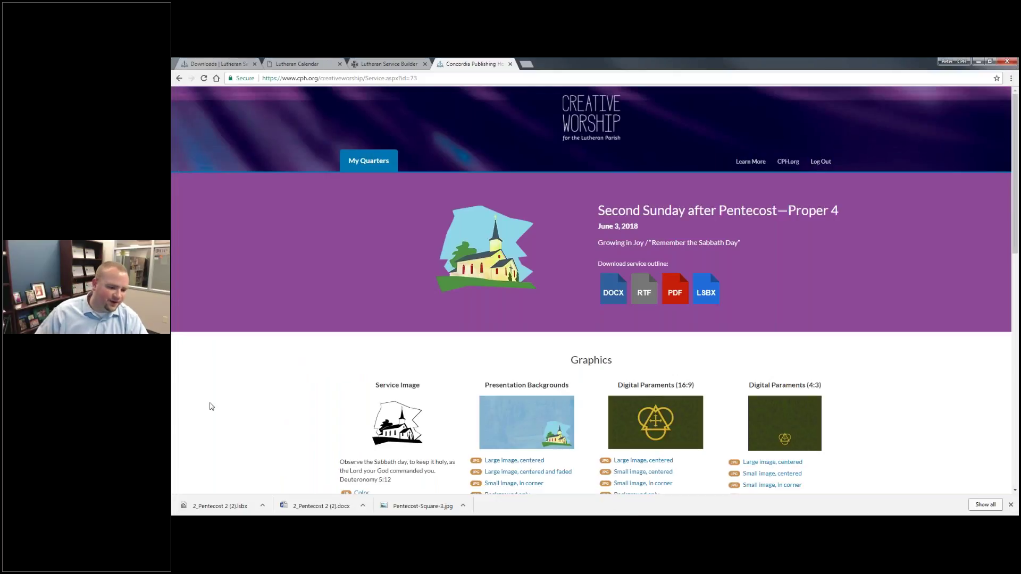
# Relaunch Lutheran Service Builder 2 from the Start menu and dismiss the startup error.
pyautogui.press('super')
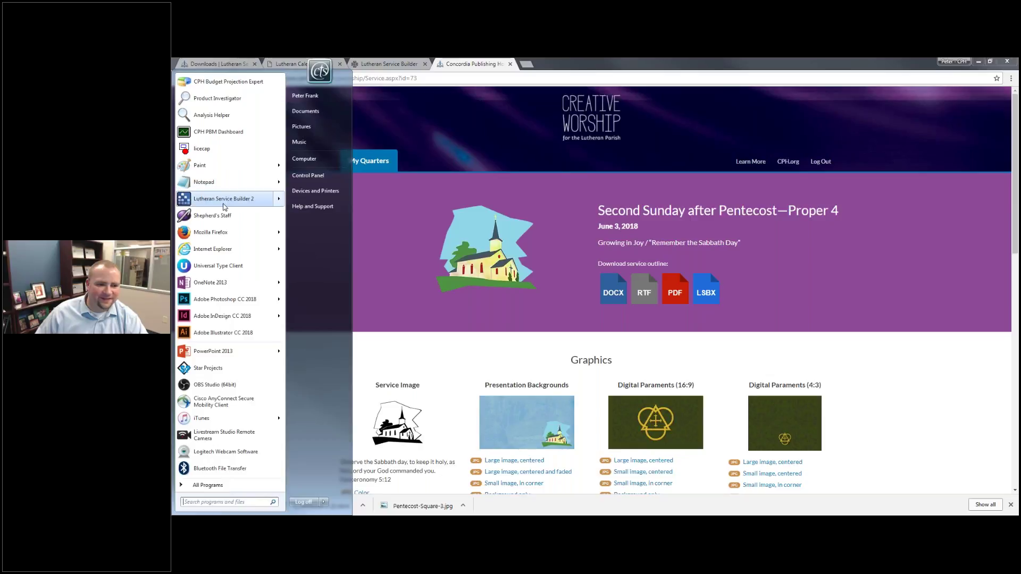
pyautogui.click(225, 207)
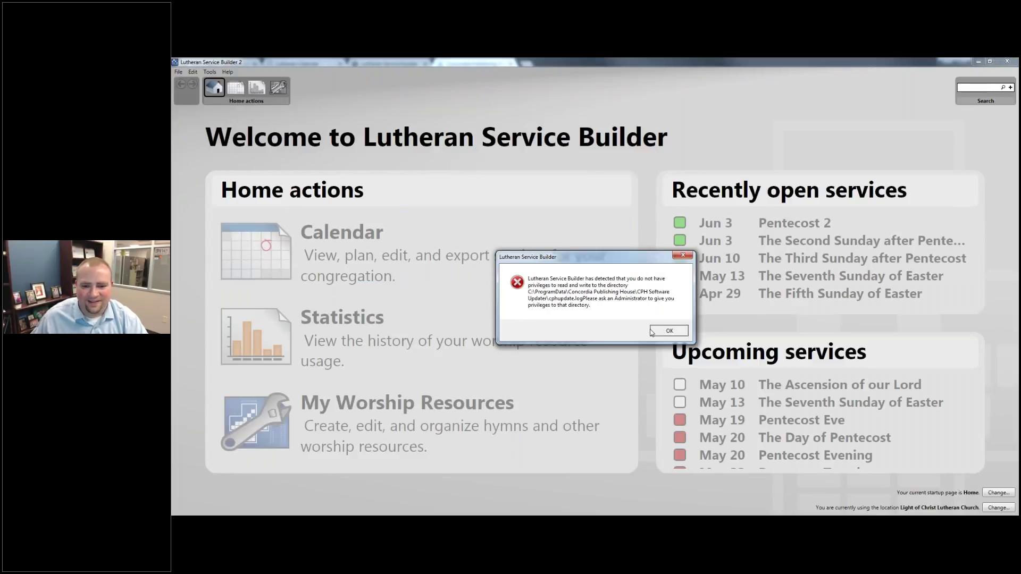
pyautogui.click(669, 331)
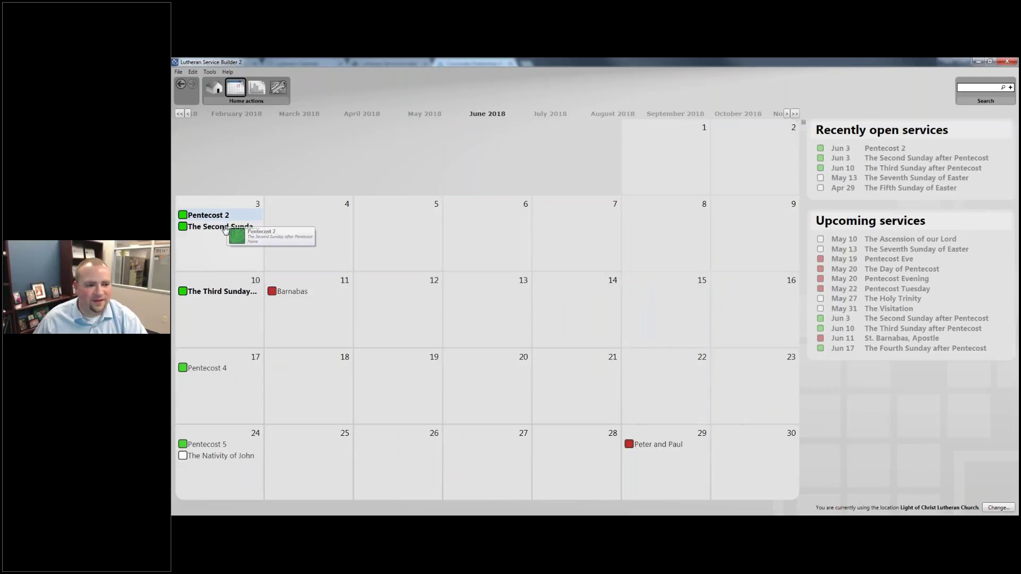
# Open the June 3 Pentecost 2 bulletin, scroll through Kyrie, Gloria and Collect, then return to Chrome.
pyautogui.click(226, 228)
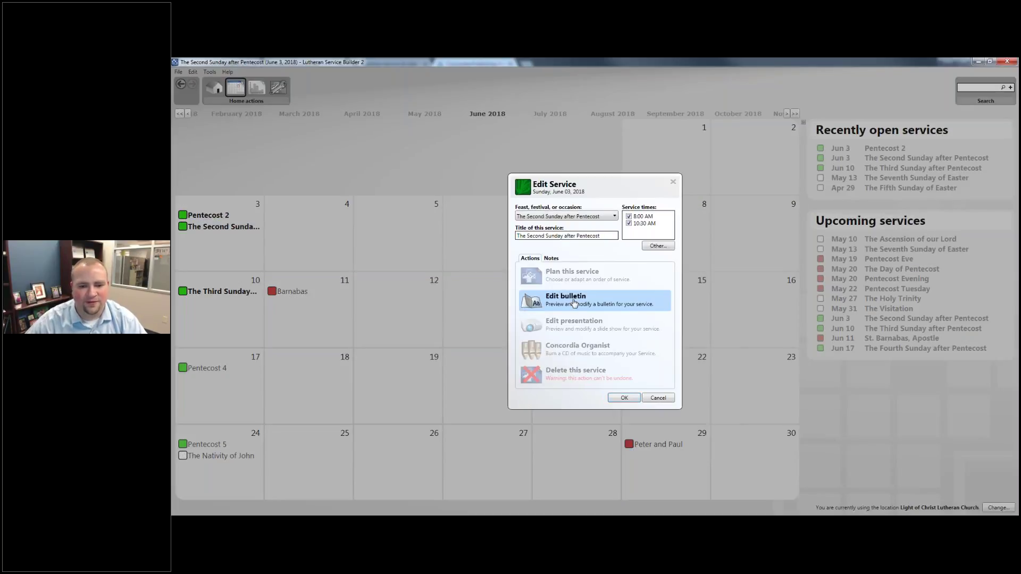
pyautogui.click(573, 303)
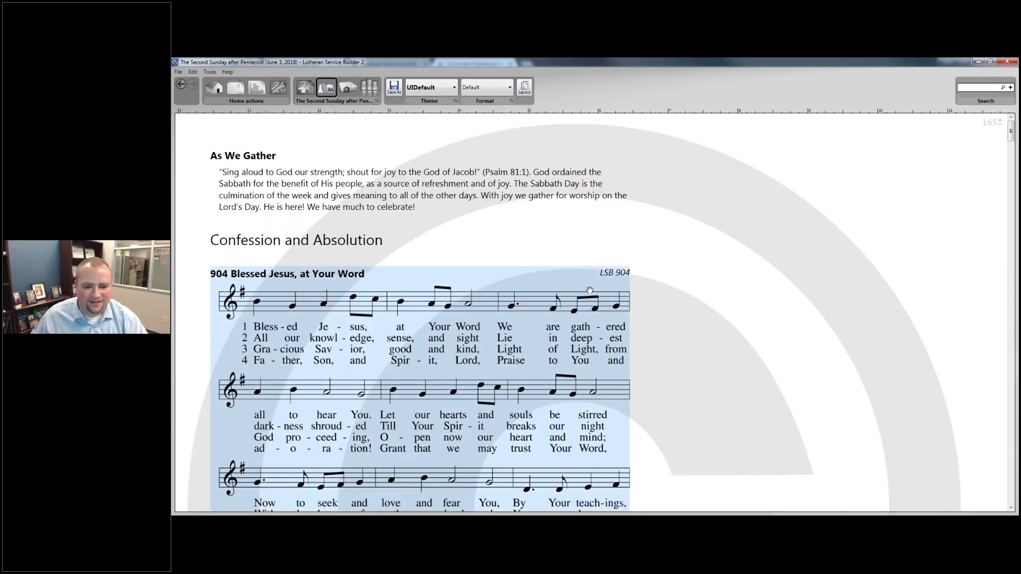
pyautogui.scroll(-15, 589, 291)
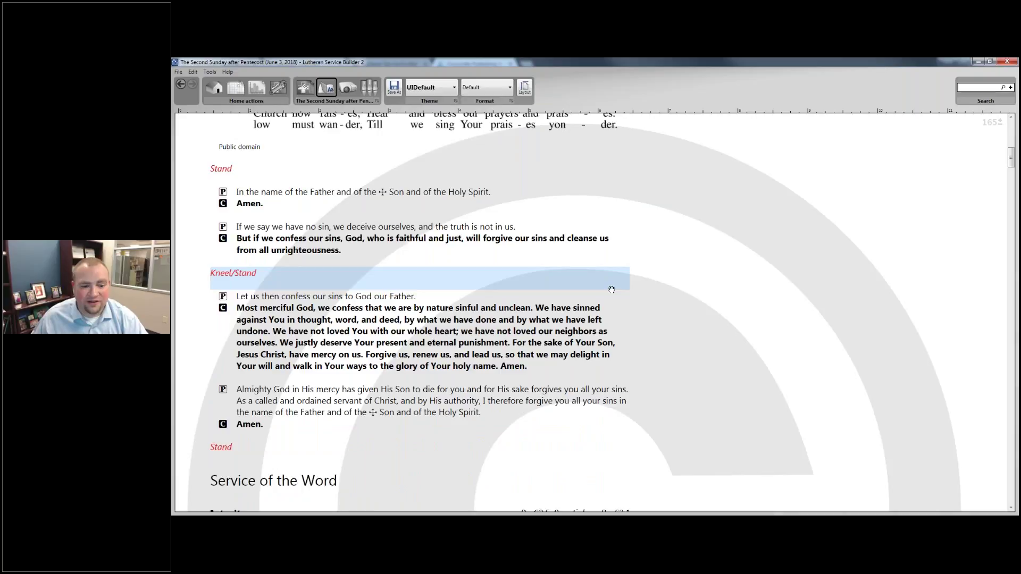
pyautogui.scroll(-4, 601, 290)
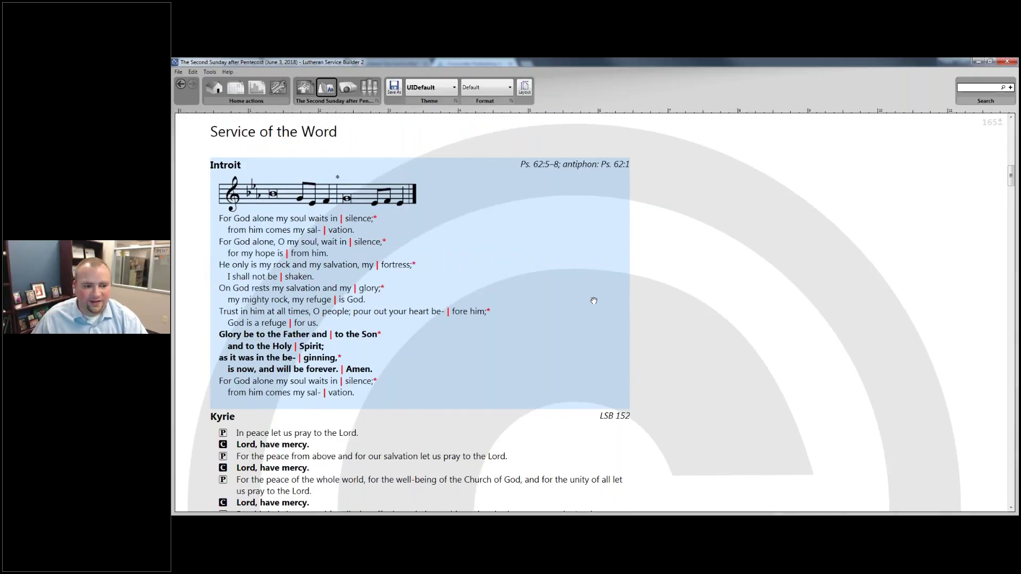
pyautogui.scroll(-5, 594, 301)
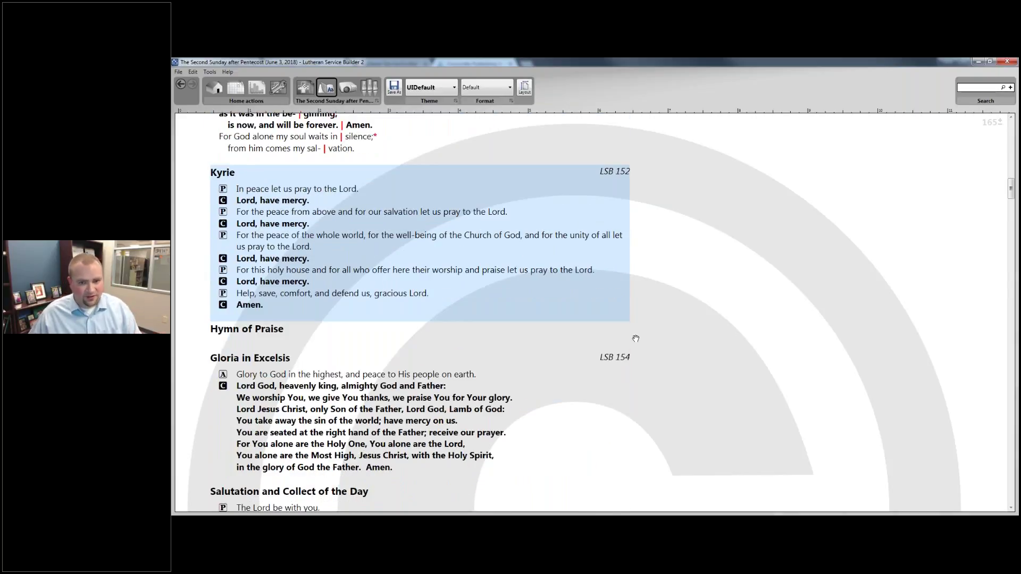
pyautogui.scroll(-4, 635, 339)
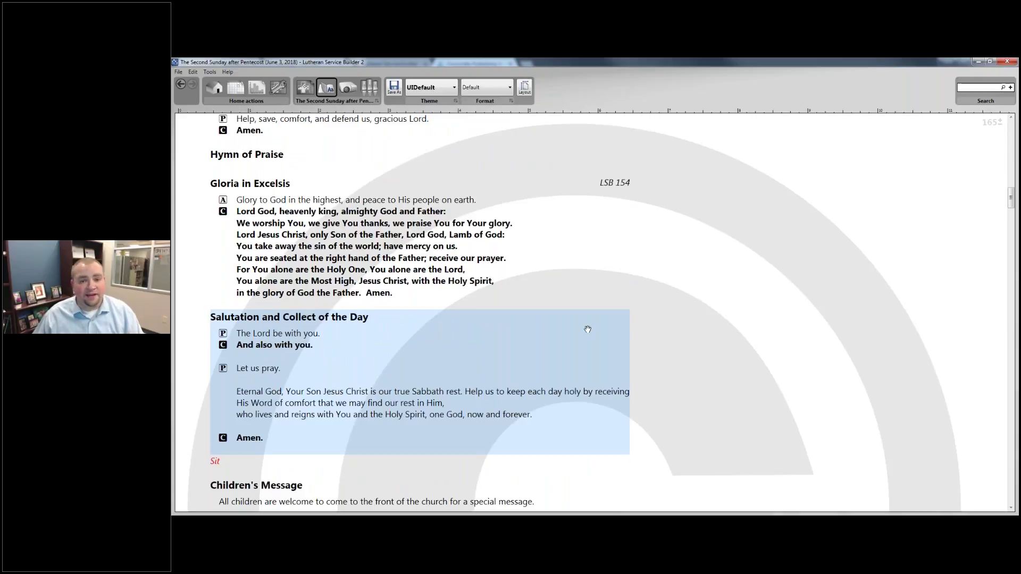
pyautogui.scroll(1, 587, 329)
pyautogui.scroll(-2, 754, 316)
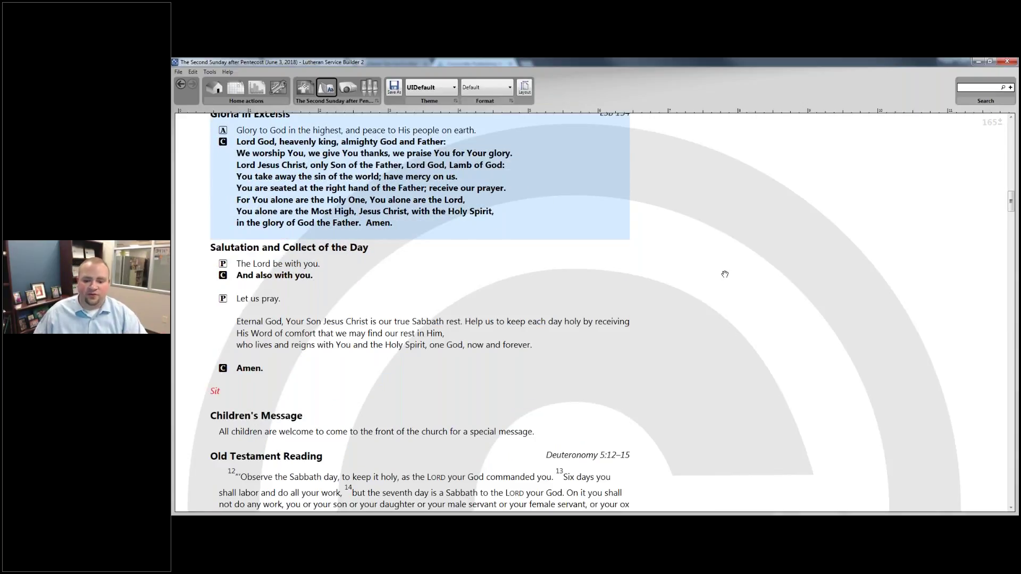
pyautogui.click(482, 403)
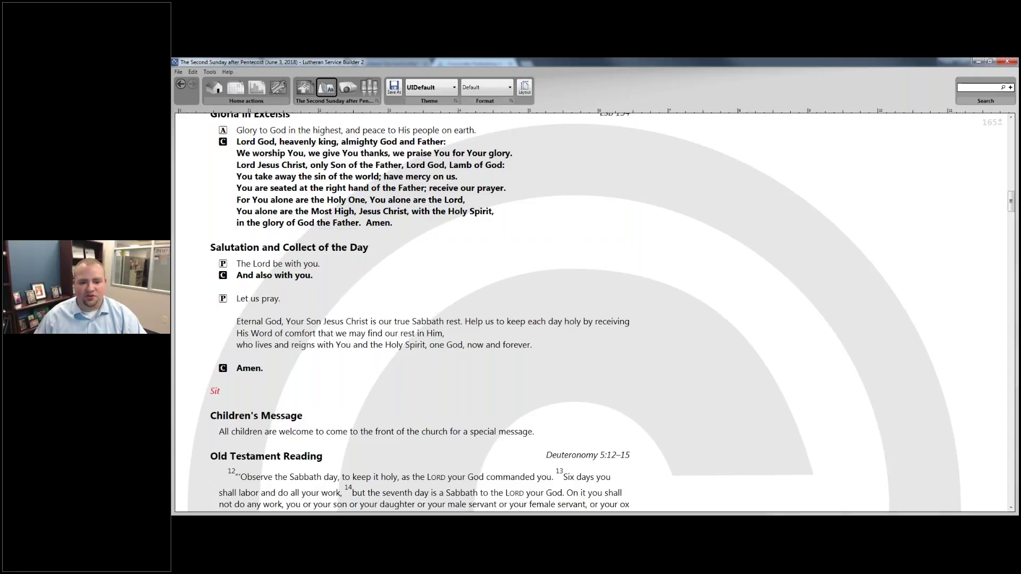
pyautogui.hotkey('alt', 'Tab')
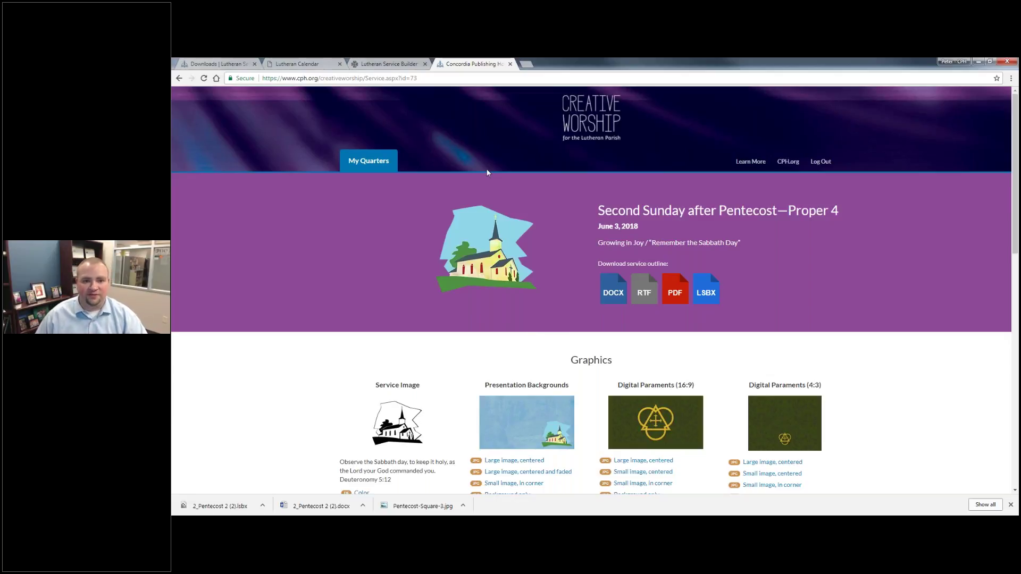
# Step through the green slides: Confession and Absolution, hymn 904, Stand, Invocation, Kneel/Stand.
pyautogui.click(579, 522)
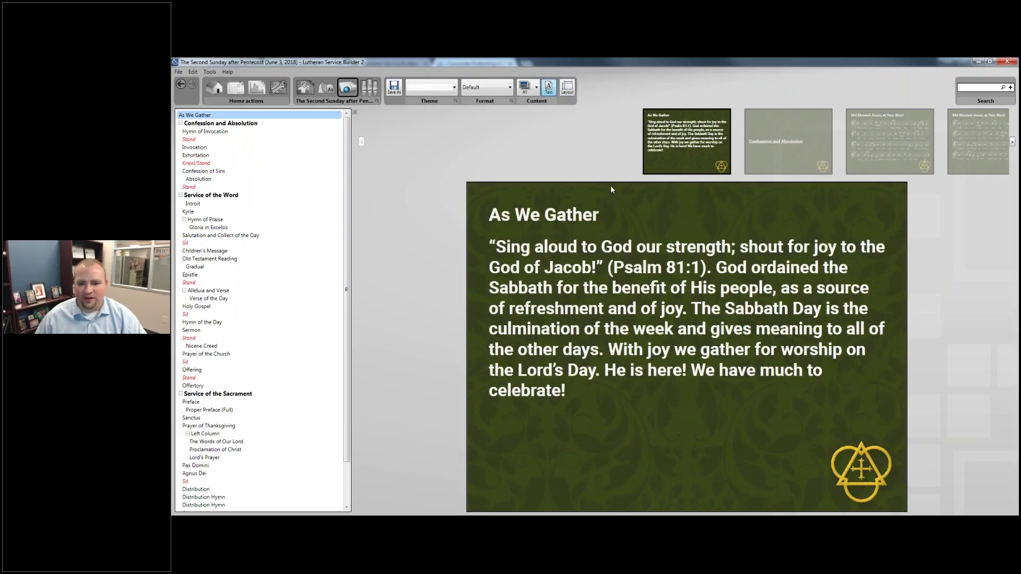
pyautogui.click(767, 145)
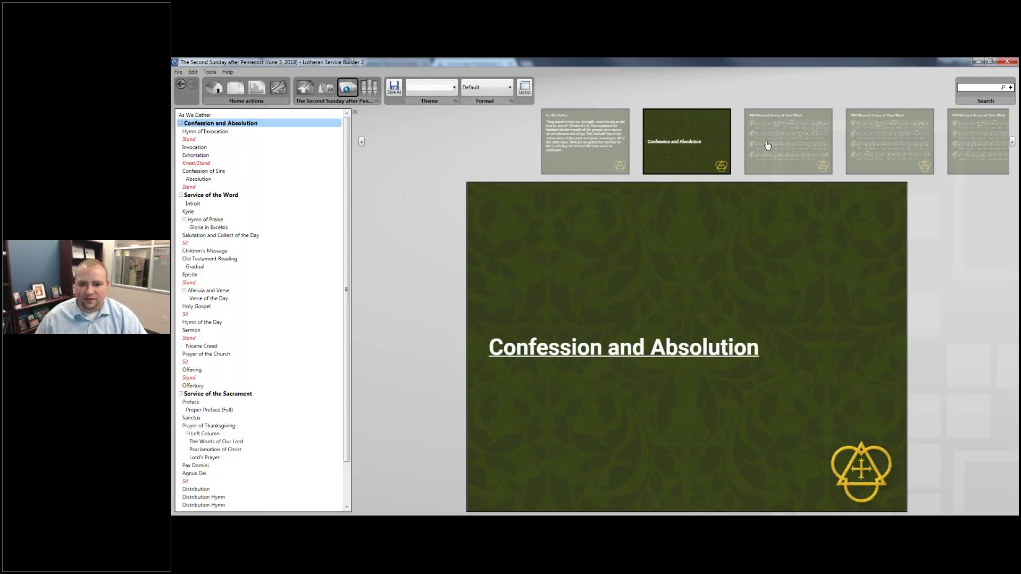
pyautogui.press('Right')
pyautogui.press('Right')
pyautogui.press('Right')
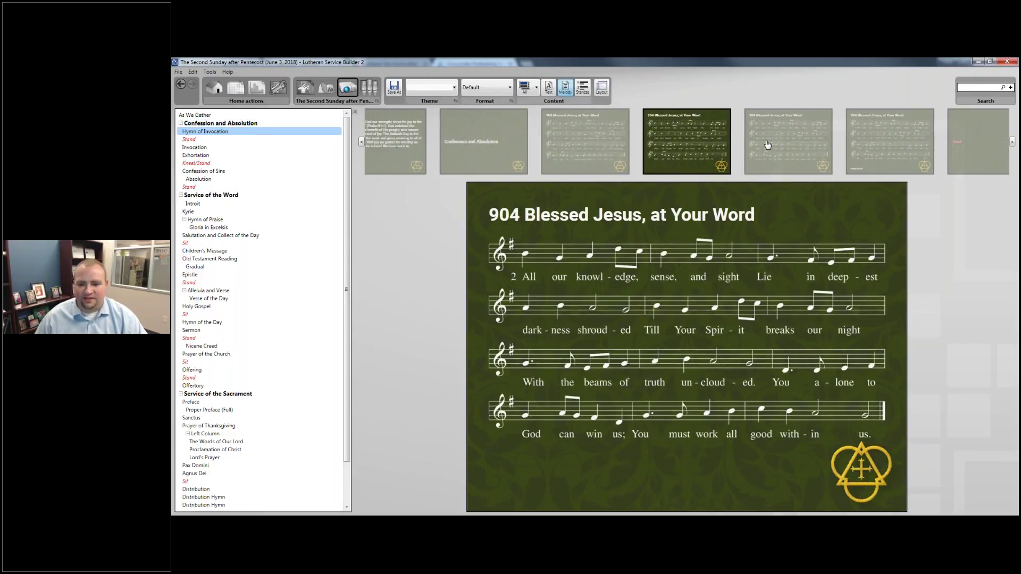
pyautogui.press('Right')
pyautogui.press('Right')
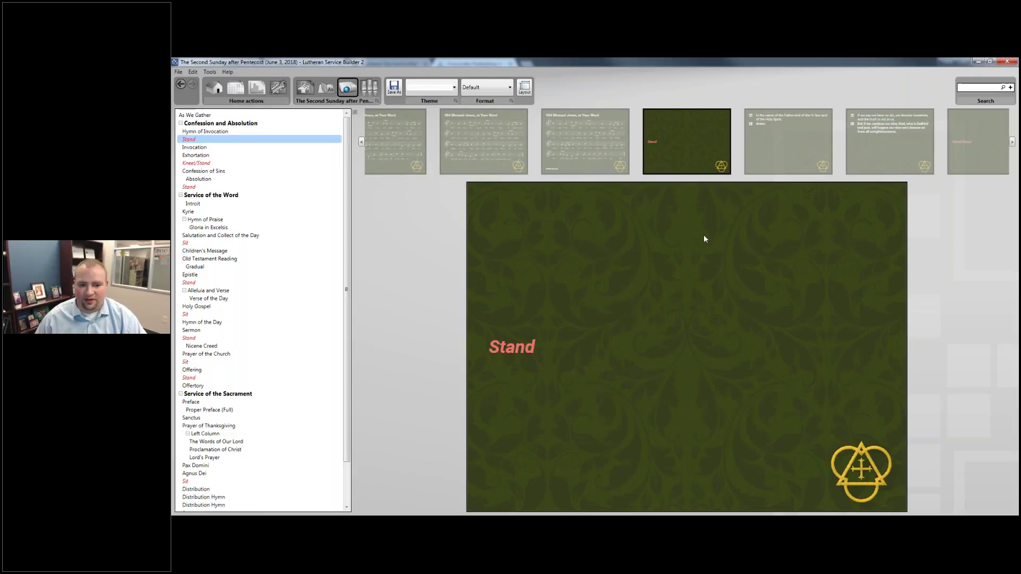
pyautogui.click(776, 155)
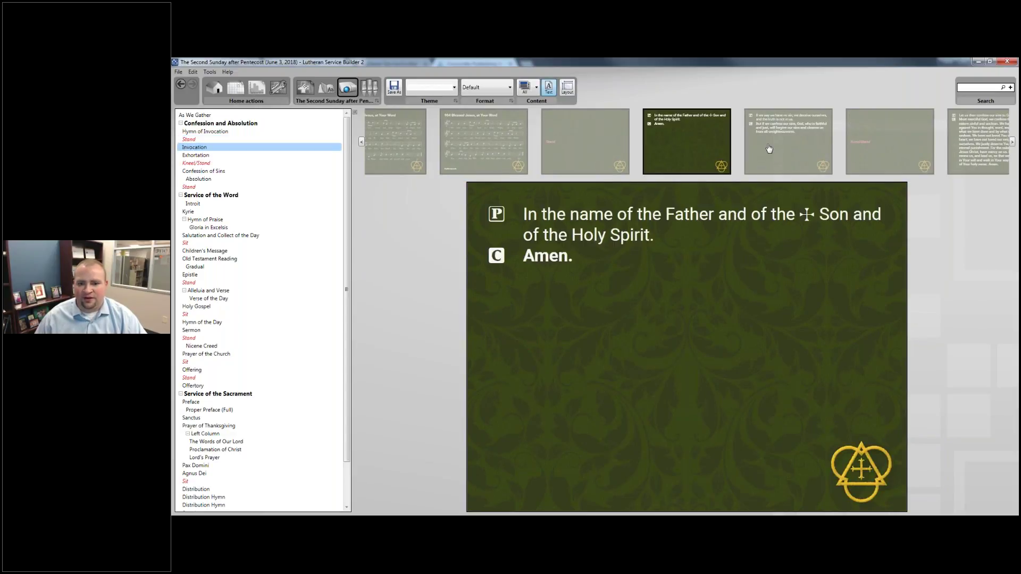
pyautogui.click(769, 148)
pyautogui.click(769, 148)
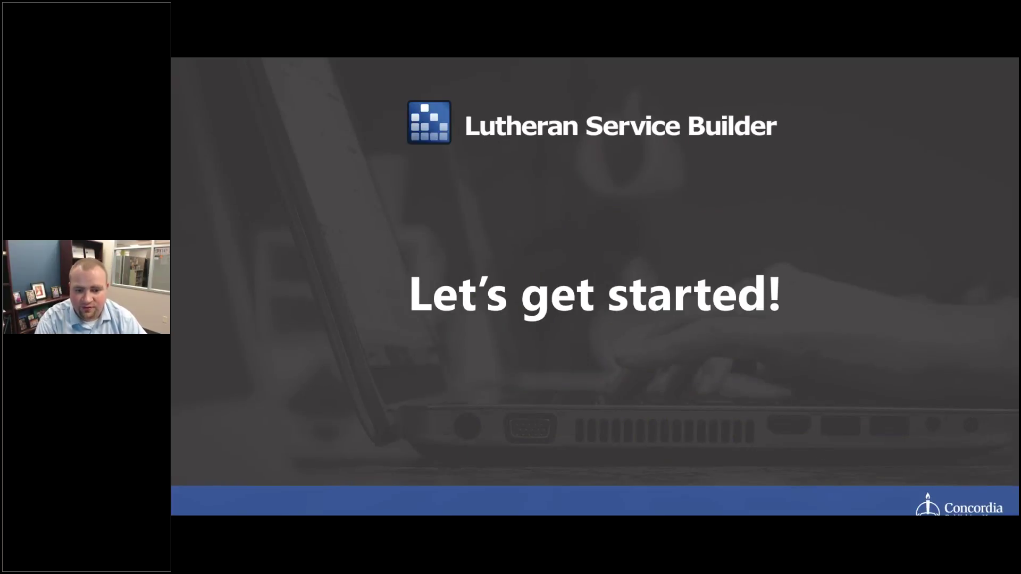
# Advance past the free trial and contact slides to Questions & Answers, then return to Chrome.
pyautogui.press('Right')
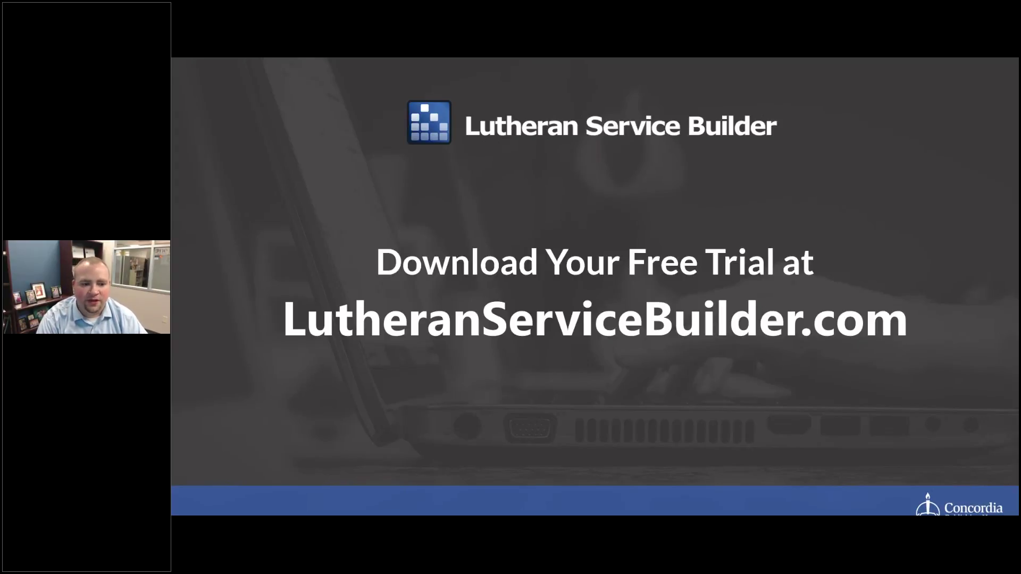
pyautogui.press('Right')
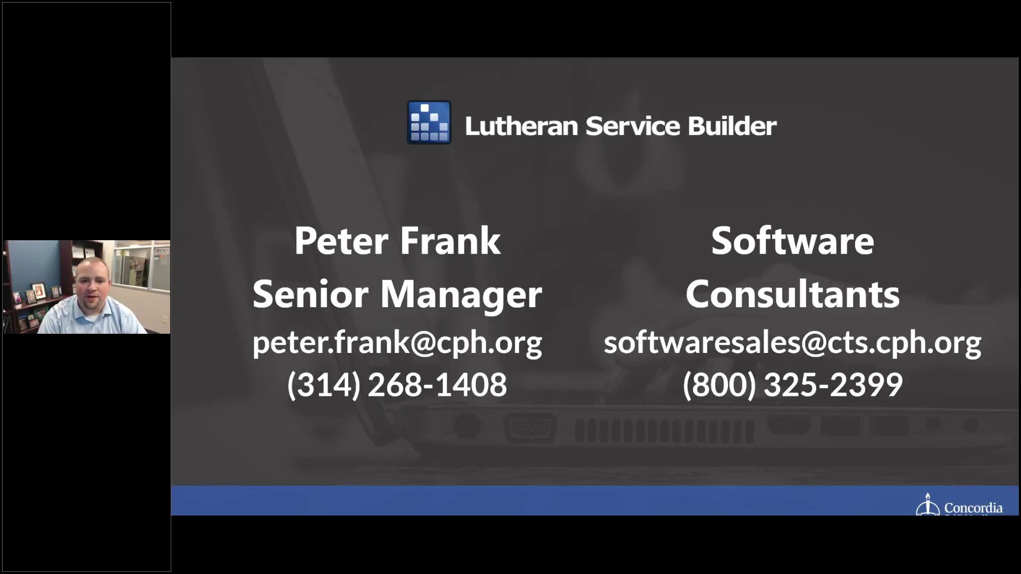
pyautogui.press('Right')
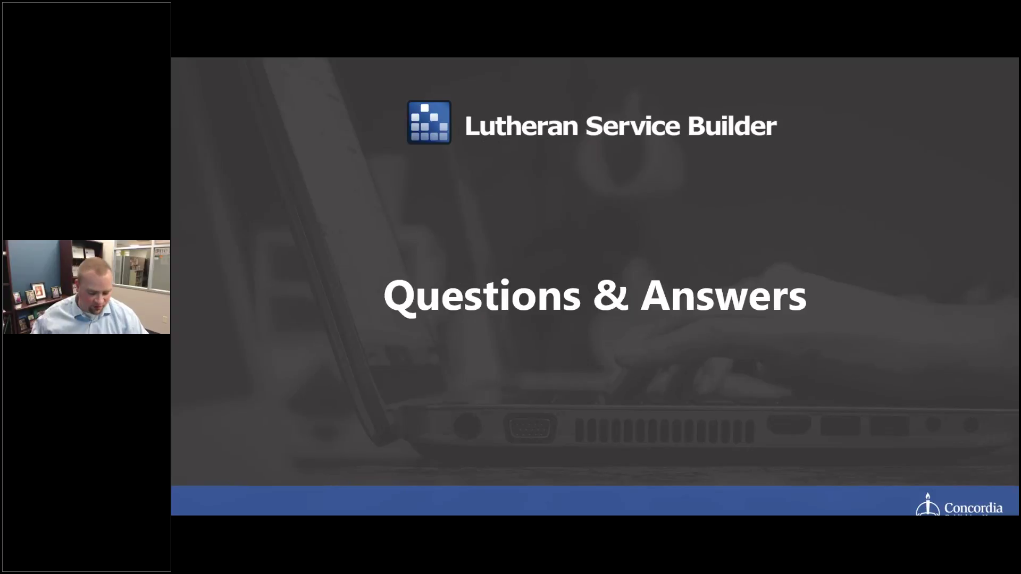
pyautogui.hotkey('alt', 'Tab')
pyautogui.hotkey('alt', 'Tab')
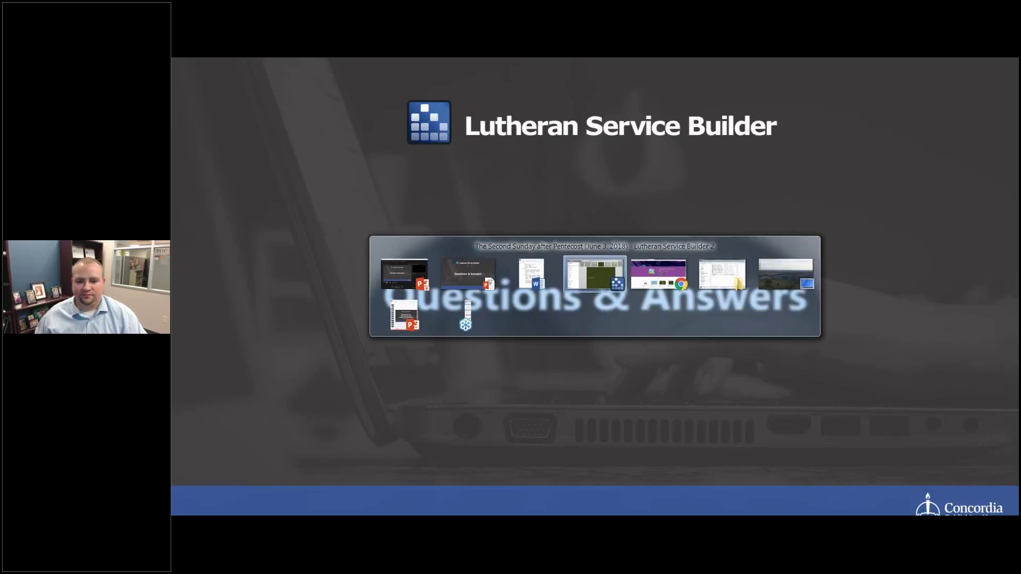
pyautogui.hotkey('alt', 'Tab')
pyautogui.hotkey('alt', 'Tab')
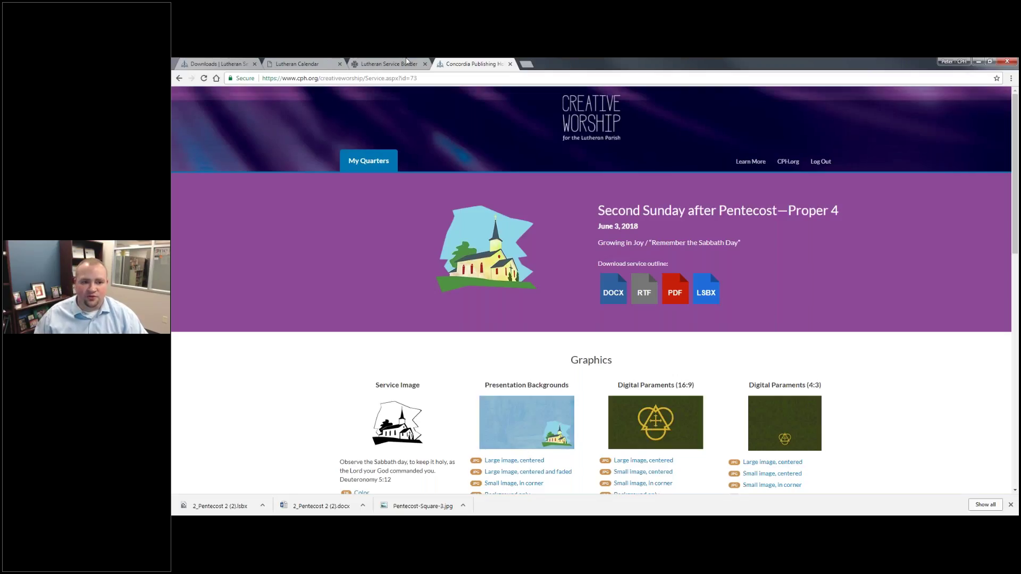
# Open Pentecost 2 in Lutheran Calendar and look over its readings.
pyautogui.click(303, 63)
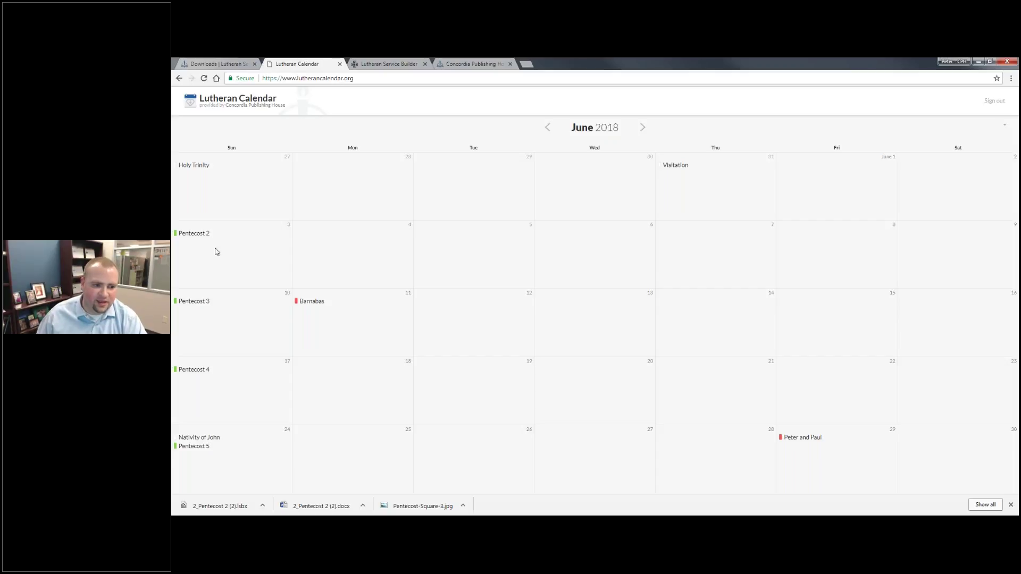
pyautogui.click(196, 235)
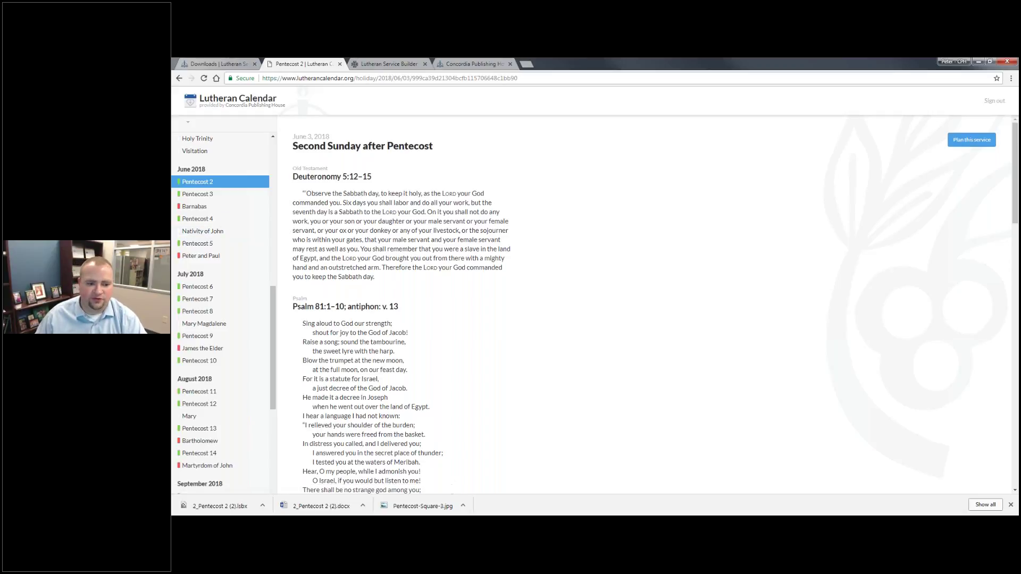
pyautogui.scroll(-15, 577, 222)
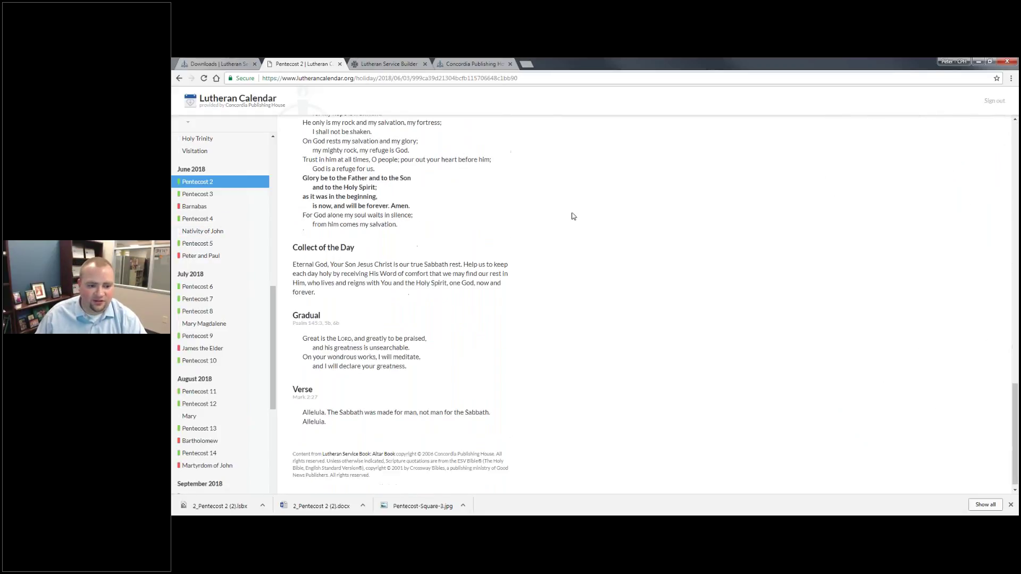
pyautogui.scroll(15, 428, 317)
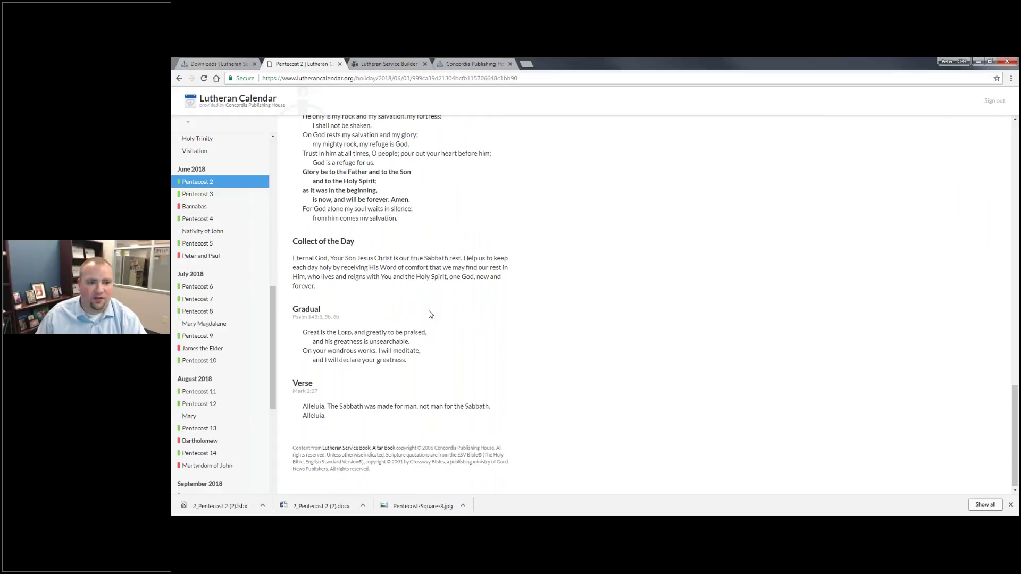
pyautogui.scroll(3, 330, 277)
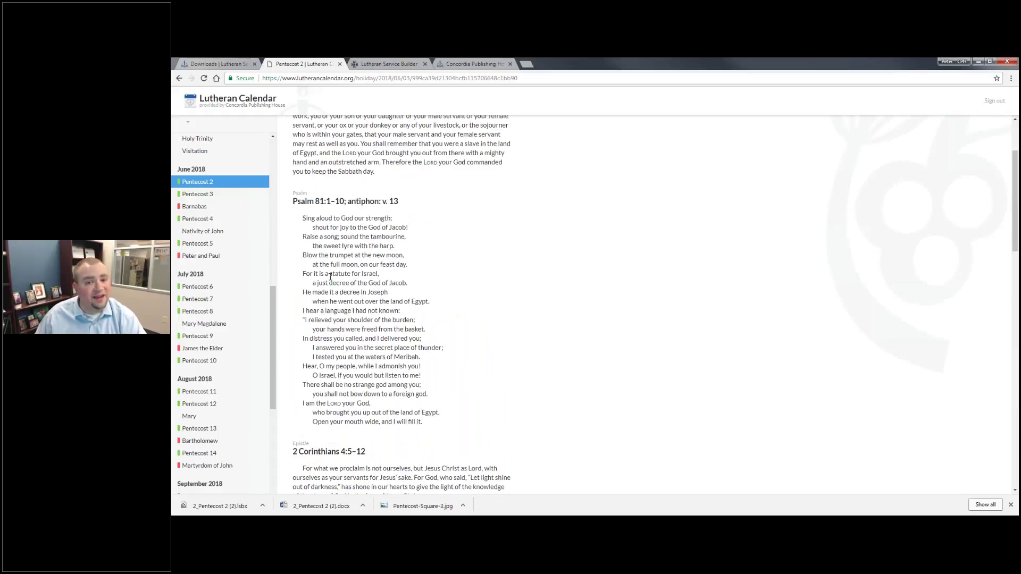
pyautogui.scroll(2, 330, 277)
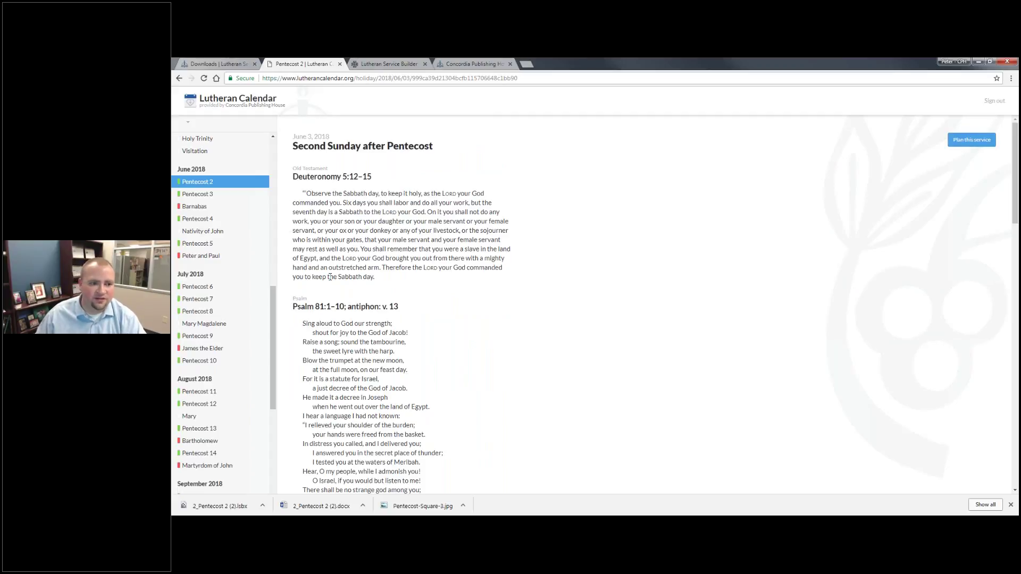
pyautogui.scroll(-1, 330, 277)
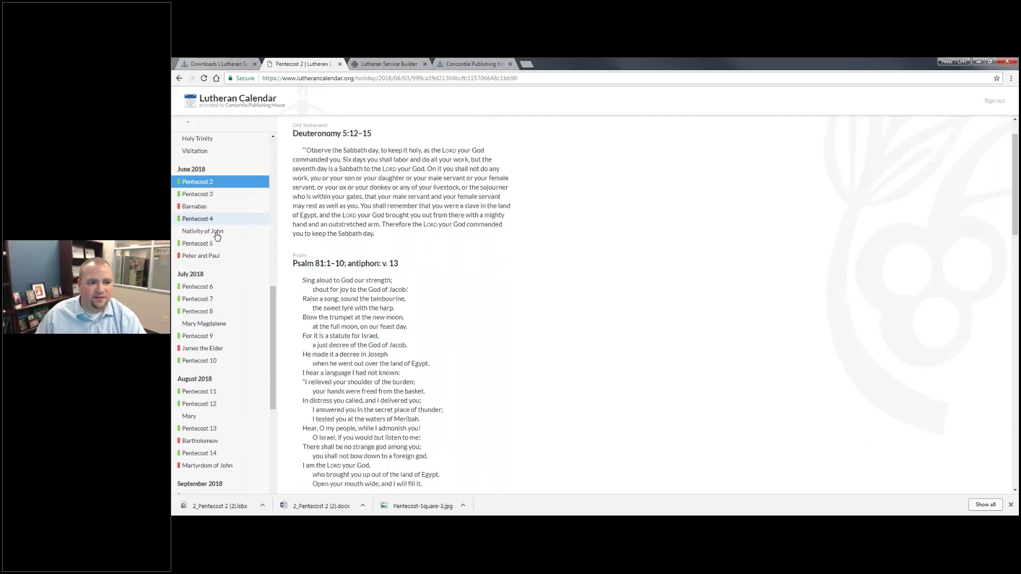
pyautogui.scroll(2, 217, 234)
# Switch to the One-Year Lectionary and start a service plan for June 3, 2018.
pyautogui.click(187, 123)
pyautogui.click(216, 155)
pyautogui.click(229, 124)
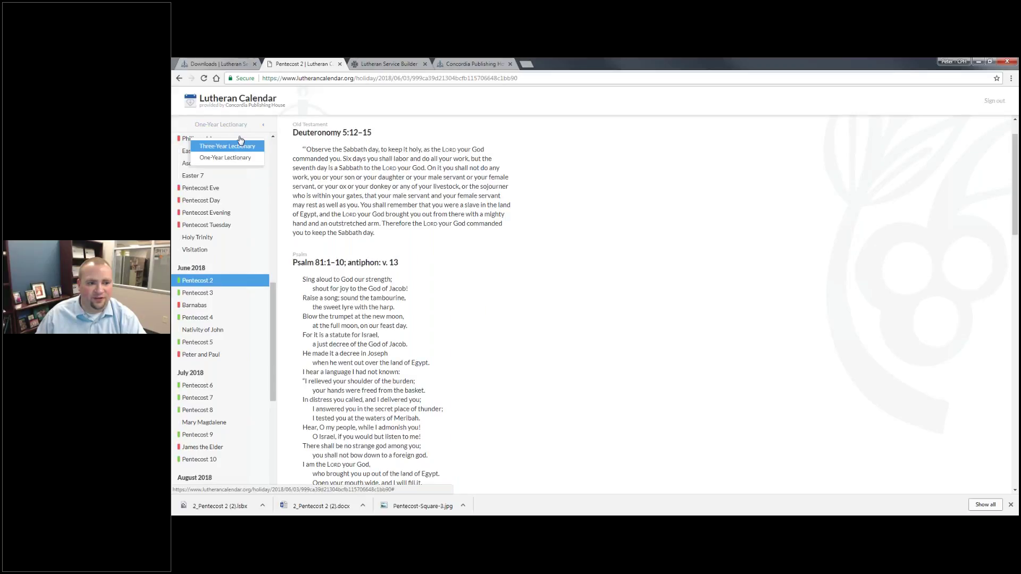
pyautogui.click(240, 141)
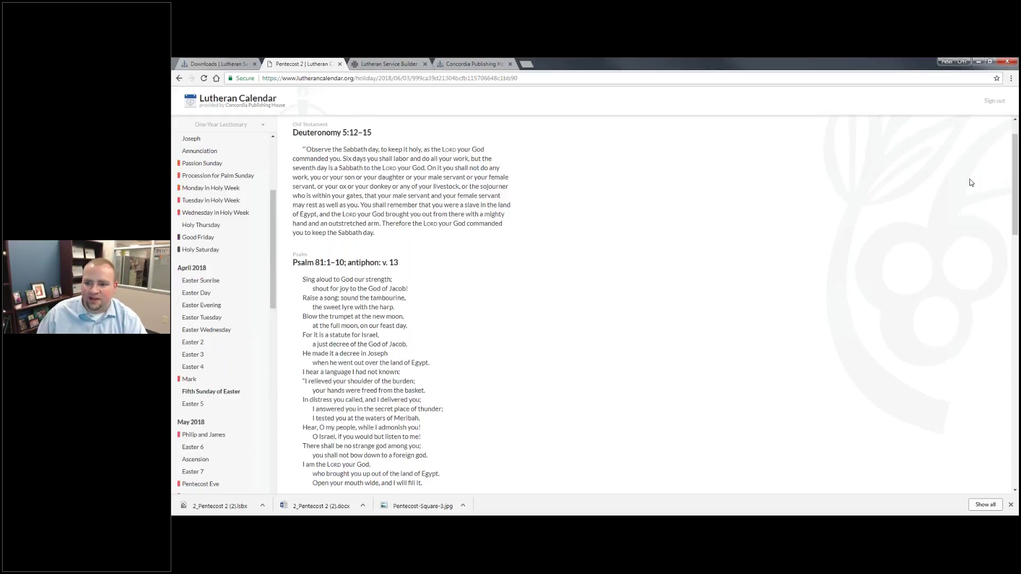
pyautogui.click(972, 140)
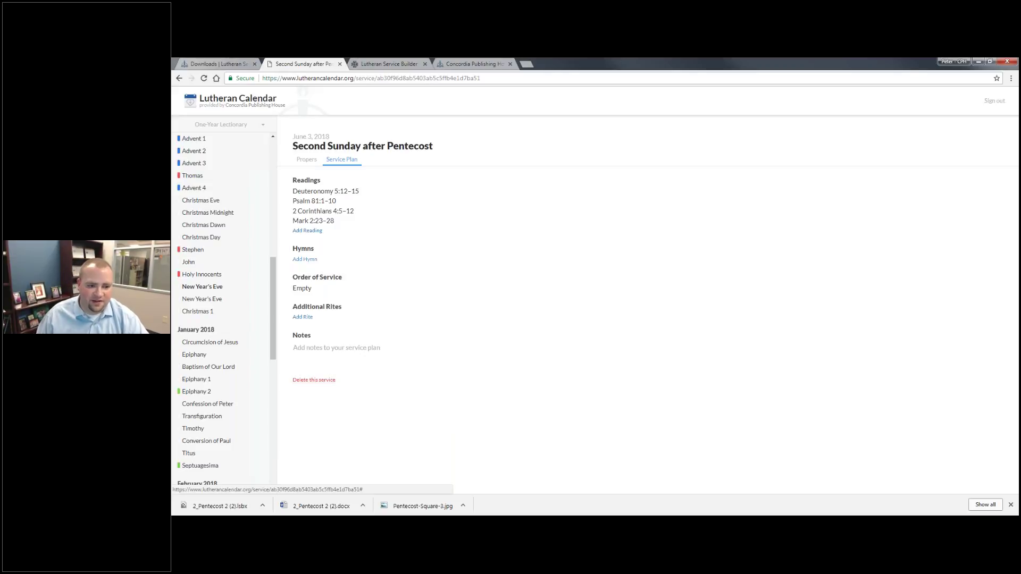
# Add hymn 753 All for Christ I Have Forsaken and hymn 584 to the Lutheran Calendar plan.
pyautogui.click(305, 259)
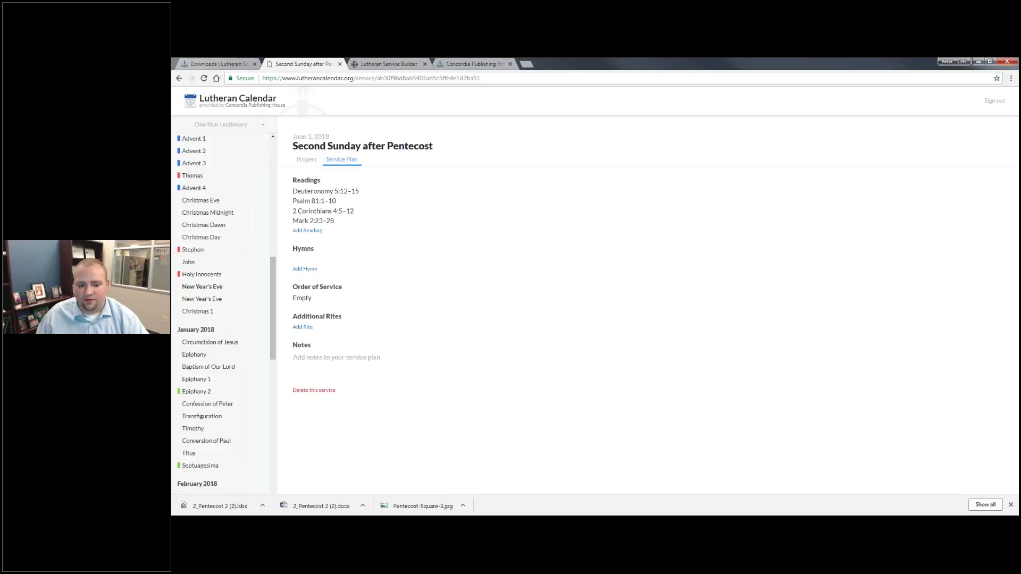
pyautogui.click(1010, 505)
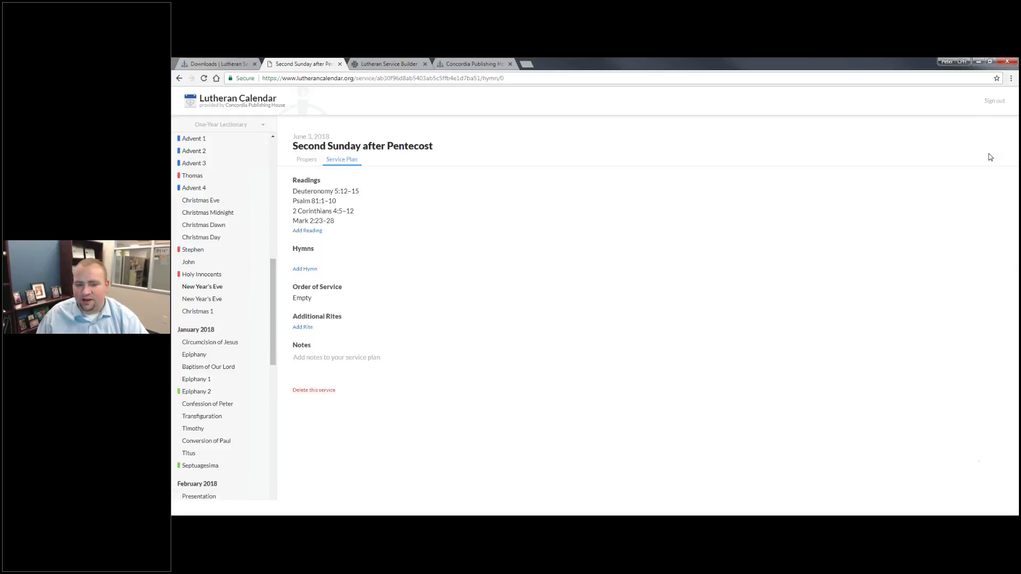
pyautogui.click(460, 258)
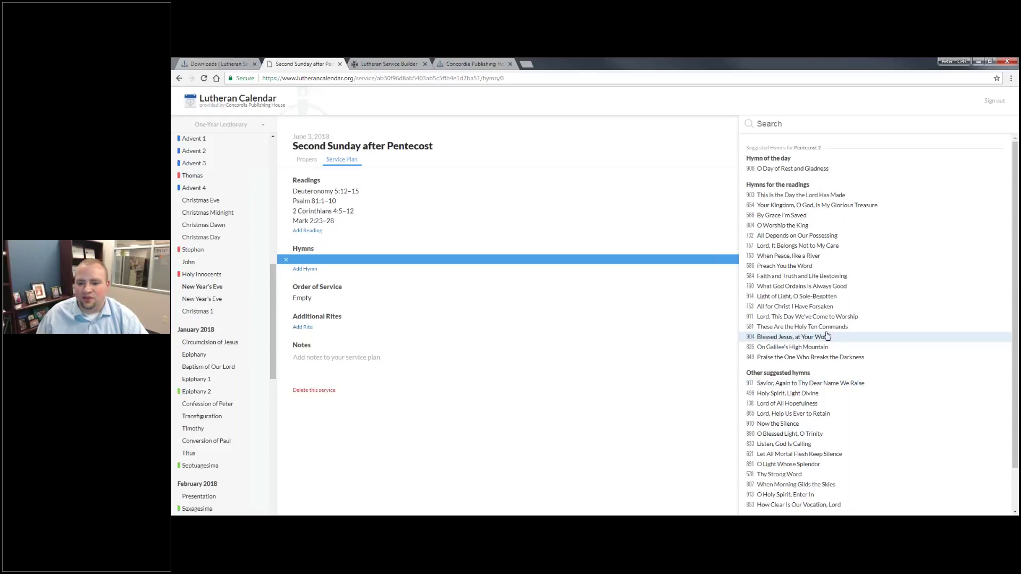
pyautogui.click(813, 311)
pyautogui.click(304, 271)
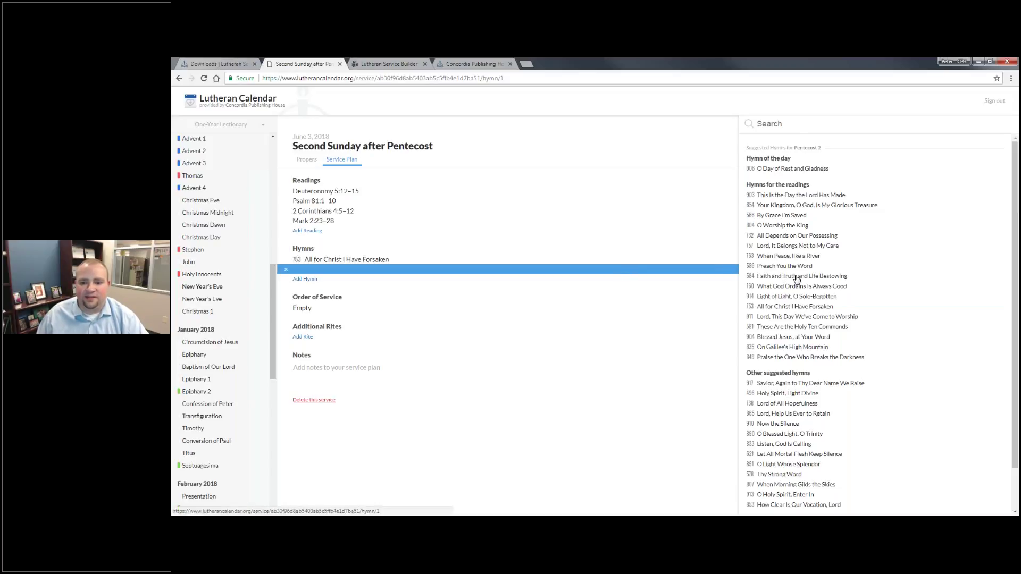
pyautogui.click(797, 277)
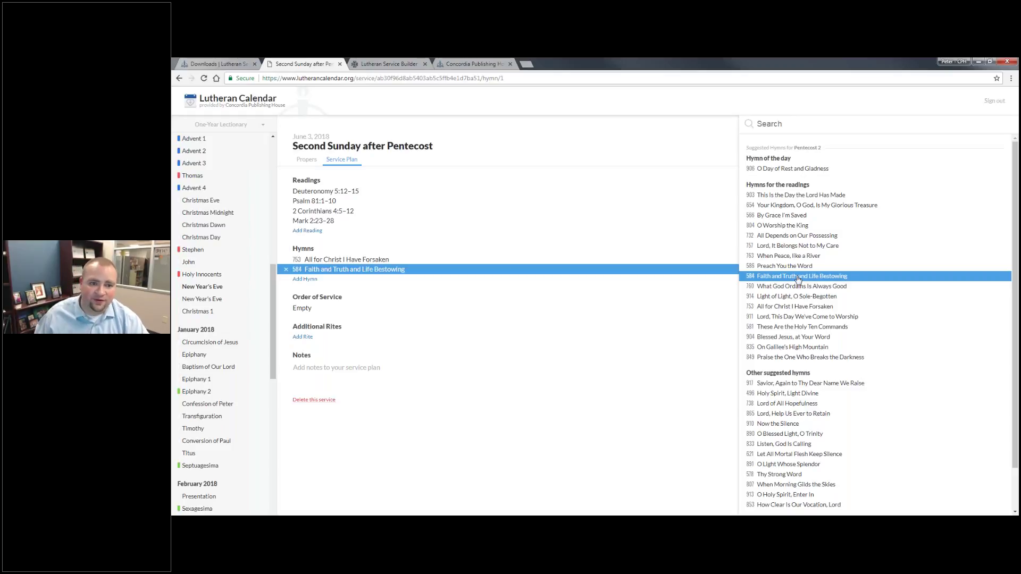
pyautogui.click(389, 64)
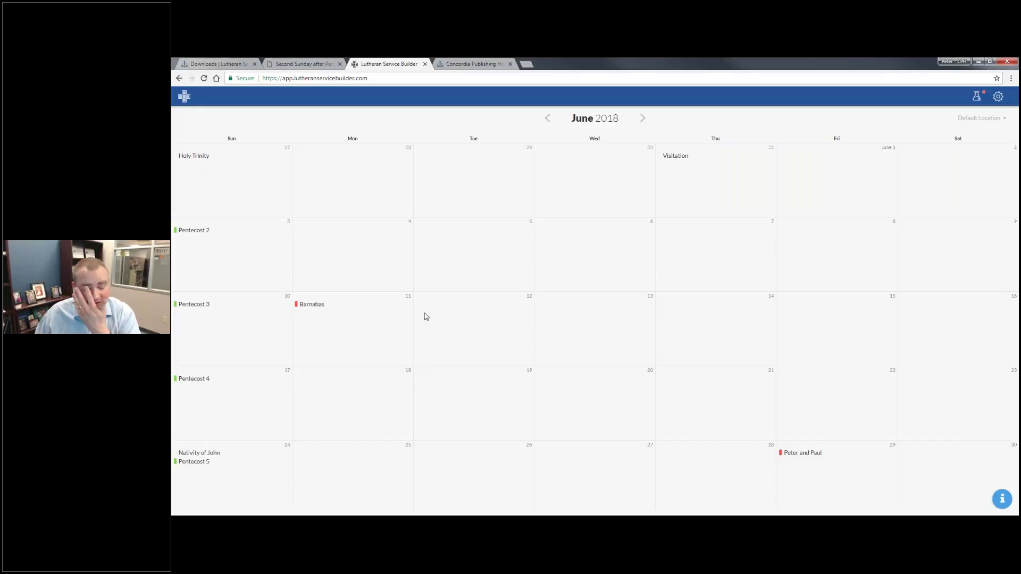
# Open the Pentecost 2 service and add hymn 584 Faith and Truth and Life Bestowing.
pyautogui.click(197, 241)
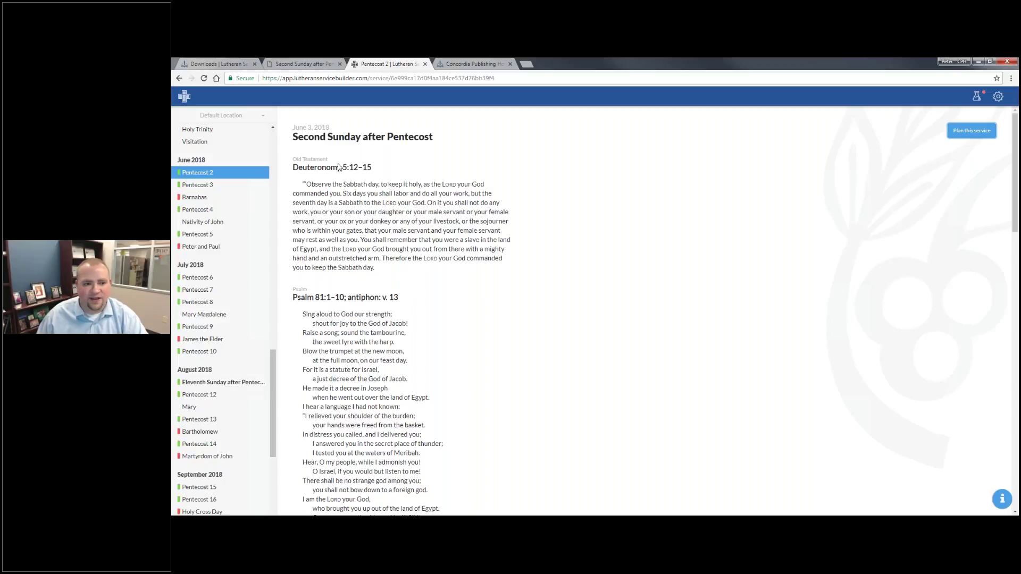
pyautogui.click(323, 249)
pyautogui.click(784, 267)
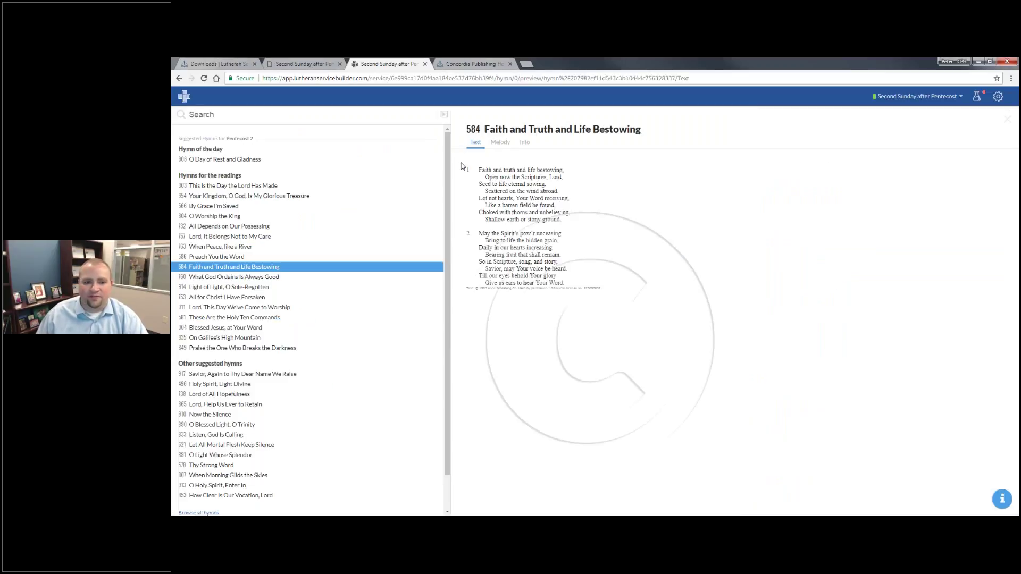
# Preview hymn 584's melody and copyright details, then open the service's empty bulletin.
pyautogui.click(500, 143)
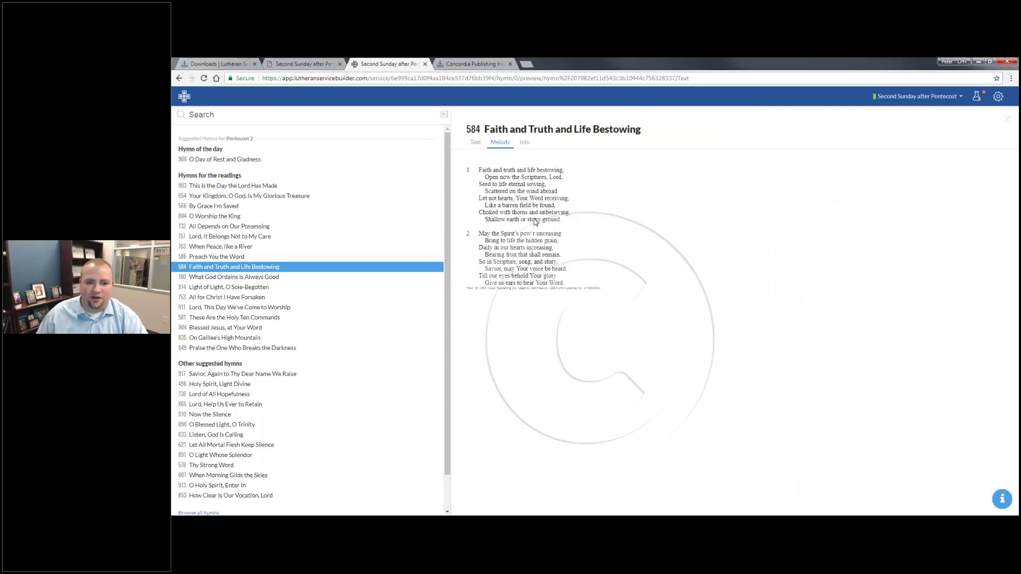
pyautogui.click(524, 142)
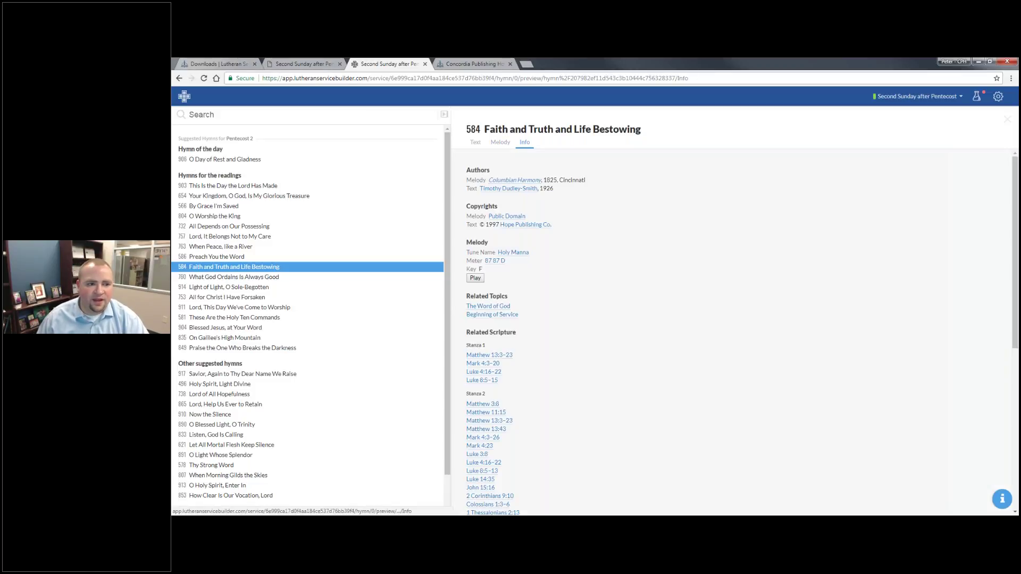
pyautogui.click(429, 161)
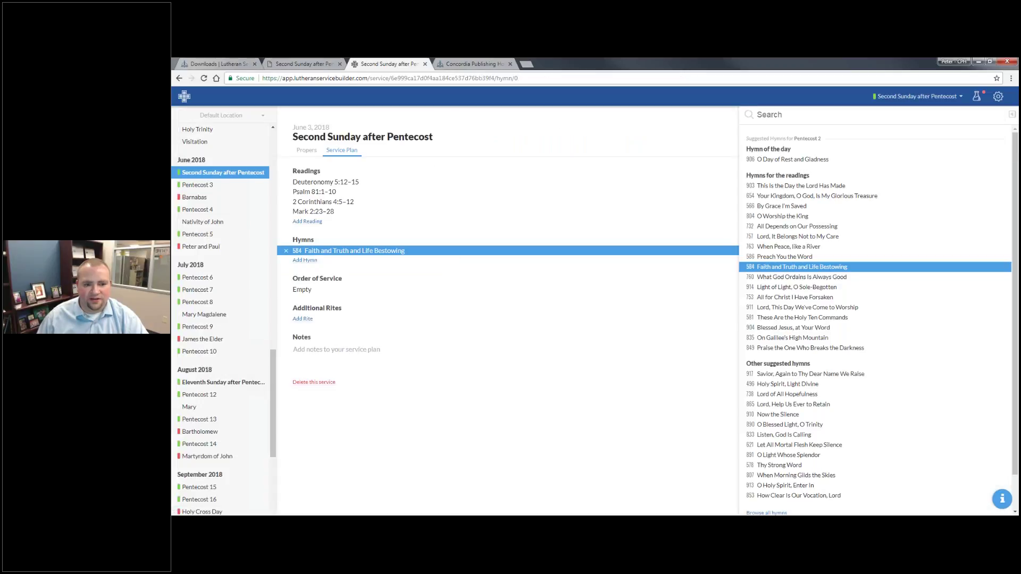
pyautogui.click(895, 100)
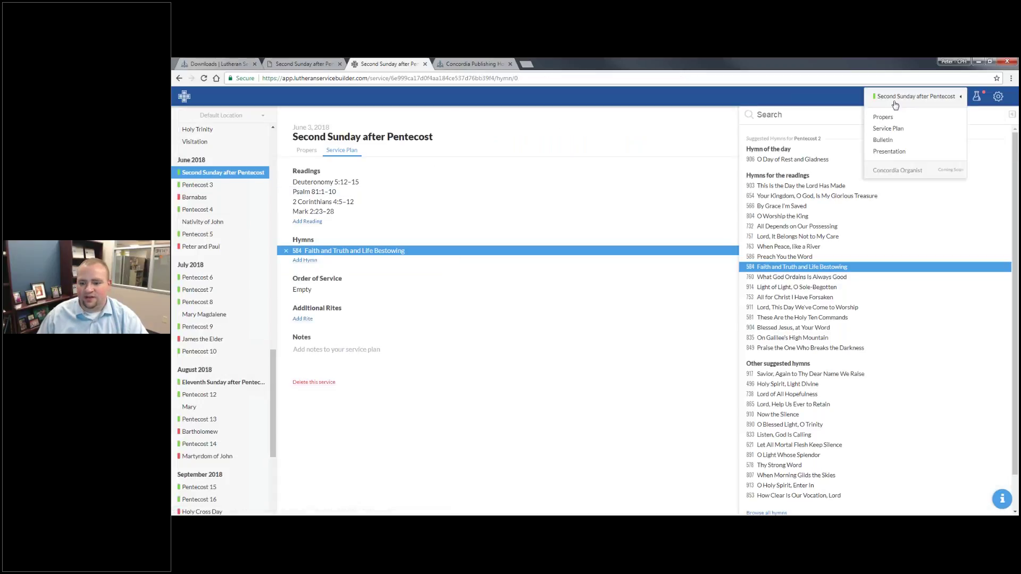
pyautogui.click(893, 140)
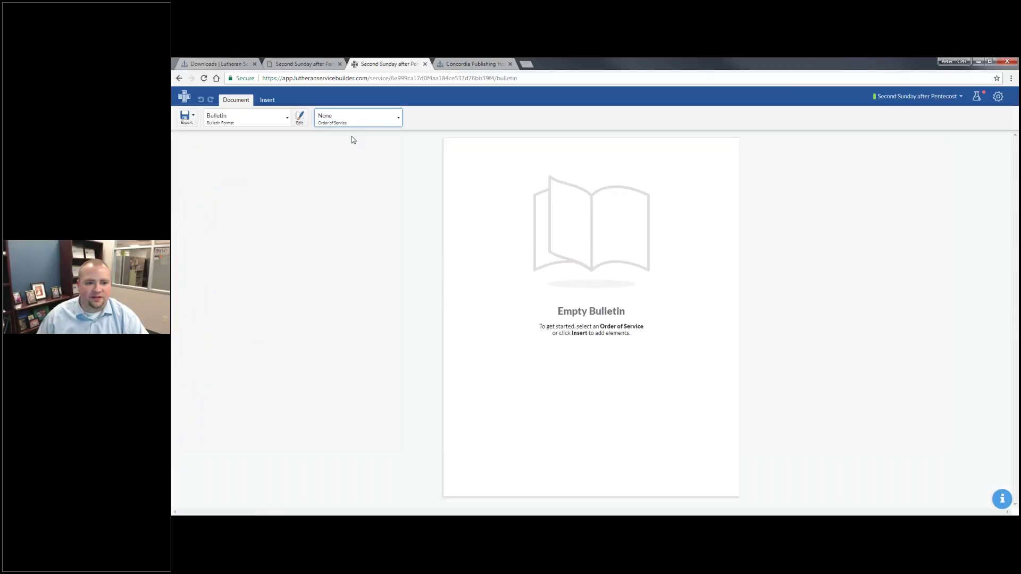
# Base the bulletin on Divine Service, Setting One.
pyautogui.click(400, 121)
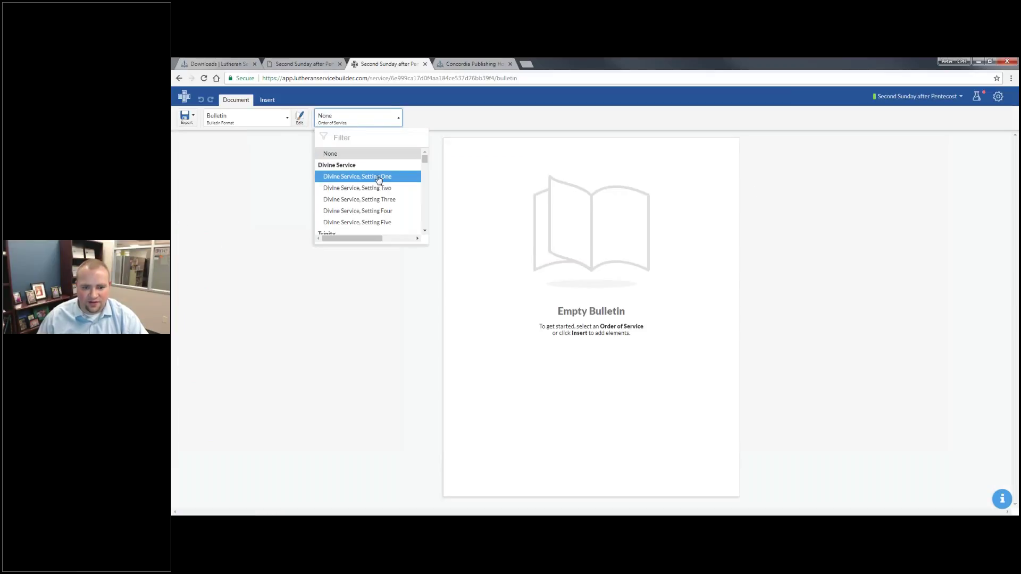
pyautogui.click(377, 177)
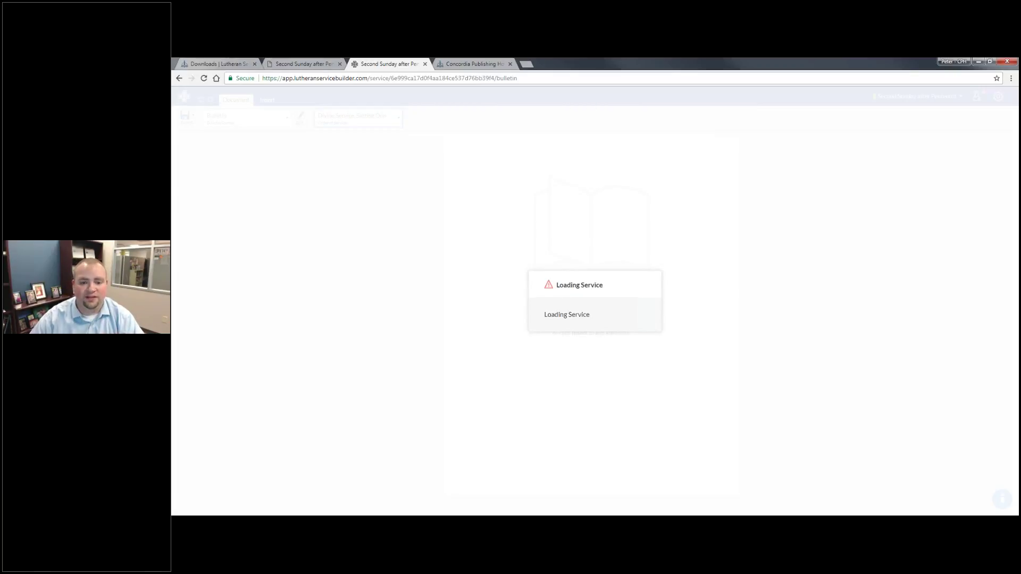
pyautogui.moveTo(629, 321); pyautogui.dragTo(610, 267)
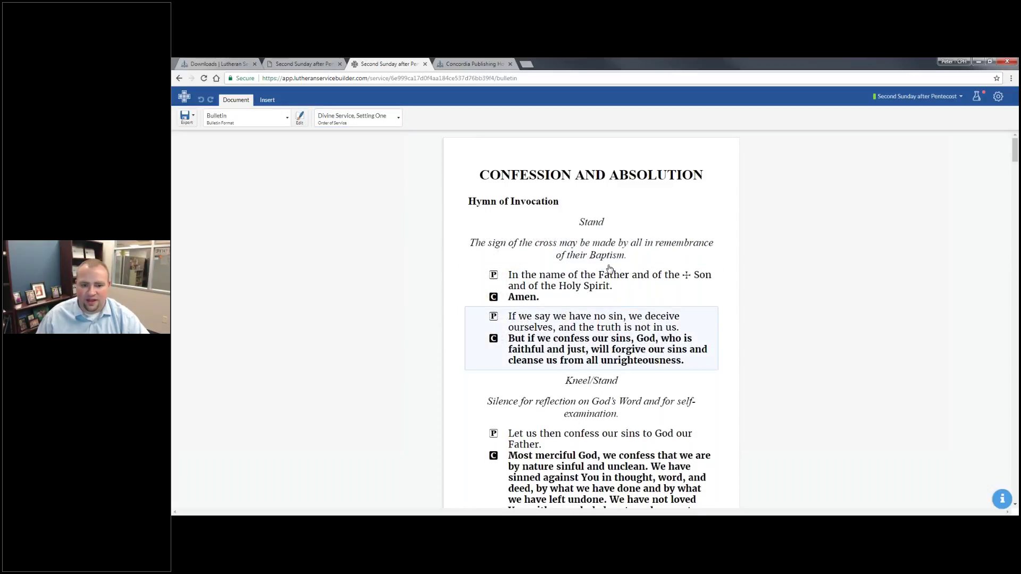
# Replace the Invocation block with Invocation – Opening Dialogue – Christ the King.
pyautogui.click(700, 290)
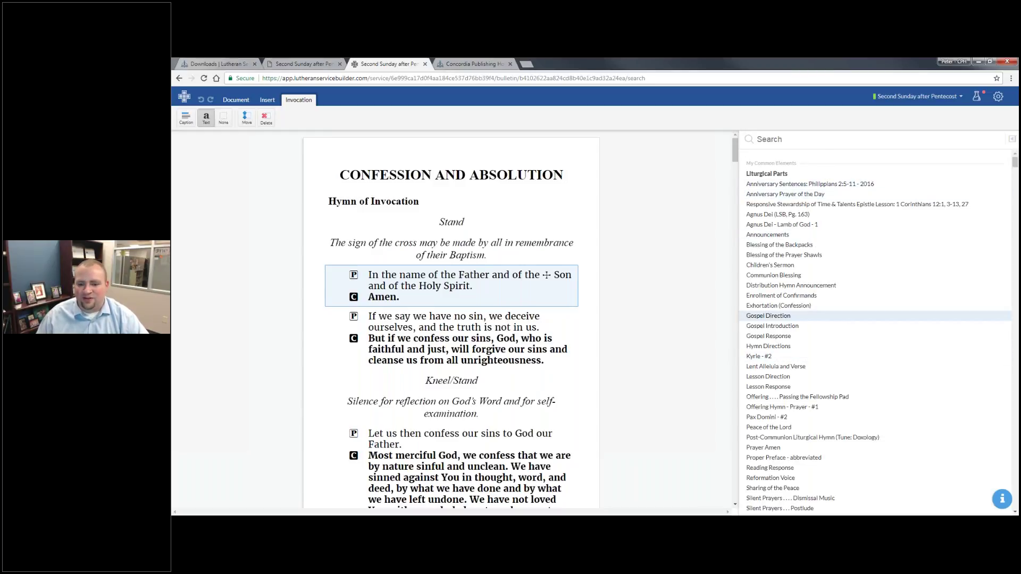
pyautogui.scroll(-6, 799, 157)
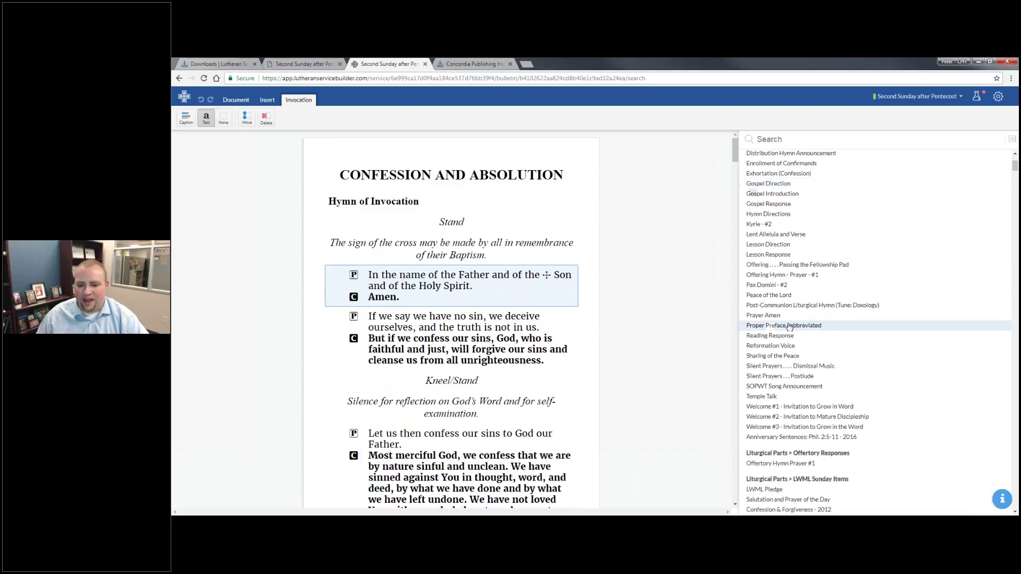
pyautogui.click(799, 139)
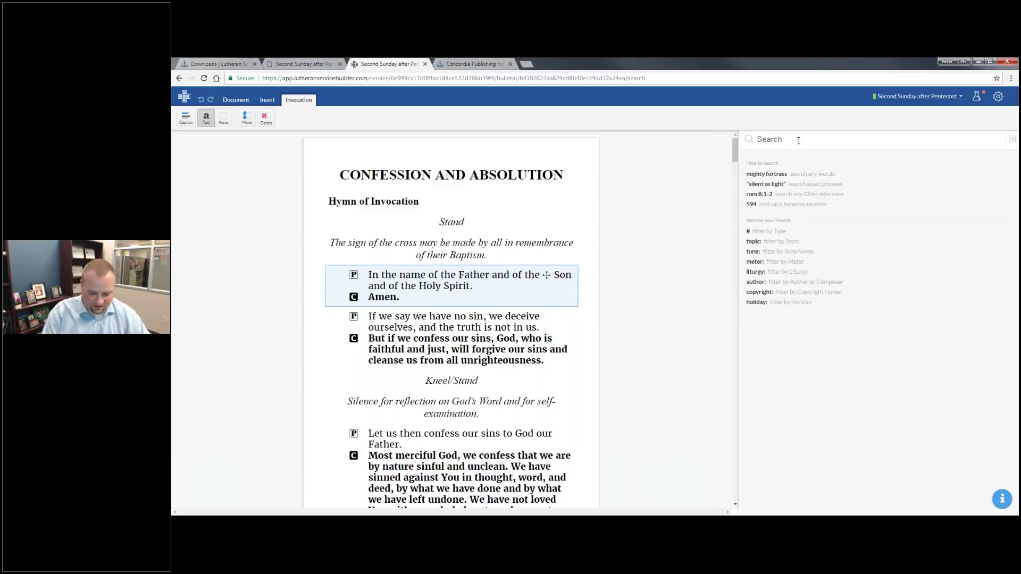
pyautogui.write('Invocation')
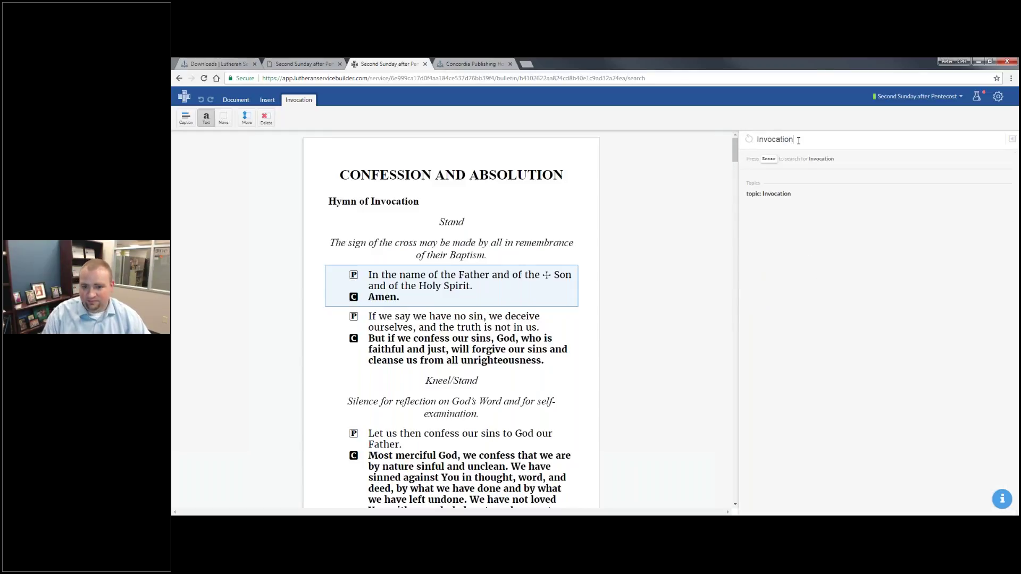
pyautogui.press('Return')
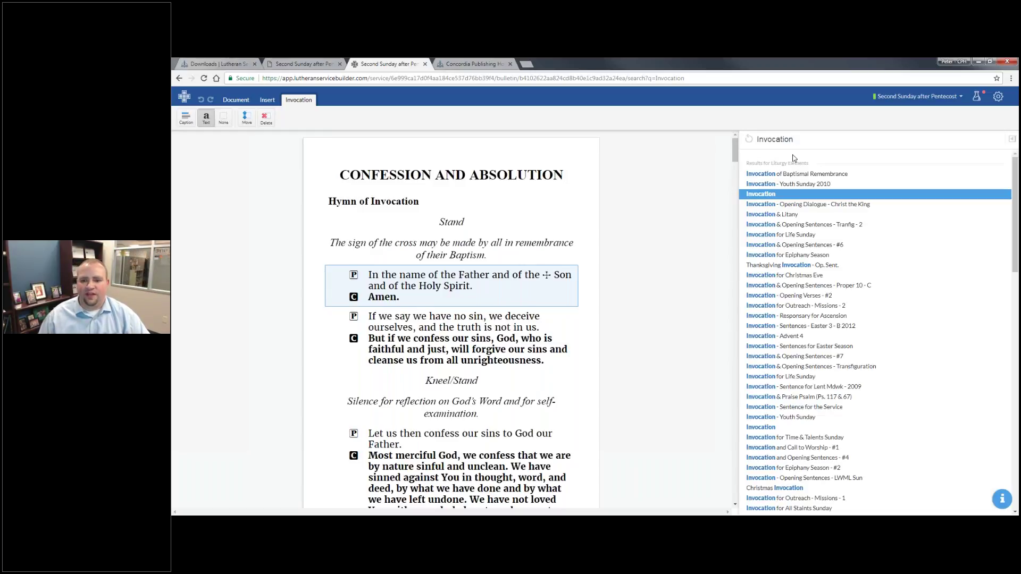
pyautogui.click(800, 205)
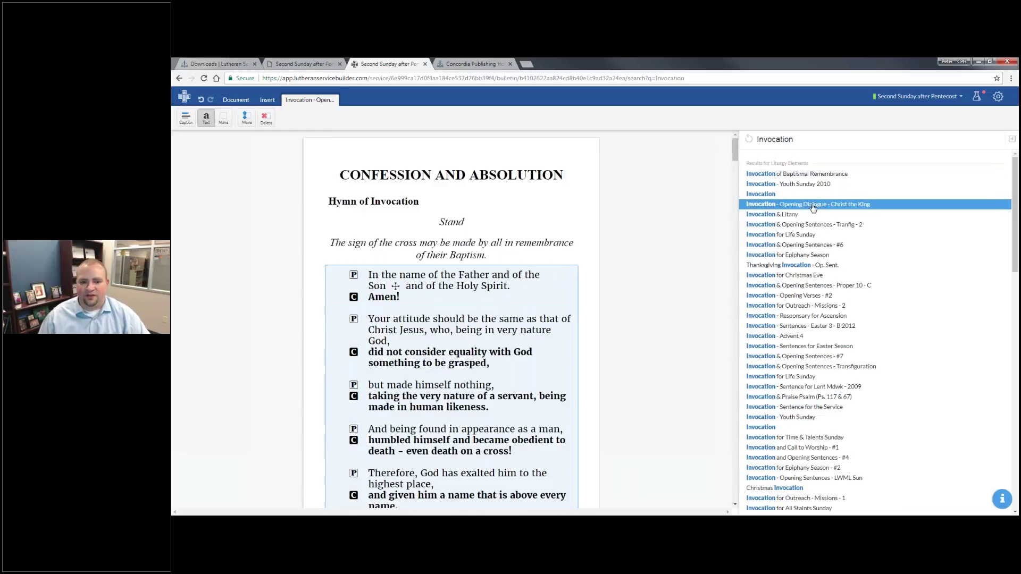
pyautogui.scroll(-1, 460, 331)
pyautogui.scroll(-5, 460, 330)
pyautogui.scroll(6, 436, 319)
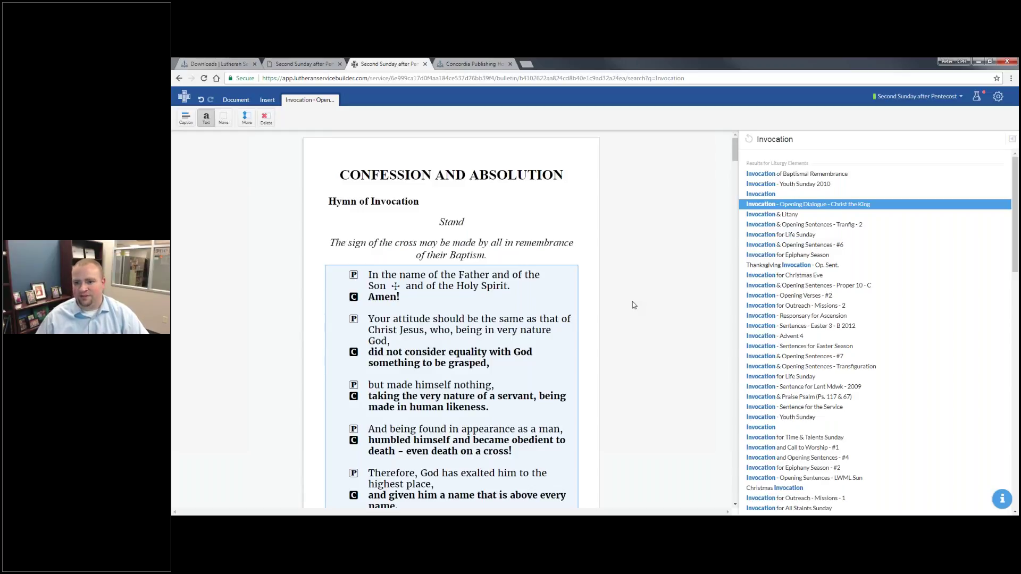
pyautogui.click(998, 97)
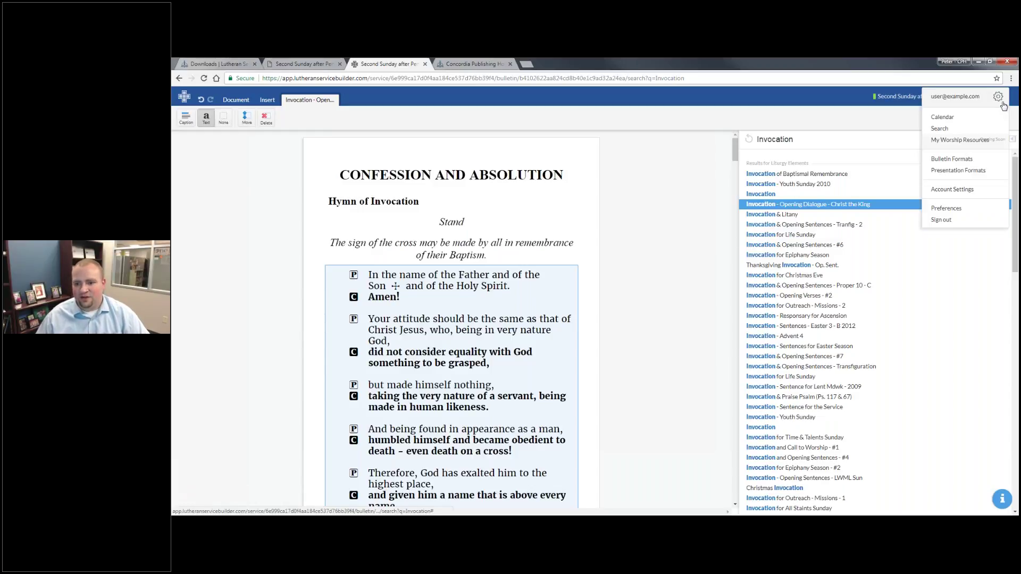
# Open Bulletin Formats and inspect the Readings Only format's Layout and Content tabs.
pyautogui.click(974, 161)
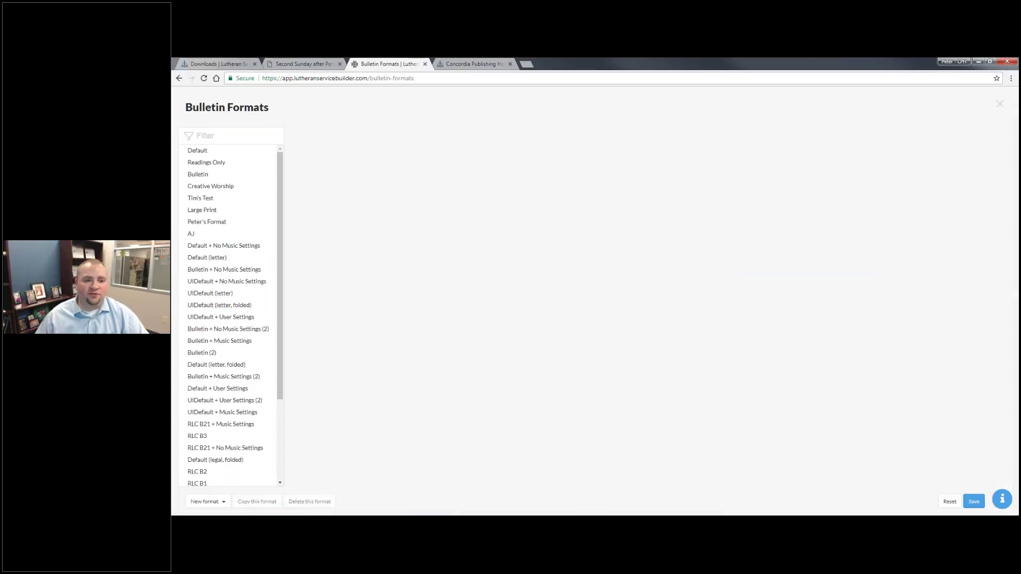
pyautogui.click(222, 163)
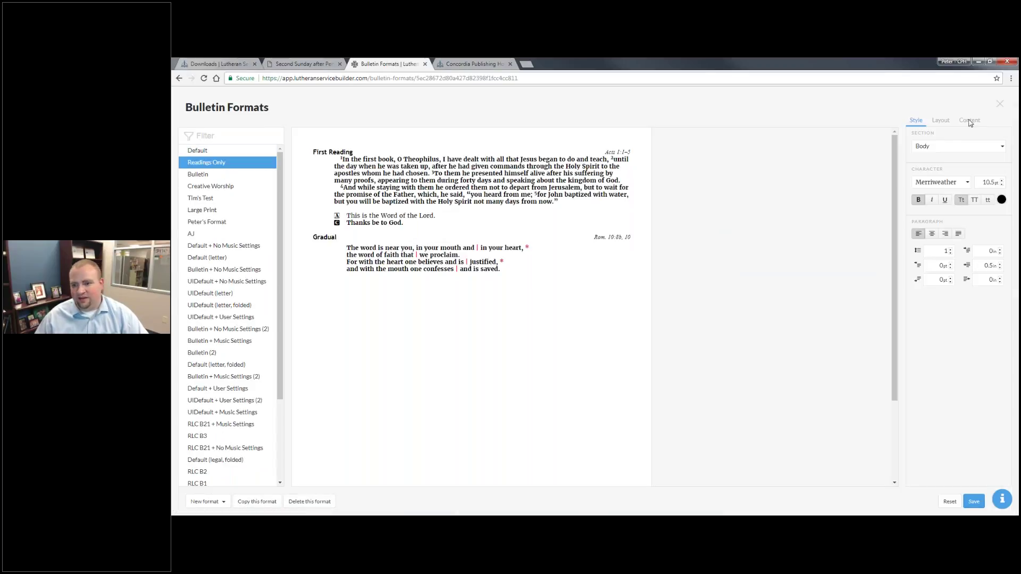
pyautogui.click(941, 120)
pyautogui.click(969, 120)
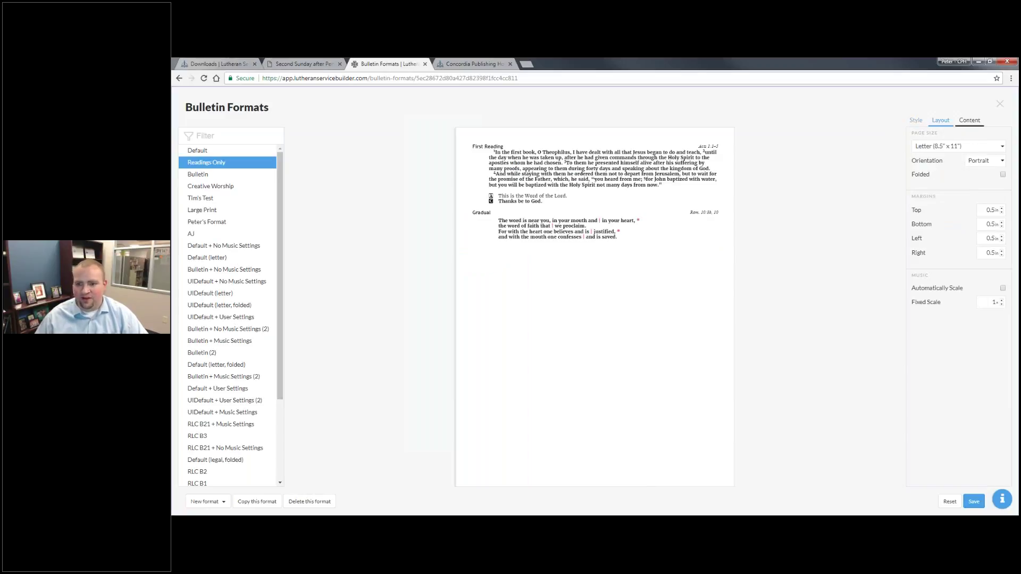